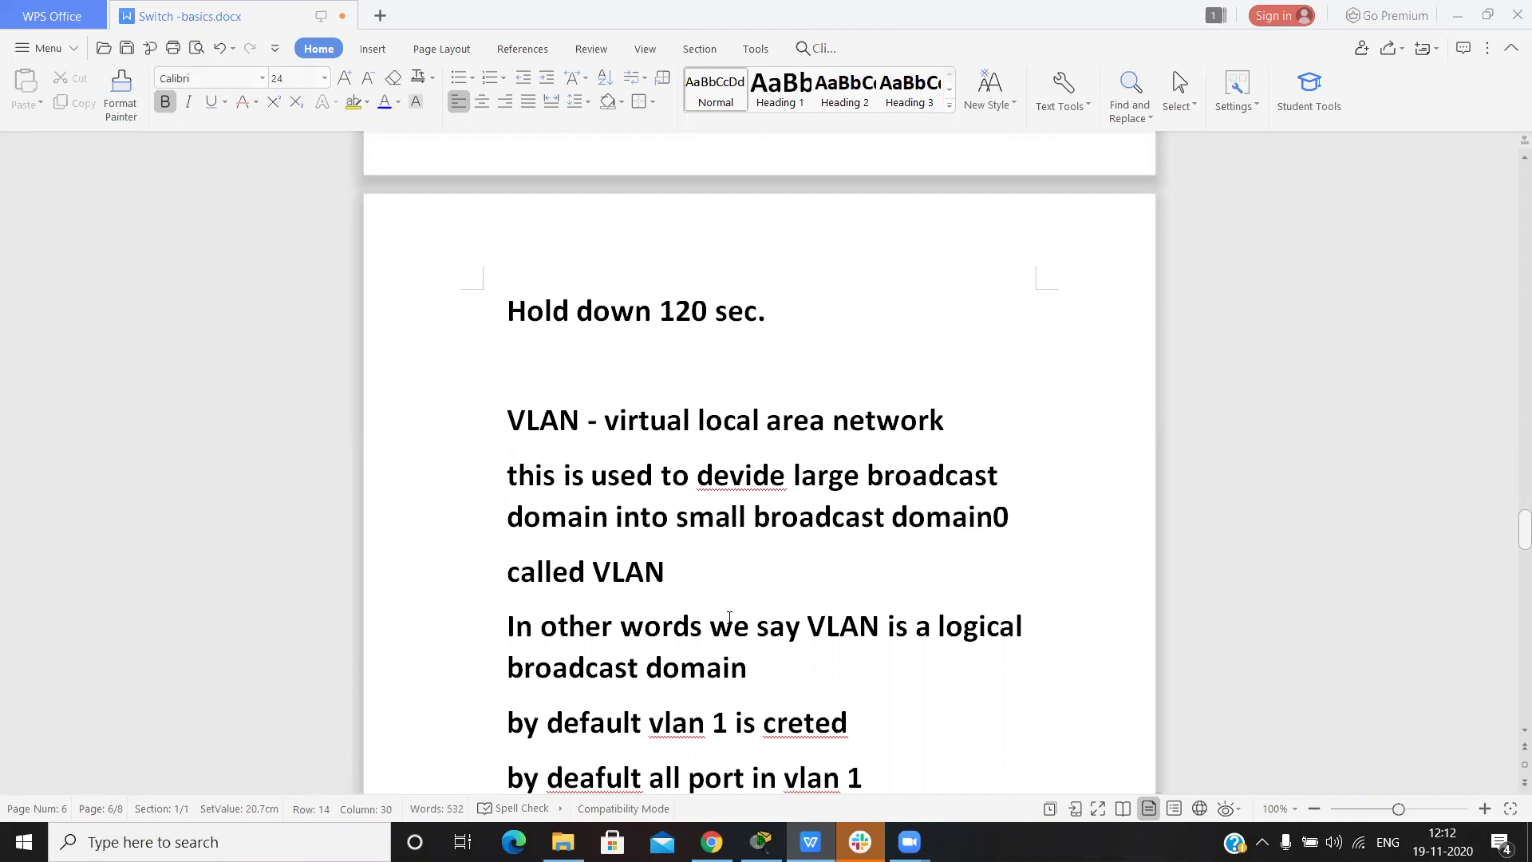
Look over the VLAN notes in the document, including the VLAN ranges, and open the Paint app
scroll(729, 617, down, 10)
scroll(729, 617, up, 6)
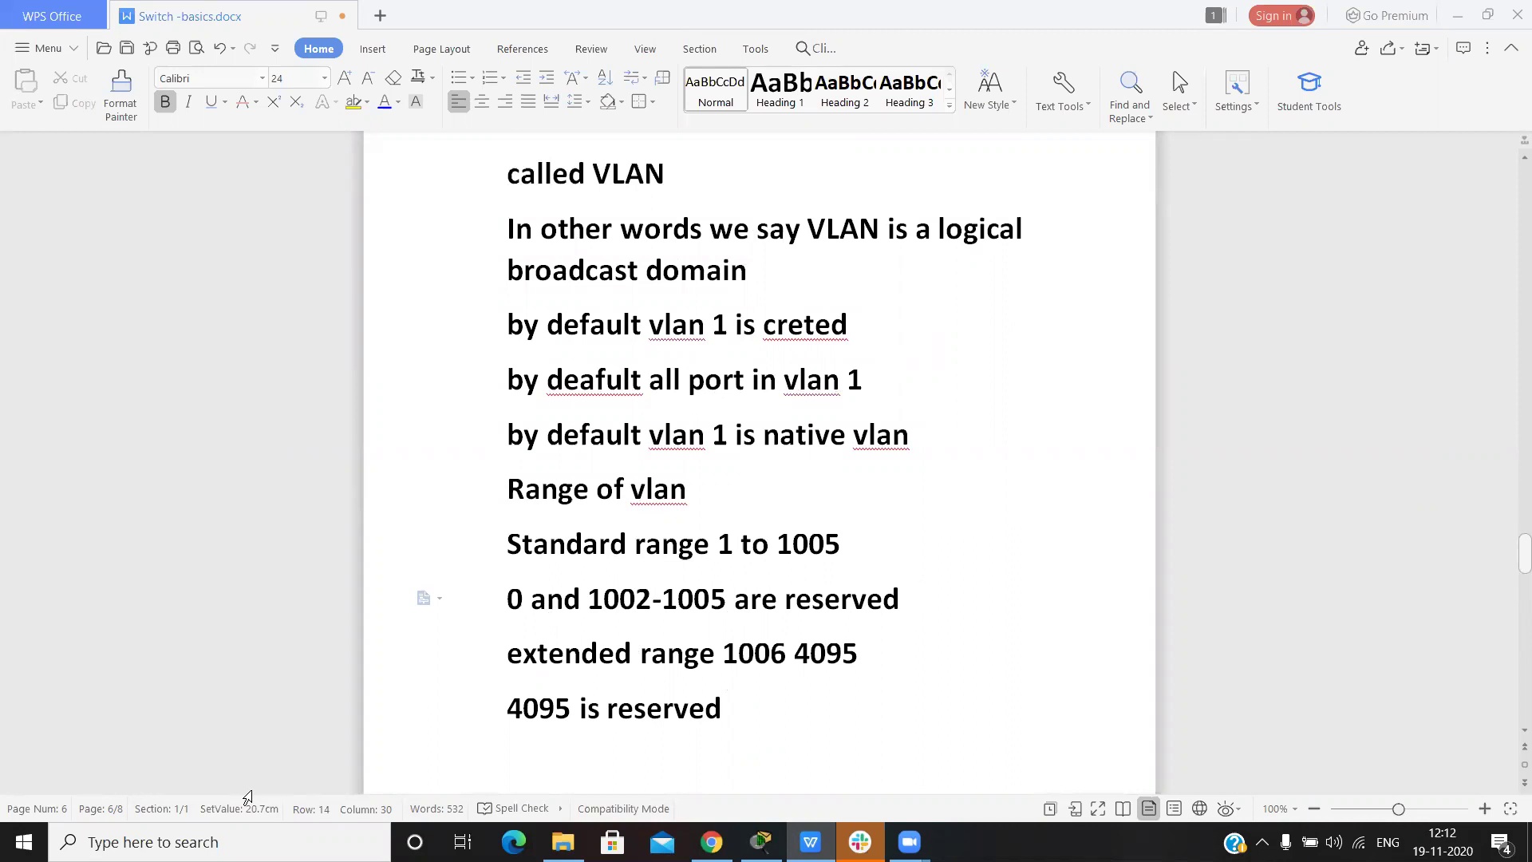
click(219, 841)
text(paint)
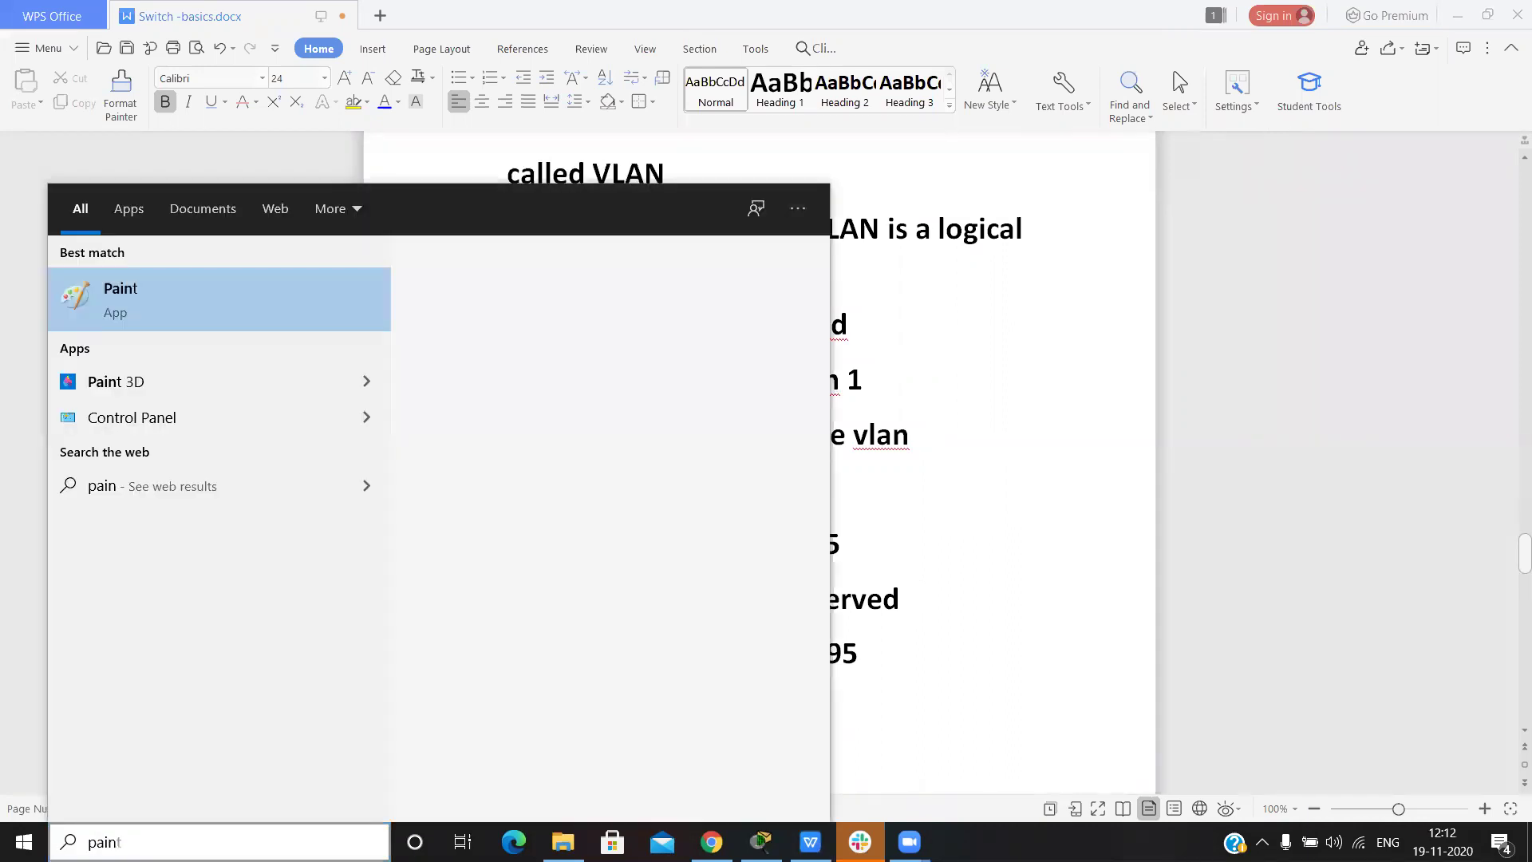
key(Return)
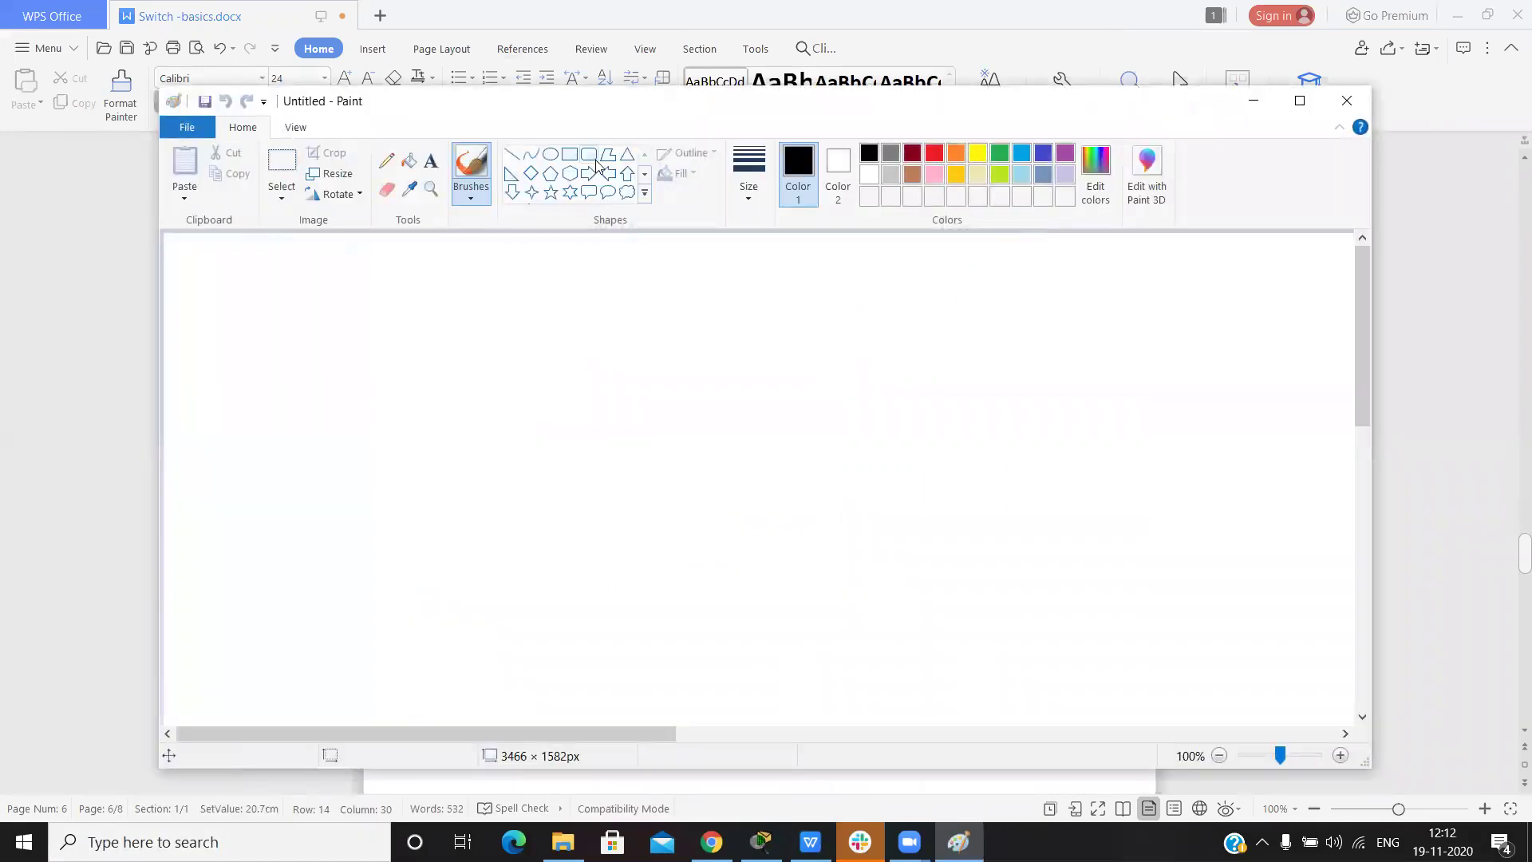
Draw a wide, flat rectangle in the upper middle of the blank canvas to represent the switch
click(575, 157)
drag(612, 357, 759, 394)
click(807, 431)
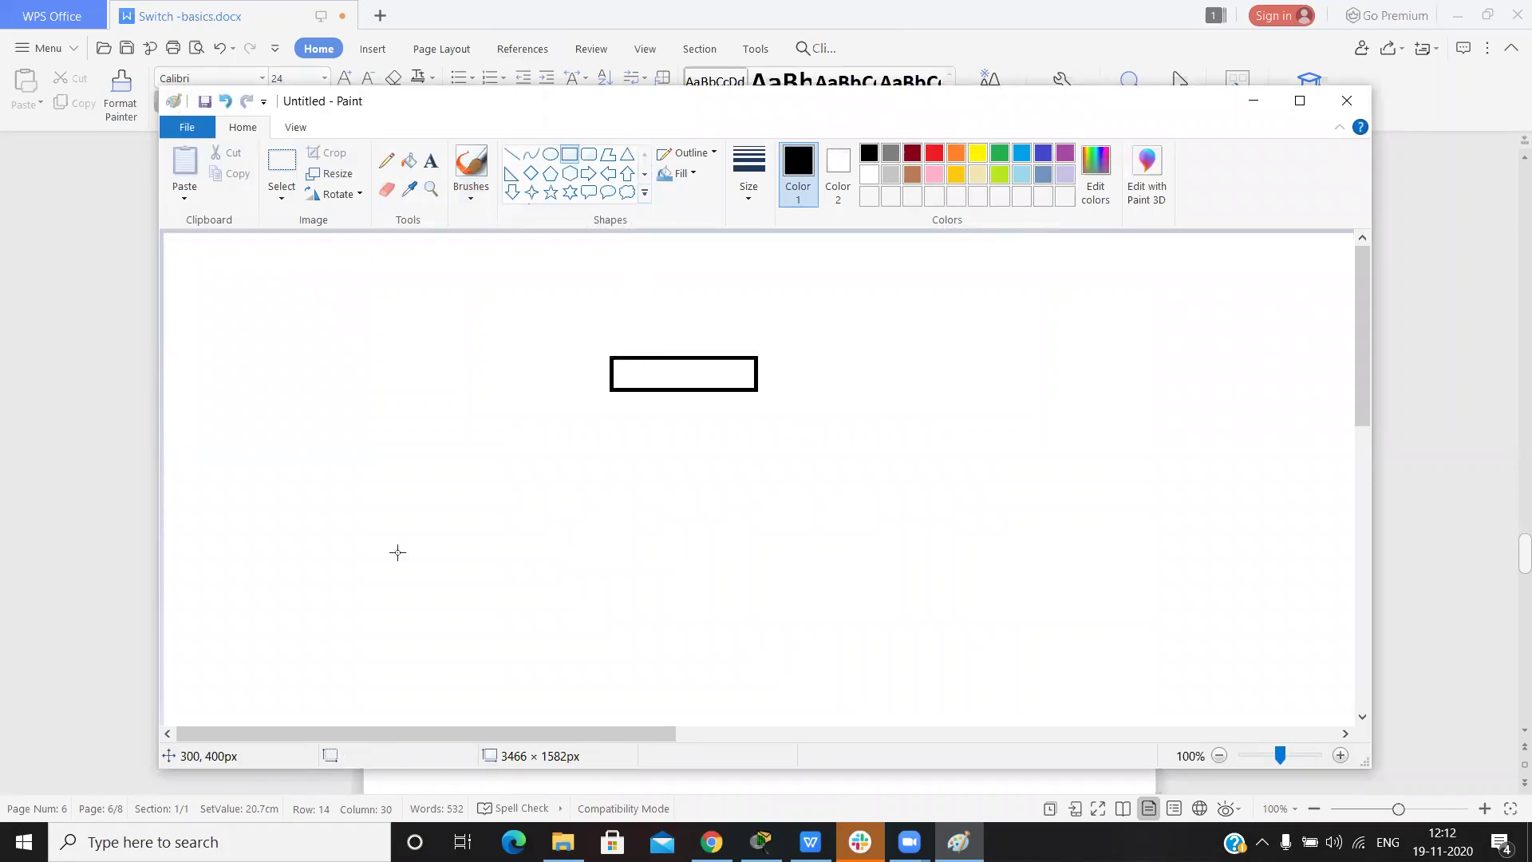
Draw six small boxes around the wide rectangle: two to its left, two below it and two to its right
drag(255, 328, 283, 362)
click(314, 413)
drag(268, 463, 301, 500)
click(398, 561)
drag(592, 596, 635, 637)
click(814, 672)
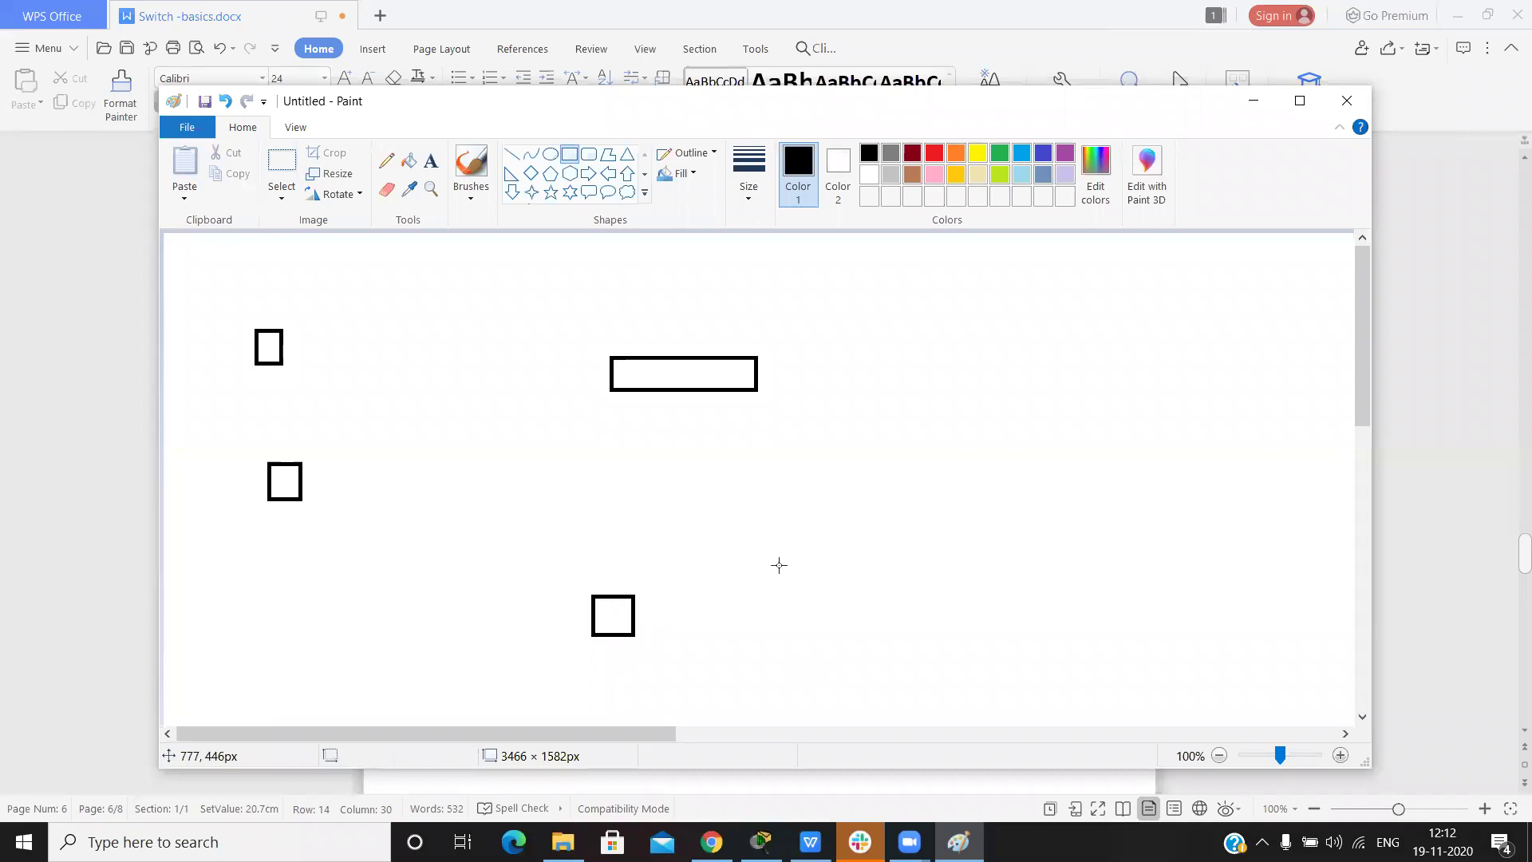
drag(812, 592, 859, 627)
click(941, 657)
drag(1073, 270, 1111, 312)
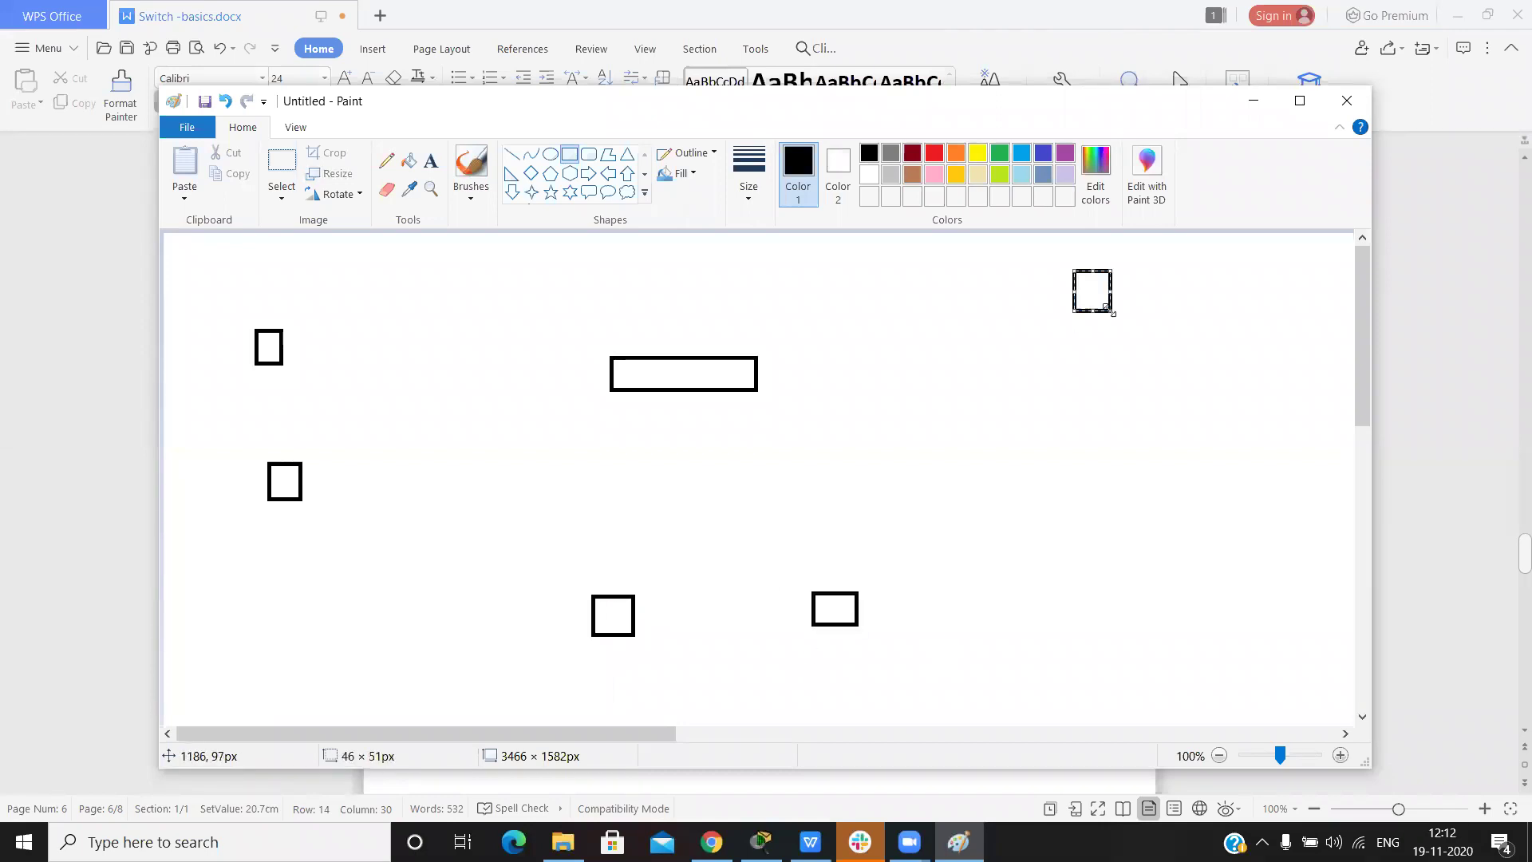
click(1142, 394)
drag(1102, 405, 1142, 440)
click(1166, 472)
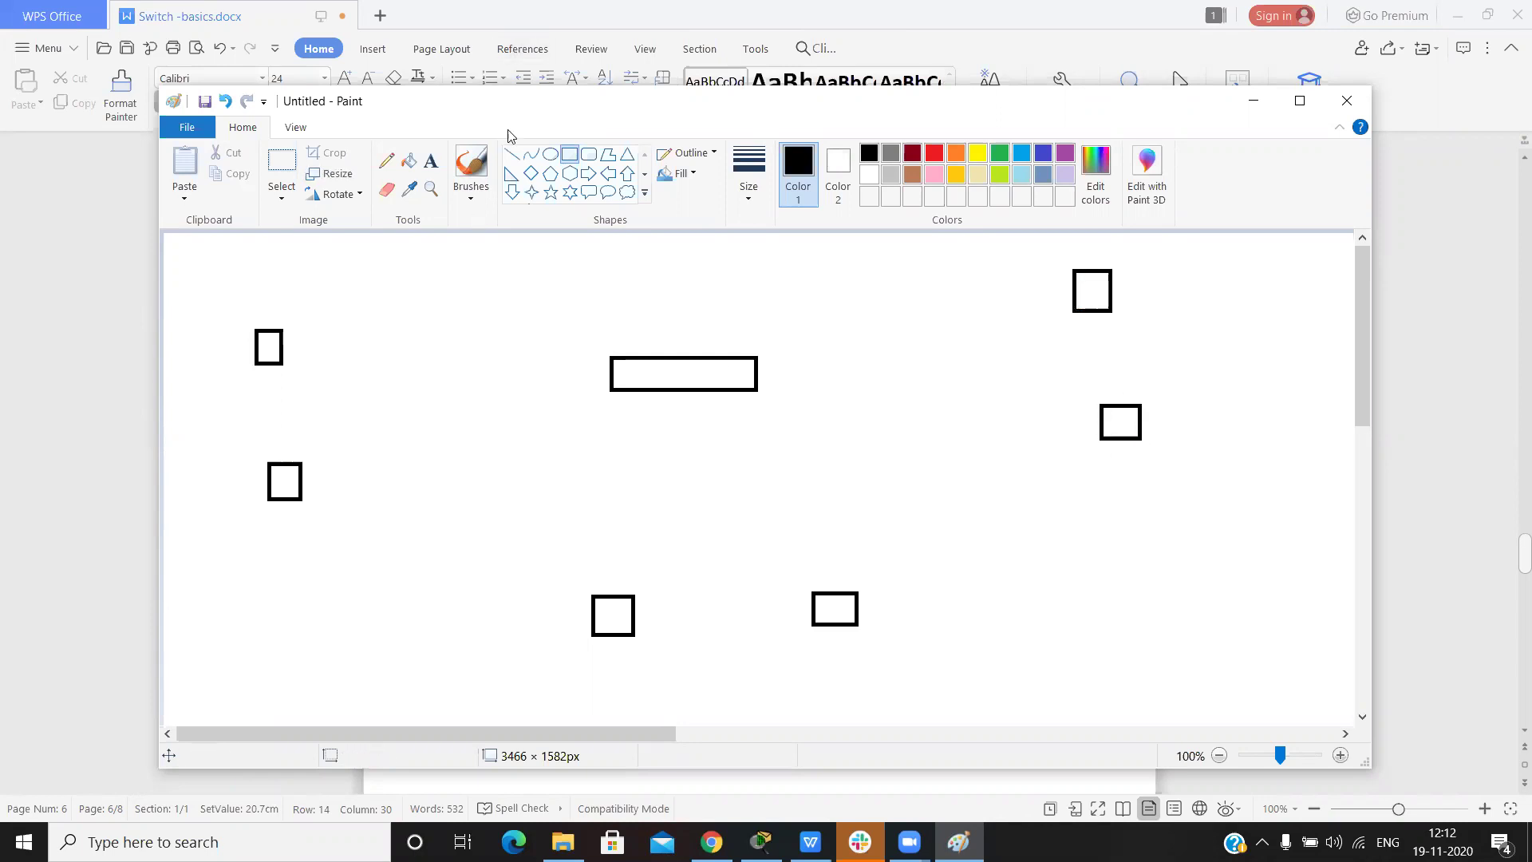
Connect each of the six small boxes to the wide rectangle with a straight line
click(511, 154)
drag(284, 337, 610, 363)
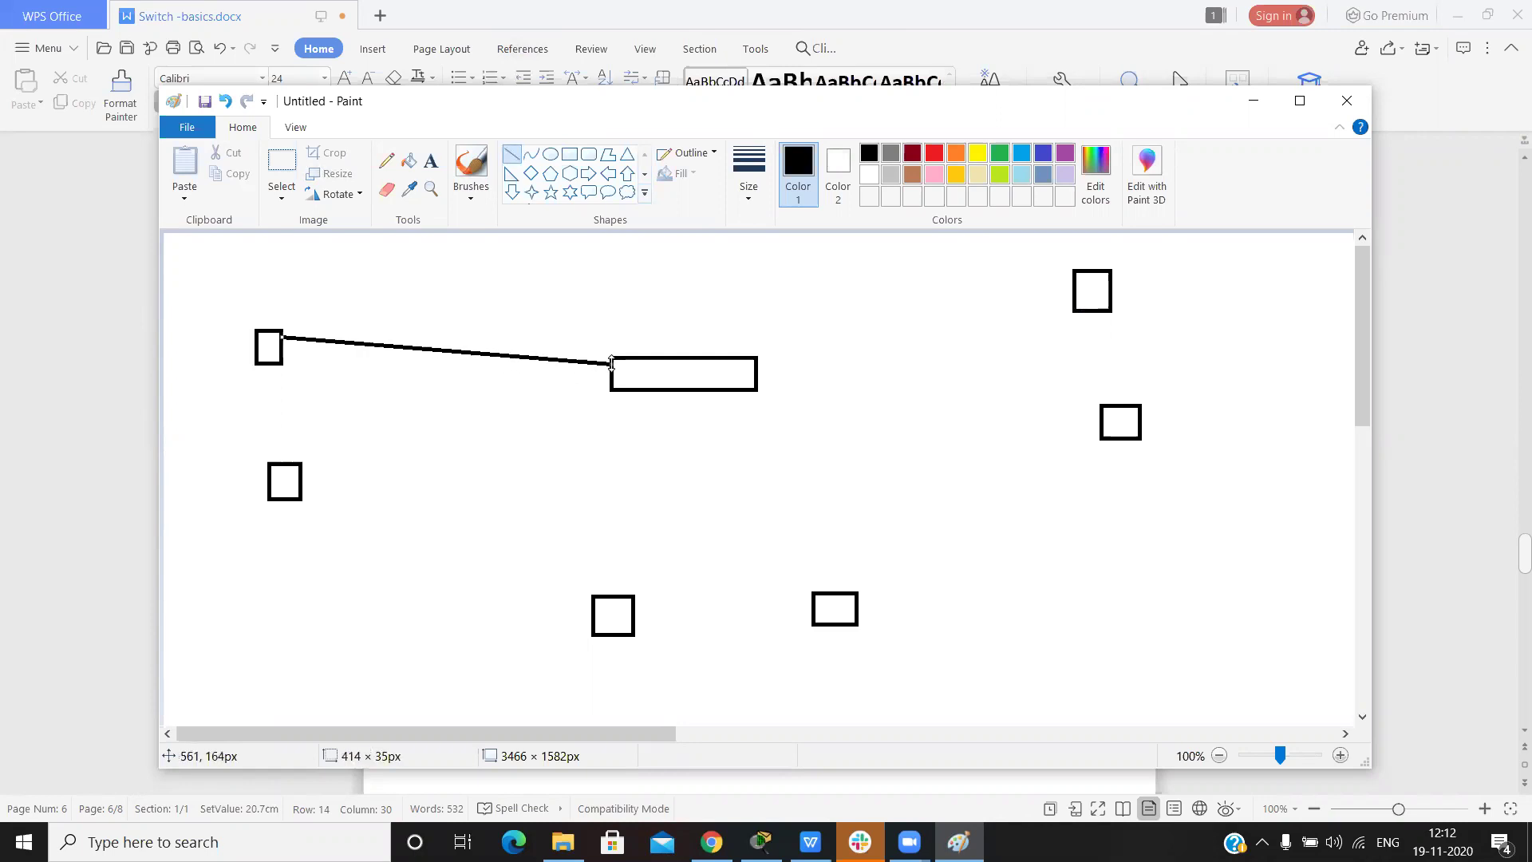
click(544, 415)
drag(303, 466, 602, 595)
click(633, 395)
click(674, 606)
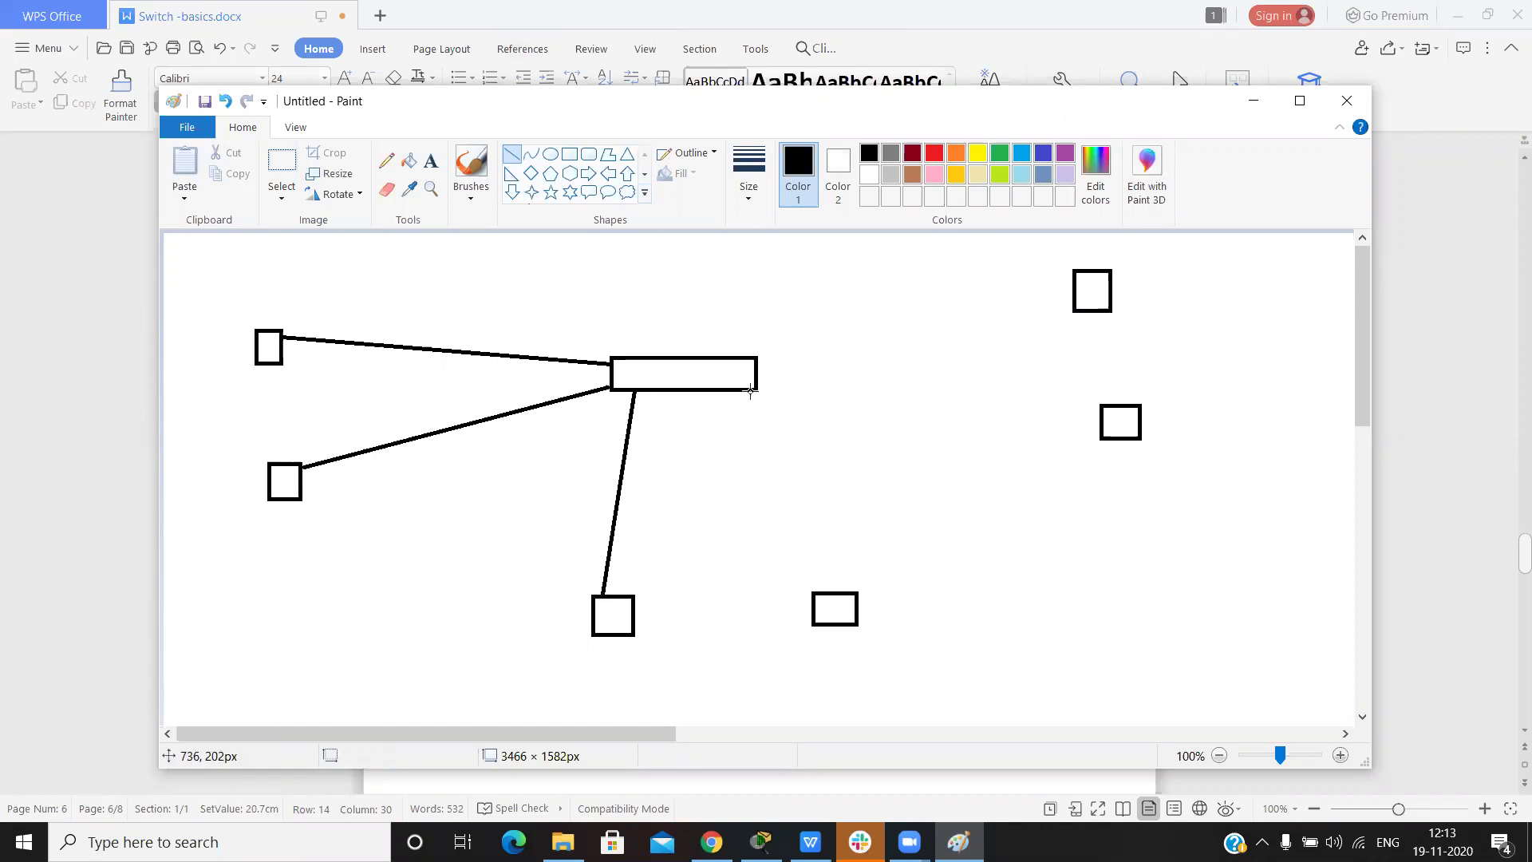
drag(752, 390, 830, 591)
click(790, 400)
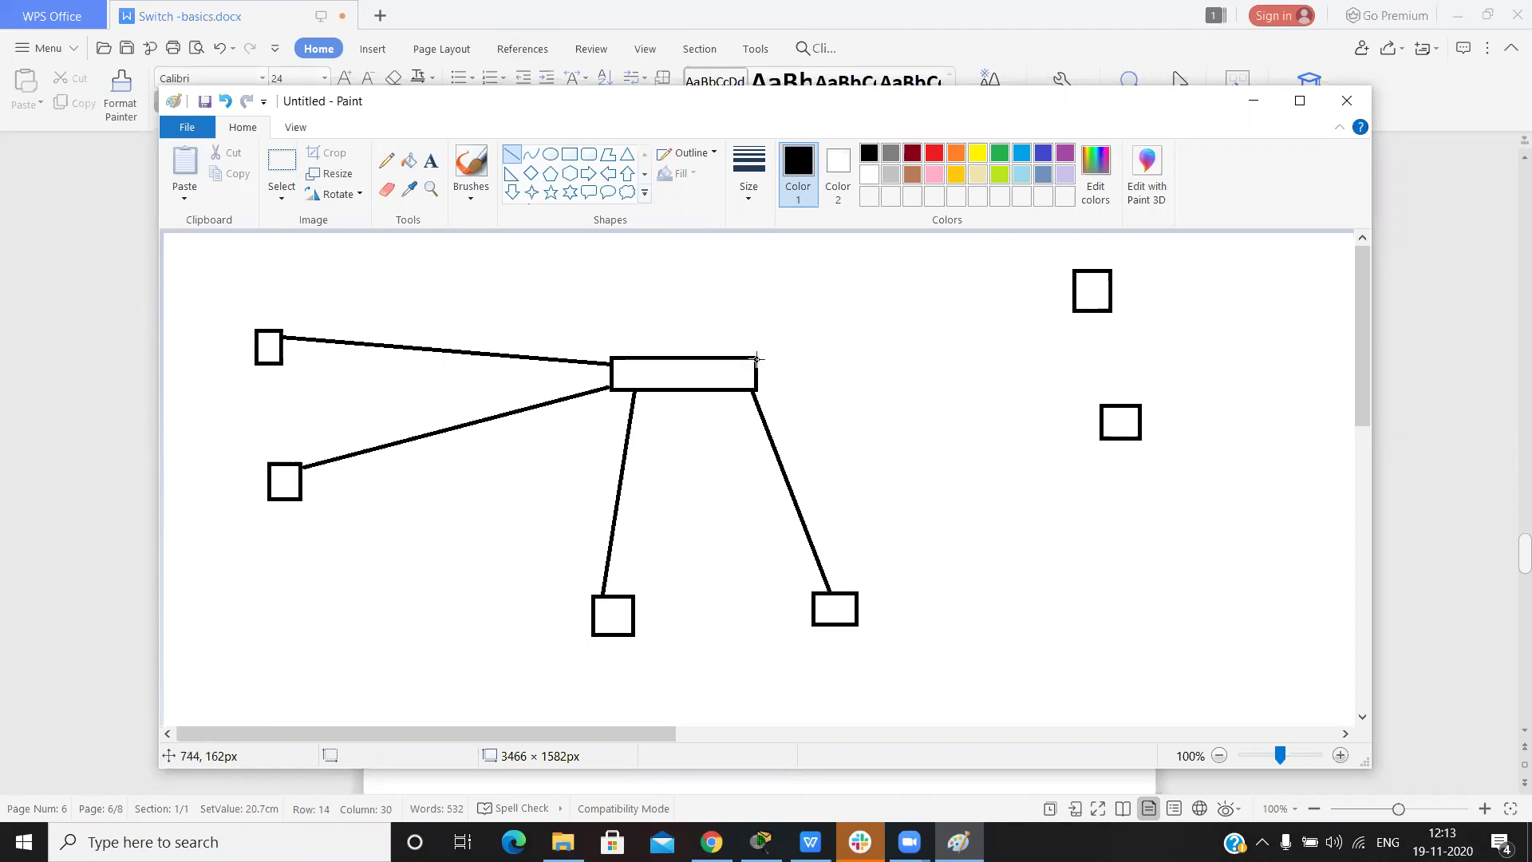
mouse_move(758, 360)
mouse_down()
mouse_move(1099, 260)
mouse_move(1073, 278)
mouse_up()
click(1092, 348)
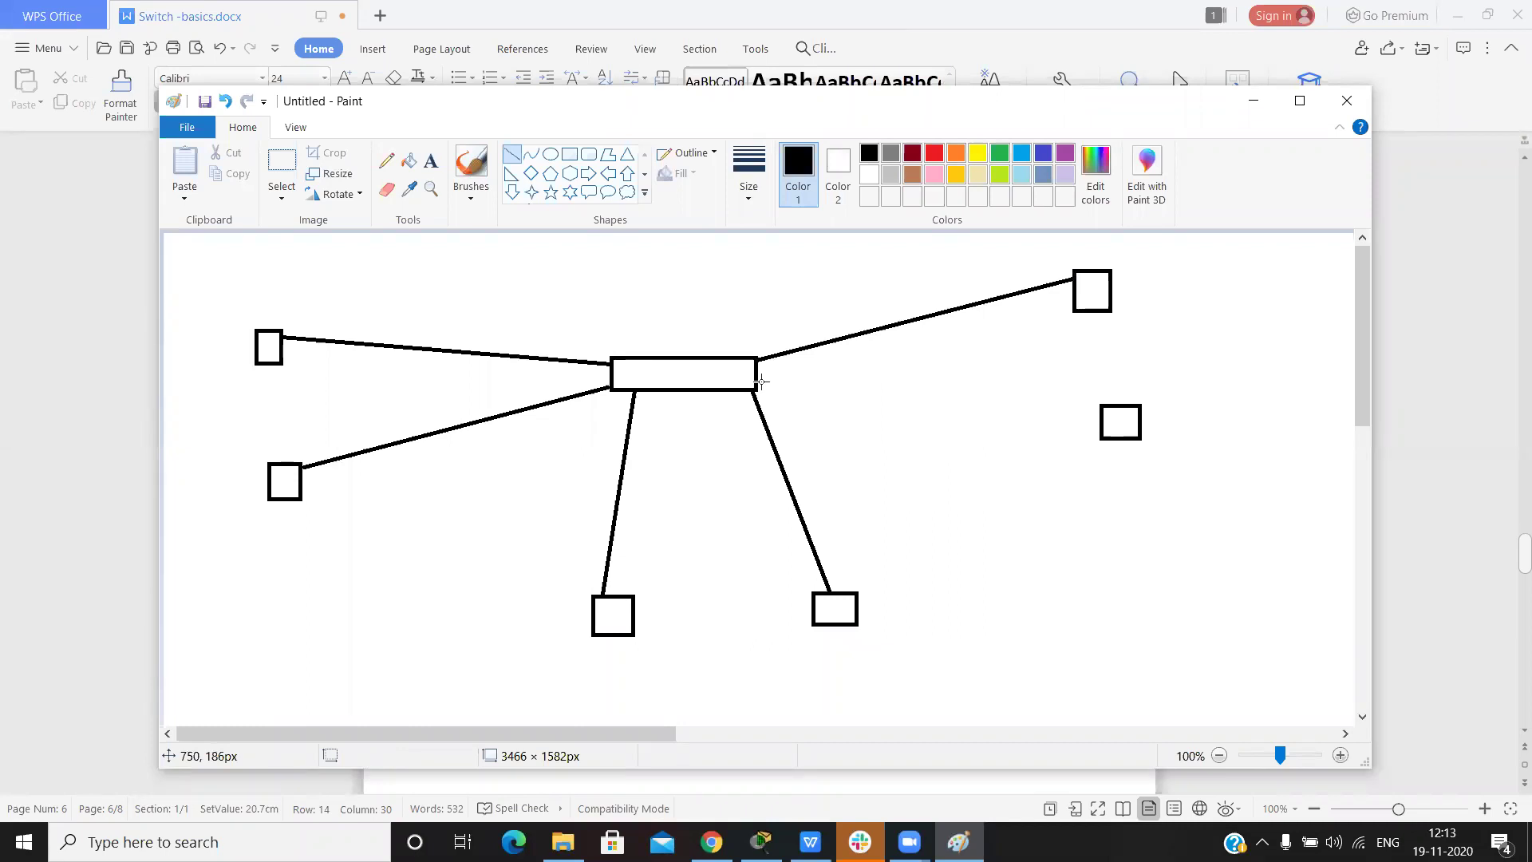
mouse_move(757, 382)
mouse_down()
mouse_move(961, 360)
mouse_move(1099, 407)
mouse_up()
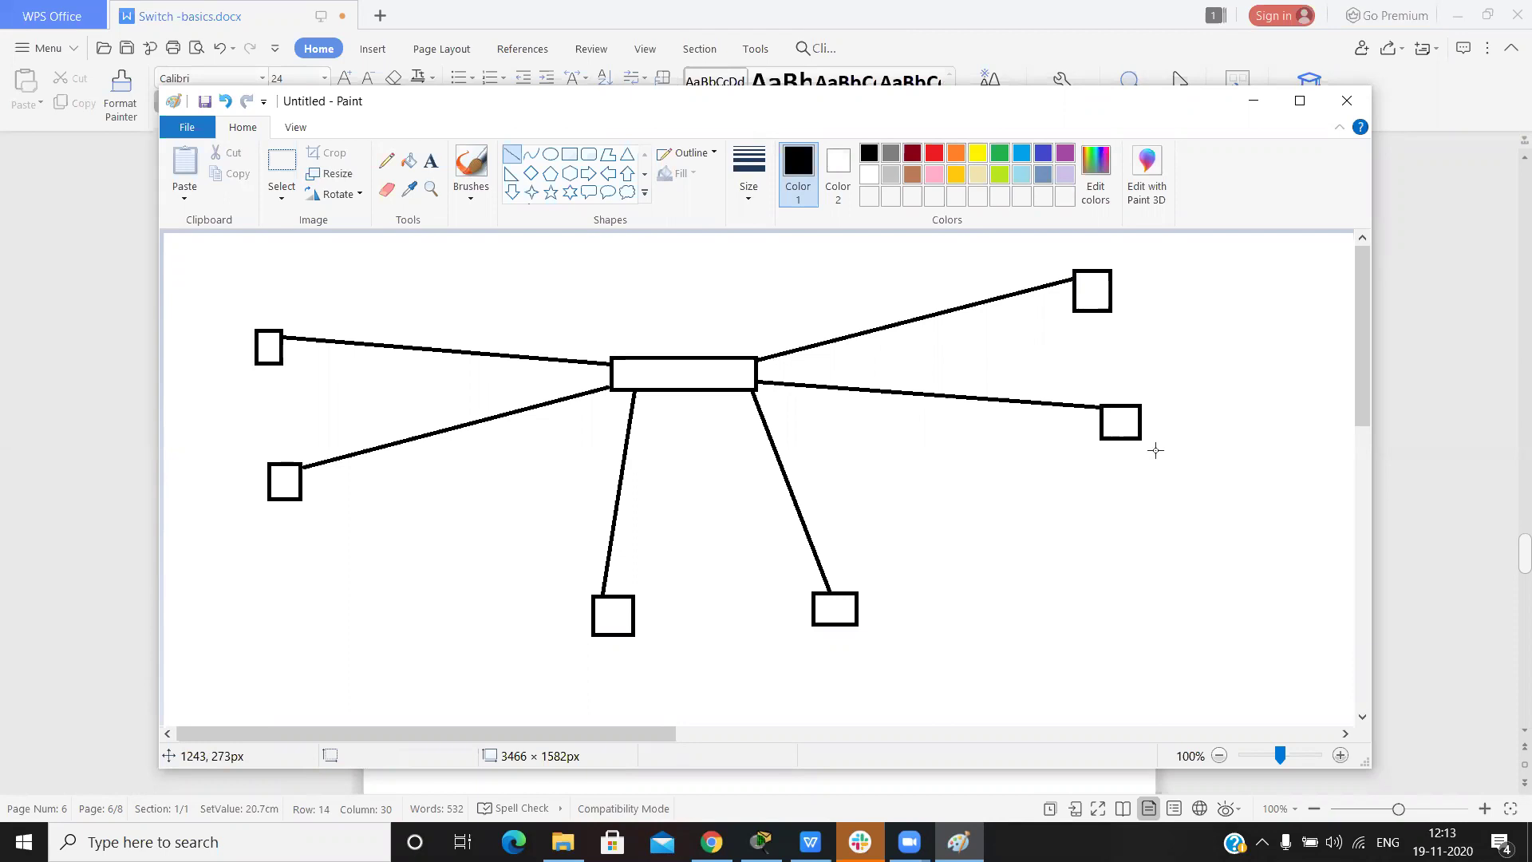
Maximize the Paint window and add a person's name as a text label beside each of the three pairs of boxes
click(1299, 101)
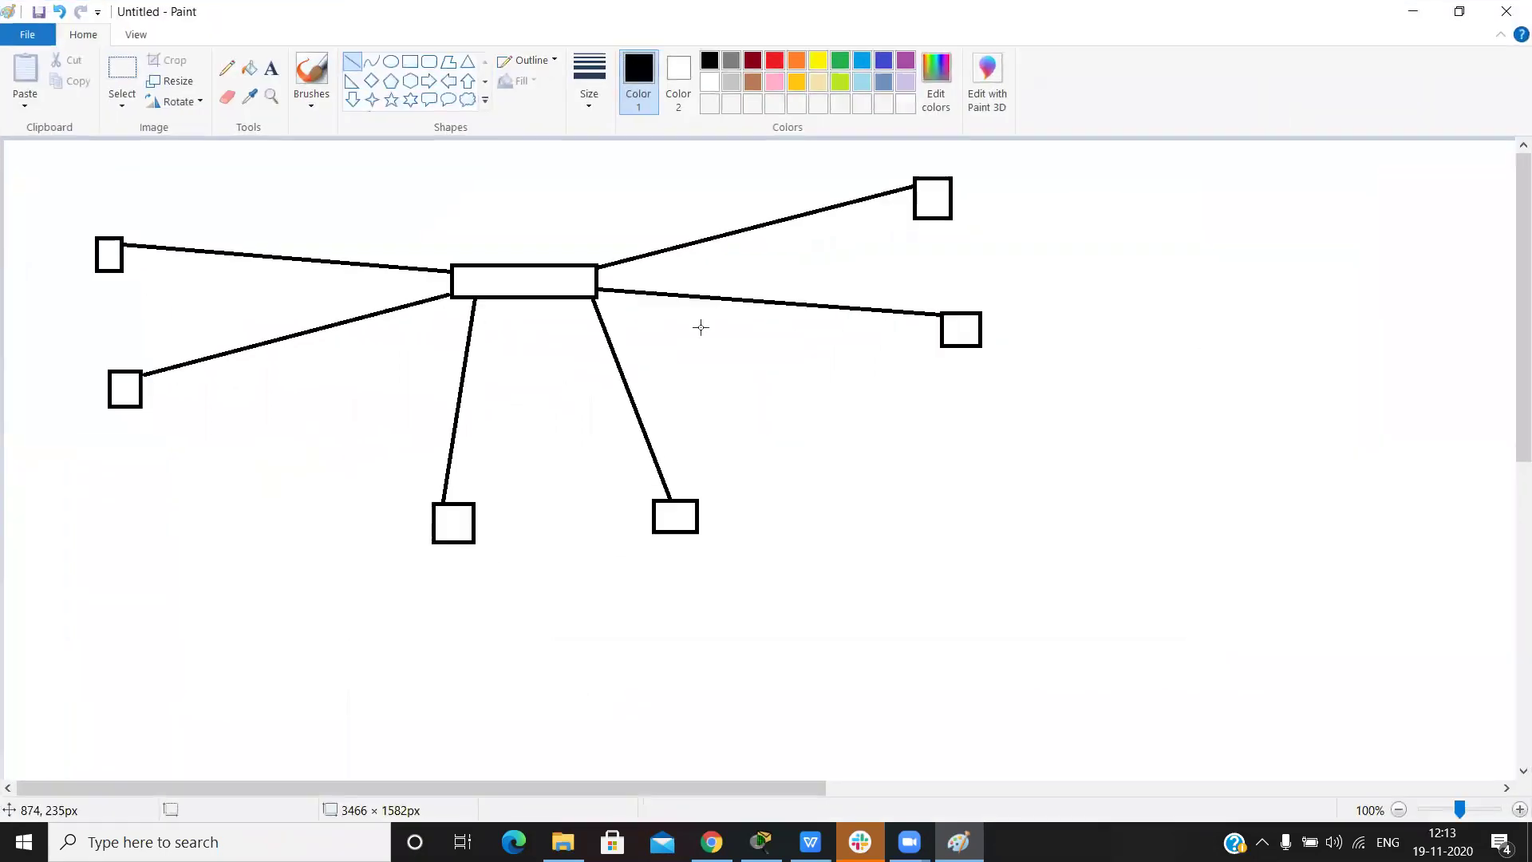
click(271, 68)
click(190, 201)
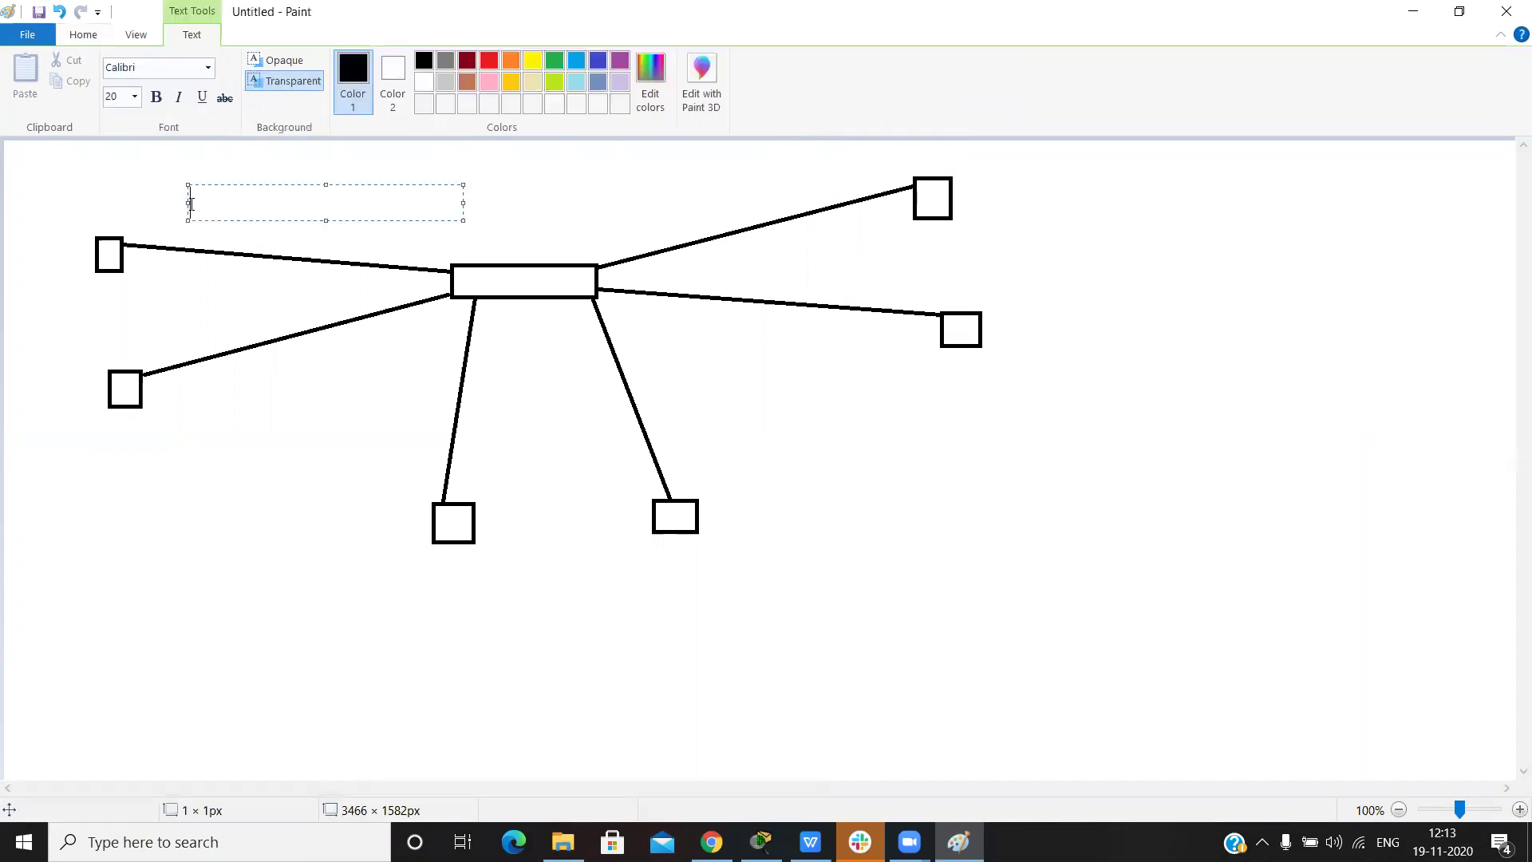
text(Waheed)
click(451, 609)
text(saurabh)
click(1000, 204)
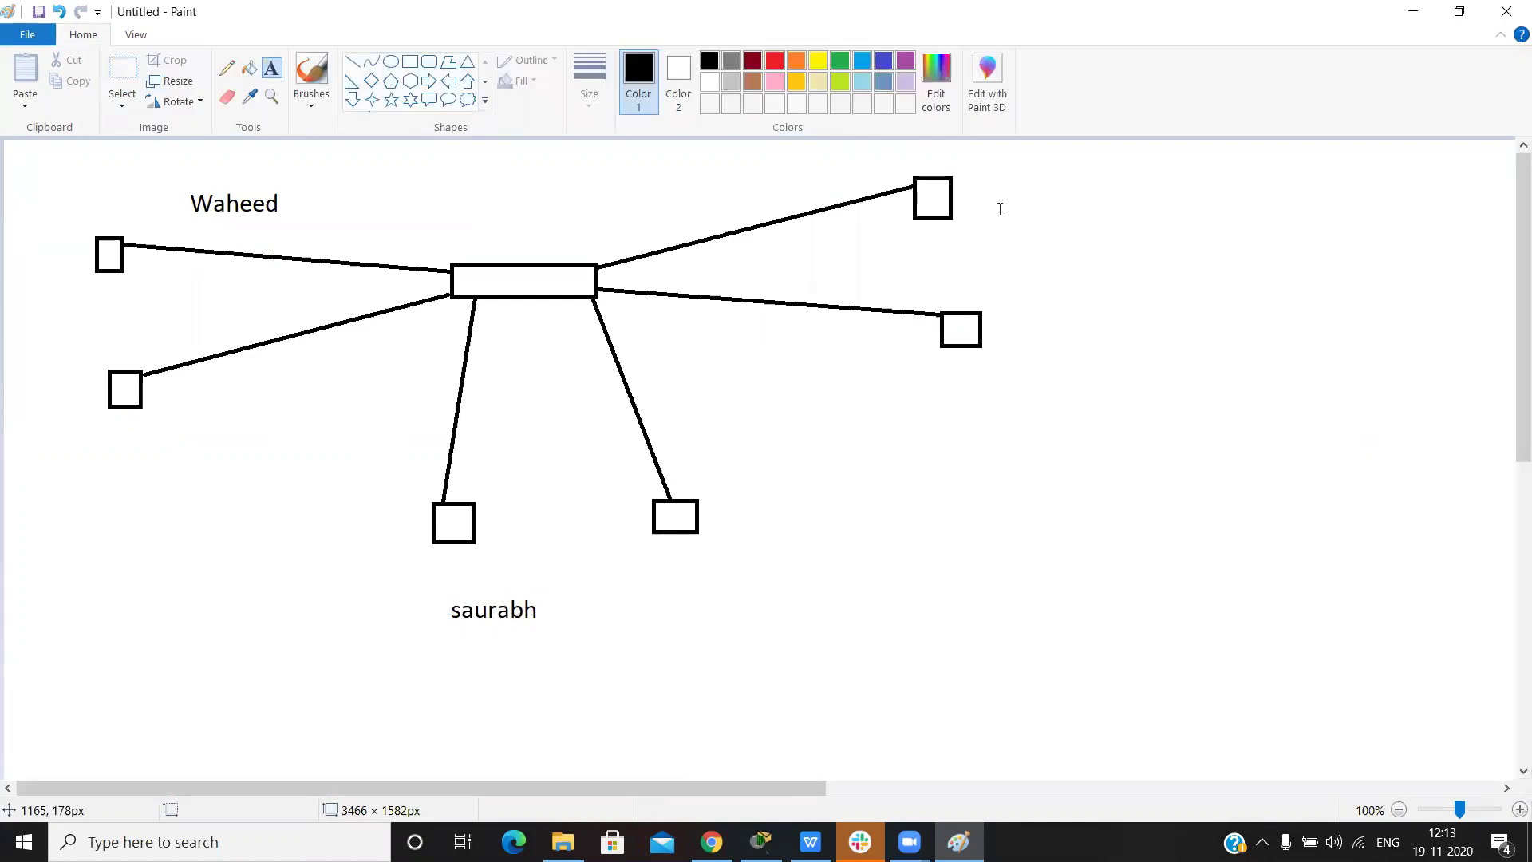
click(1003, 200)
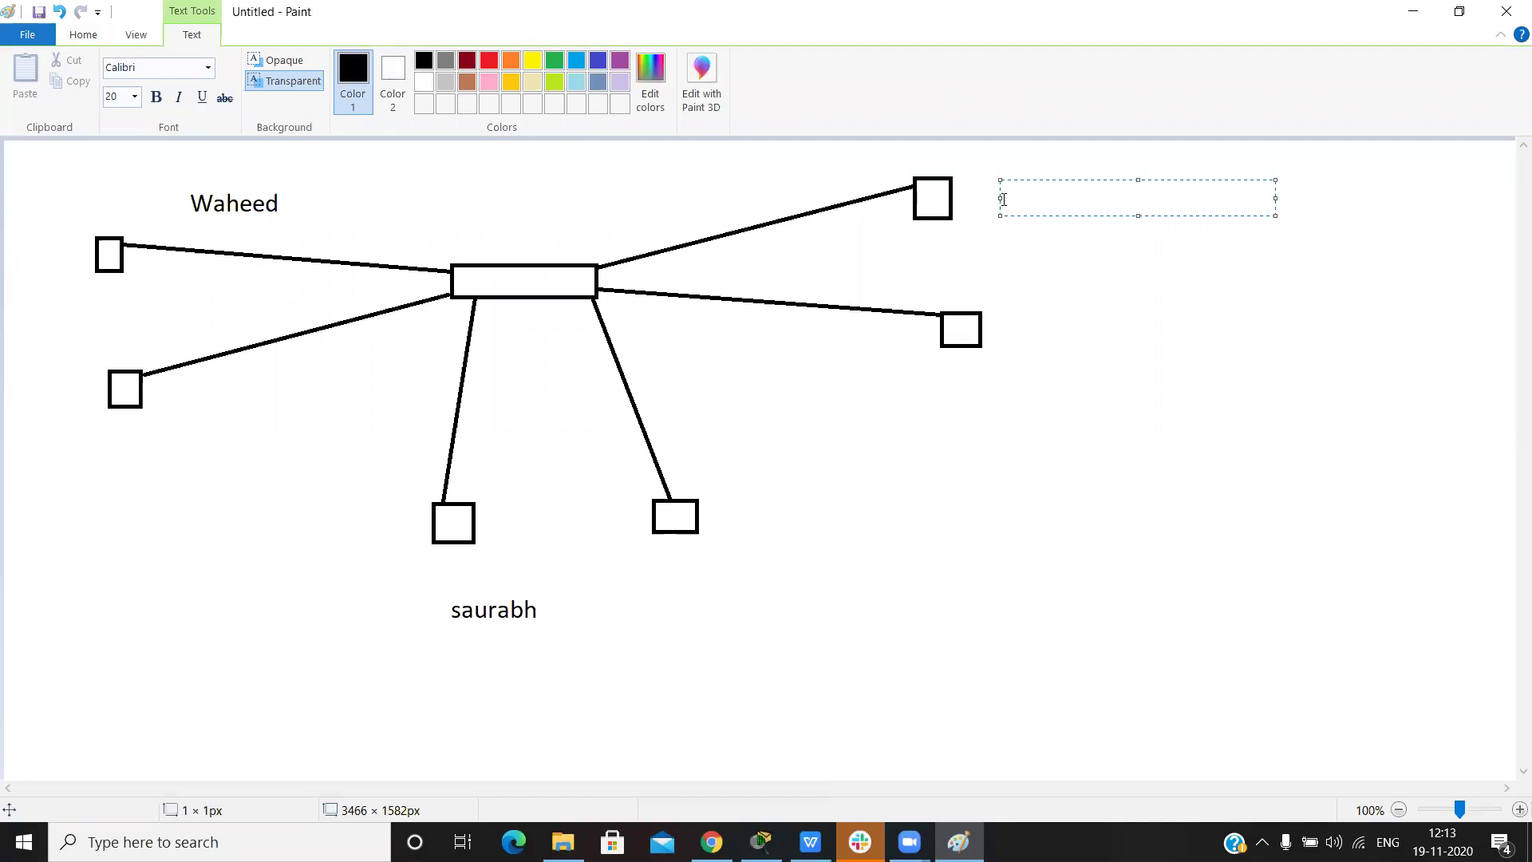
text(guru)
click(962, 461)
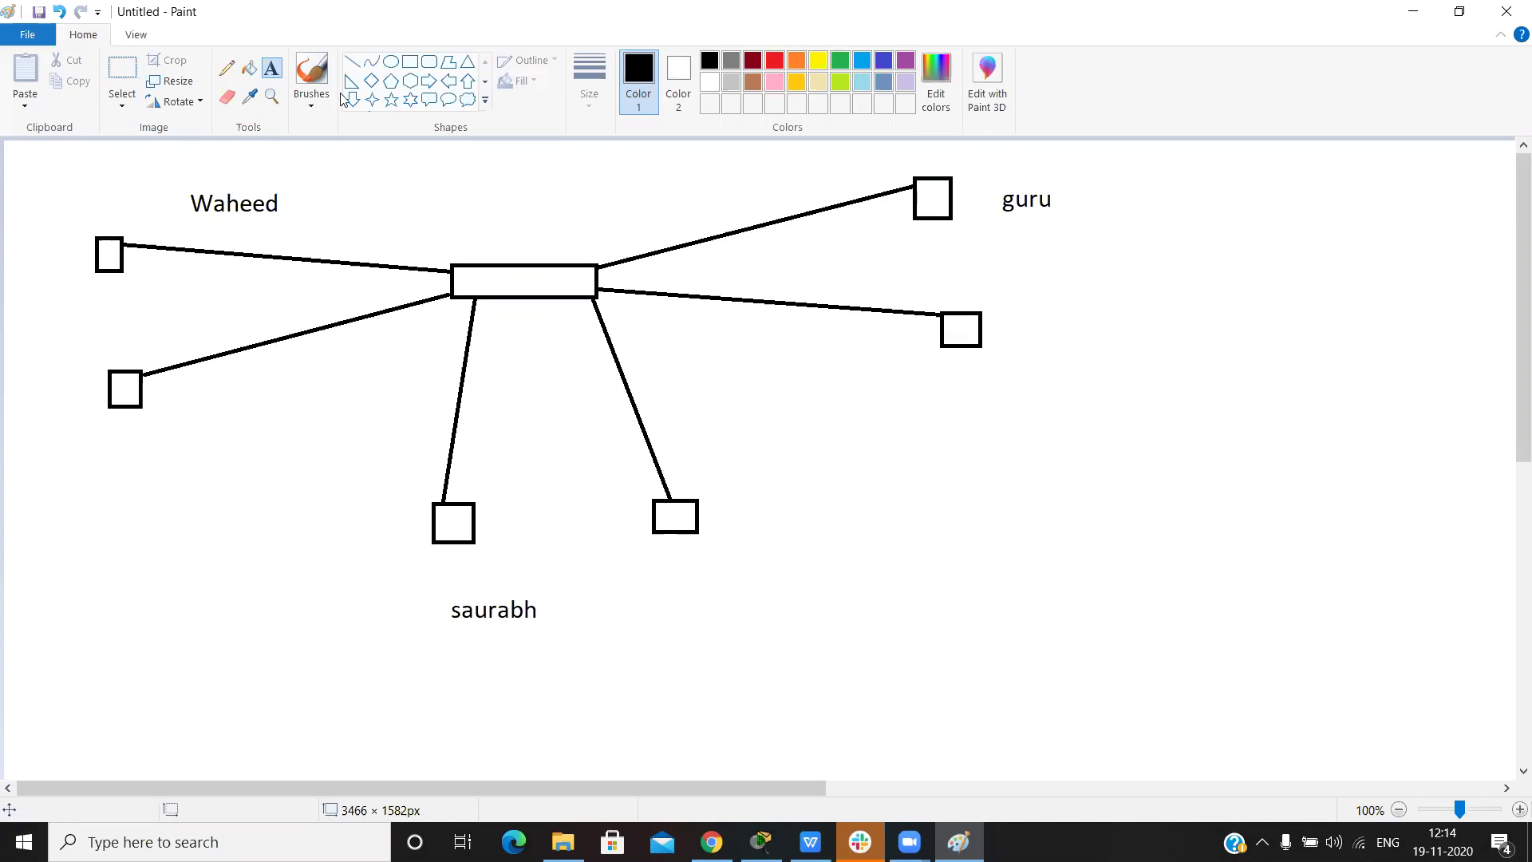
Draw a large rectangle around each of the three labelled pairs of boxes to mark them as separate groups
click(409, 61)
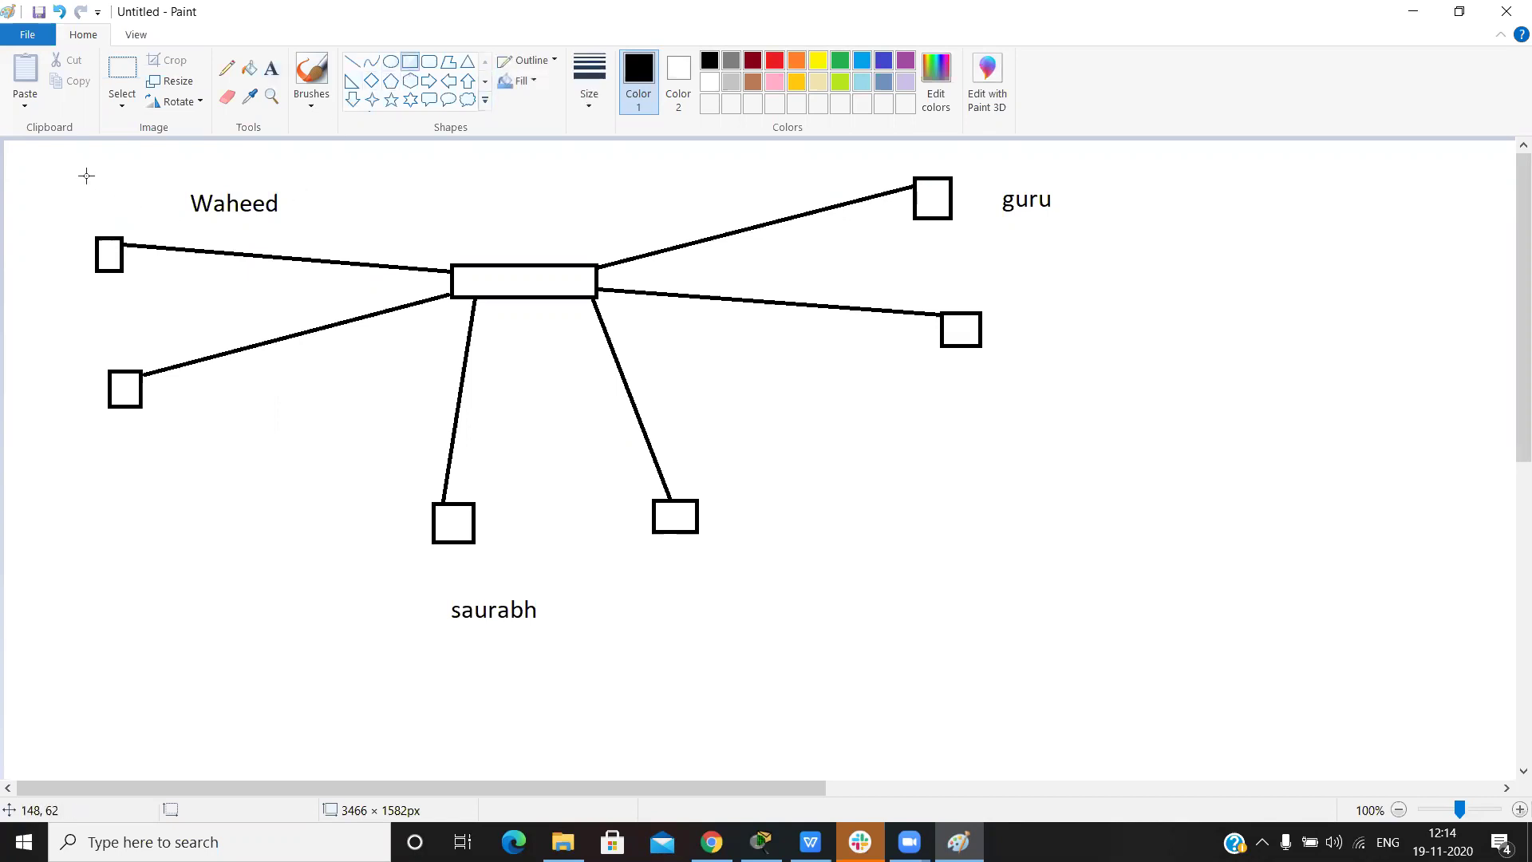
mouse_move(34, 159)
mouse_down()
mouse_move(186, 405)
mouse_move(232, 444)
mouse_move(355, 453)
mouse_up()
click(403, 567)
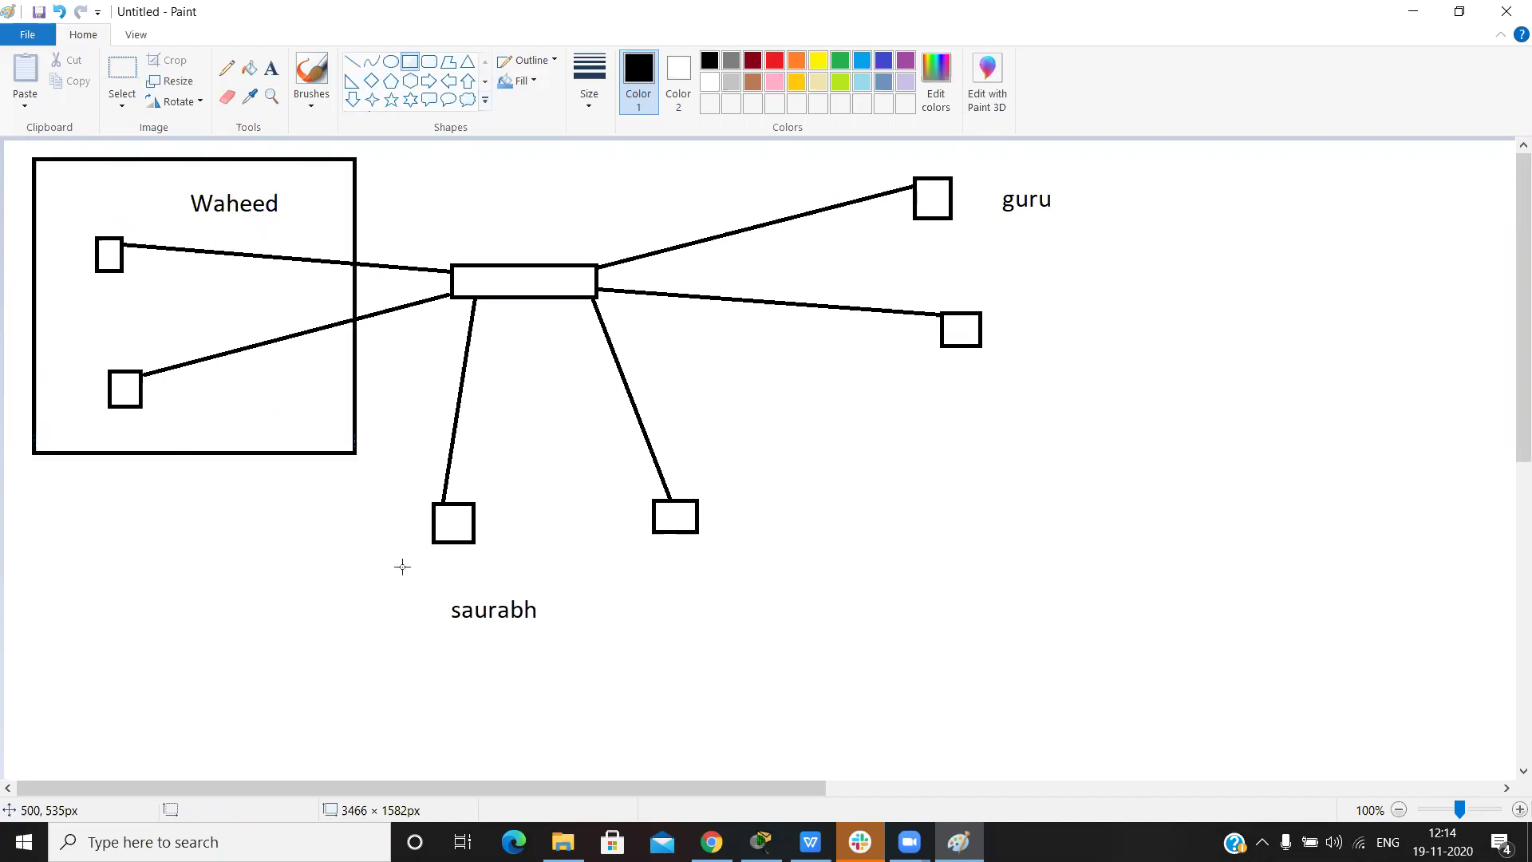
mouse_move(409, 371)
mouse_down()
mouse_move(471, 552)
mouse_move(571, 701)
mouse_move(801, 670)
mouse_up()
click(893, 718)
mouse_move(781, 150)
mouse_down()
mouse_move(1088, 431)
mouse_move(1171, 421)
mouse_up()
click(361, 170)
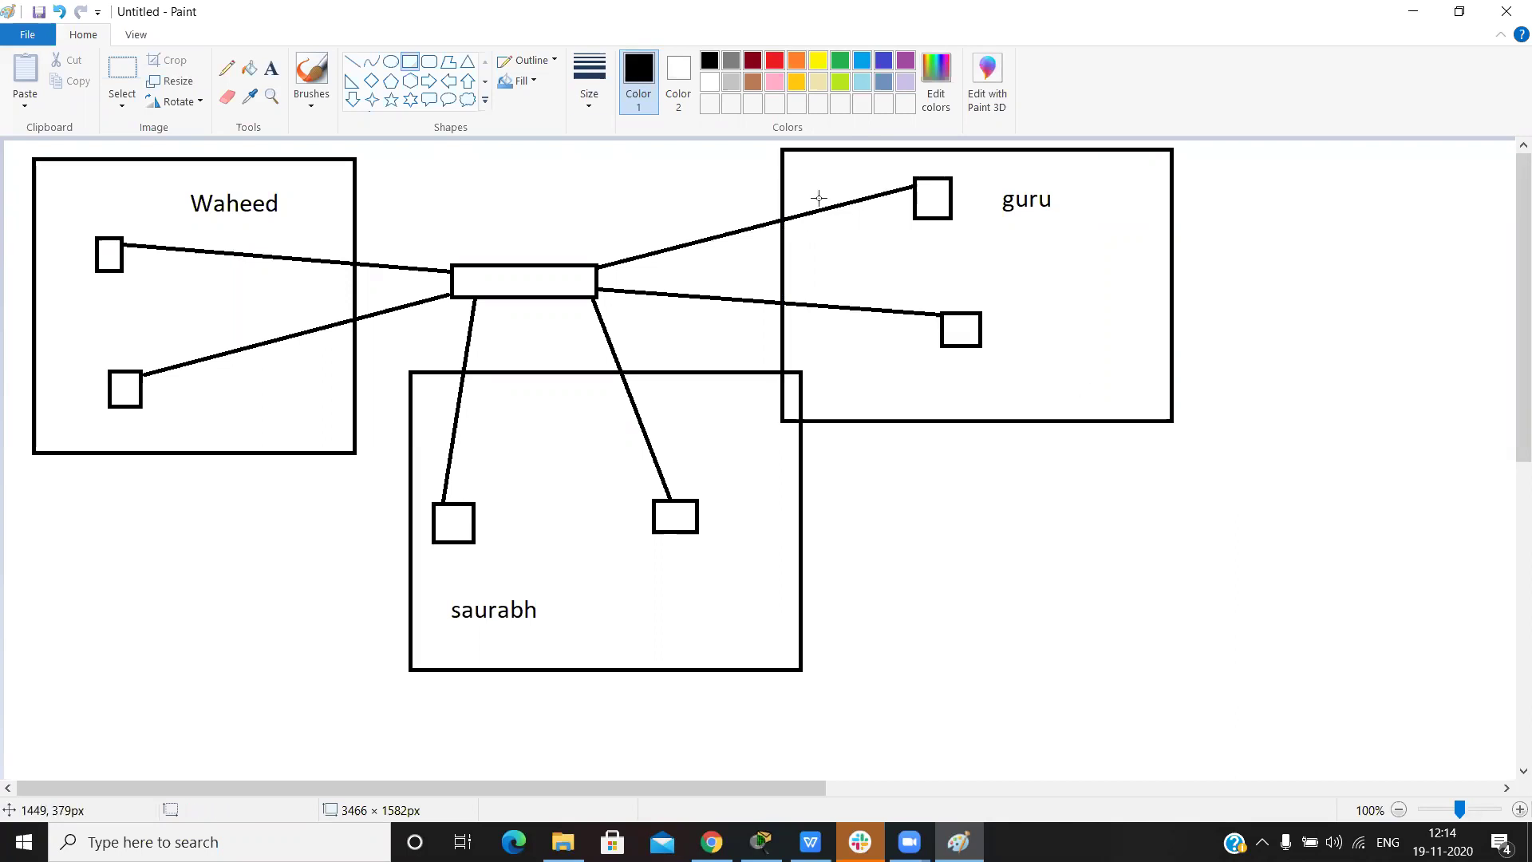
Label the left group "Vlan 10", the bottom group "VLan 20" and the right group "Vlan 30"
click(272, 68)
click(64, 172)
text(Vlan 10)
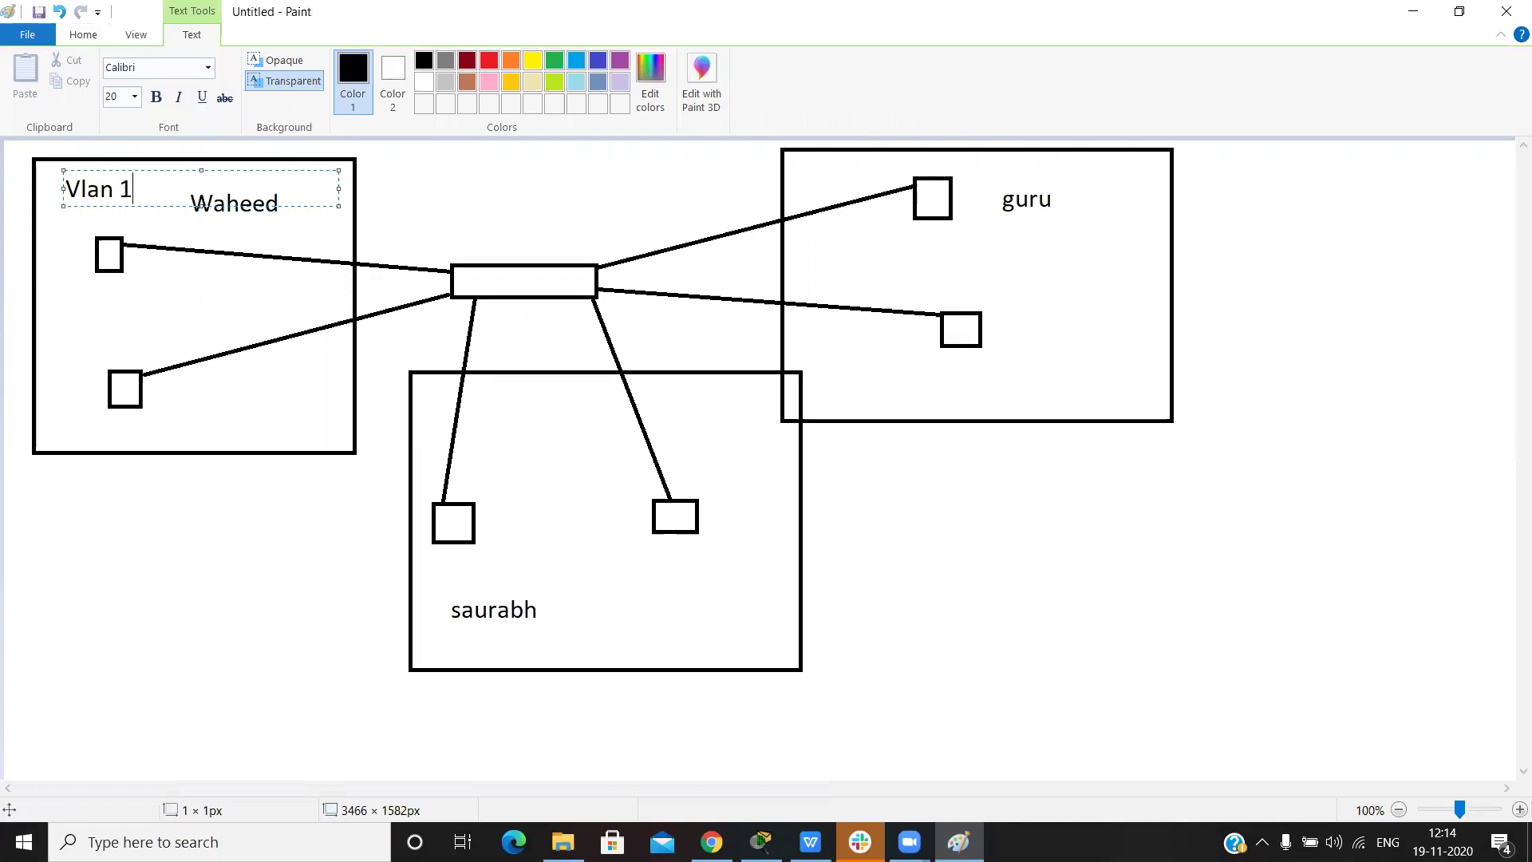
click(585, 710)
text(VLan 20)
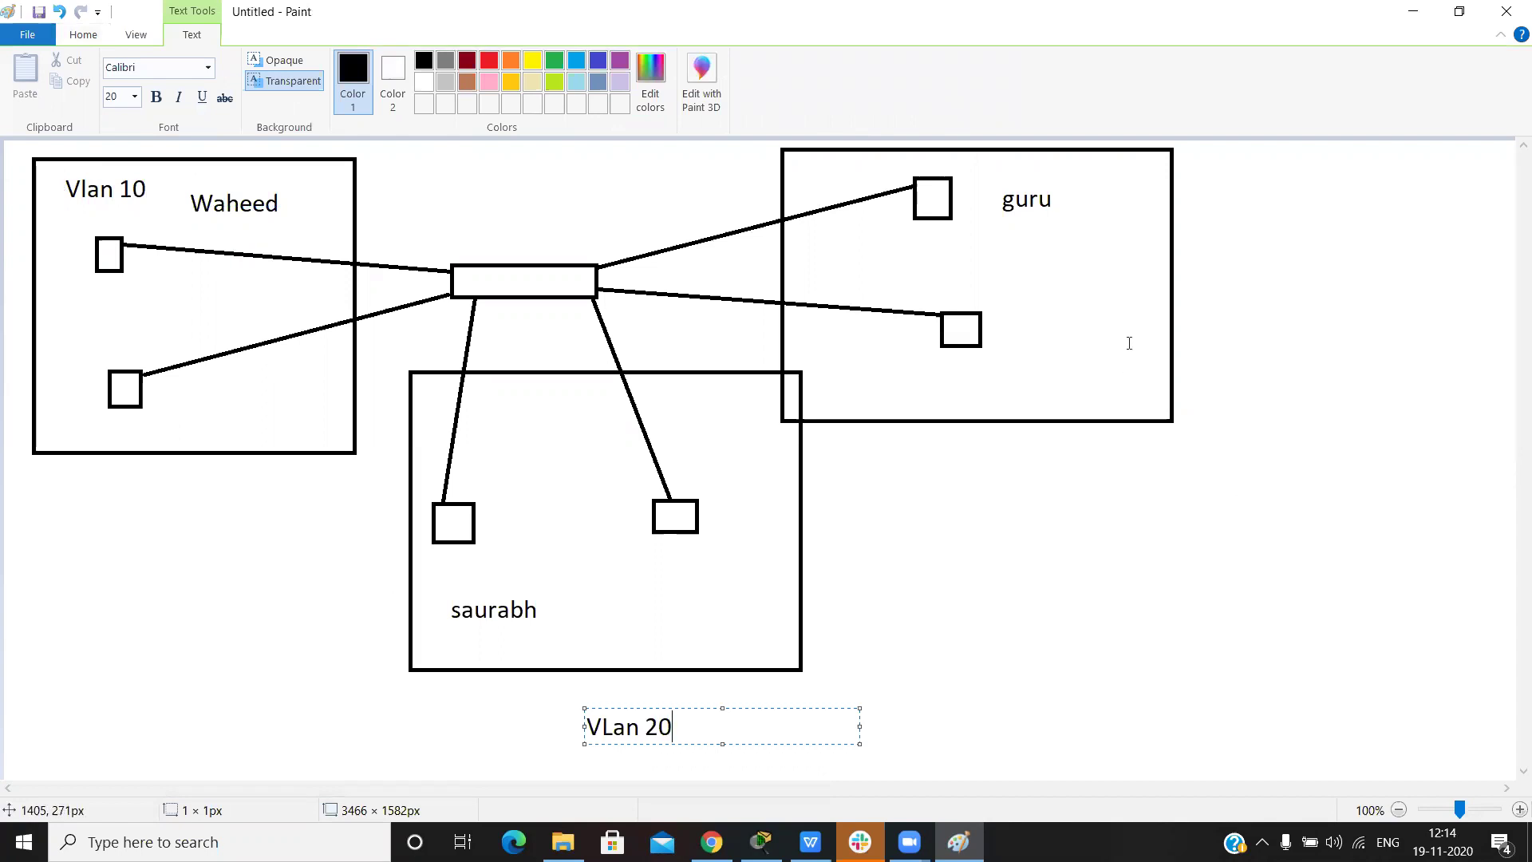
click(1218, 292)
click(1219, 292)
text(B)
key(BackSpace)
text(Vlan 30)
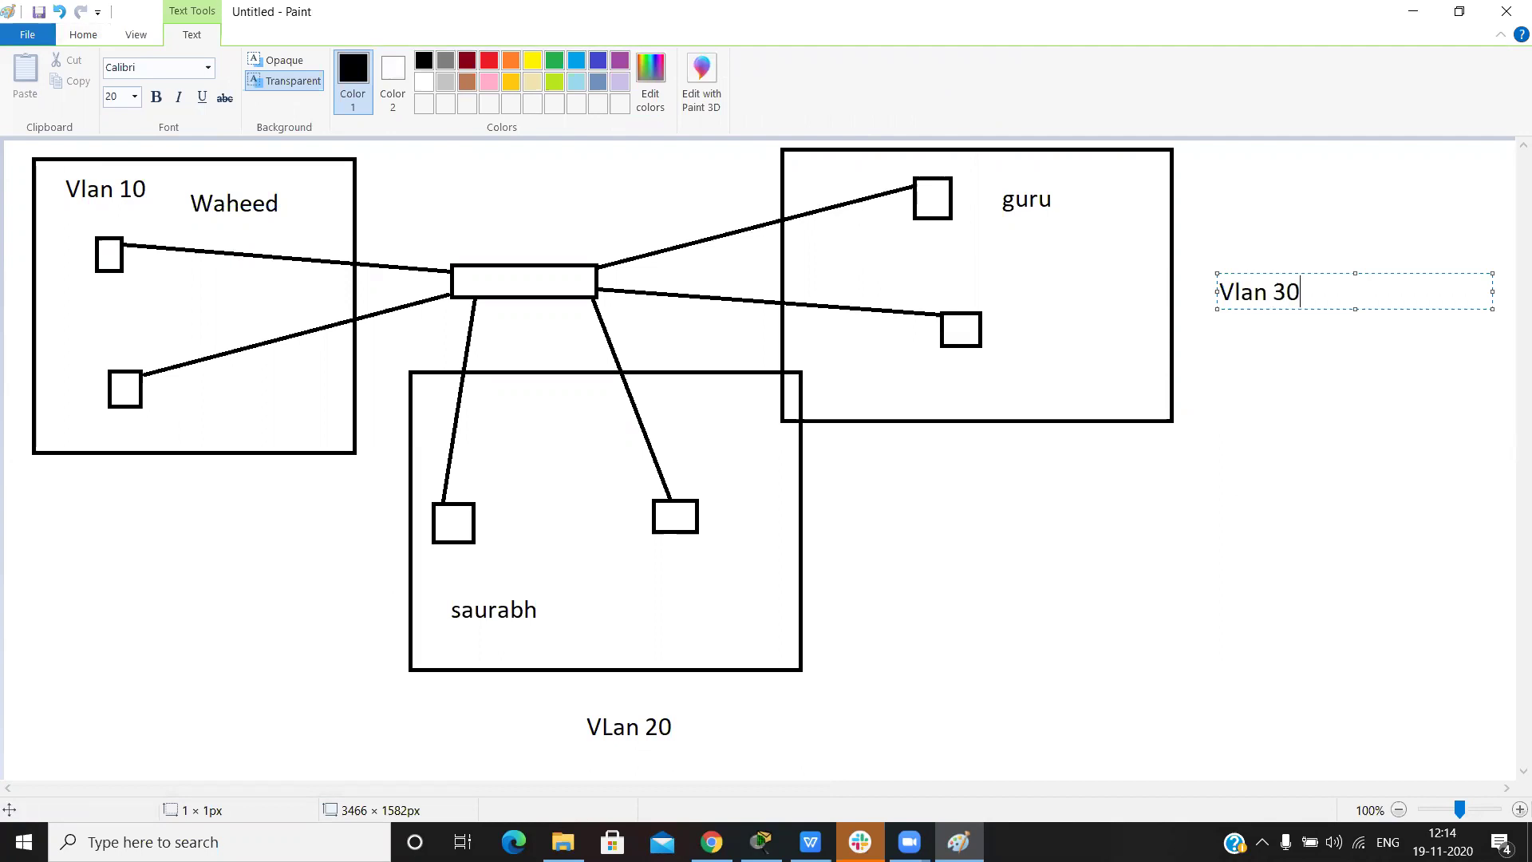
click(1399, 256)
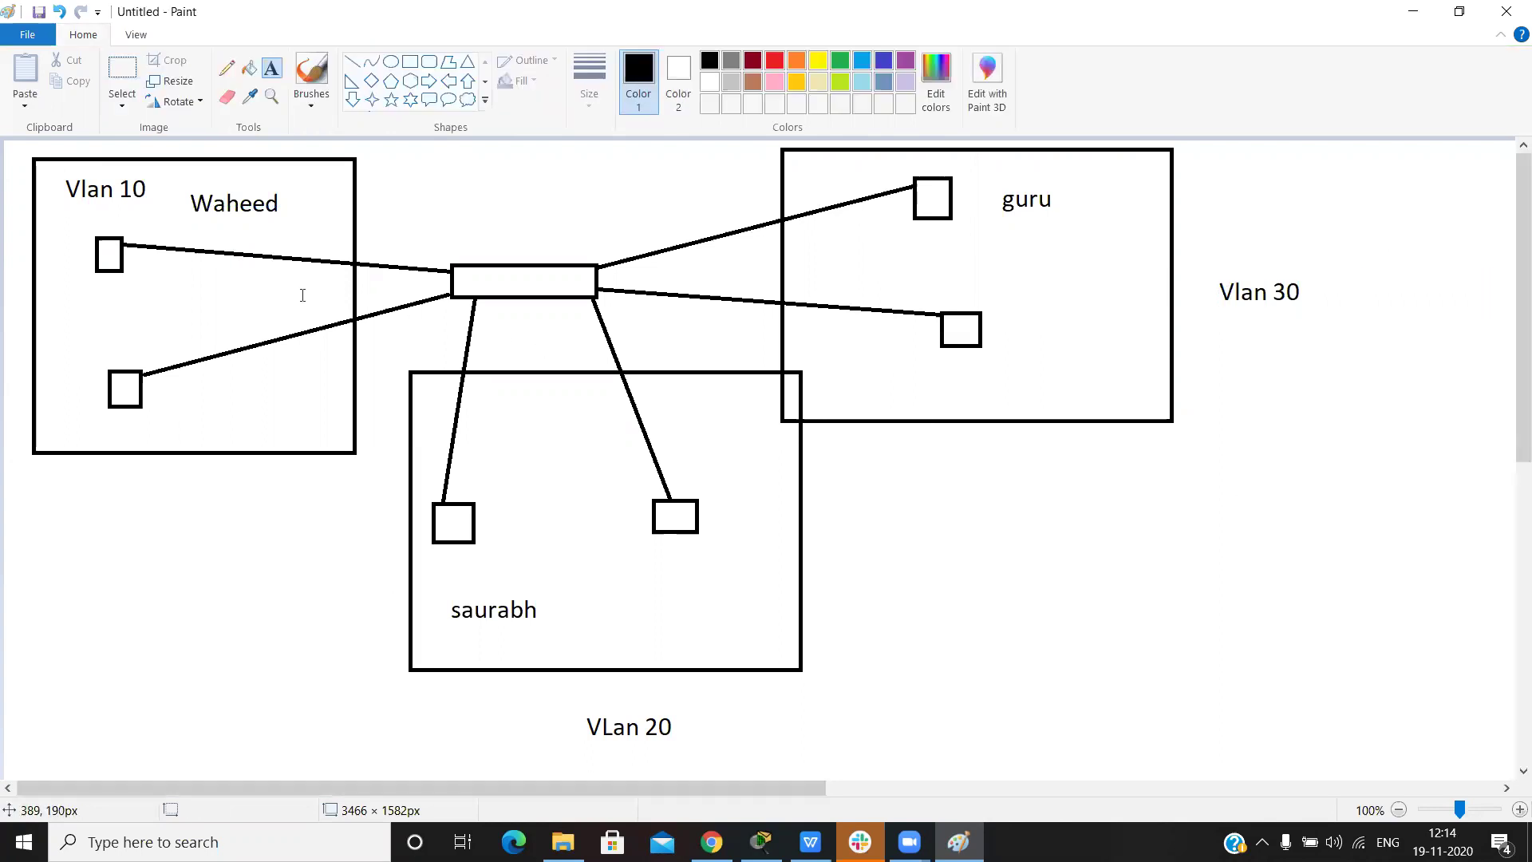
click(50, 212)
drag(134, 324, 206, 436)
drag(421, 468, 742, 576)
key(Escape)
drag(879, 172, 1155, 412)
key(Escape)
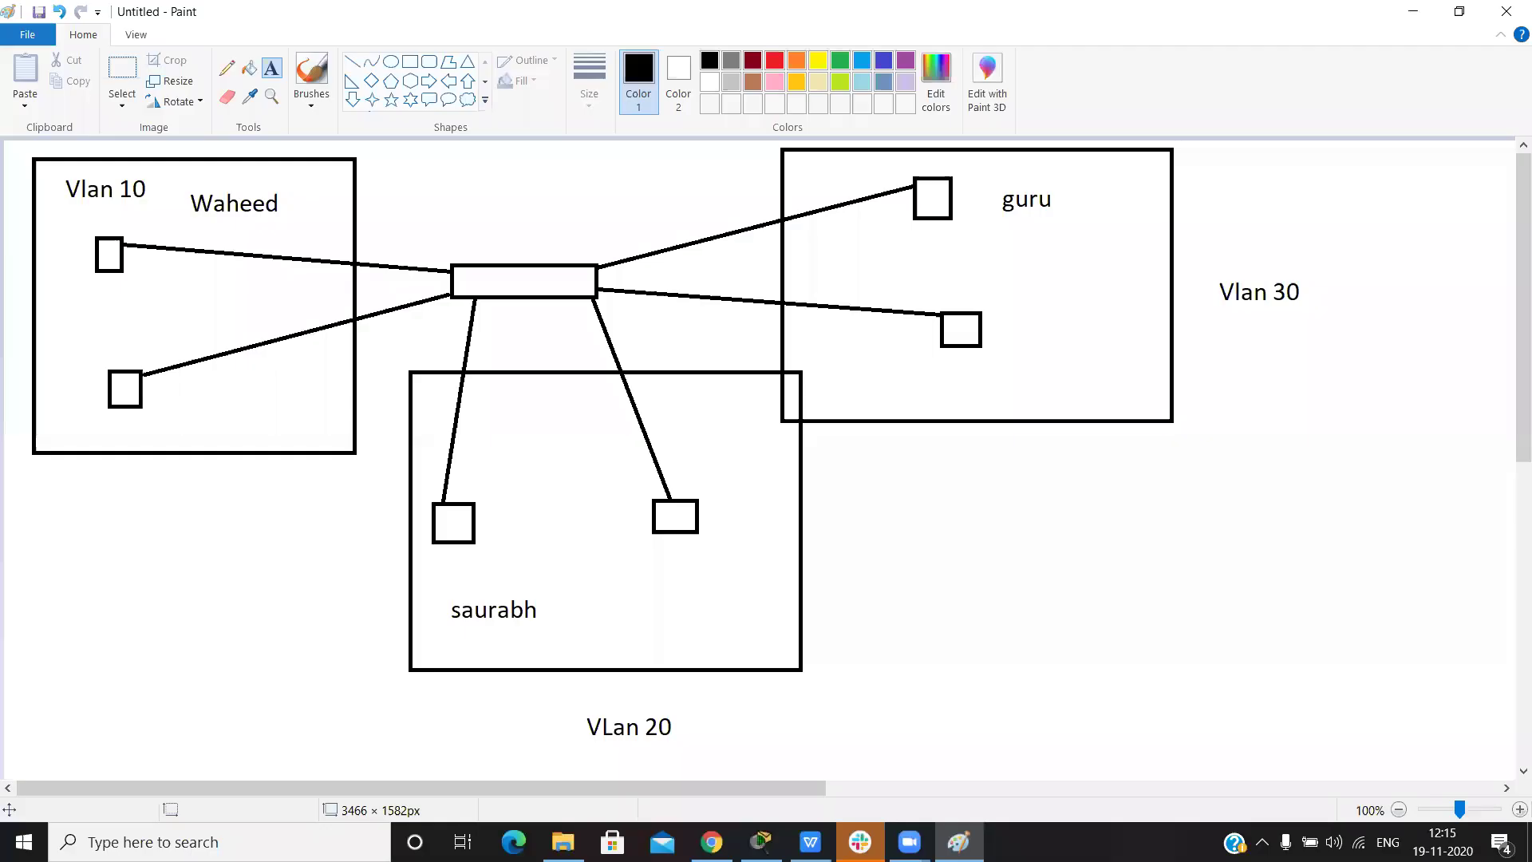
Revisit the VLAN notes, switch to Cisco Packet Tracer and open Switch0's command line interface in a maximized window
mouse_move(811, 842)
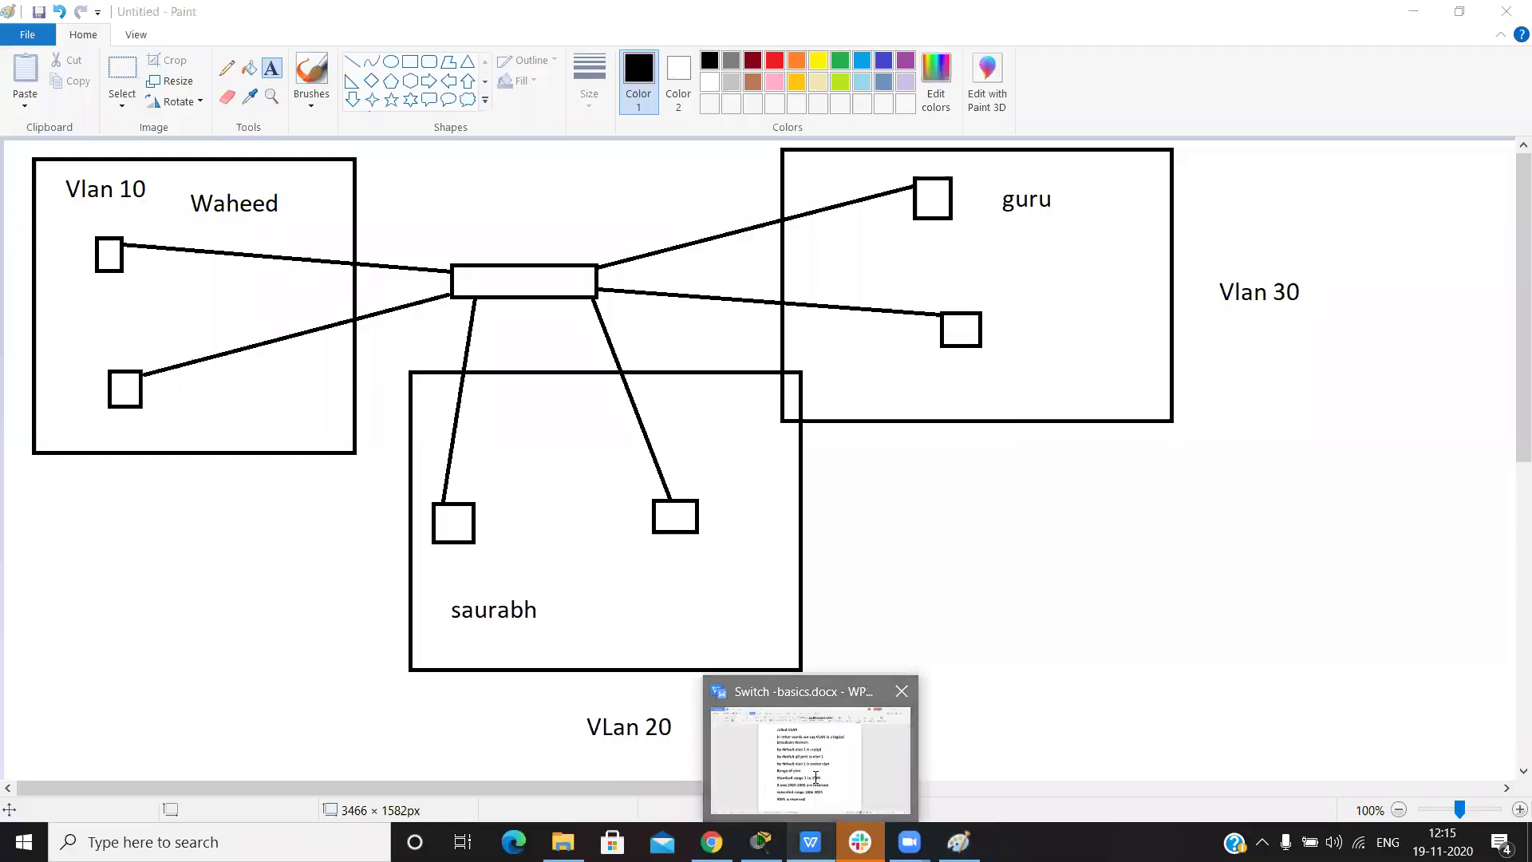
click(814, 766)
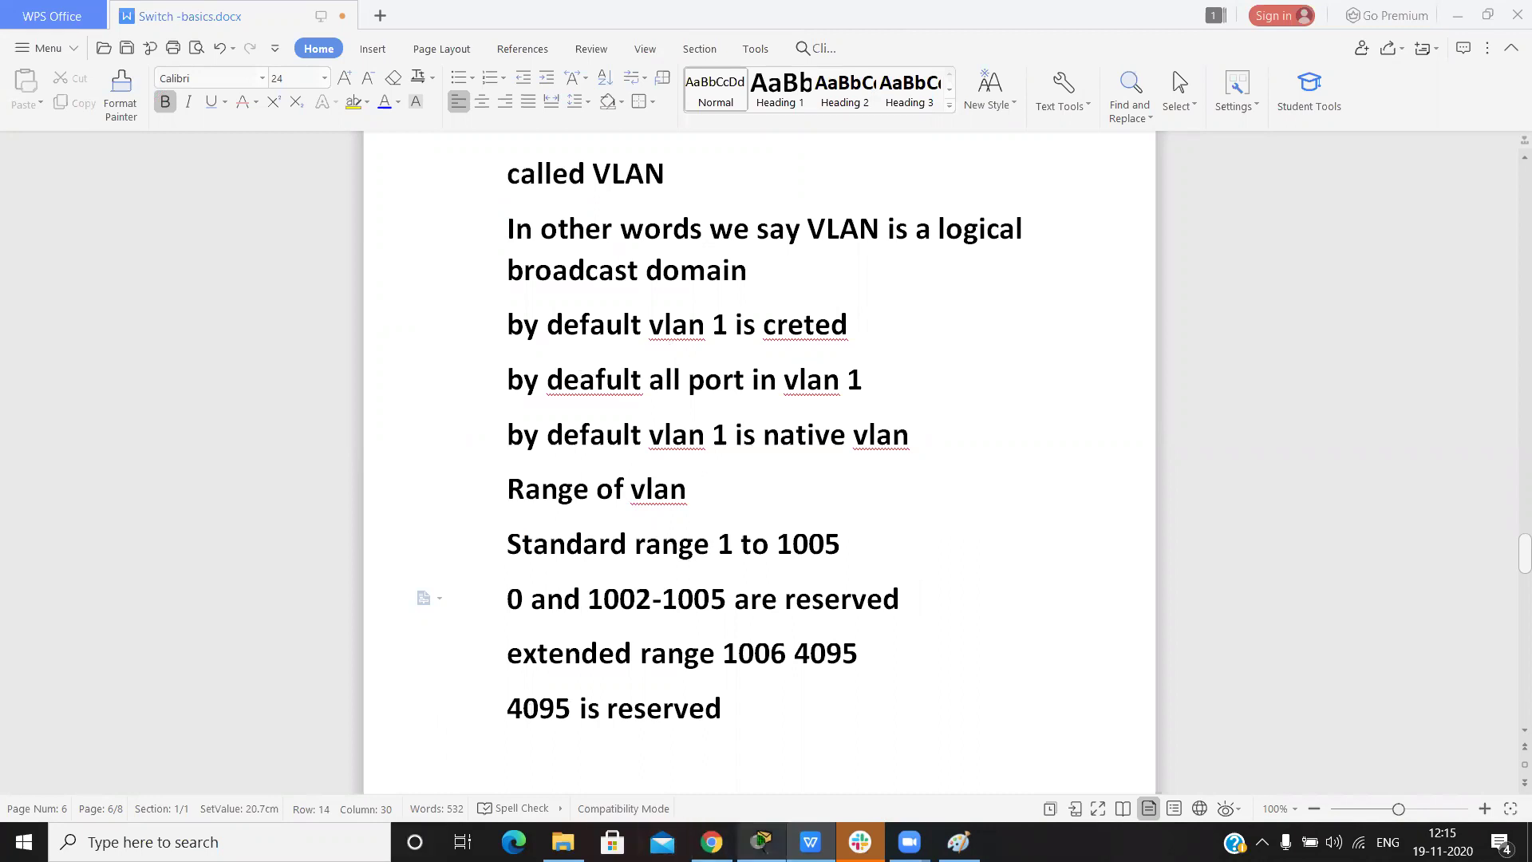
mouse_move(762, 842)
click(750, 760)
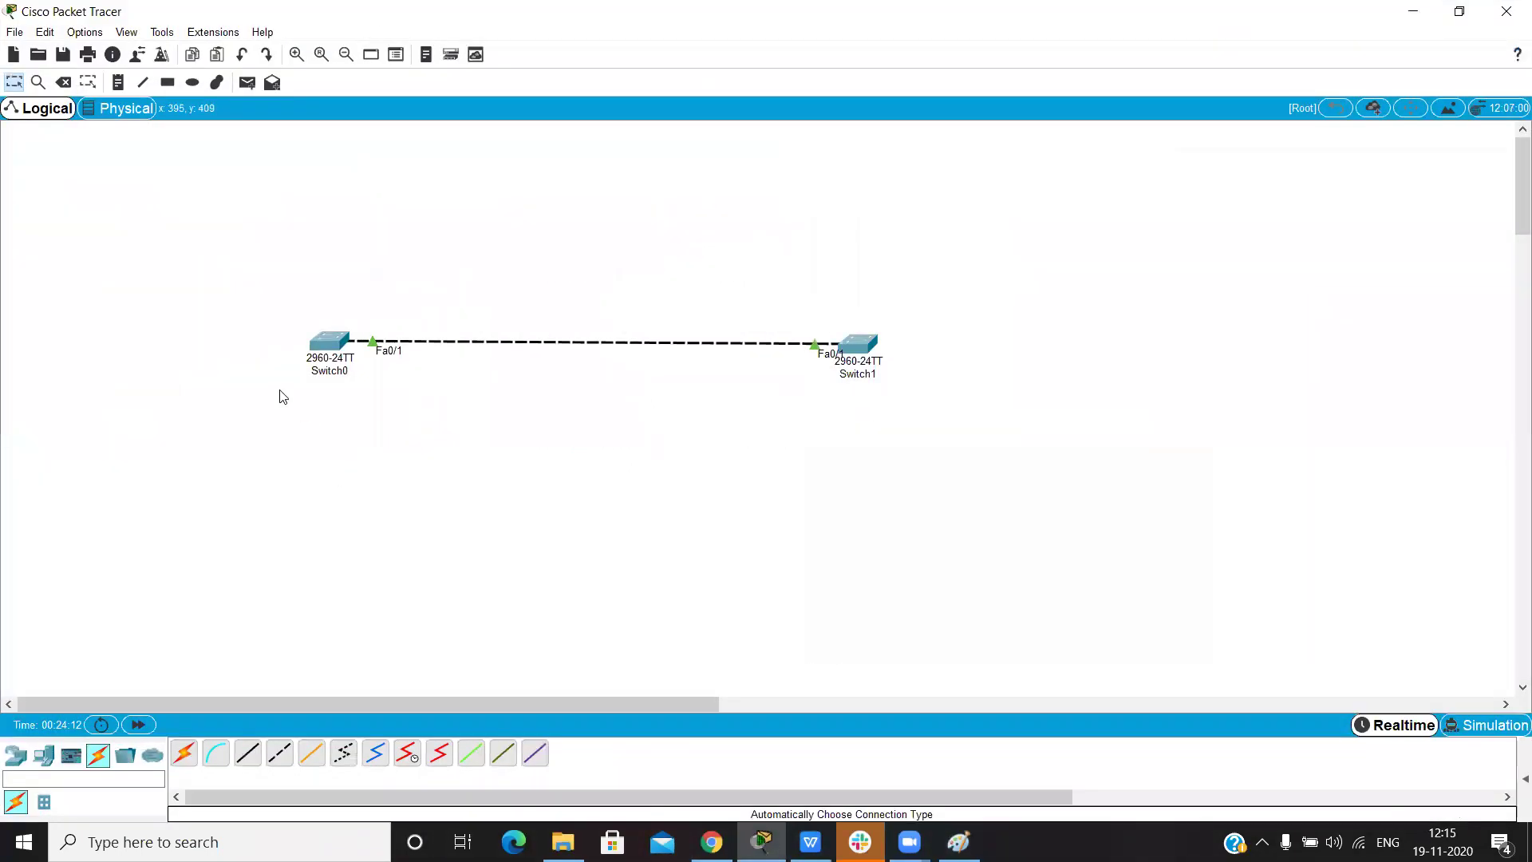
click(329, 345)
click(657, 204)
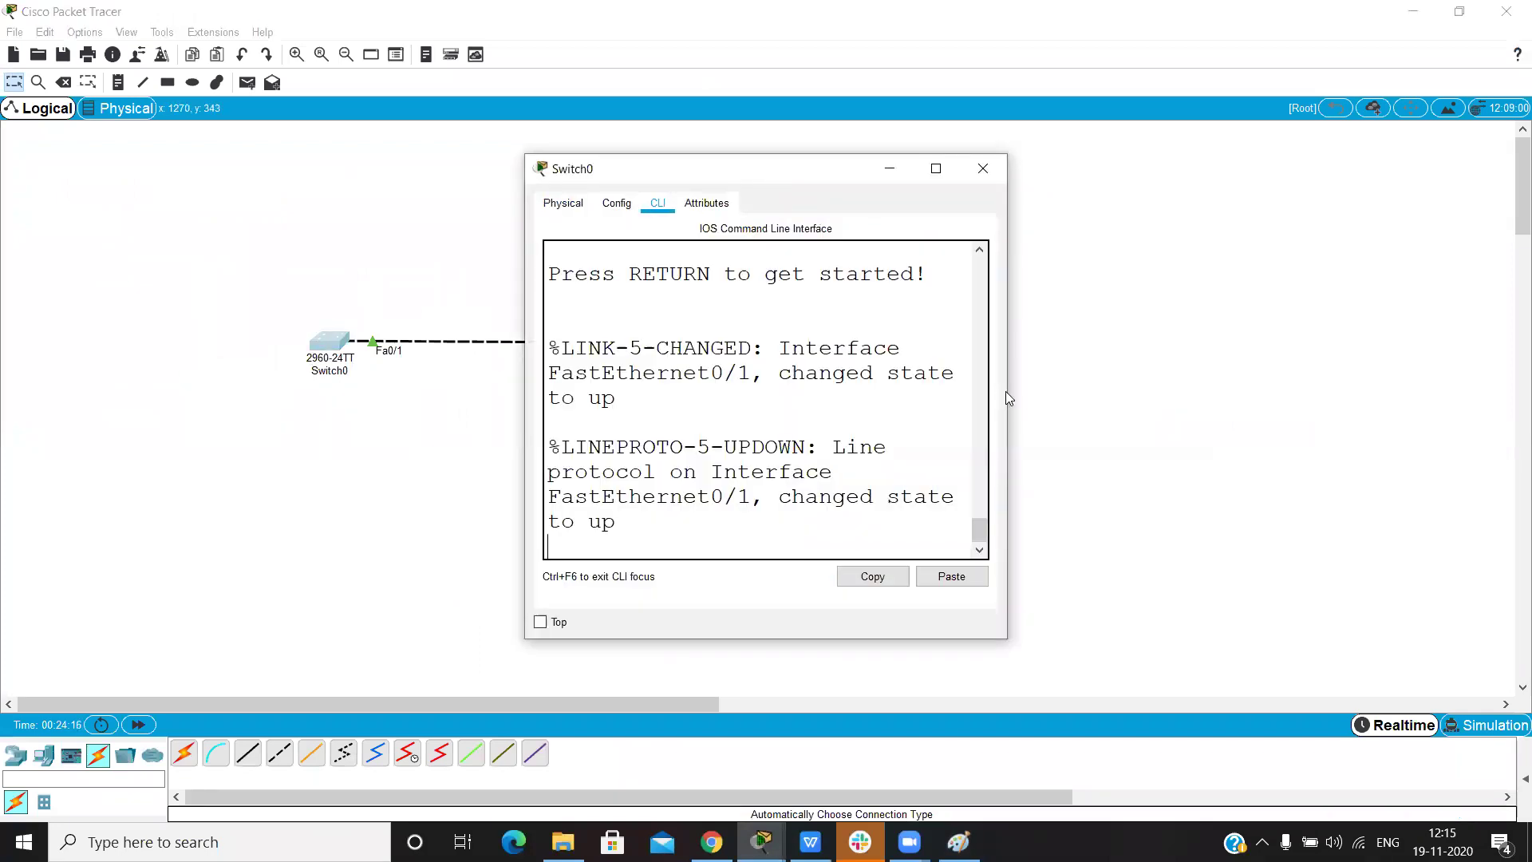
click(936, 167)
Start the console session on Switch0 and enter privileged EXEC mode with the command en
key(Return)
key(Return)
key(Return)
key(Return)
key(Return)
key(Return)
key(Return)
key(Return)
text(en)
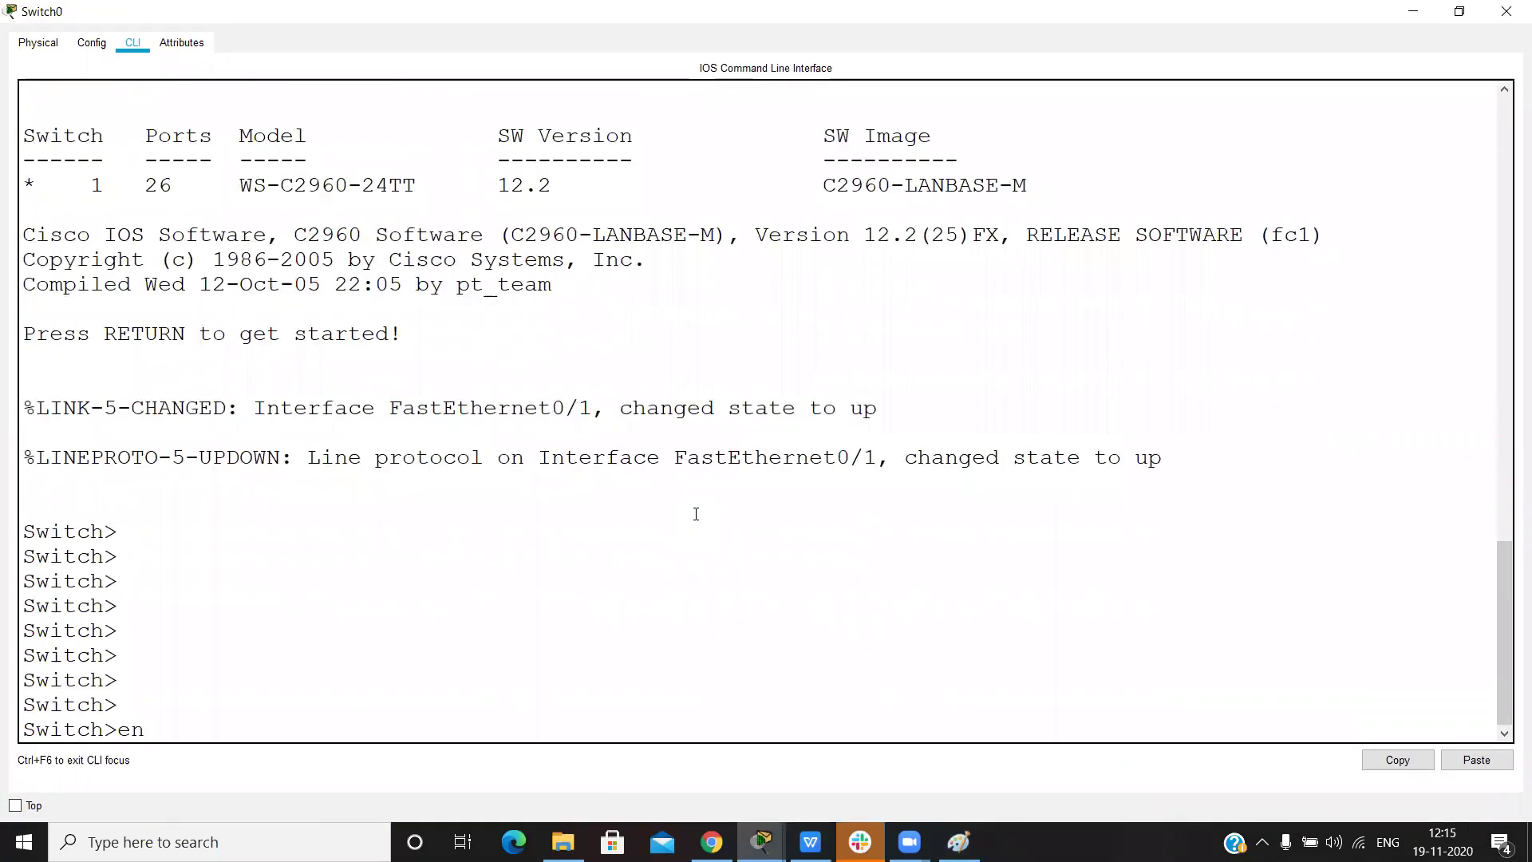
key(Return)
key(Return)
Run show vlan on Switch0 and highlight the default VLAN's name and its assigned ports in the output
text(show vl)
key(Tab)
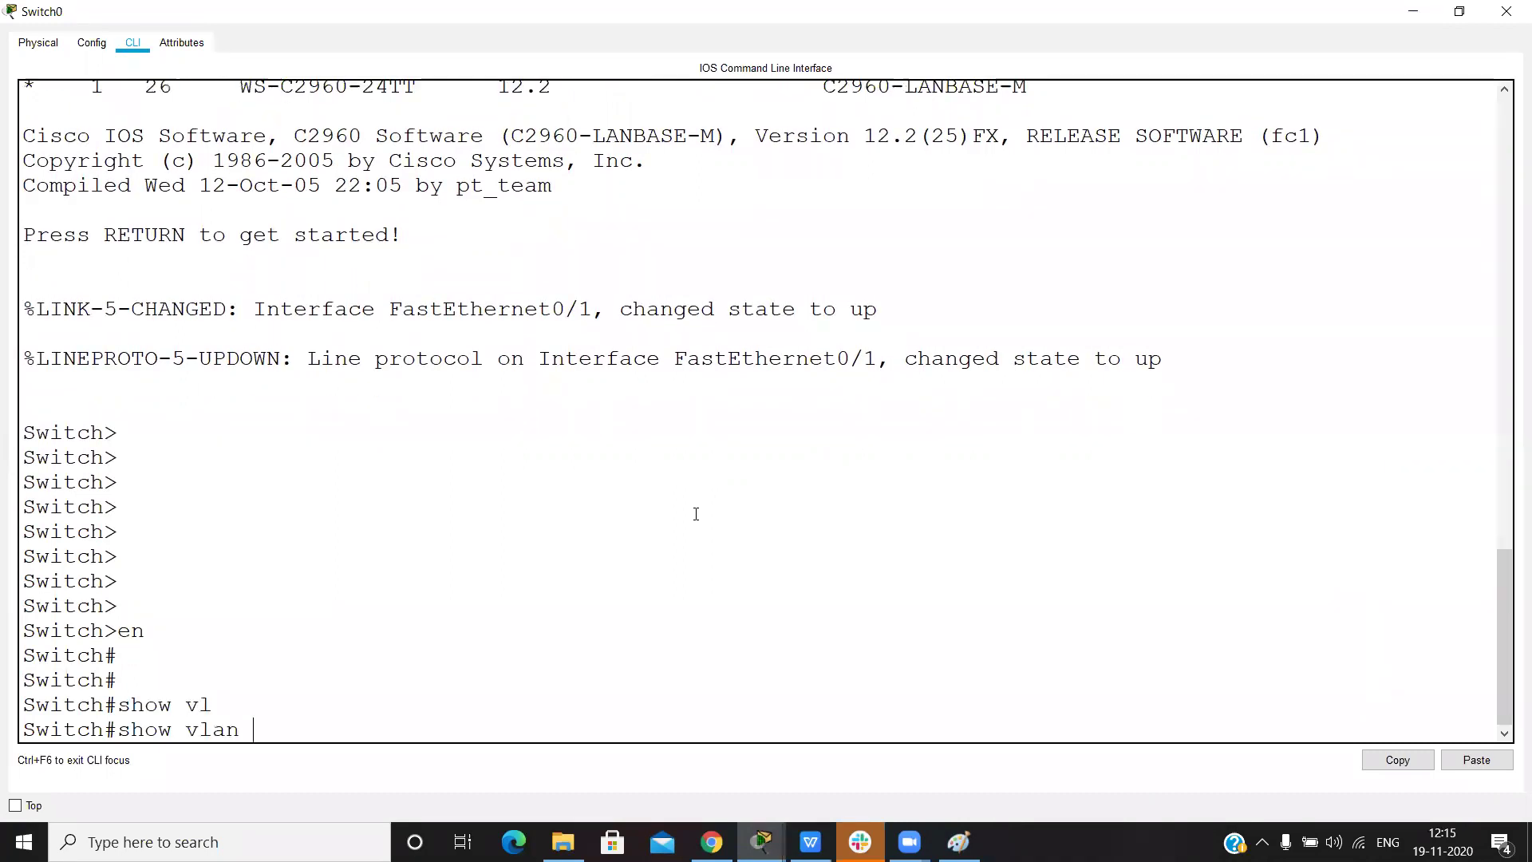
key(Return)
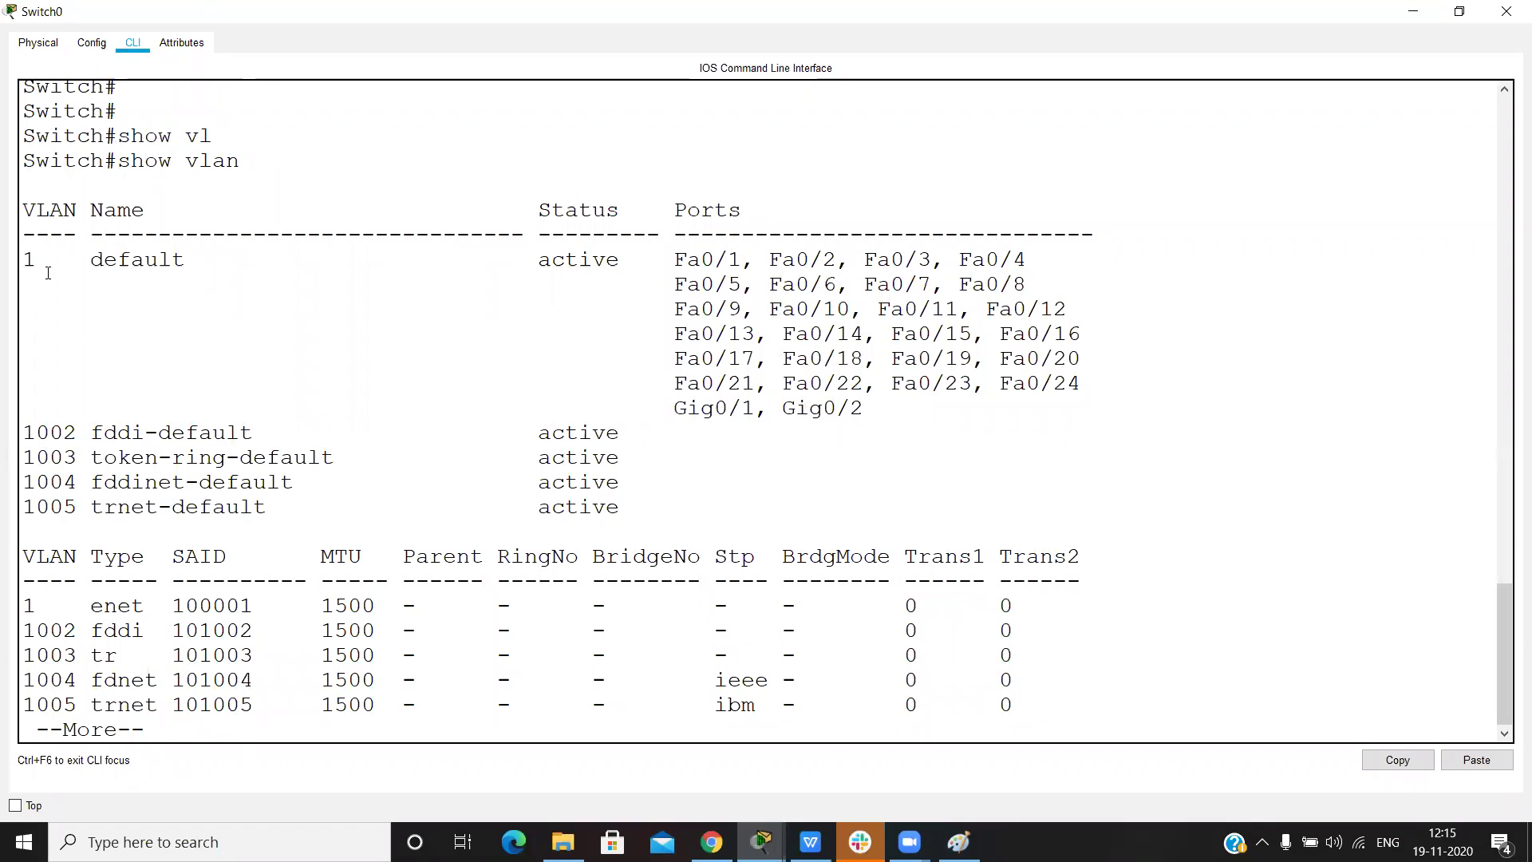
drag(48, 273, 137, 267)
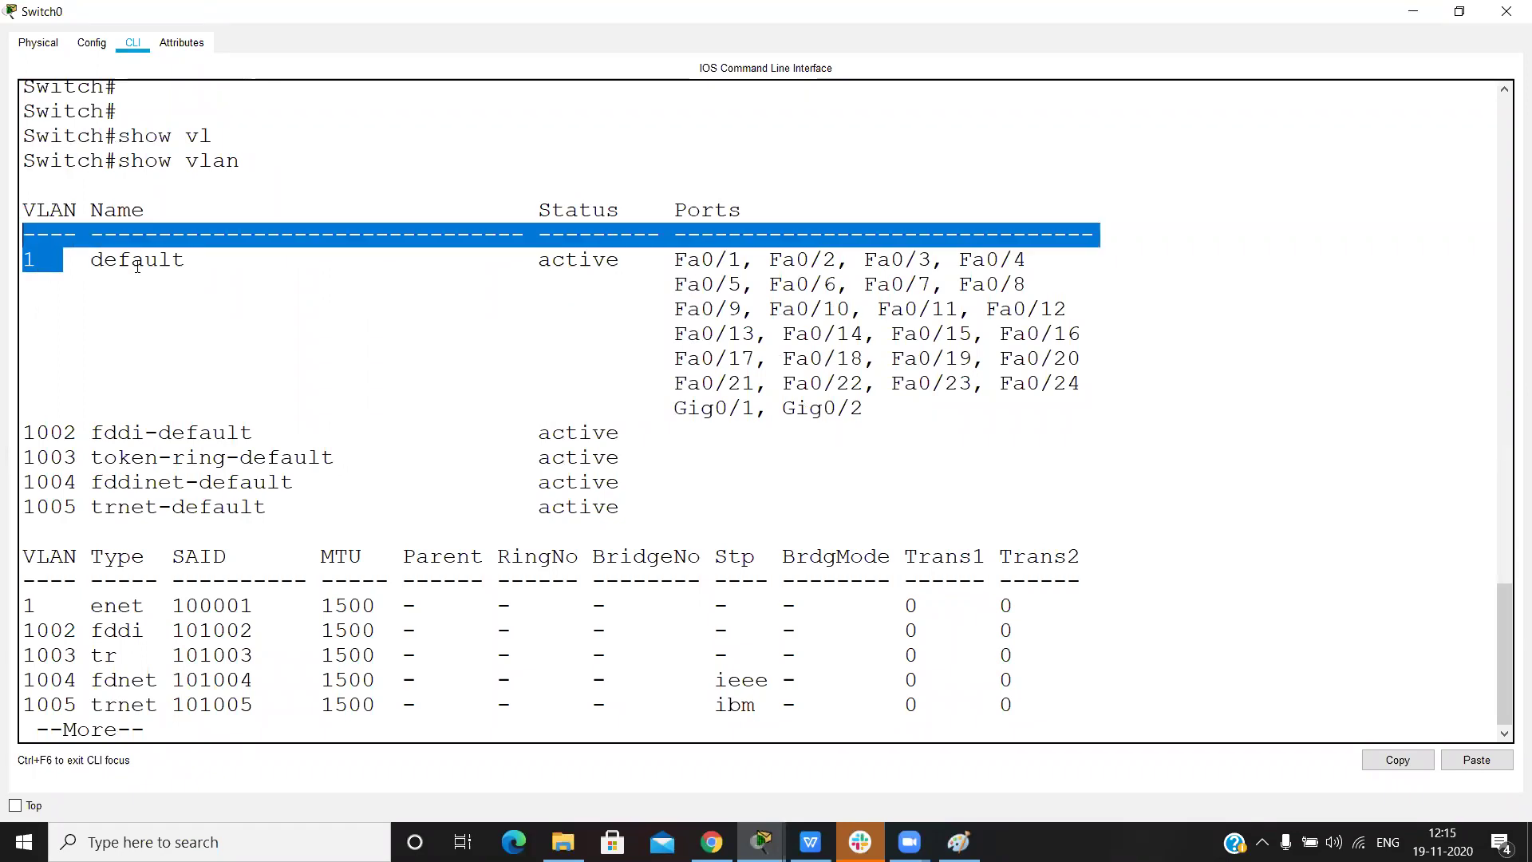
drag(186, 260, 77, 259)
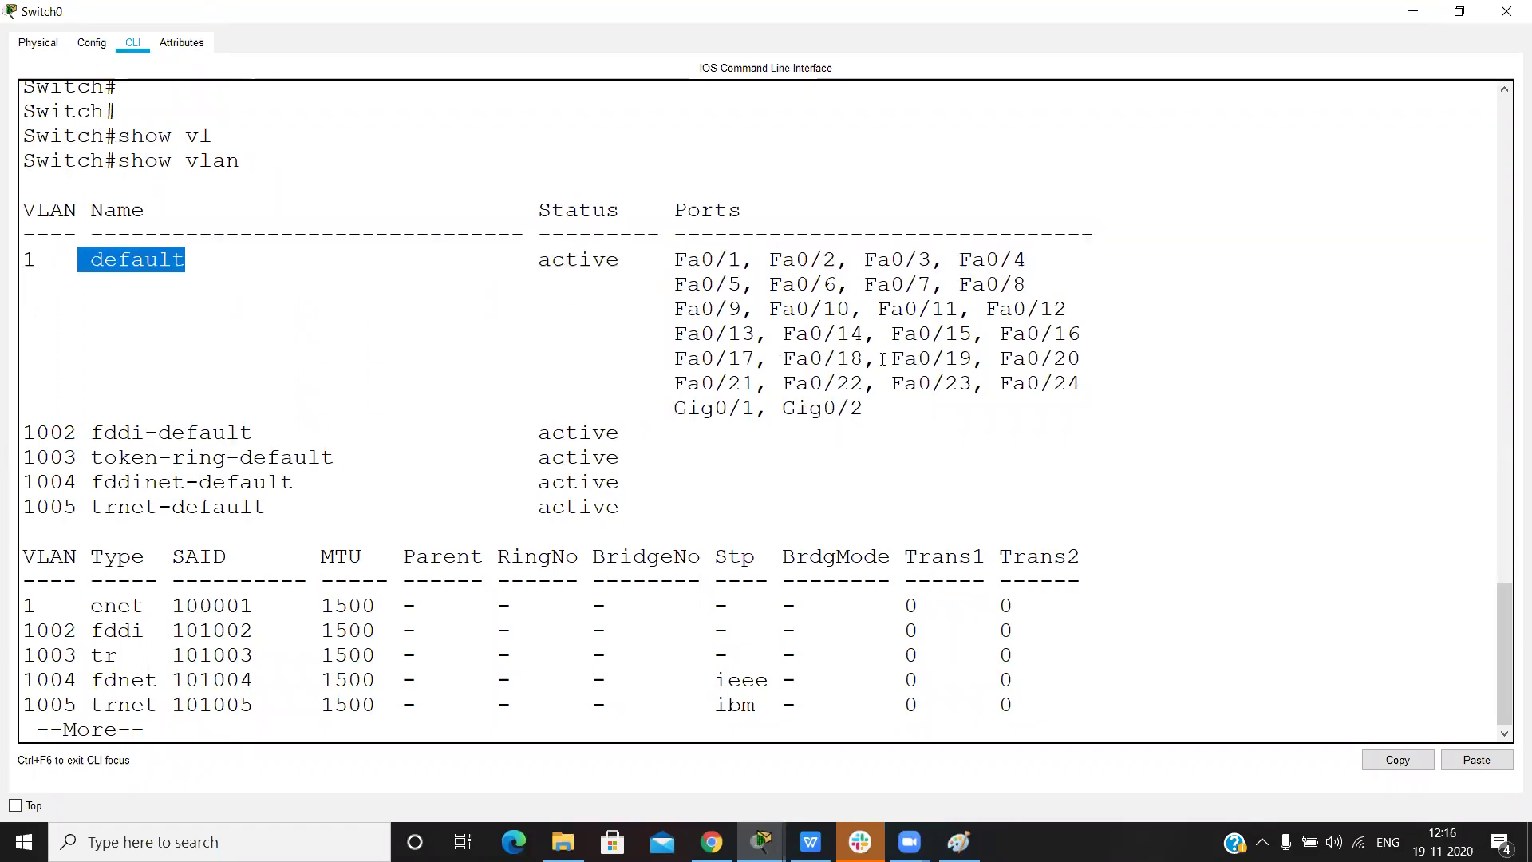
click(444, 284)
drag(660, 259, 944, 383)
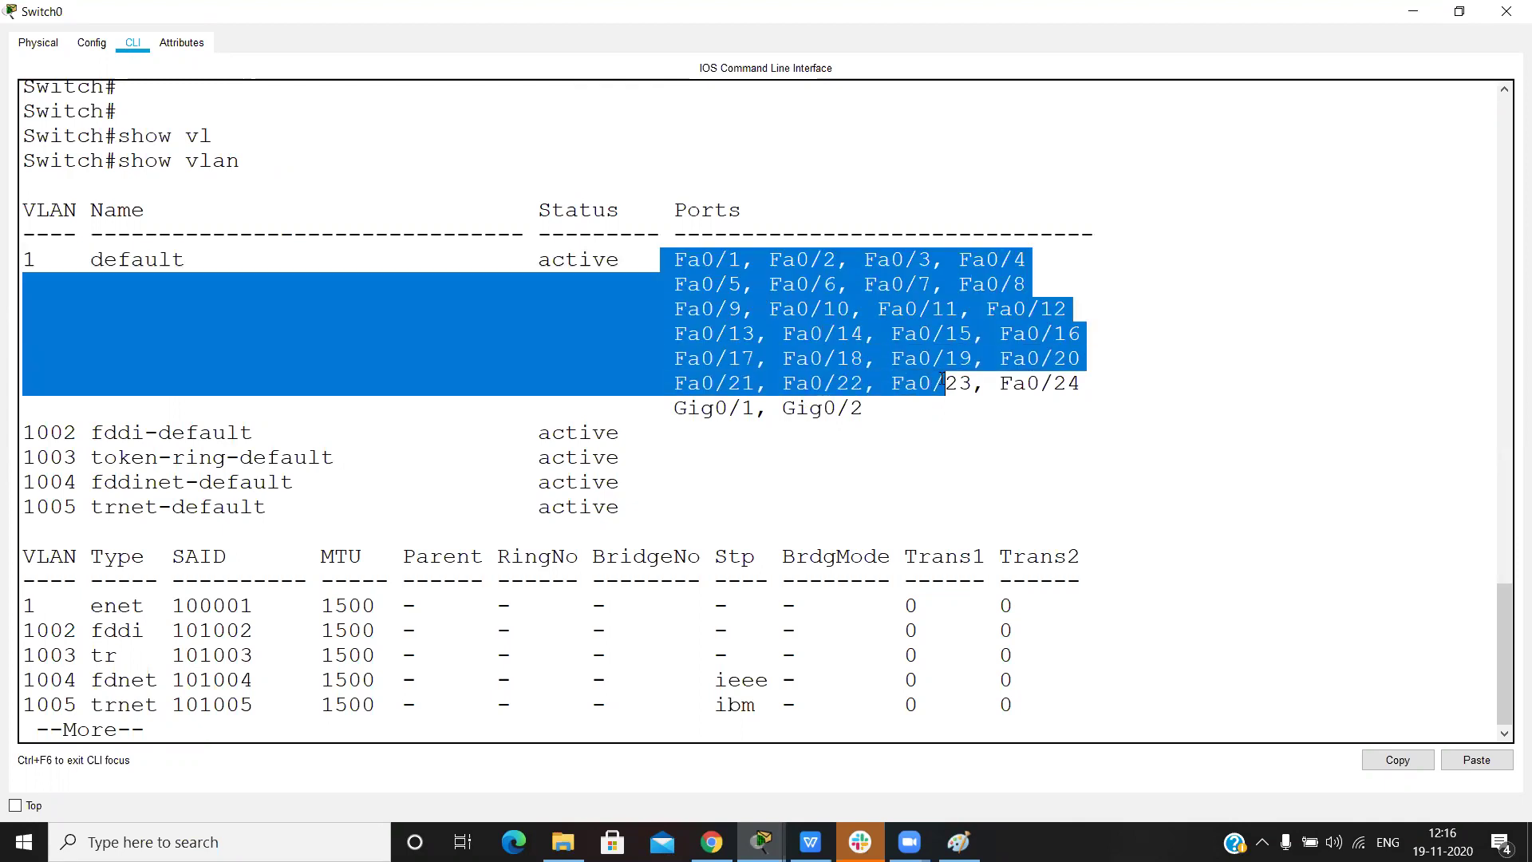
Switch to Switch -basics.docx in WPS Office and examine the notes on standard, reserved and extended VLAN ranges, highlighting their lines
click(944, 383)
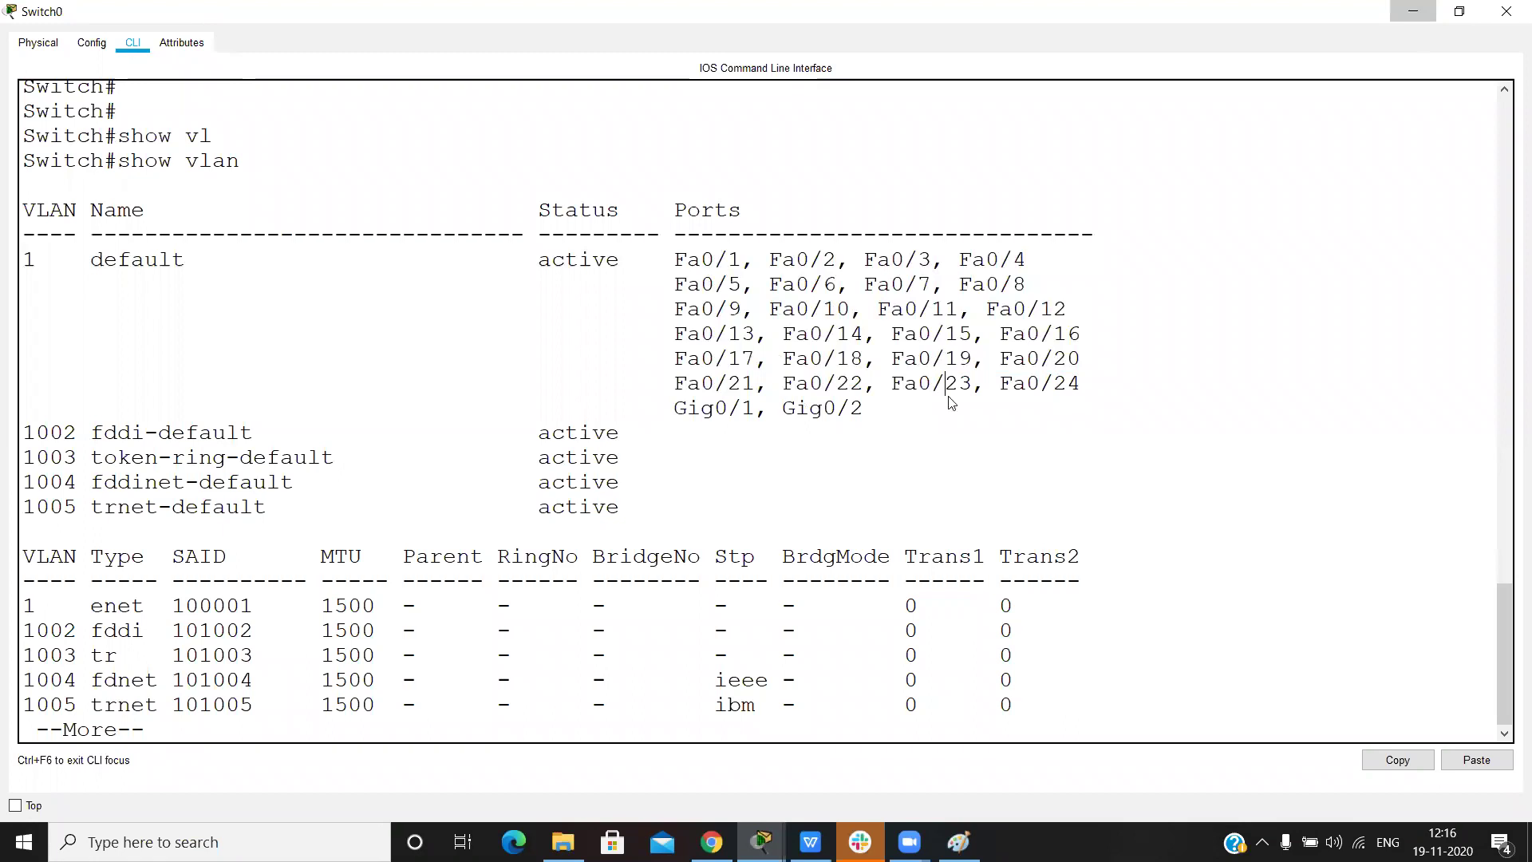
click(761, 842)
mouse_move(811, 841)
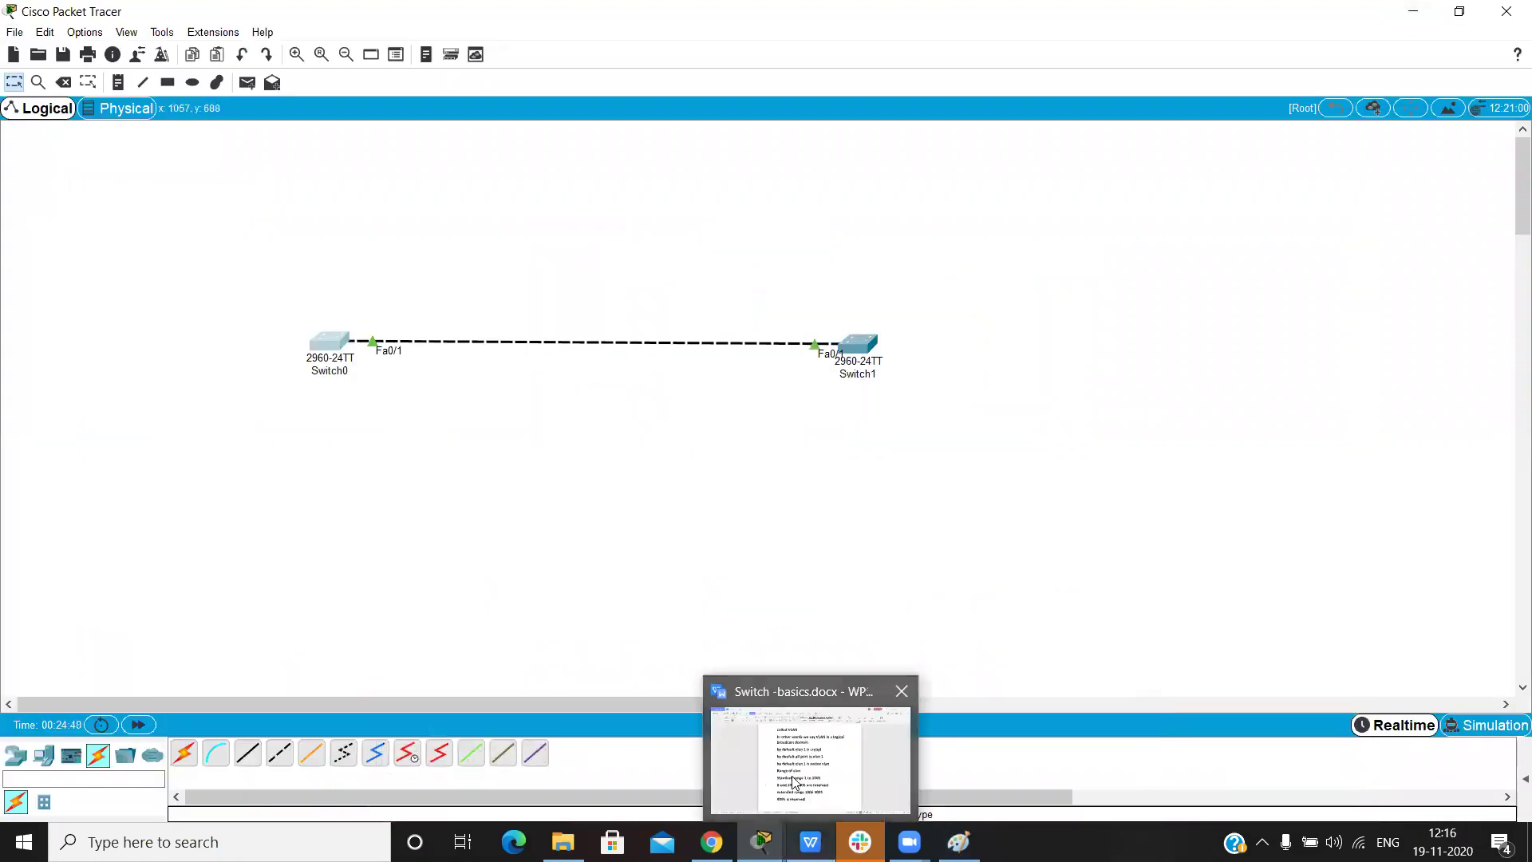
click(794, 782)
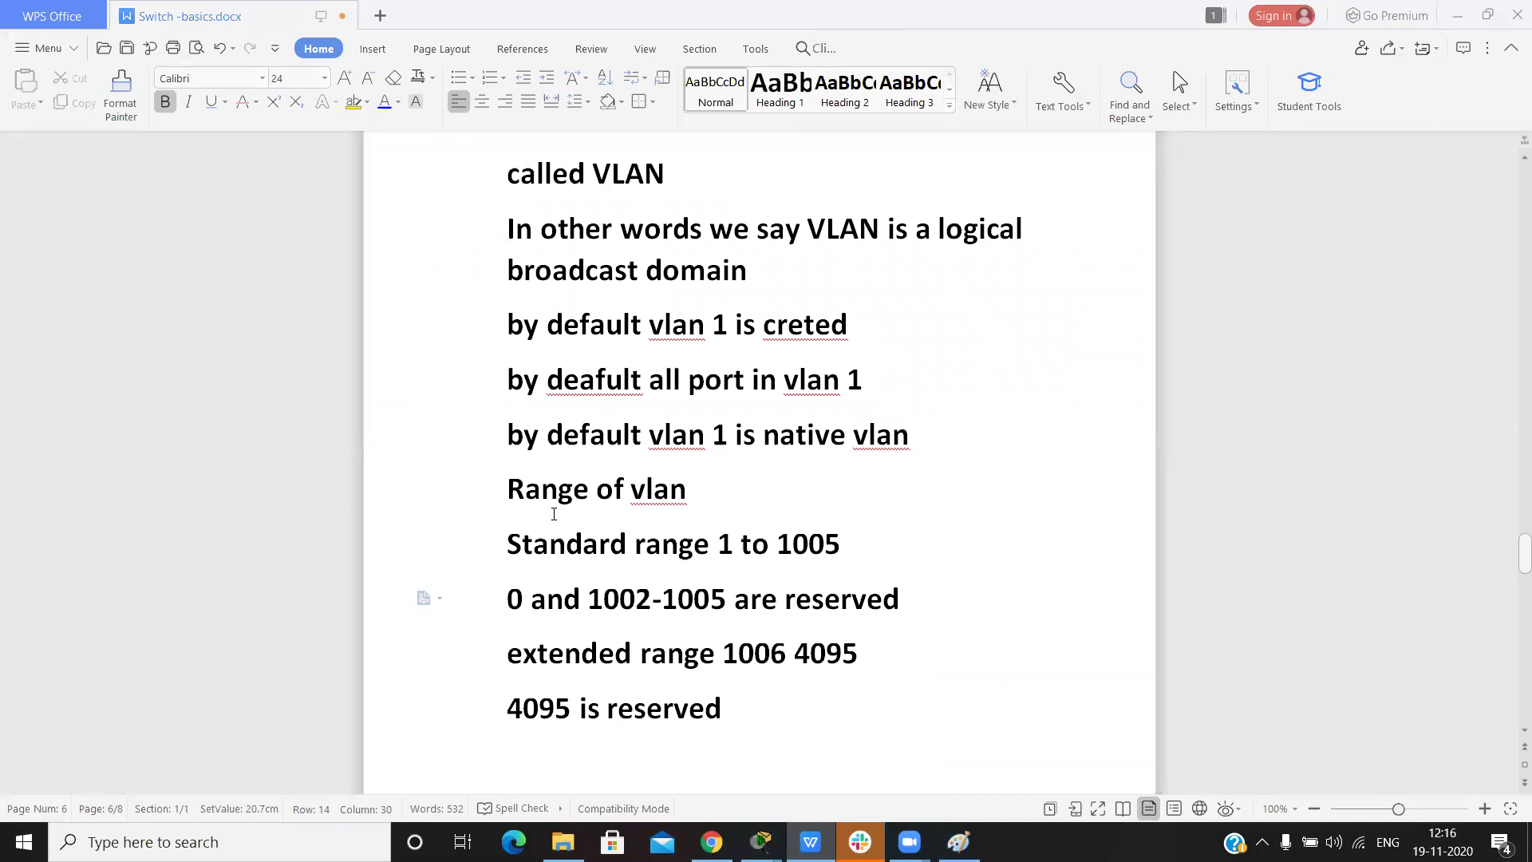
drag(526, 490, 770, 484)
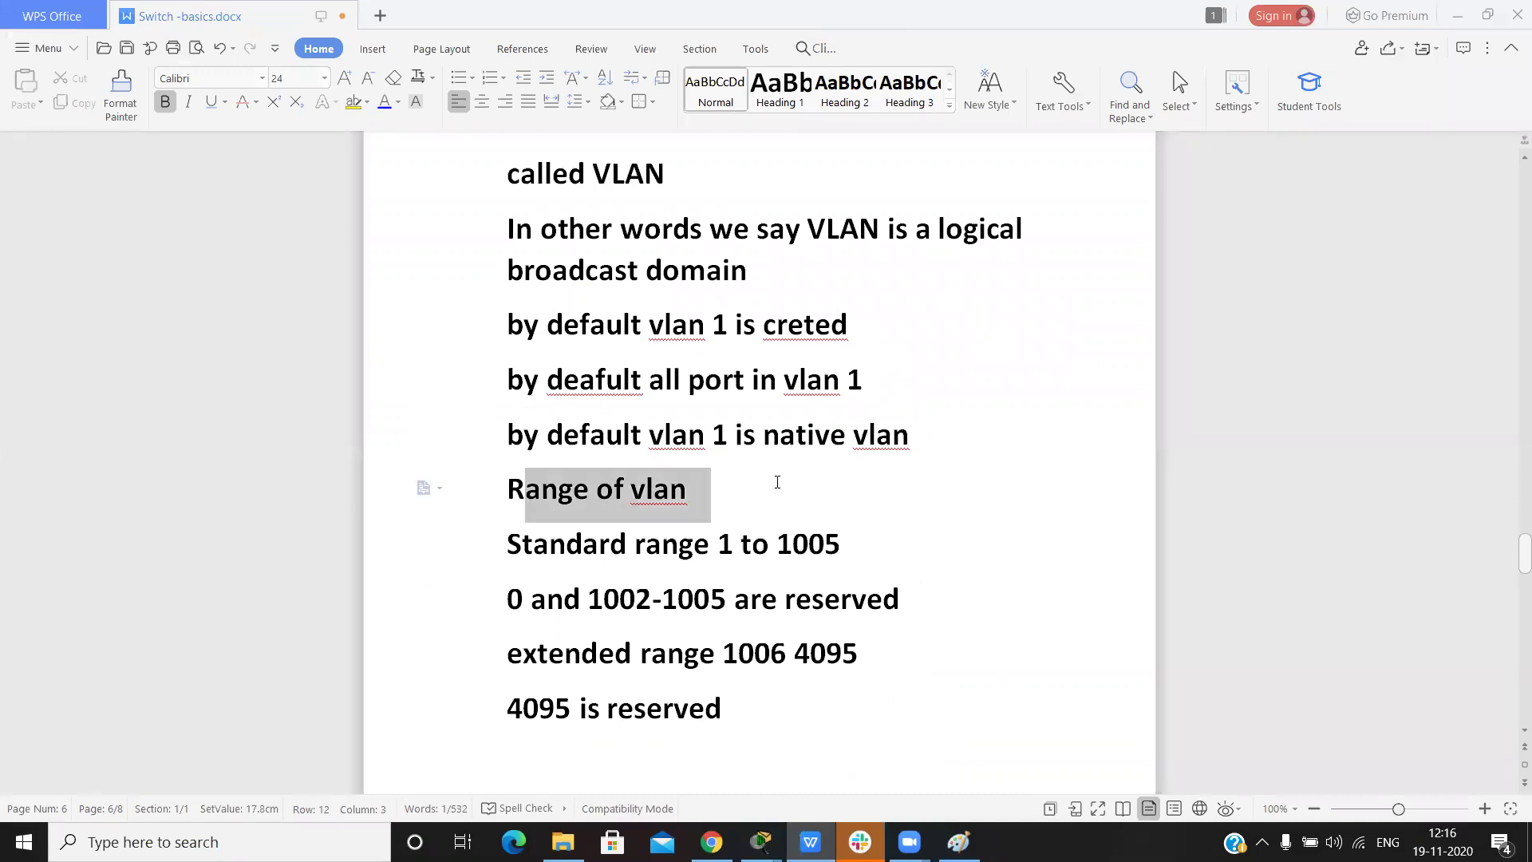
click(740, 533)
drag(712, 544, 768, 545)
click(843, 548)
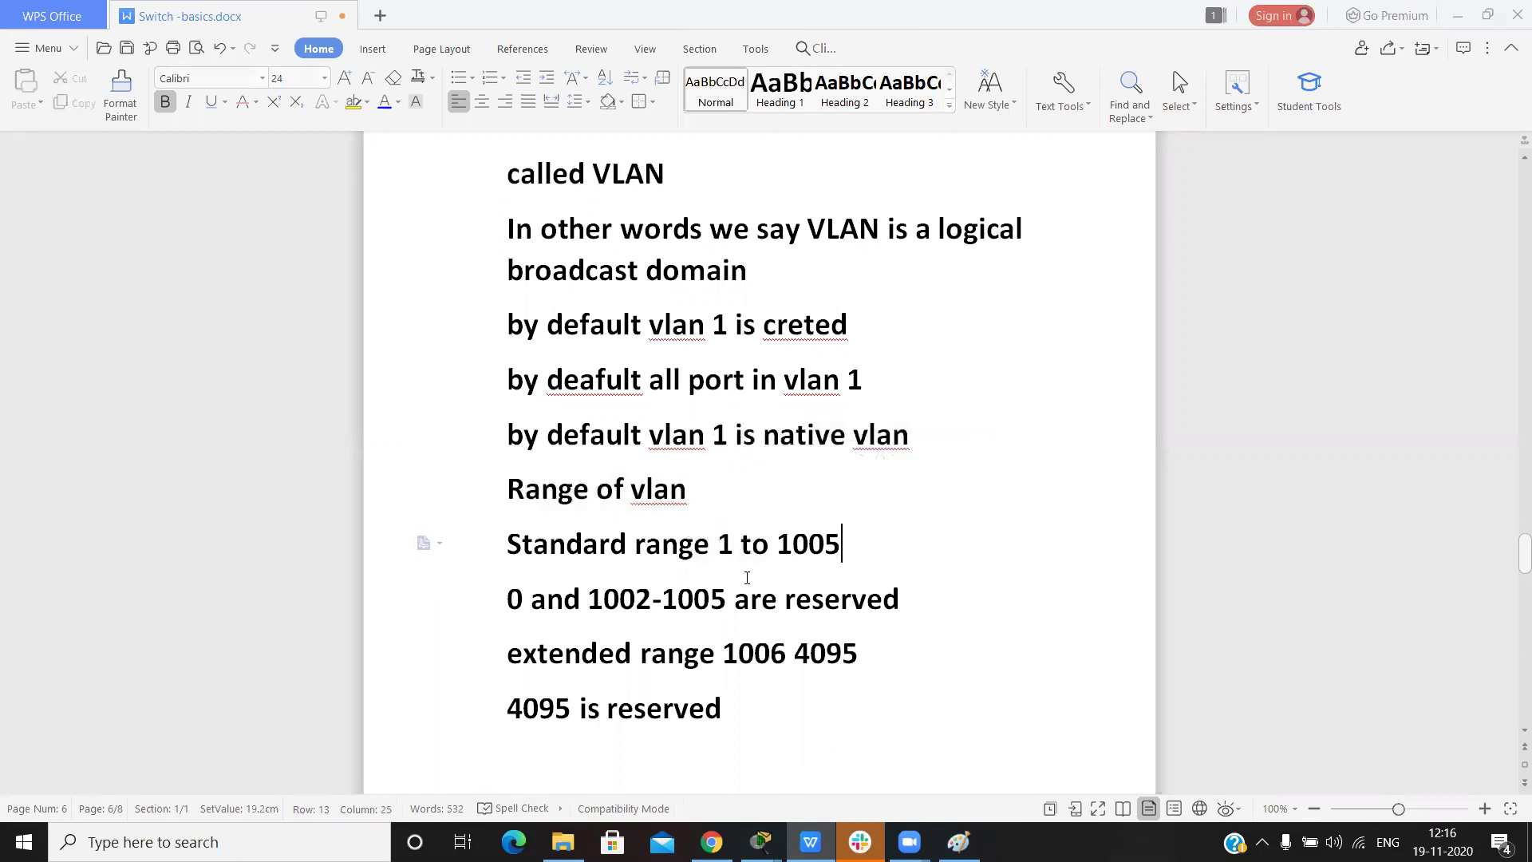
drag(547, 600, 709, 604)
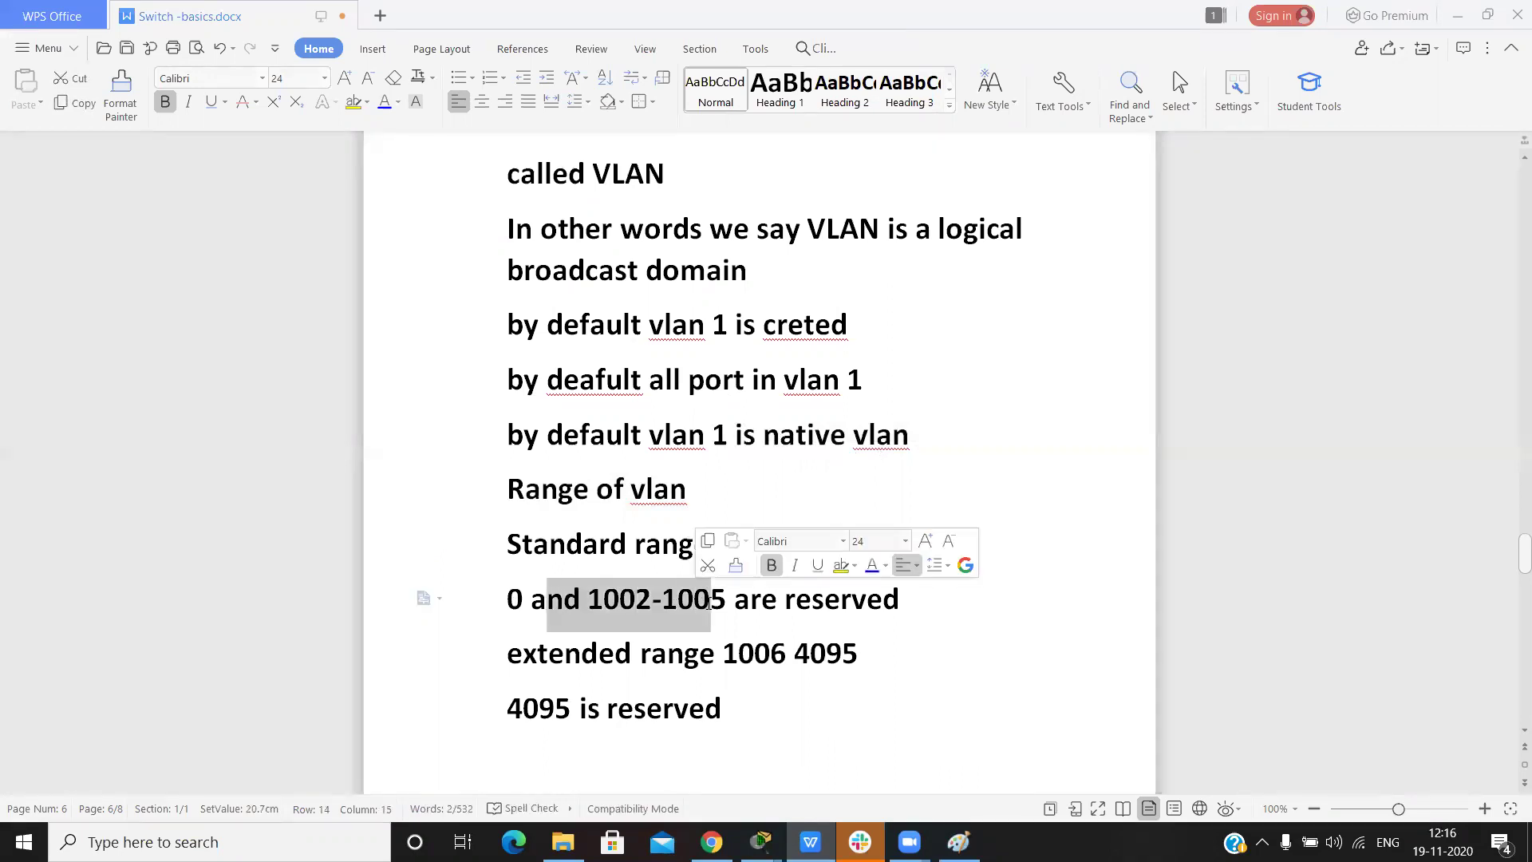
click(787, 652)
drag(557, 652, 875, 608)
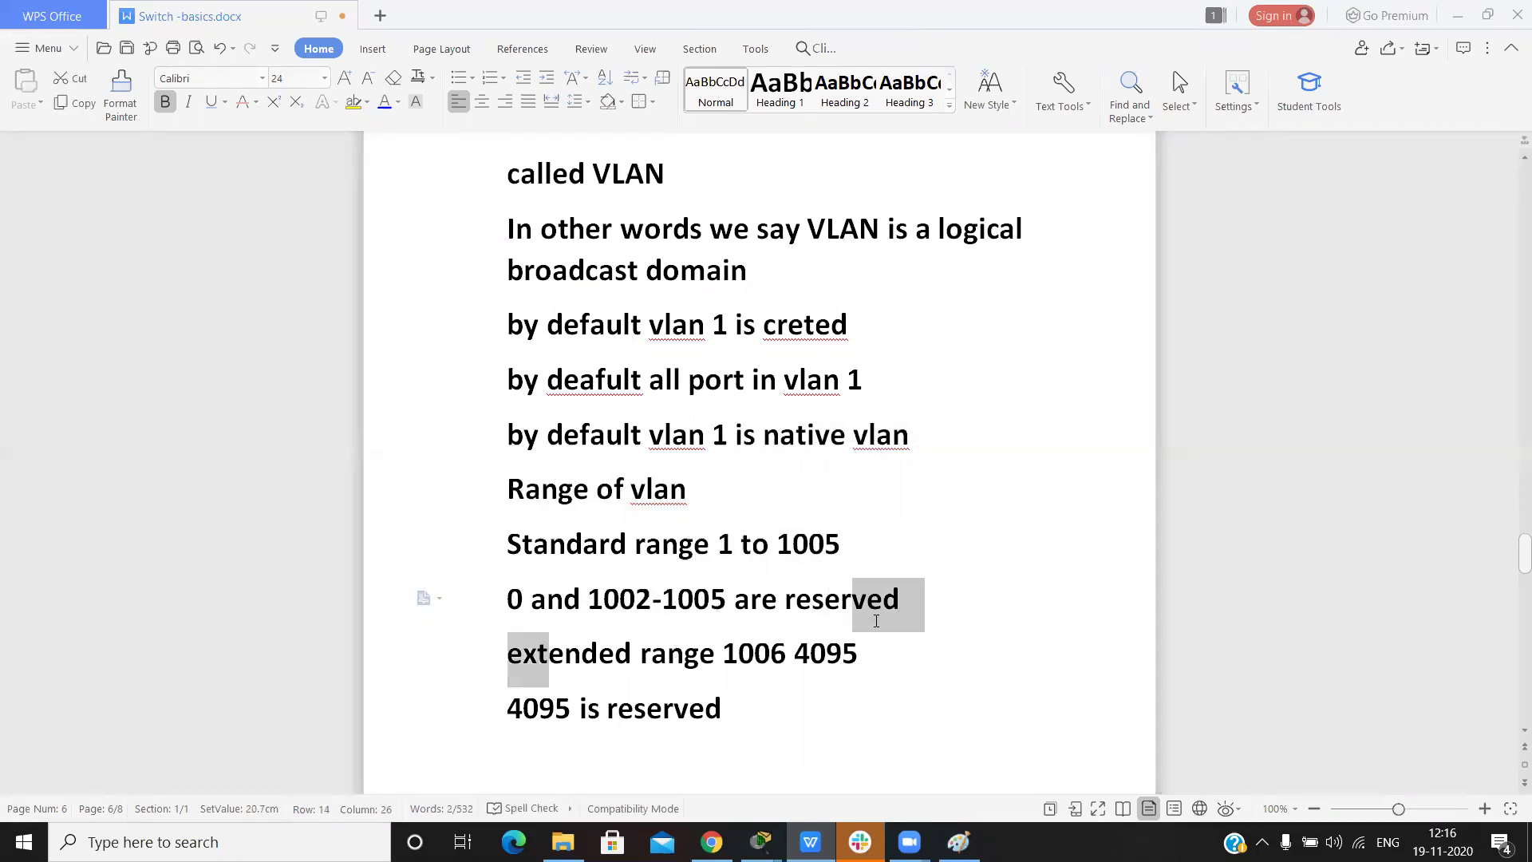
click(898, 647)
click(889, 693)
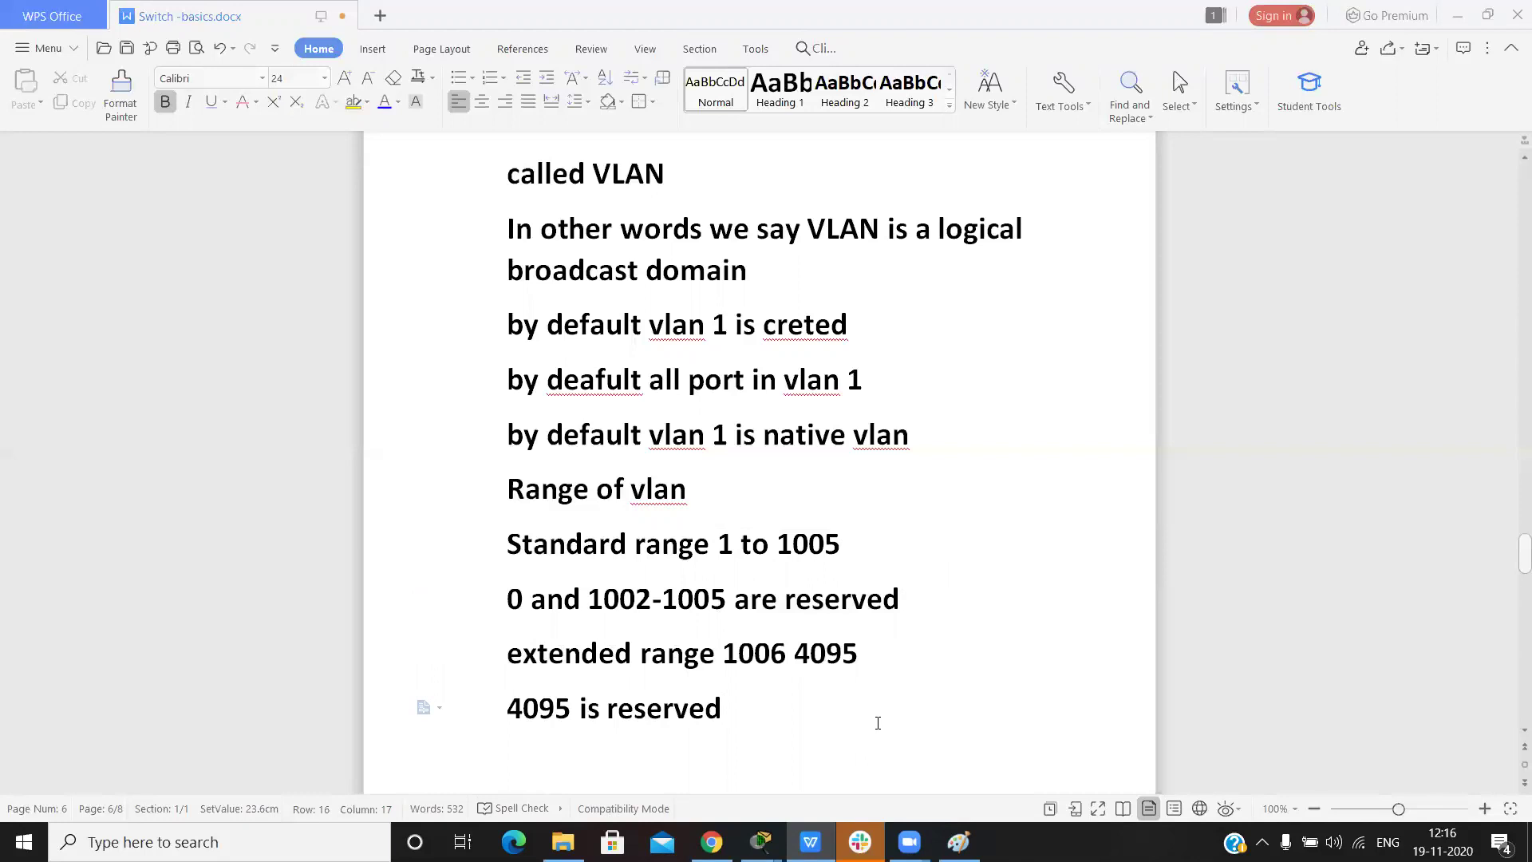
Consult the notes' section on how to create a VLAN and change its name
key(Down)
key(Down)
key(Down)
key(Down)
key(Down)
key(Down)
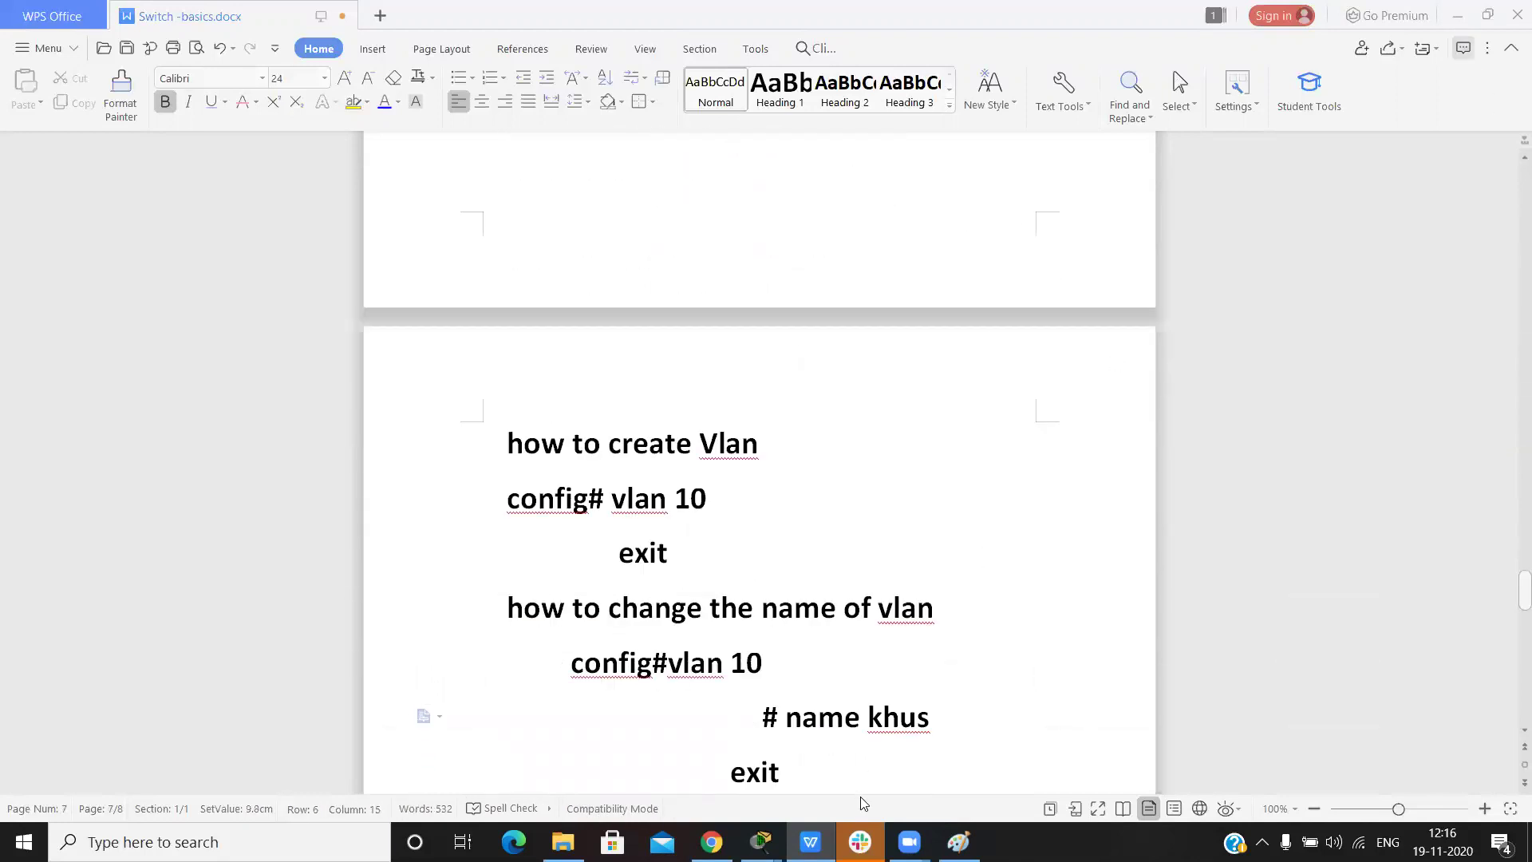
Return to Switch0's command line in Cisco Packet Tracer, enter configuration mode with conf and create VLAN 10 with vlan 10
key(alt+Tab)
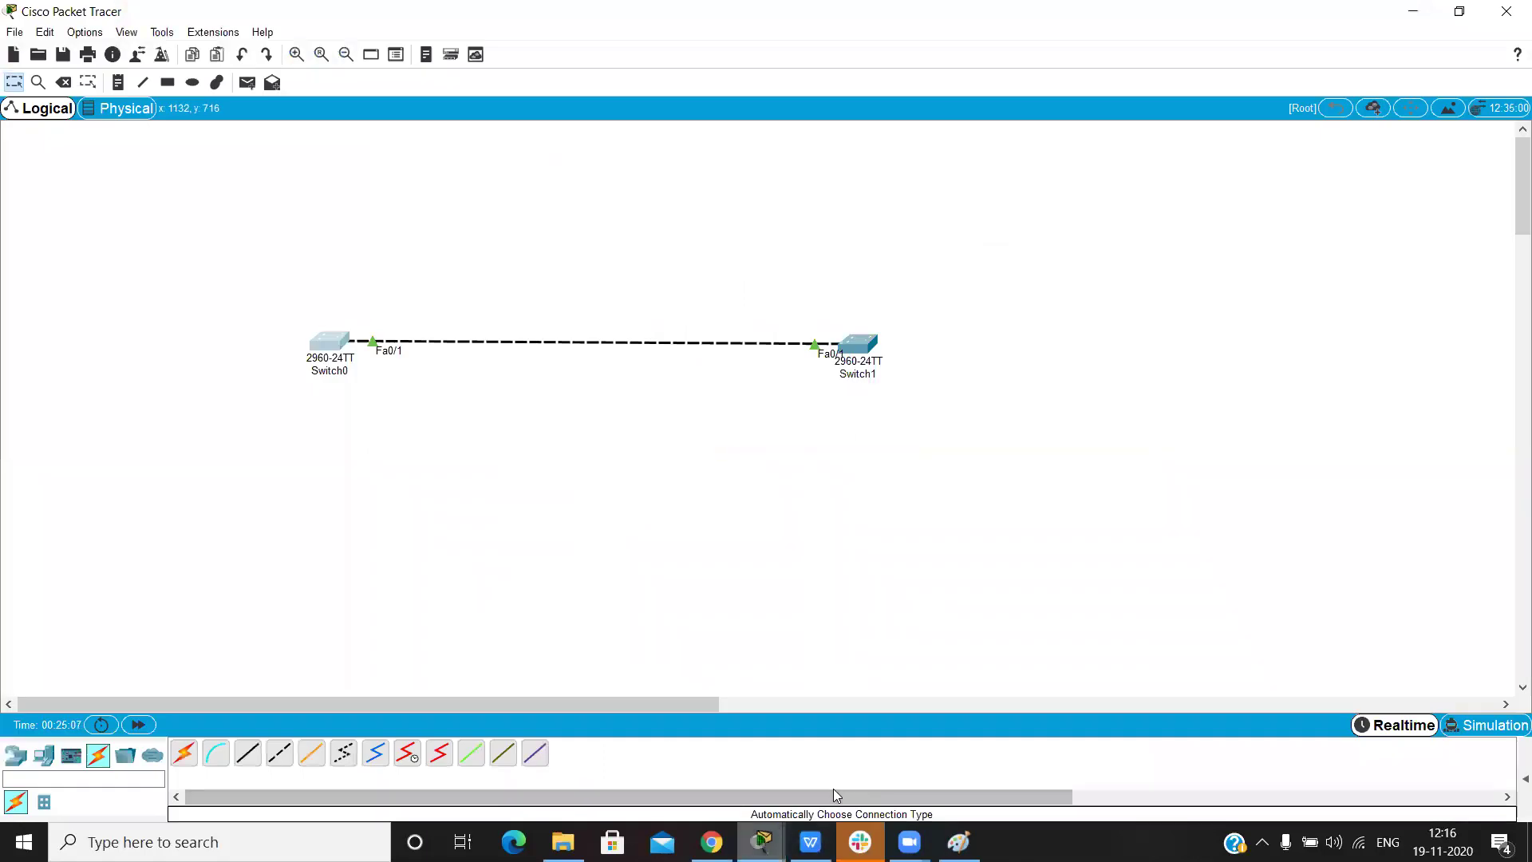
mouse_move(762, 841)
click(873, 754)
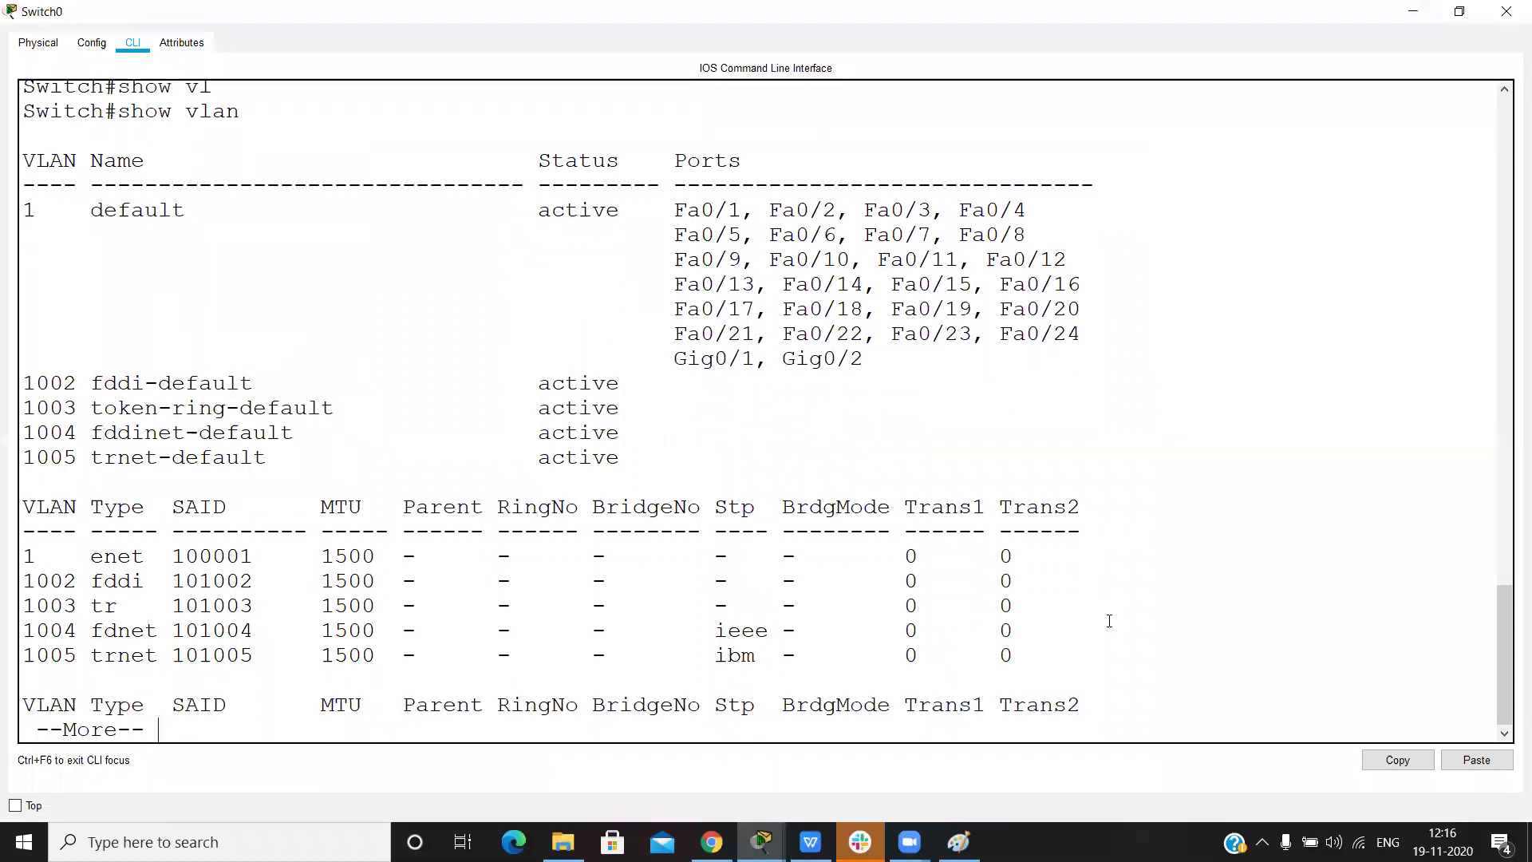
key(space)
text(conf)
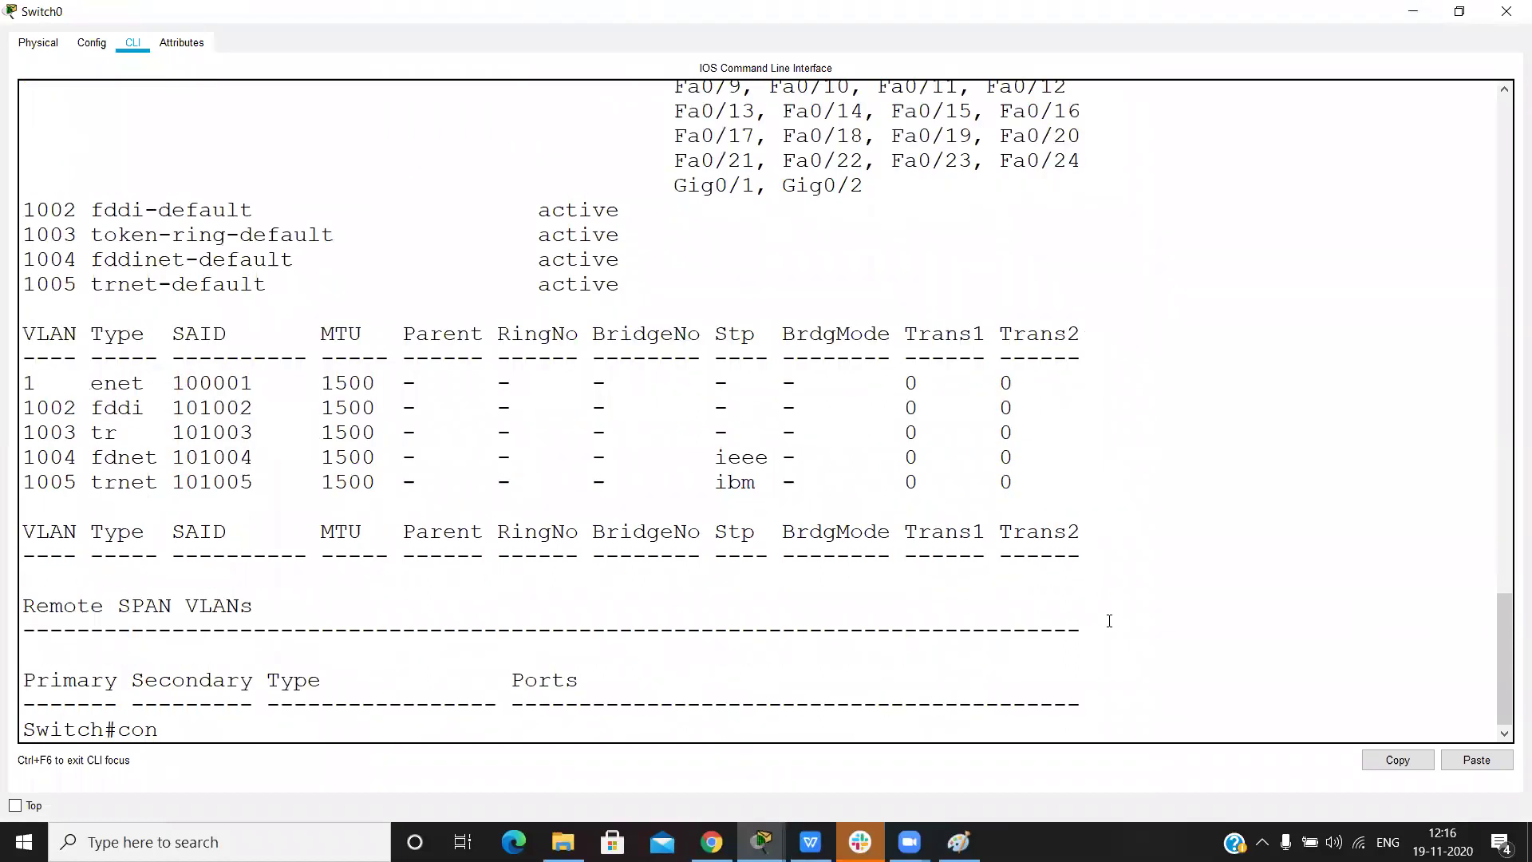
key(Return)
text(vlan)
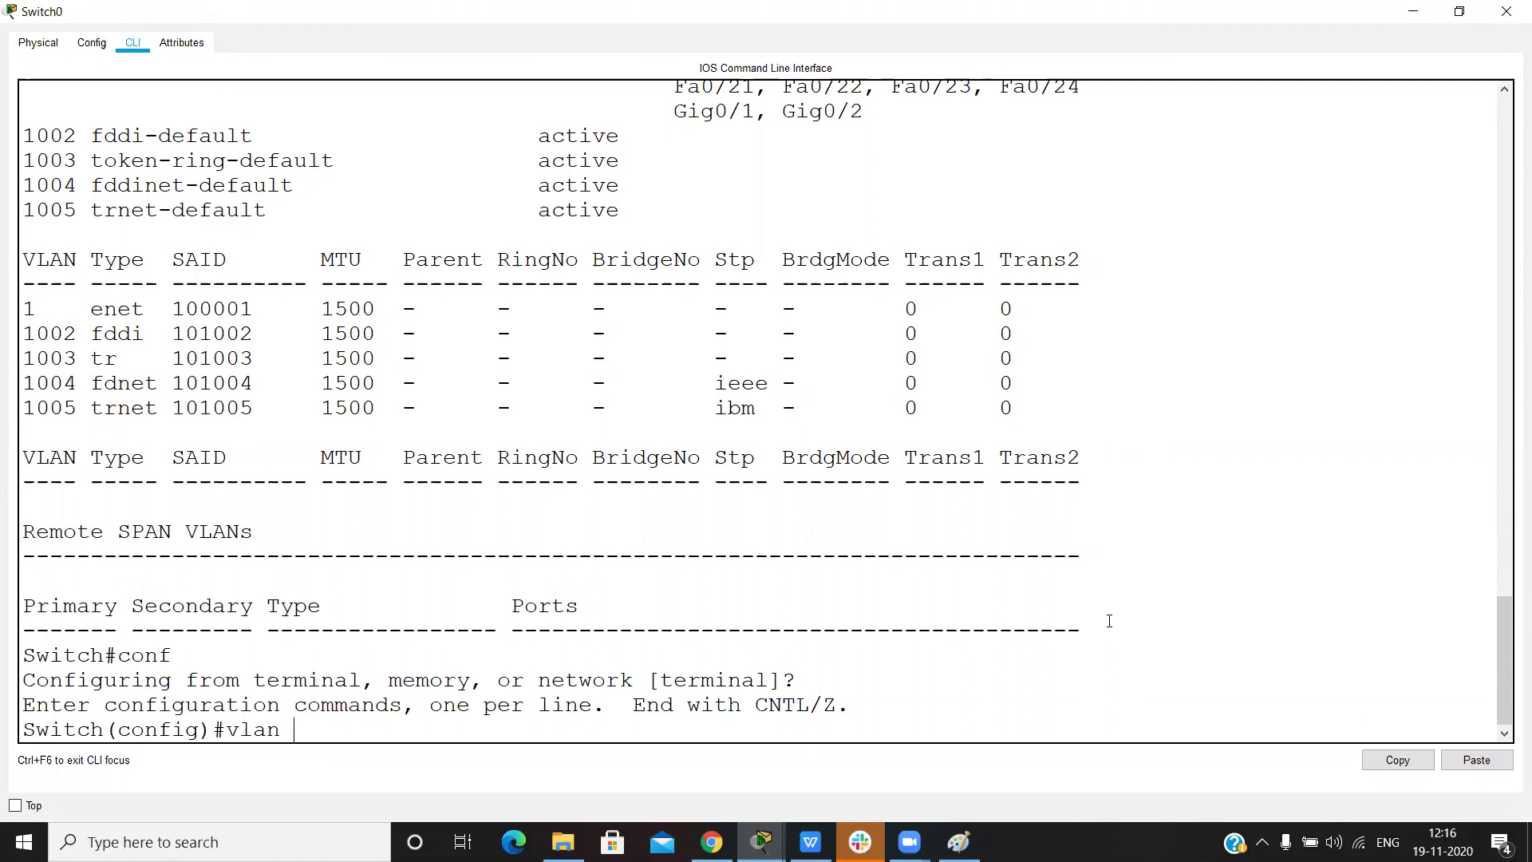
text( 10)
key(Return)
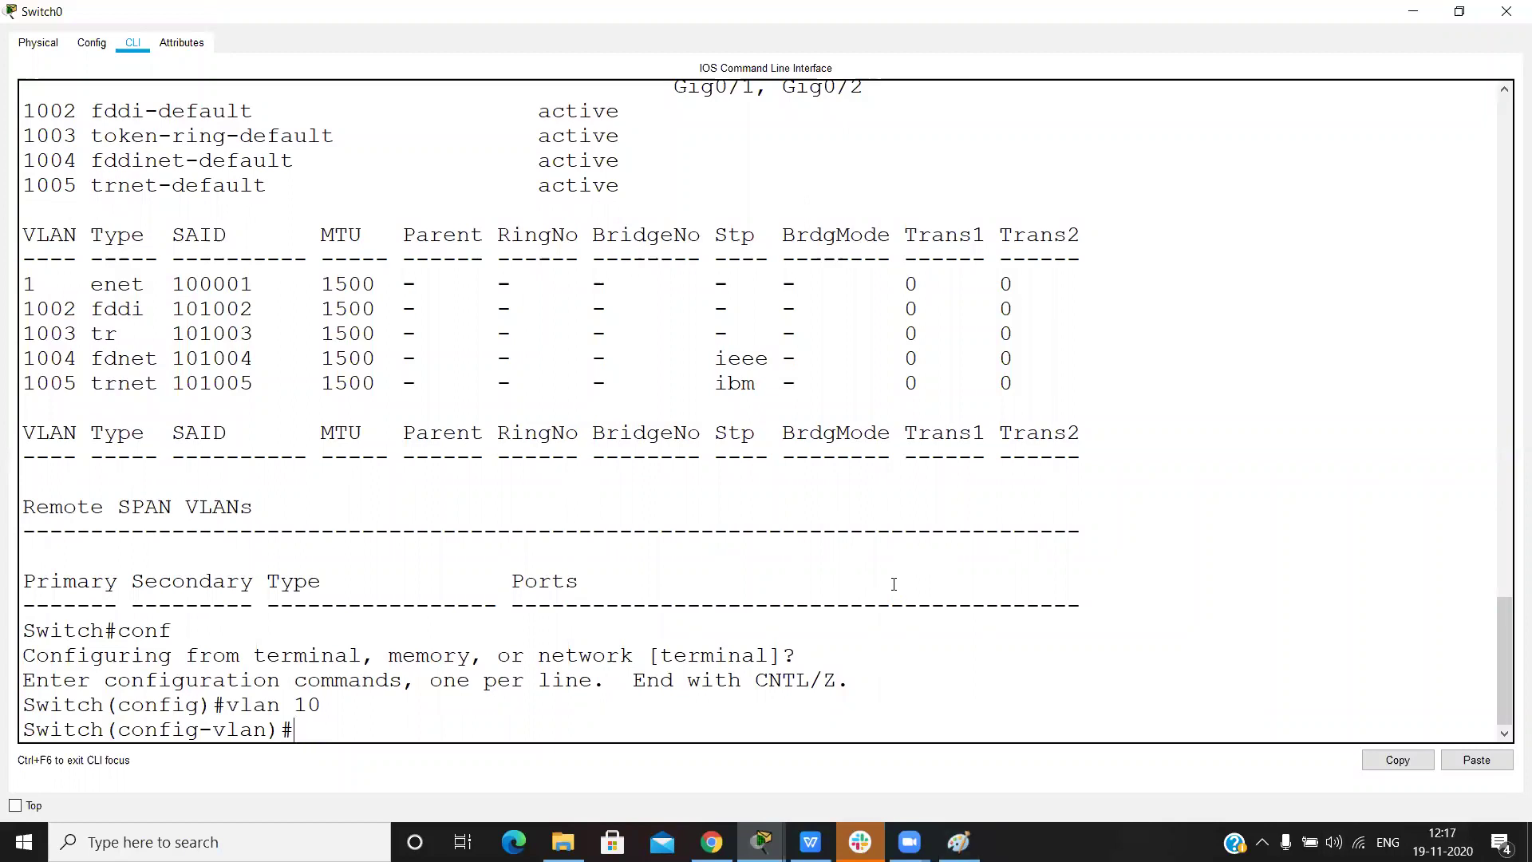
Leave configuration mode, run show vlan on Switch0 and highlight the new VLAN 10 entry's number and name
text(!)
key(ctrl+z)
key(Return)
text(show vlan)
key(Return)
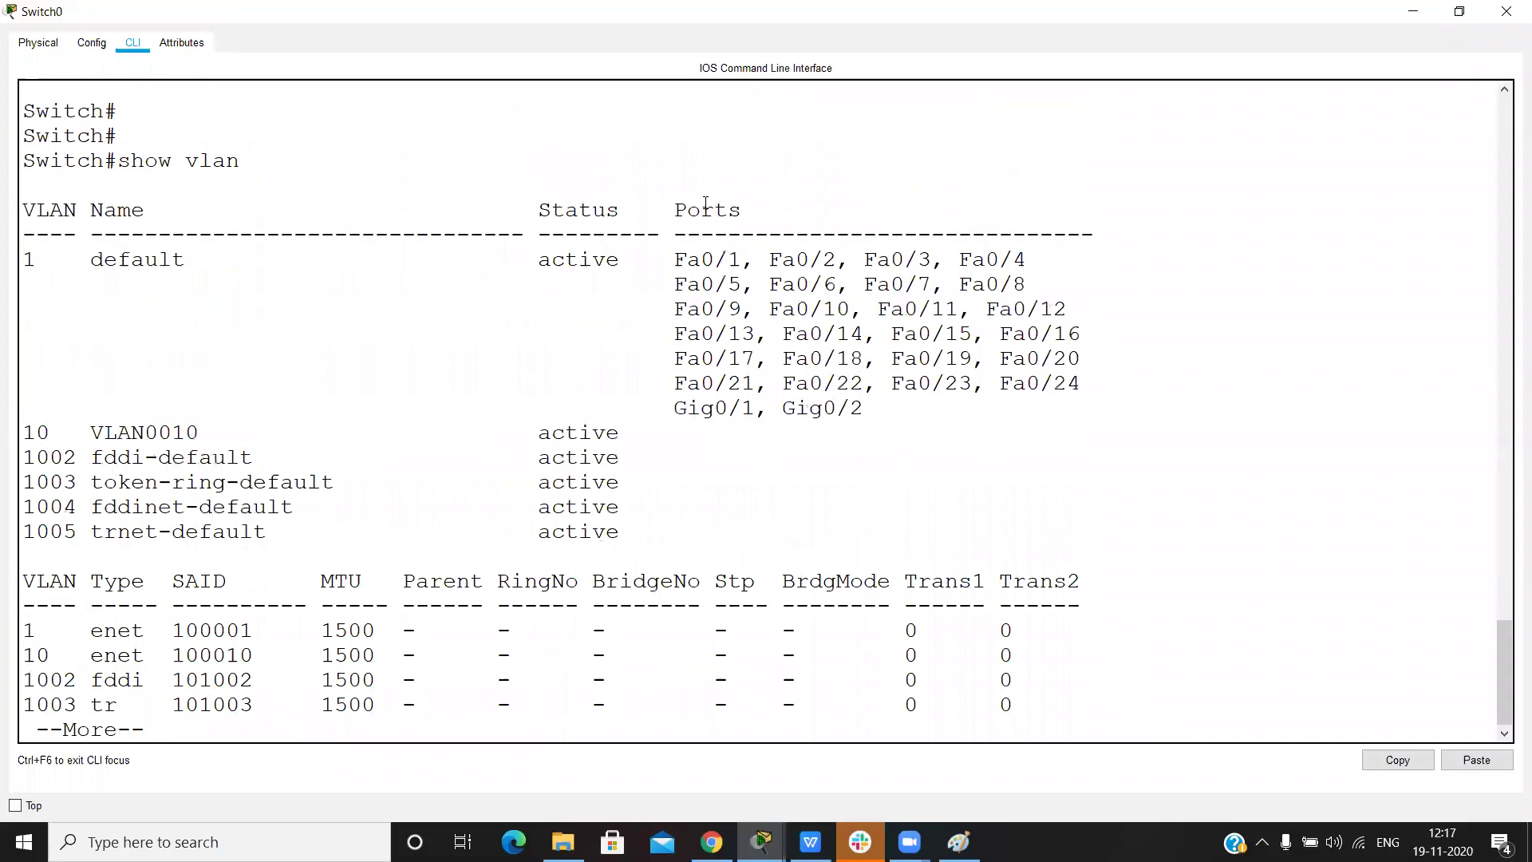
double_click(36, 431)
drag(227, 432, 92, 425)
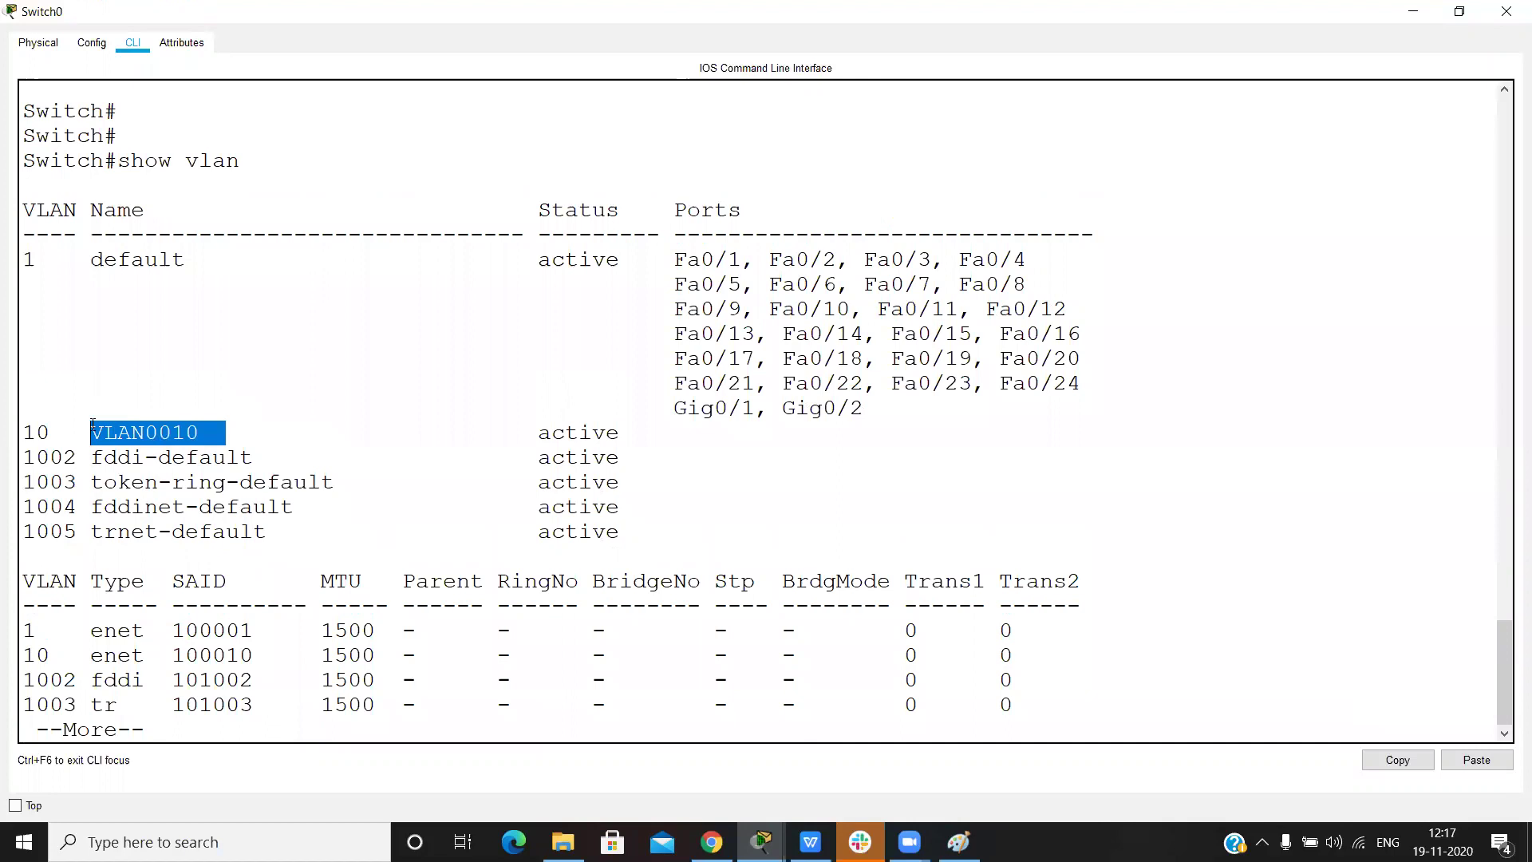
click(225, 439)
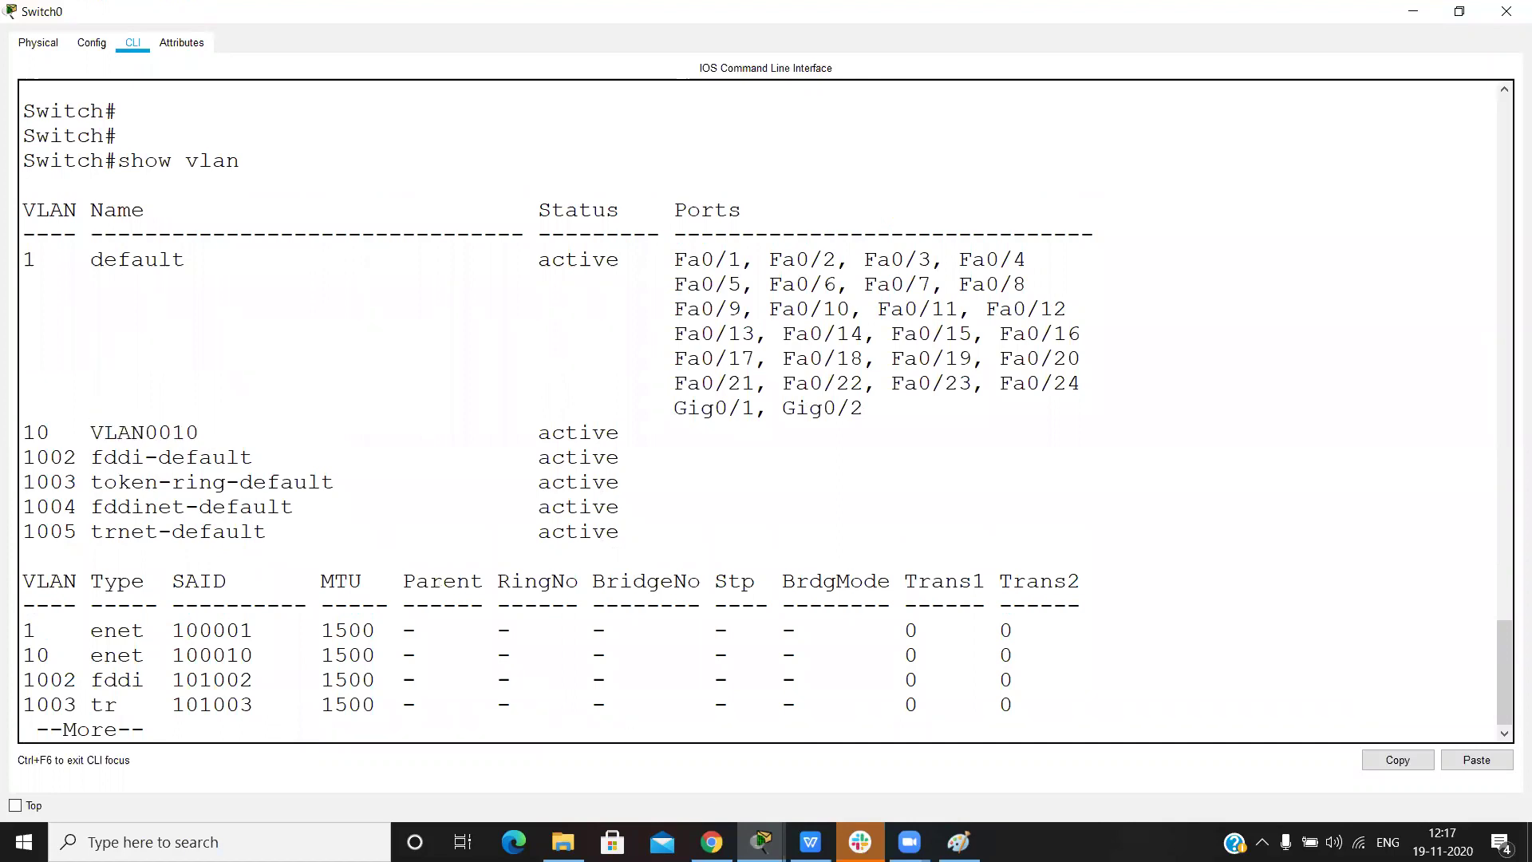
Check the name written in the Vlan 10 group of the Paint diagram and return to Switch0's command line
click(951, 730)
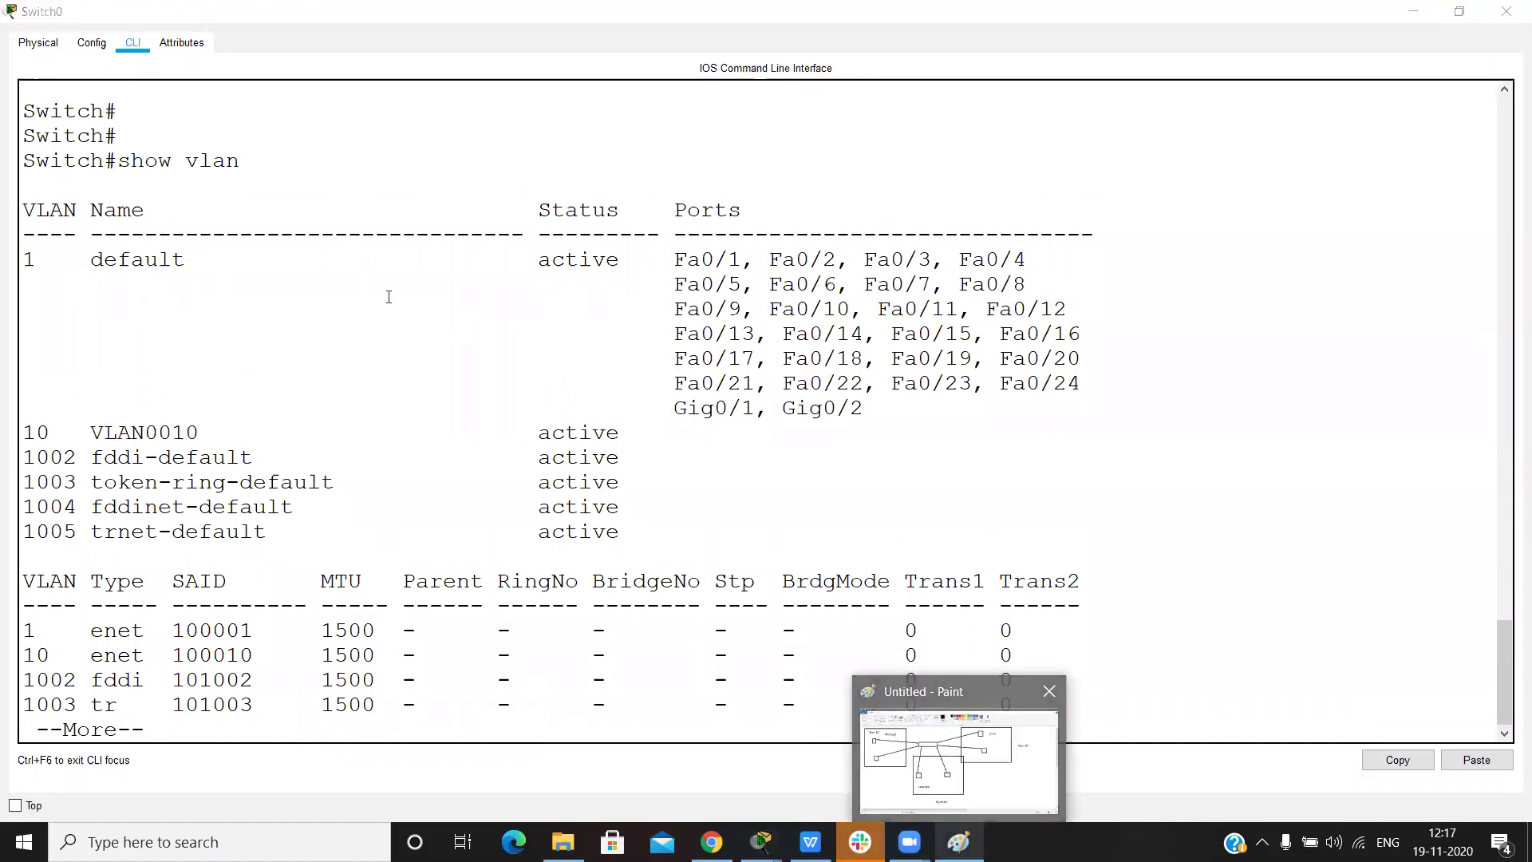
click(101, 146)
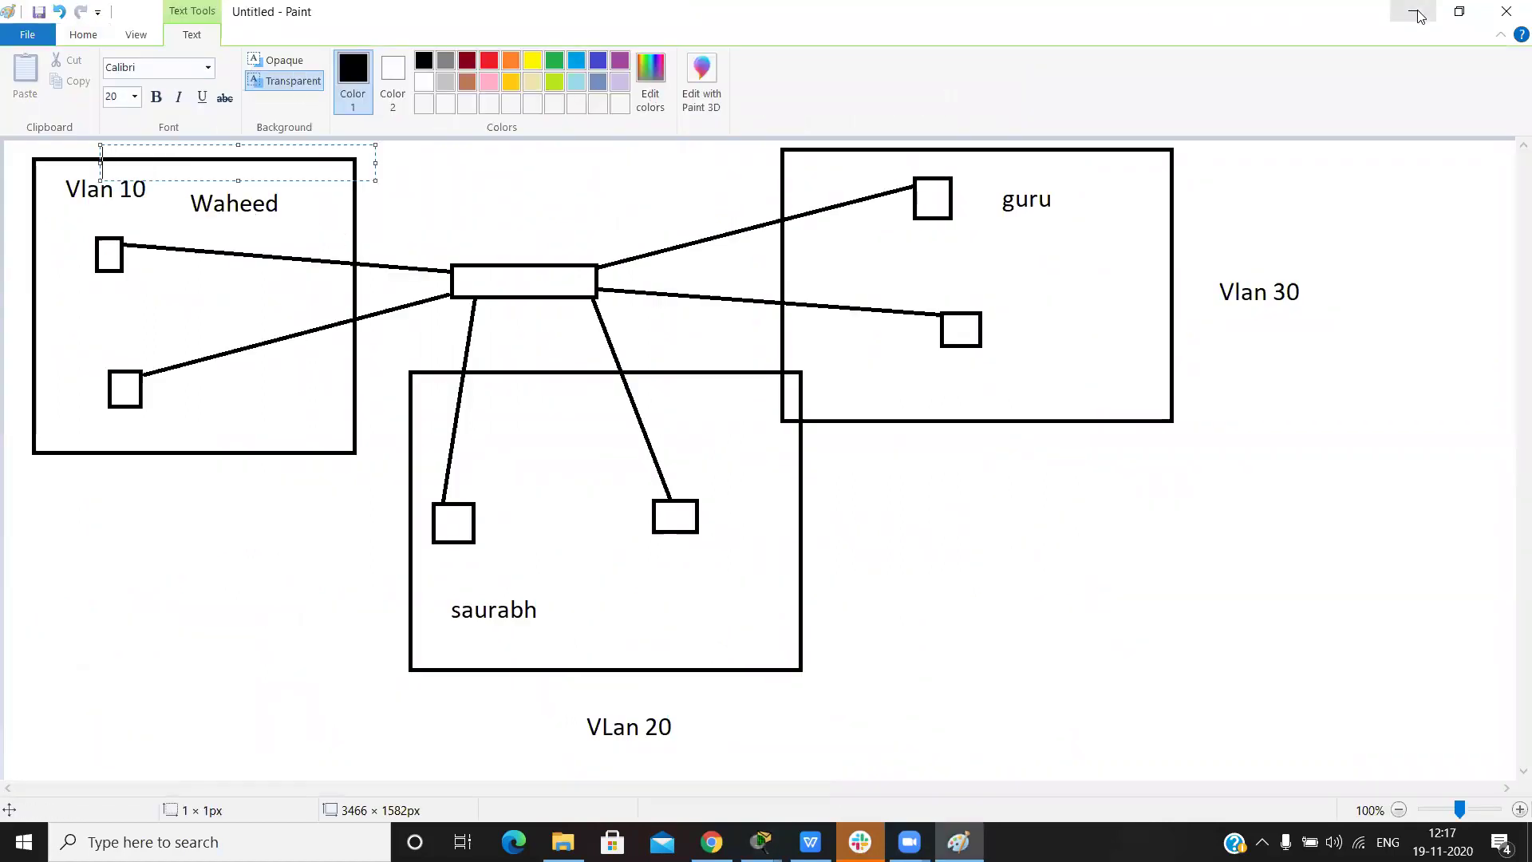
key(alt+Tab)
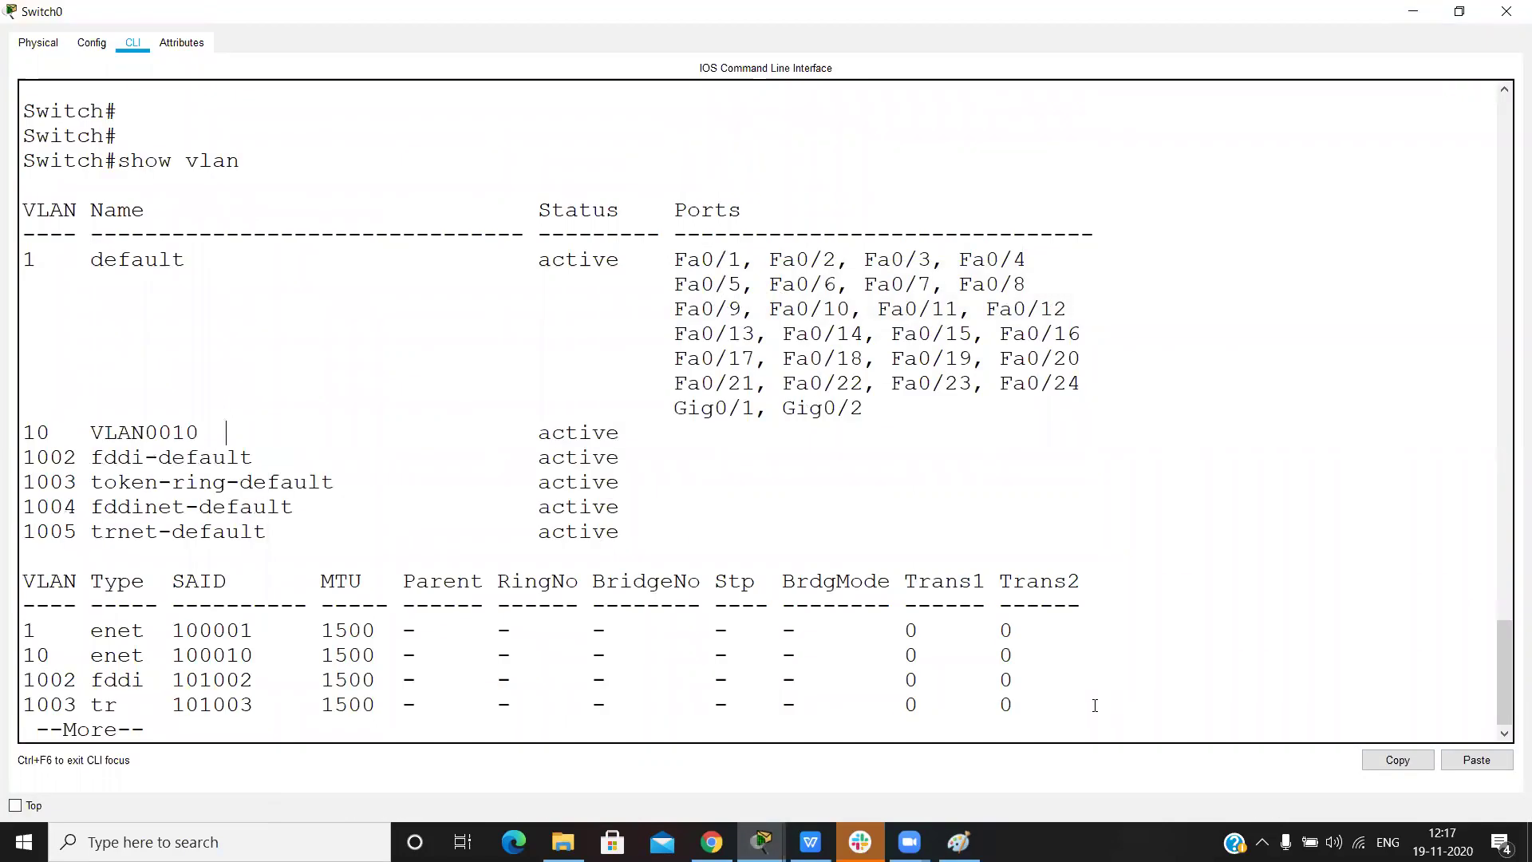
Finish the VLAN listing, enter configuration mode for vlan 10 and name it after the person shown in the diagram's Vlan 10 group
key(space)
key(Return)
key(Return)
text(conf)
key(Return)
key(Return)
key(Return)
text(vlan 10)
key(Return)
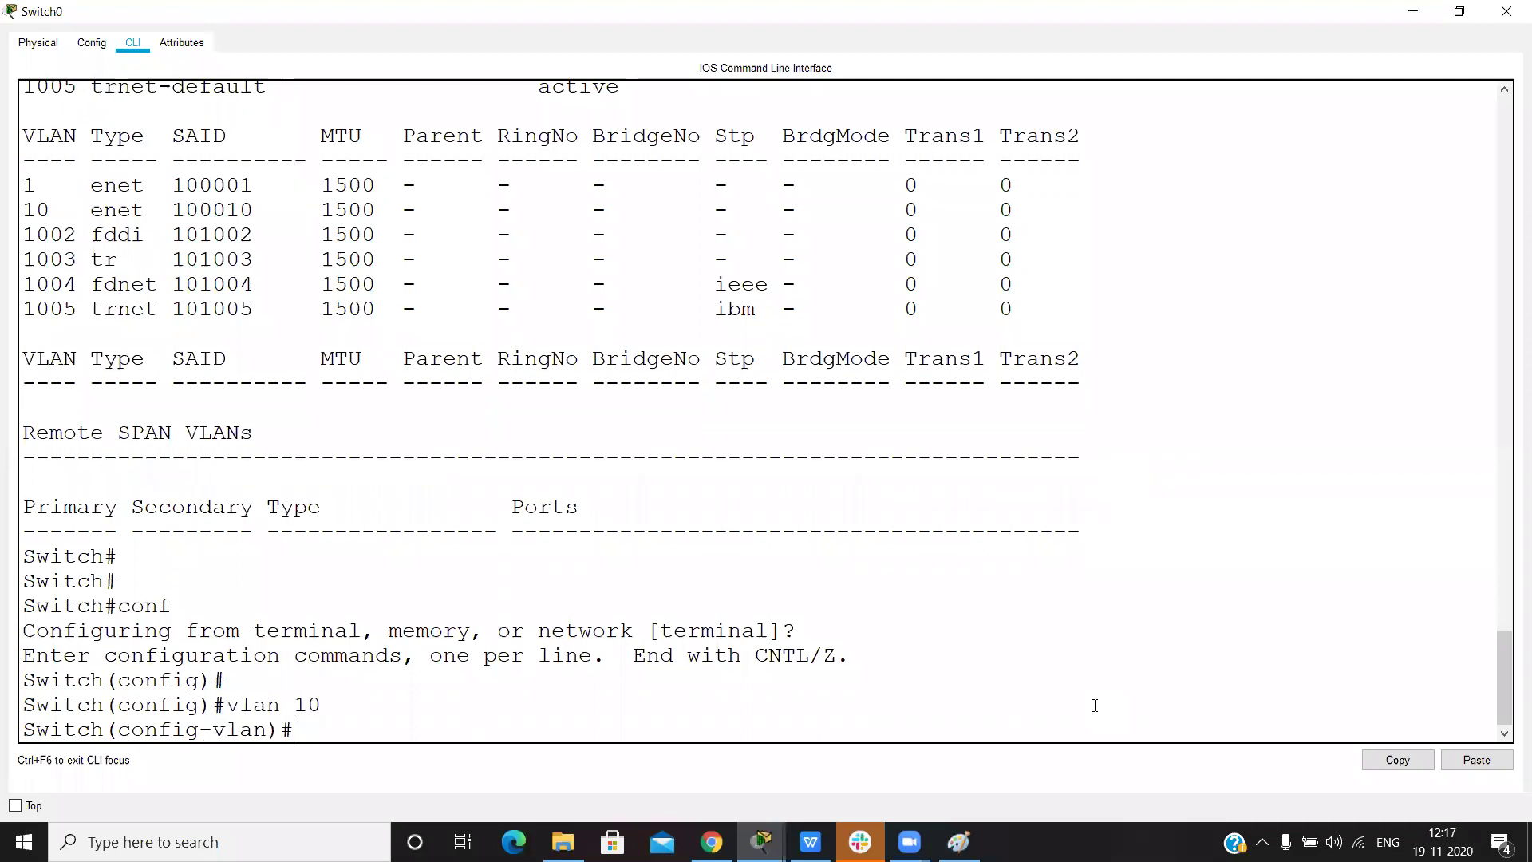
text(na)
key(Tab)
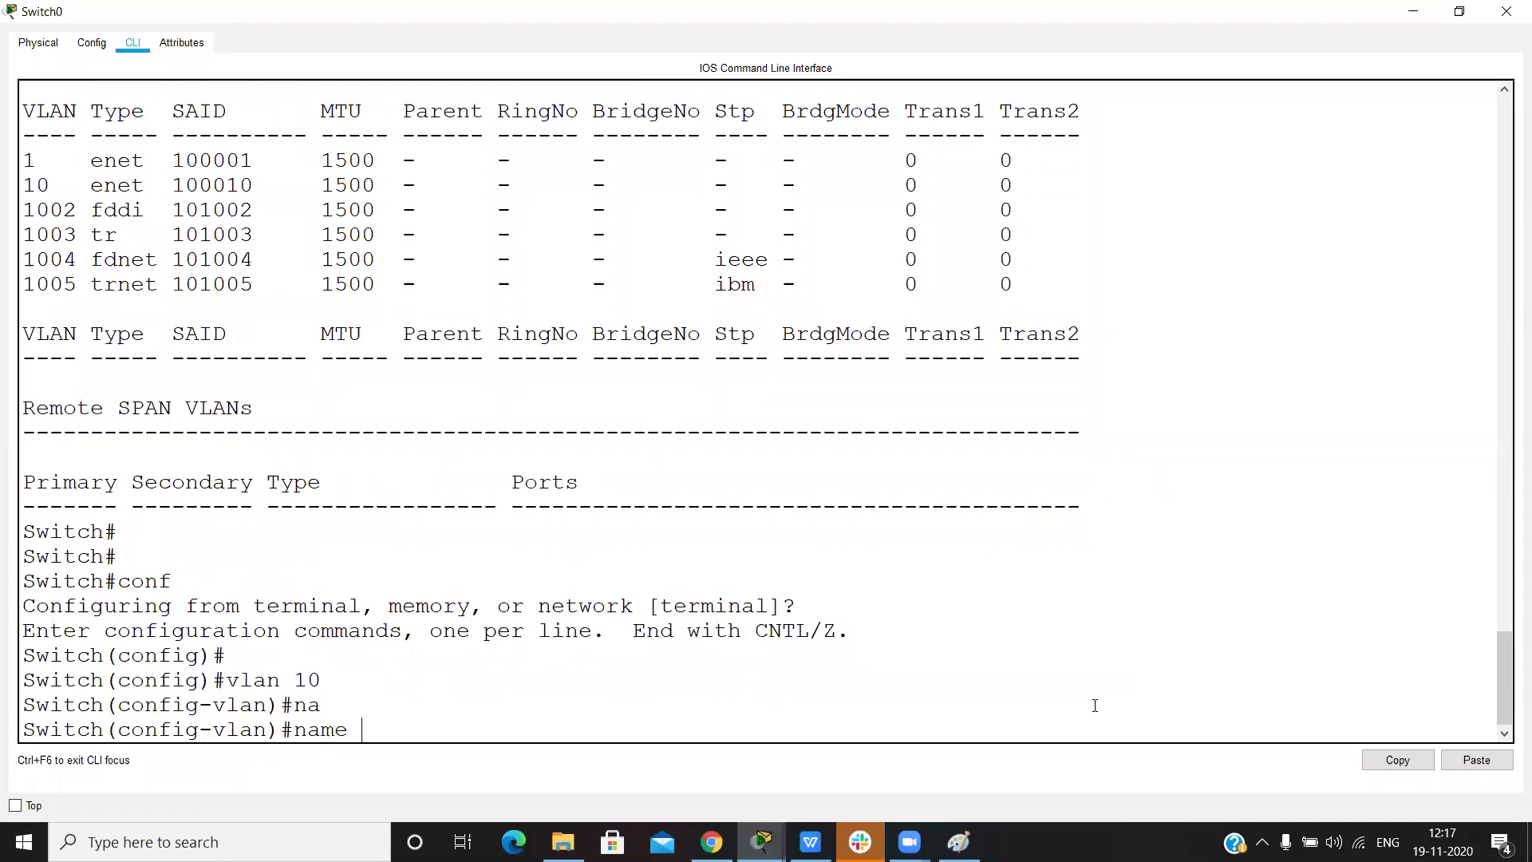
text(waheed)
key(Return)
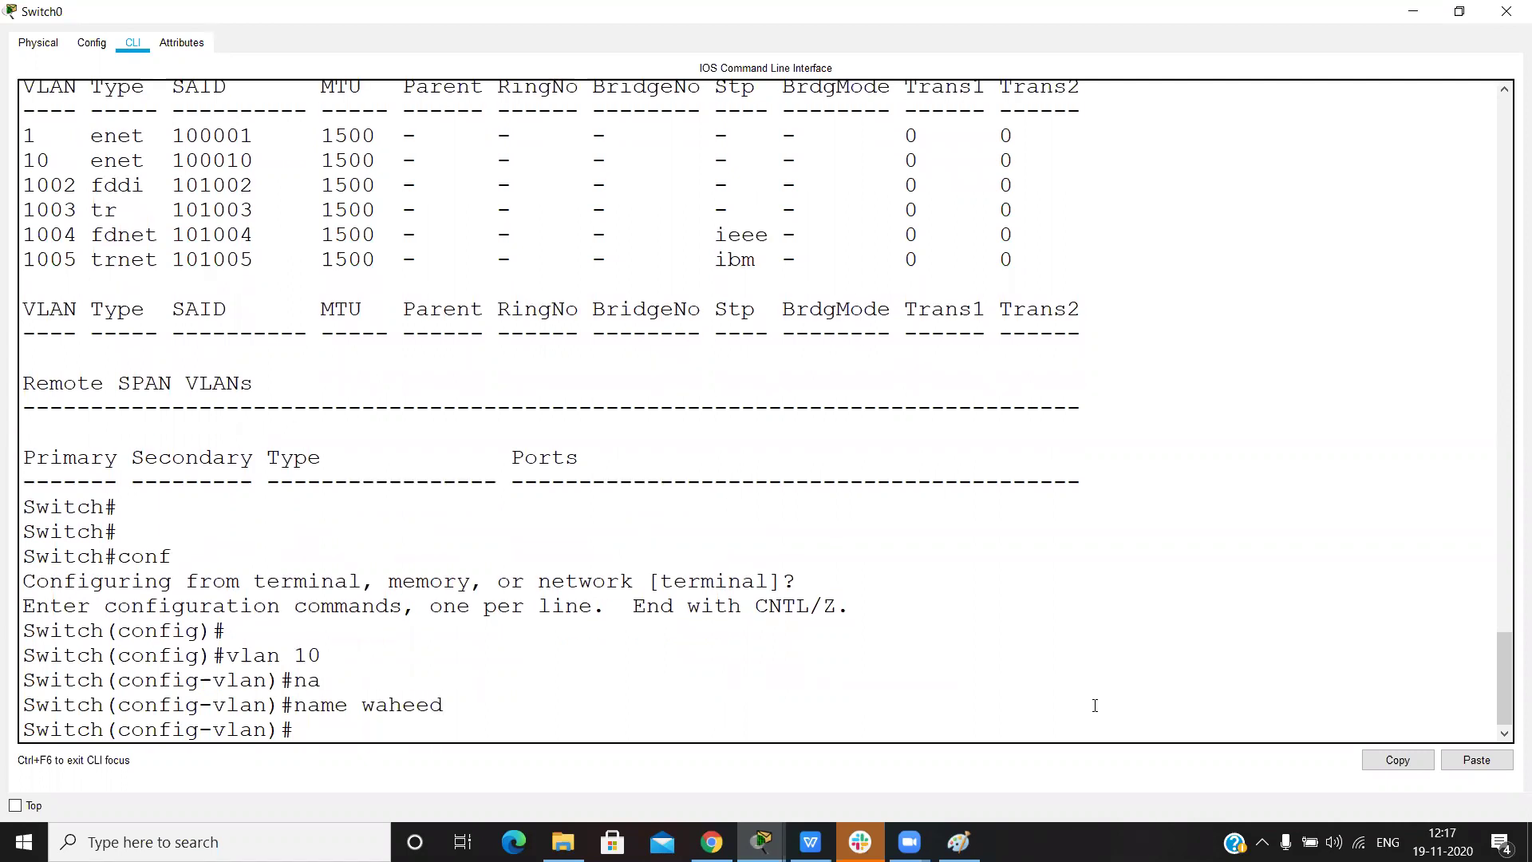
Leave configuration mode, run show vlan on Switch0 and highlight VLAN 10's new name in the output
key(Return)
key(Return)
text(!)
key(ctrl+z)
key(Return)
key(Return)
text(show vlan)
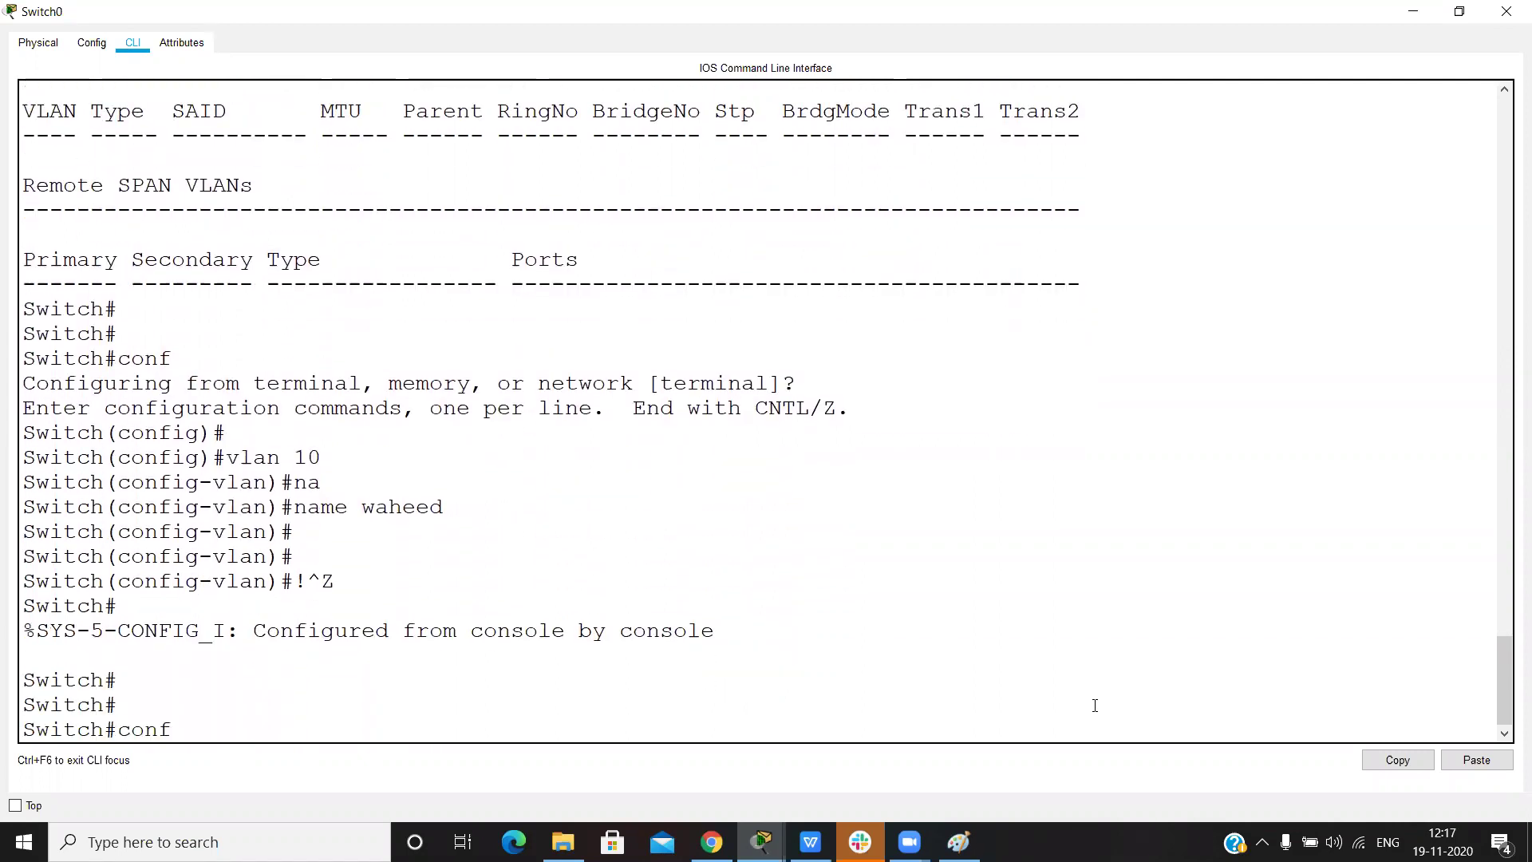
key(Return)
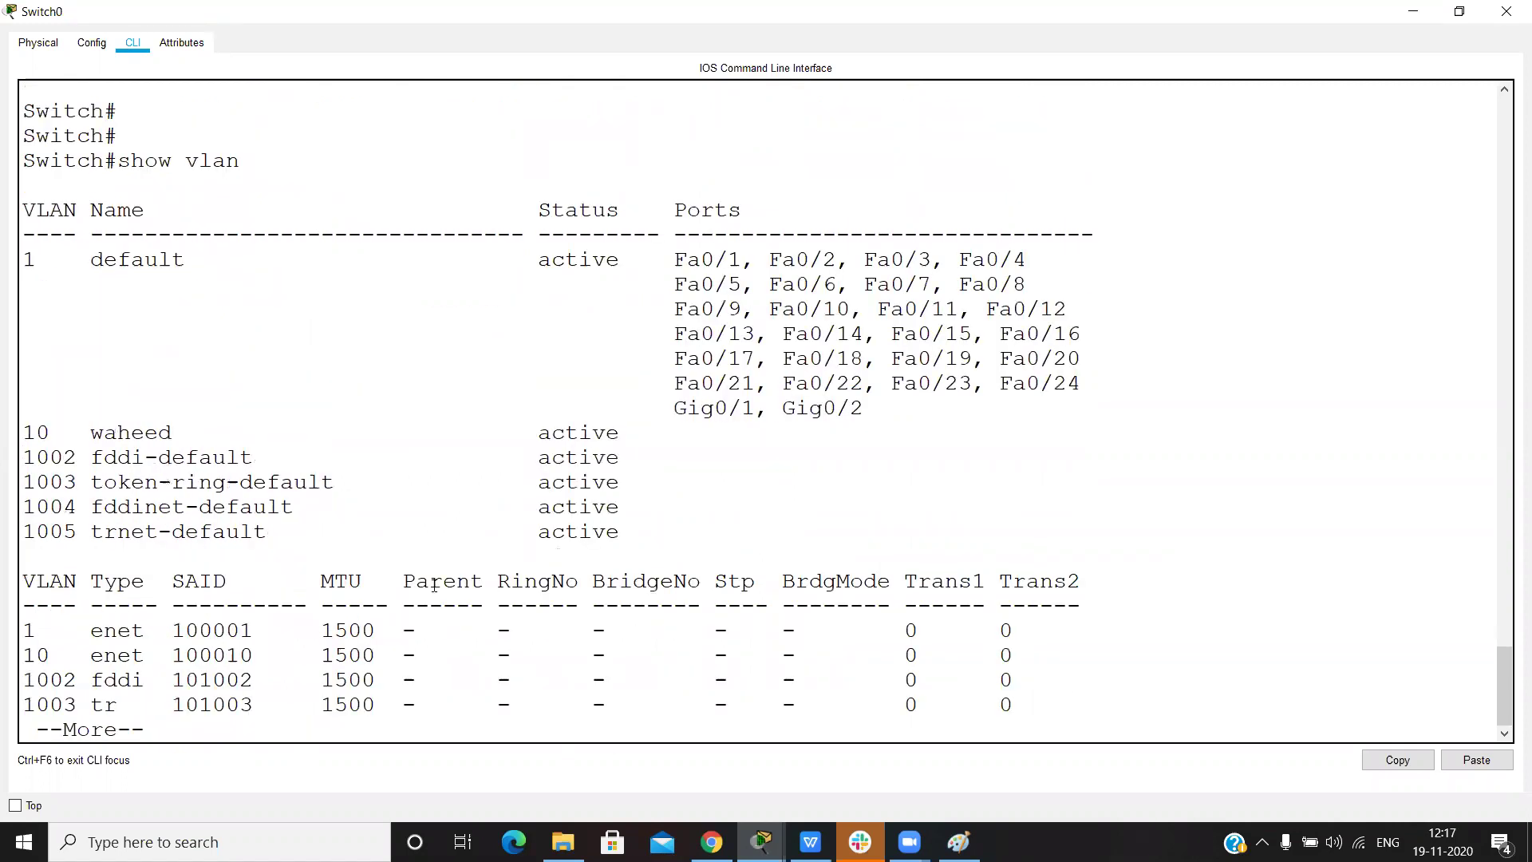
double_click(89, 431)
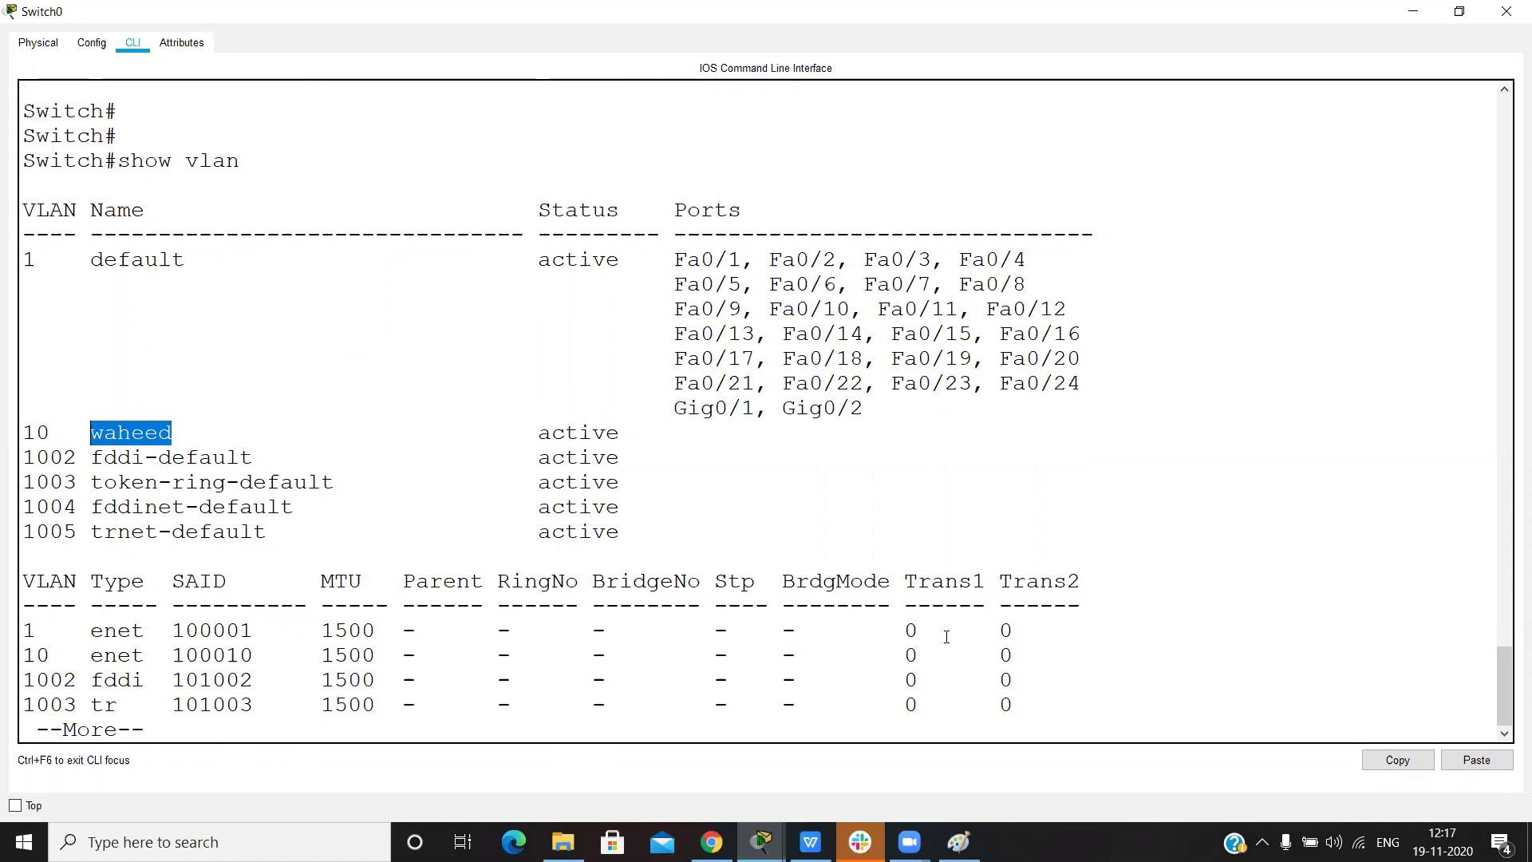
Clear the highlight and page through the remaining show vlan output
click(1125, 652)
key(Return)
key(Return)
key(Return)
key(Return)
key(Return)
key(Return)
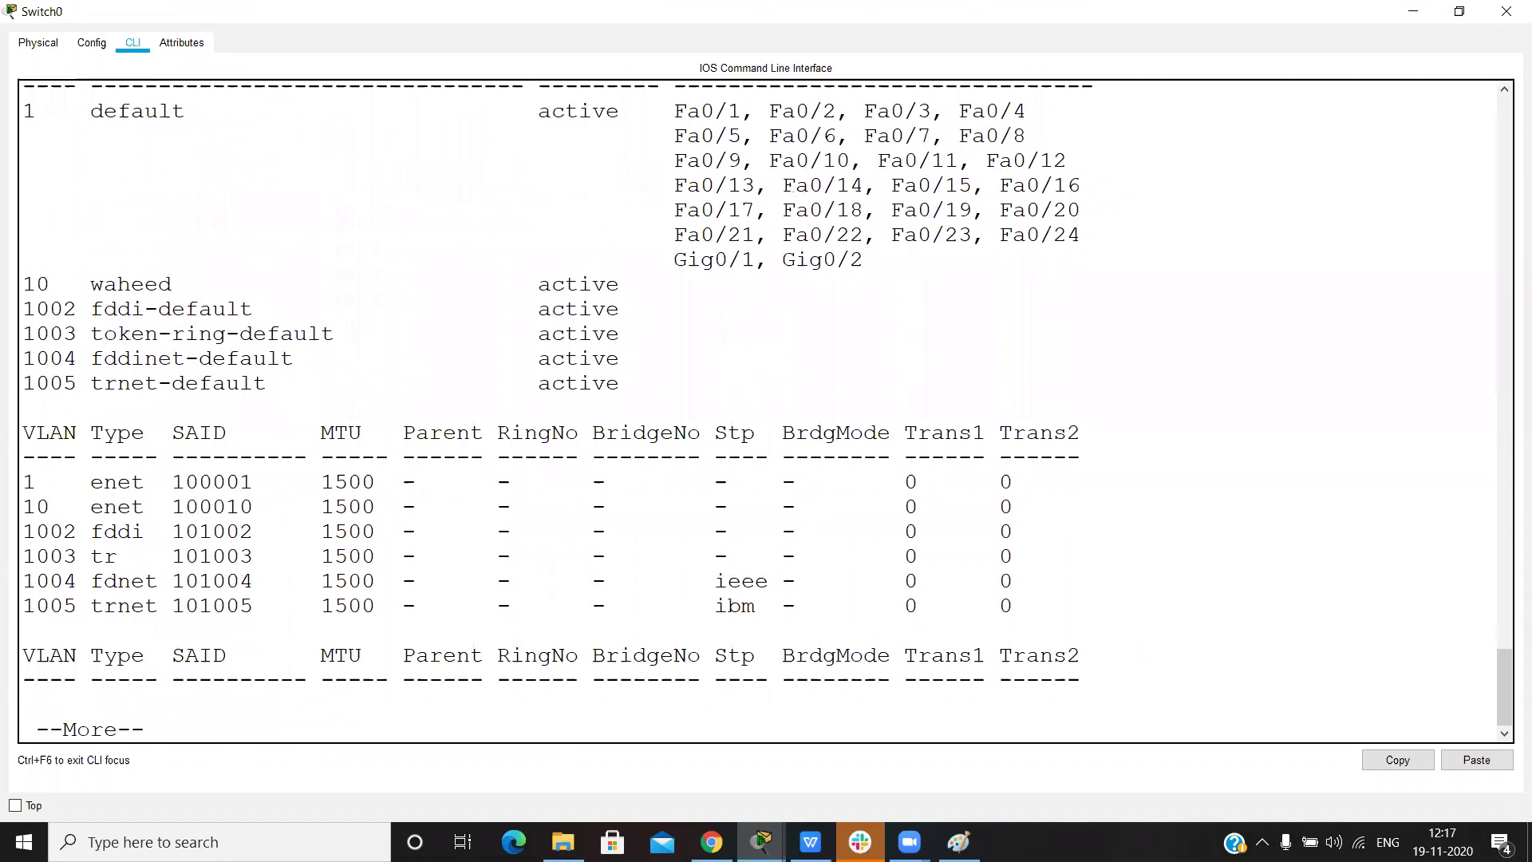
Switch to the Paint diagram and label the switch's two links to the Vlan 10 group "f0/1" and "f0/2"
click(944, 804)
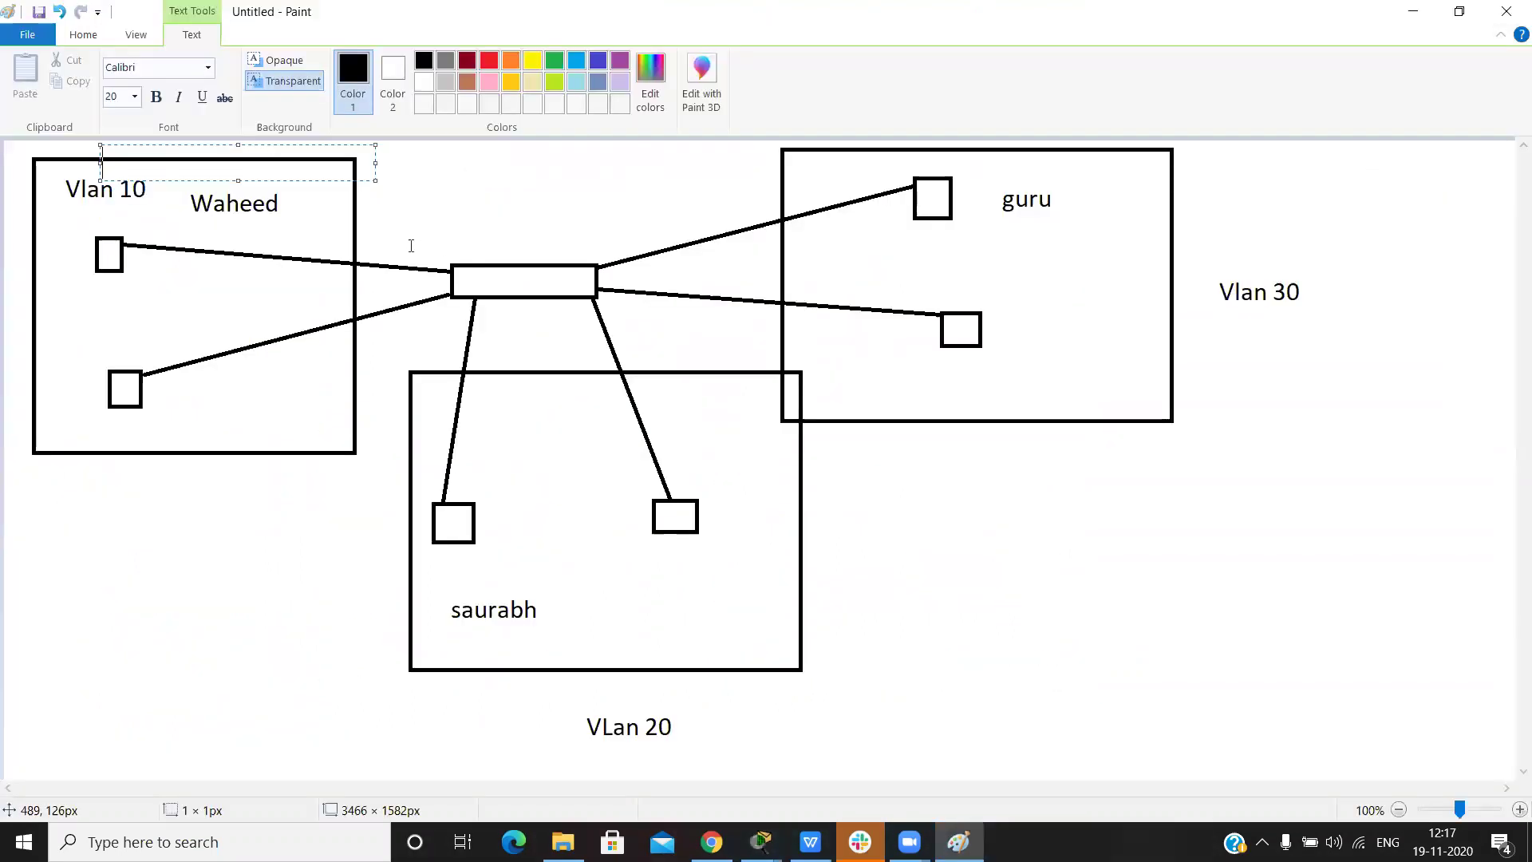
click(395, 246)
click(395, 246)
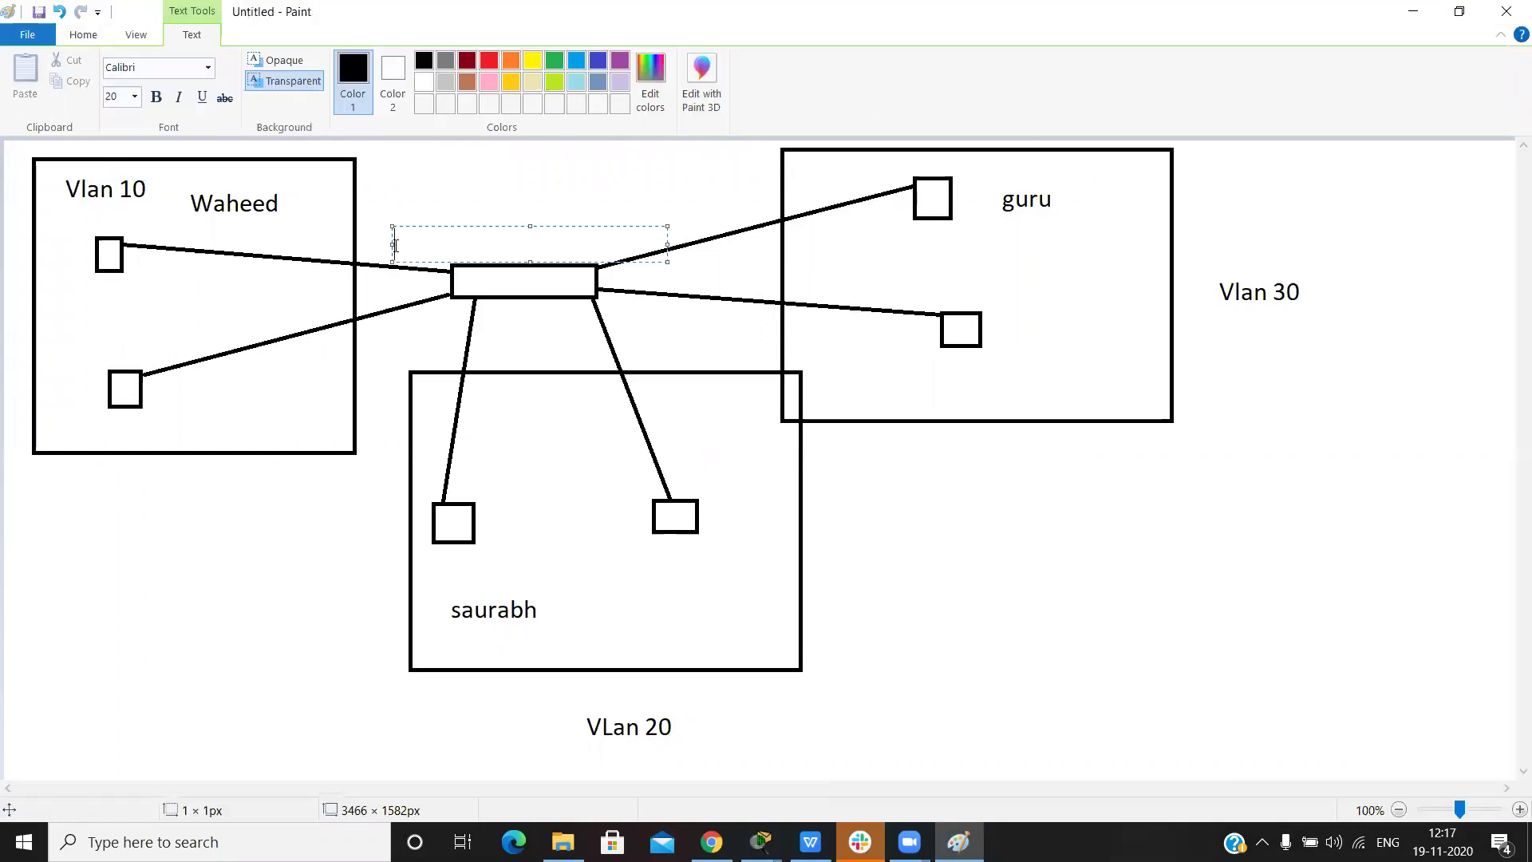
text(f0/1)
click(395, 297)
click(396, 297)
text(f0/2)
Label the switch's two links to the VLan 20 group "f0/3" and "f0/4"
click(484, 317)
click(484, 317)
text(f0/3)
click(576, 324)
click(576, 324)
text(f0/4)
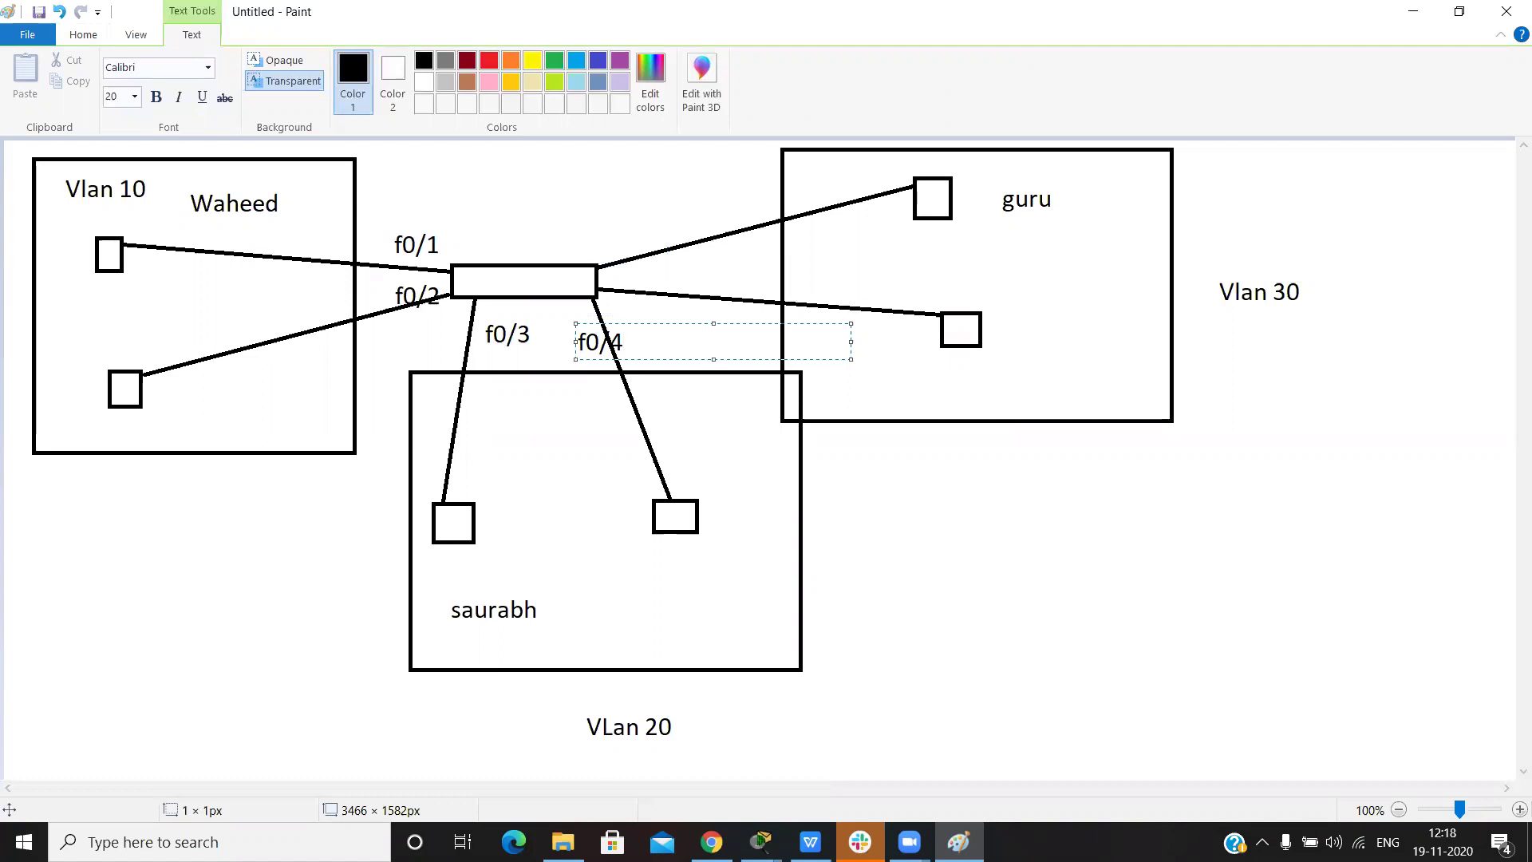
Label the switch's lower link to the Vlan 30 group "f0/5" and the upper one "f0/6"
click(622, 262)
click(622, 261)
text(f0/5)
click(634, 210)
click(634, 211)
text(f0/6)
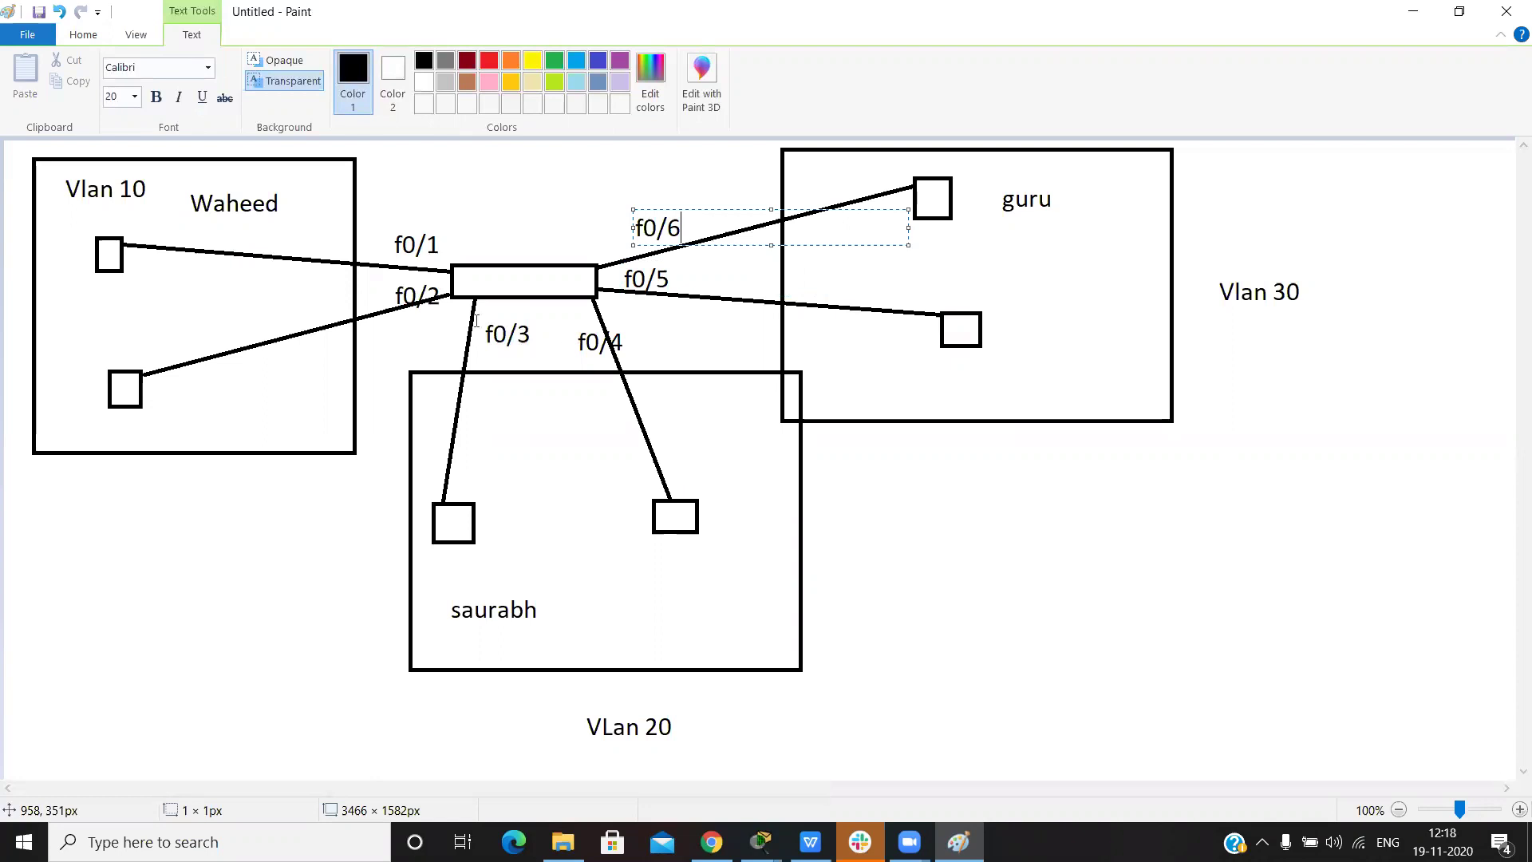
click(270, 158)
drag(270, 159, 385, 286)
click(406, 320)
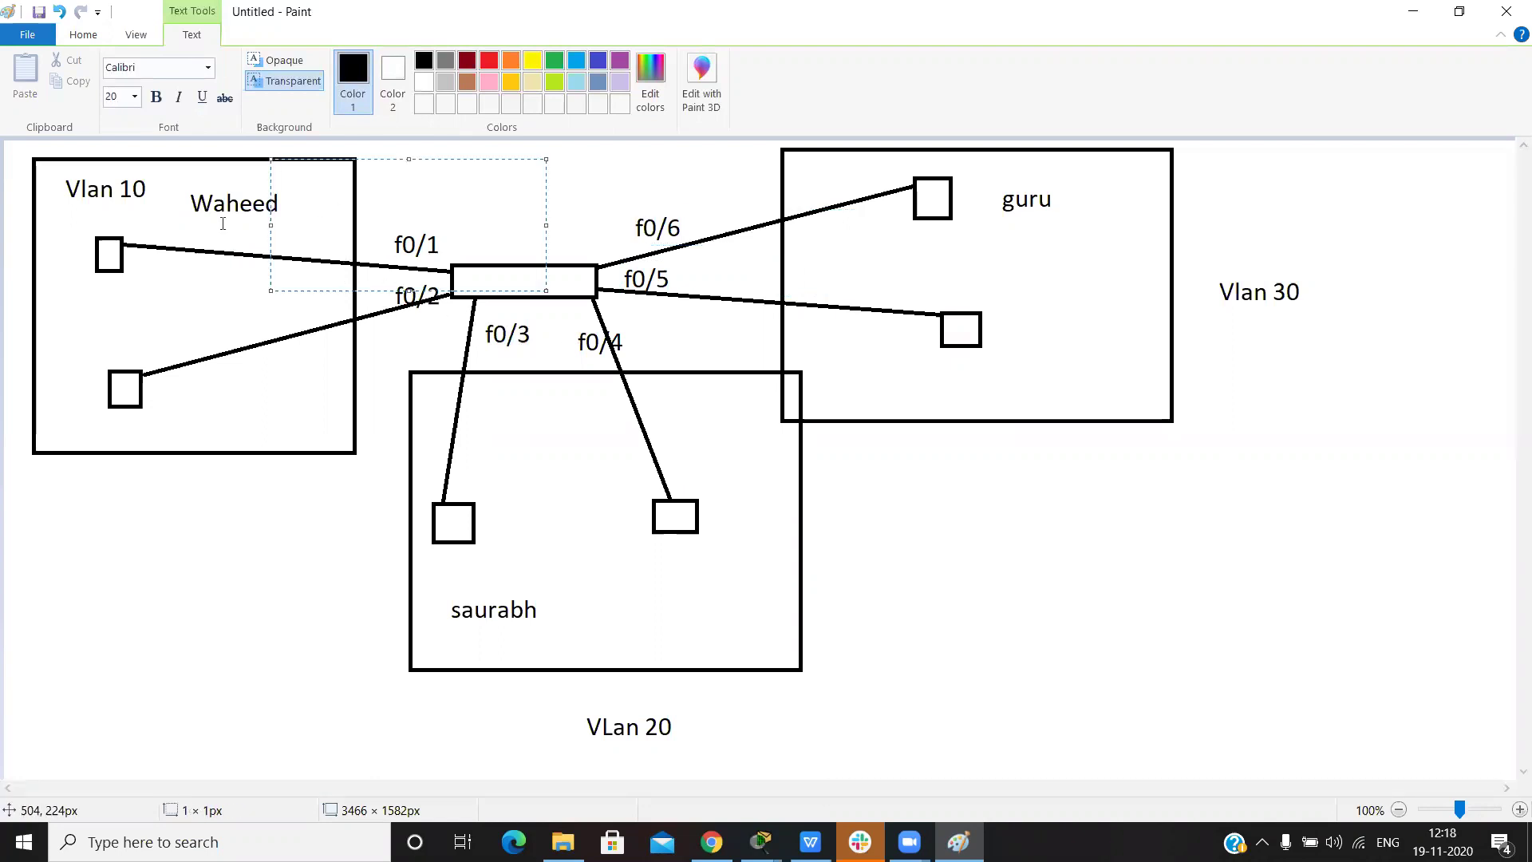
click(142, 162)
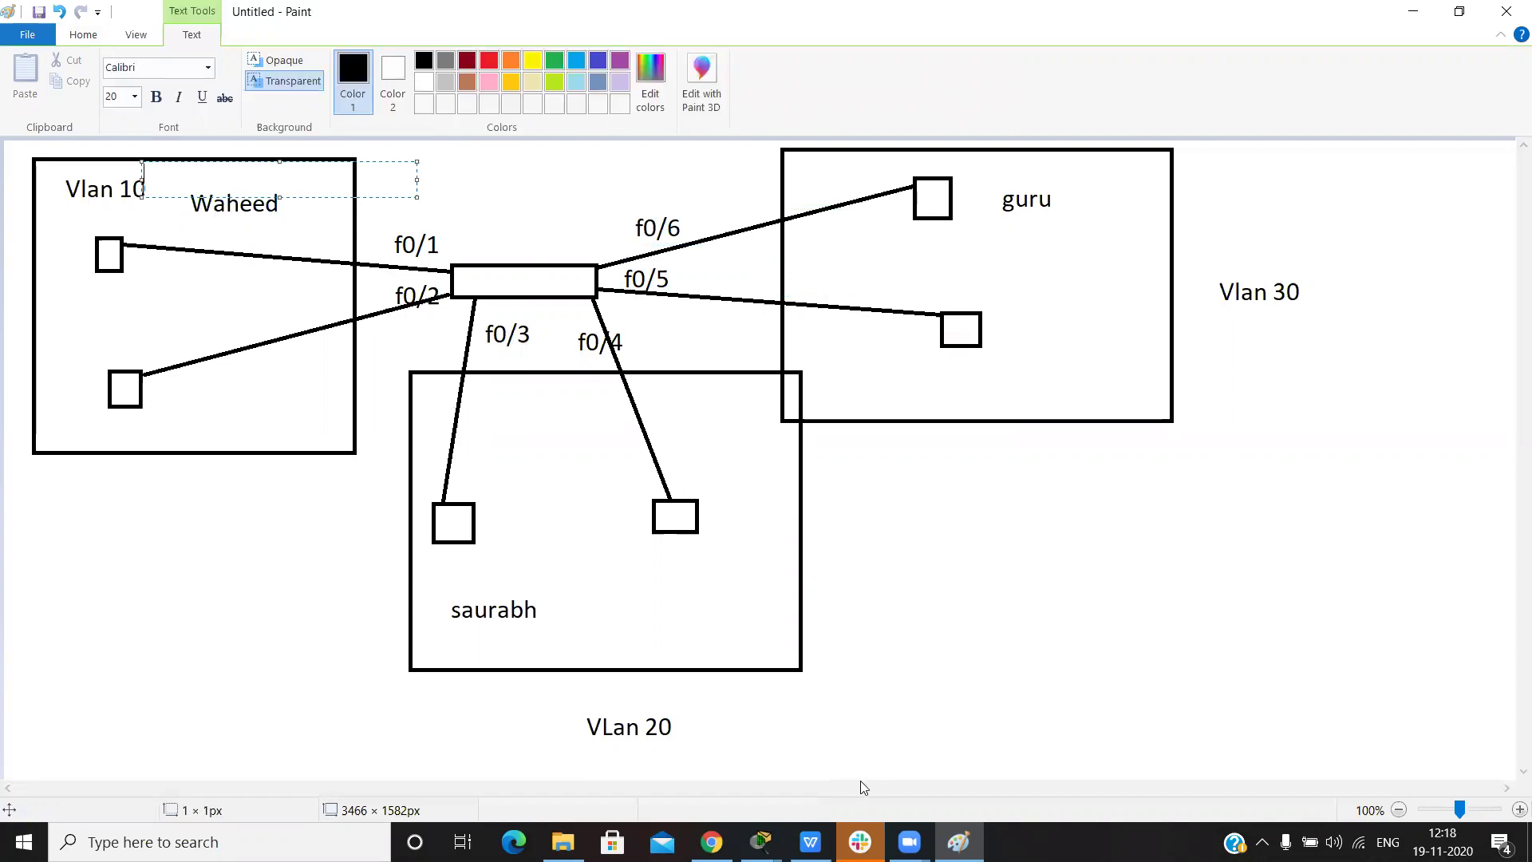
Switch from the Paint diagram to Packet Tracer's Switch0 command-line window
key(super+6)
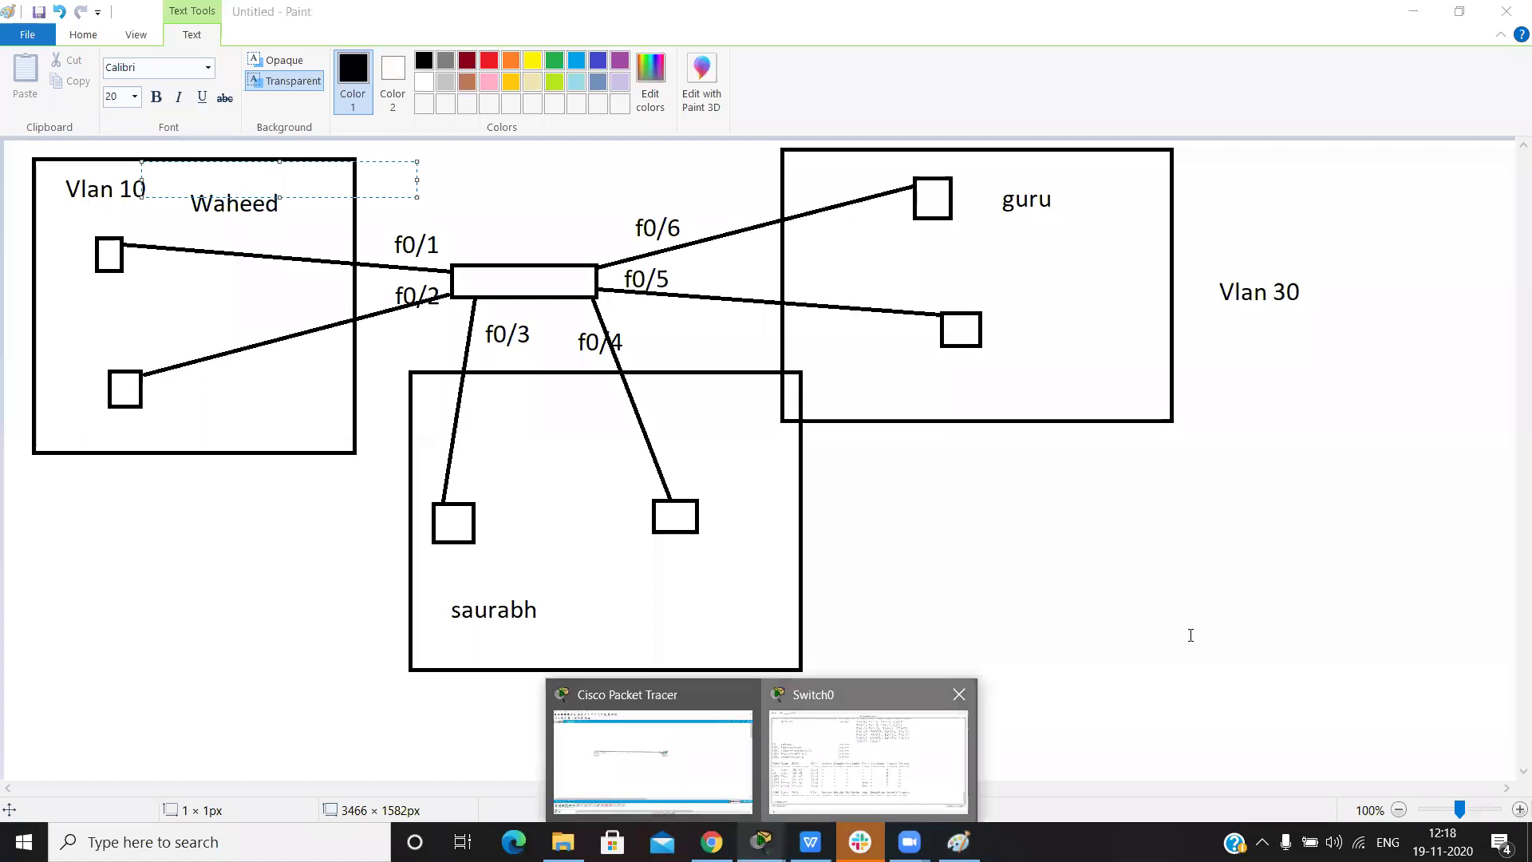
key(super+6)
text(onf)
key(Return)
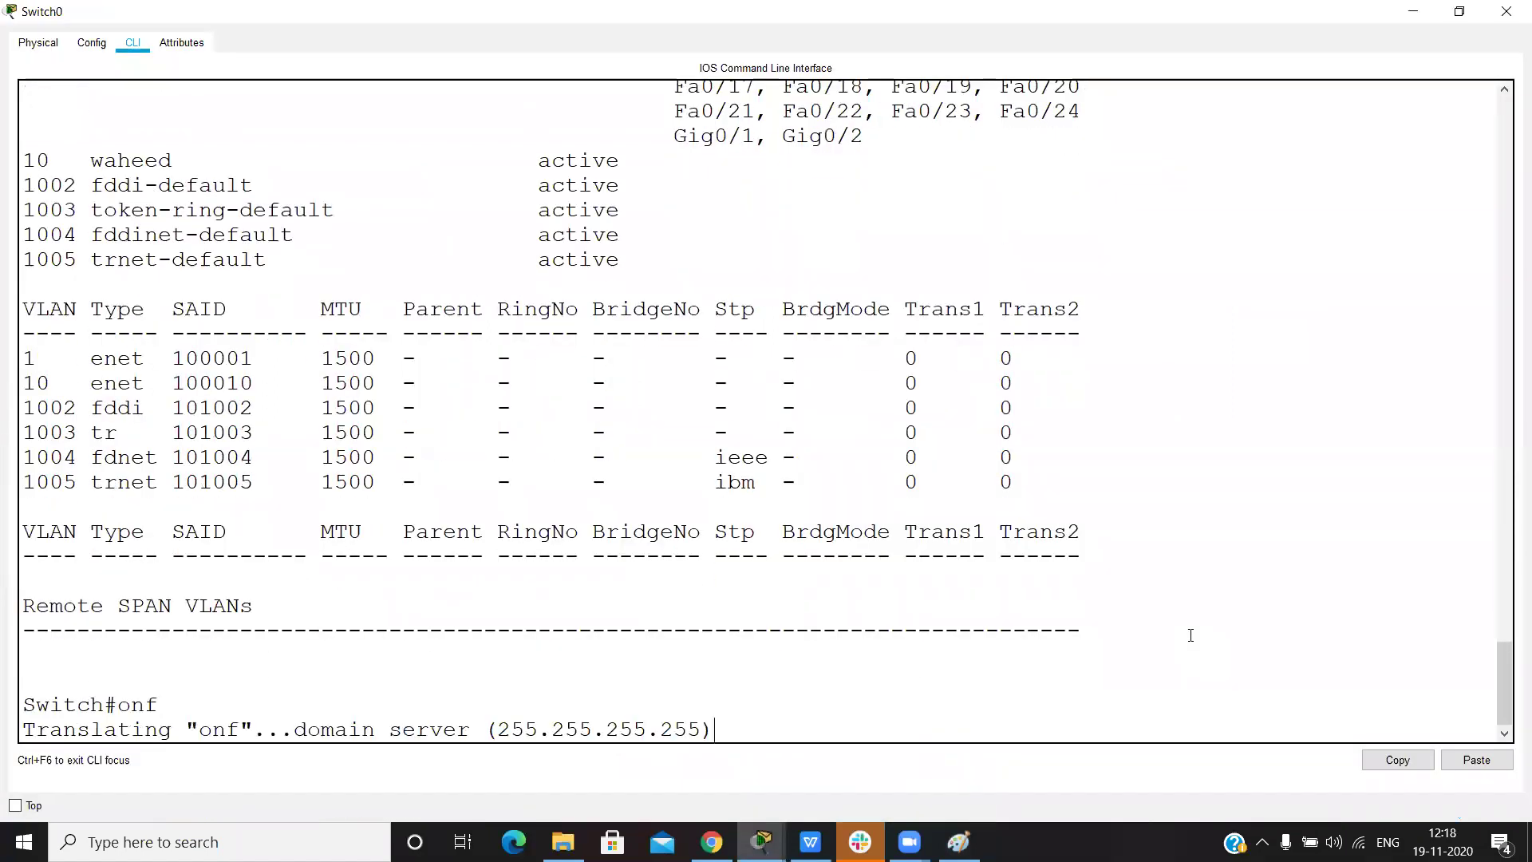
key(ctrl+shift+6)
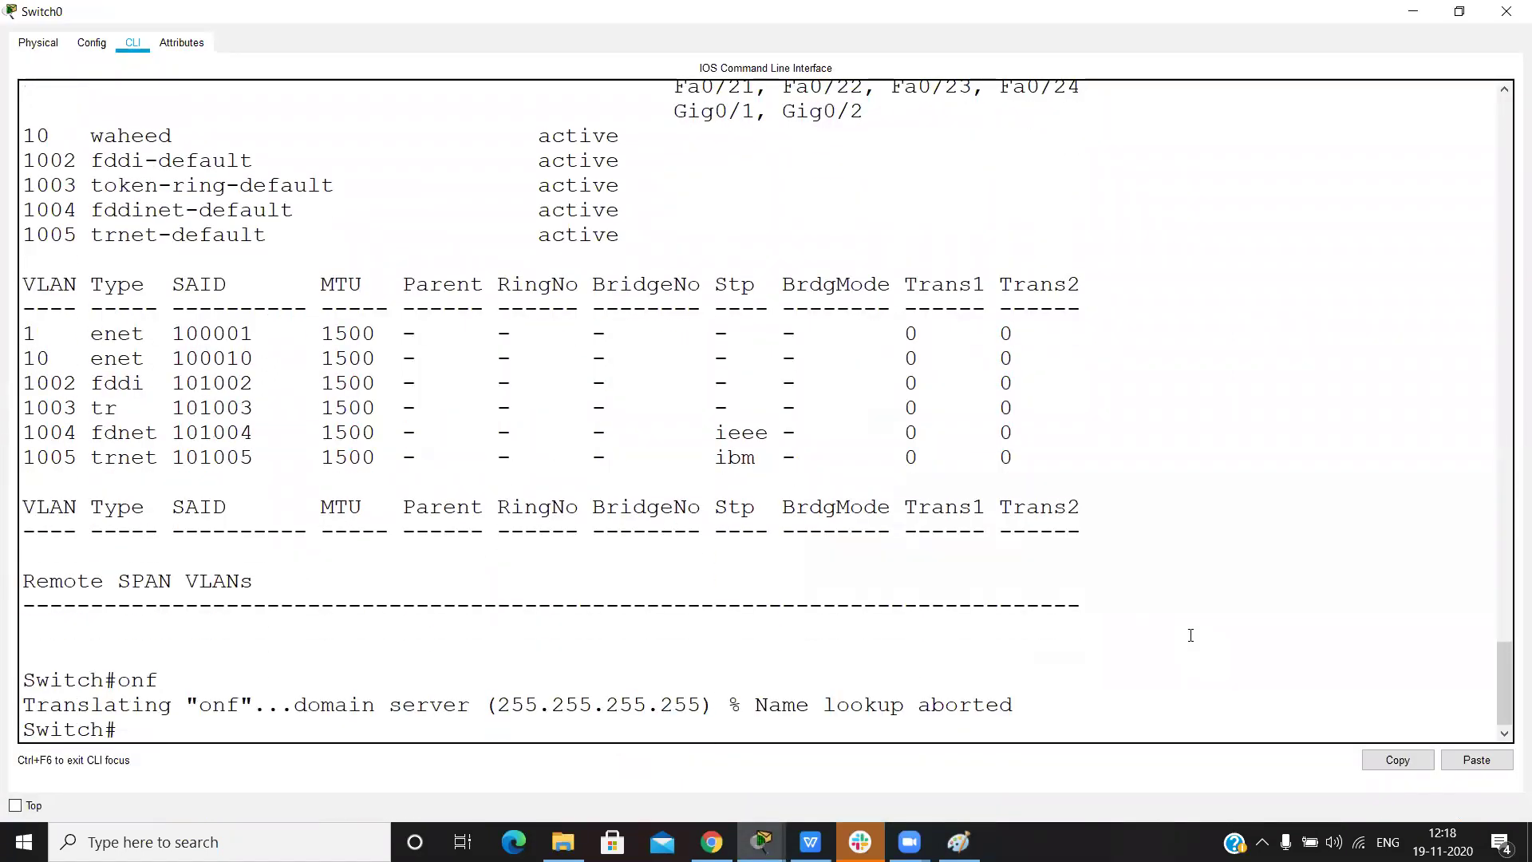
key(Return)
key(Return)
key(Return)
key(Return)
key(Return)
key(Return)
key(Return)
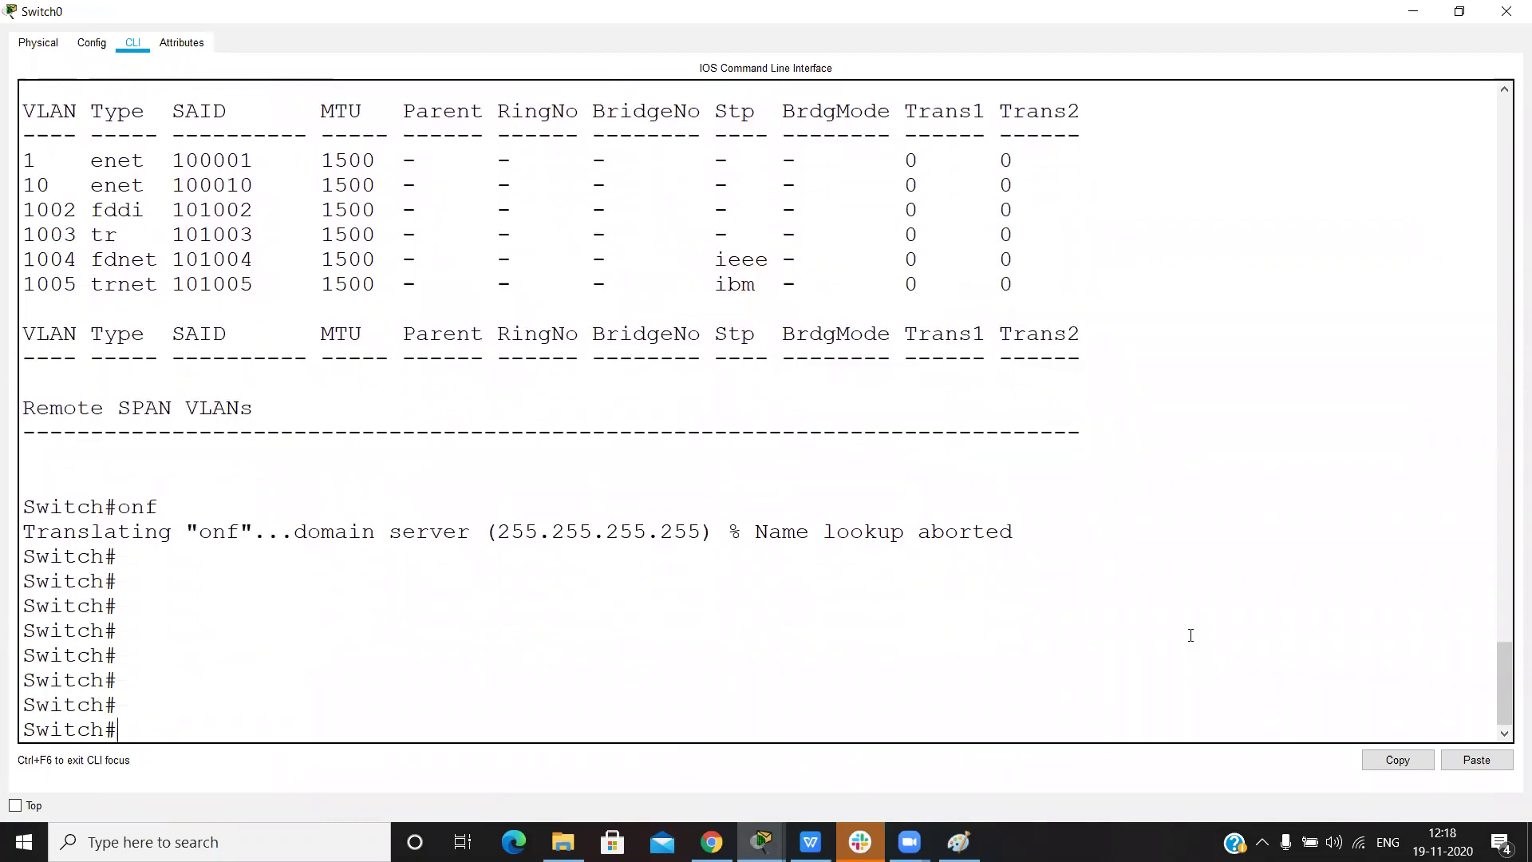
Enter global configuration mode on the switch and select the interface range f0/1-2
text(conf)
key(Return)
key(Return)
key(Return)
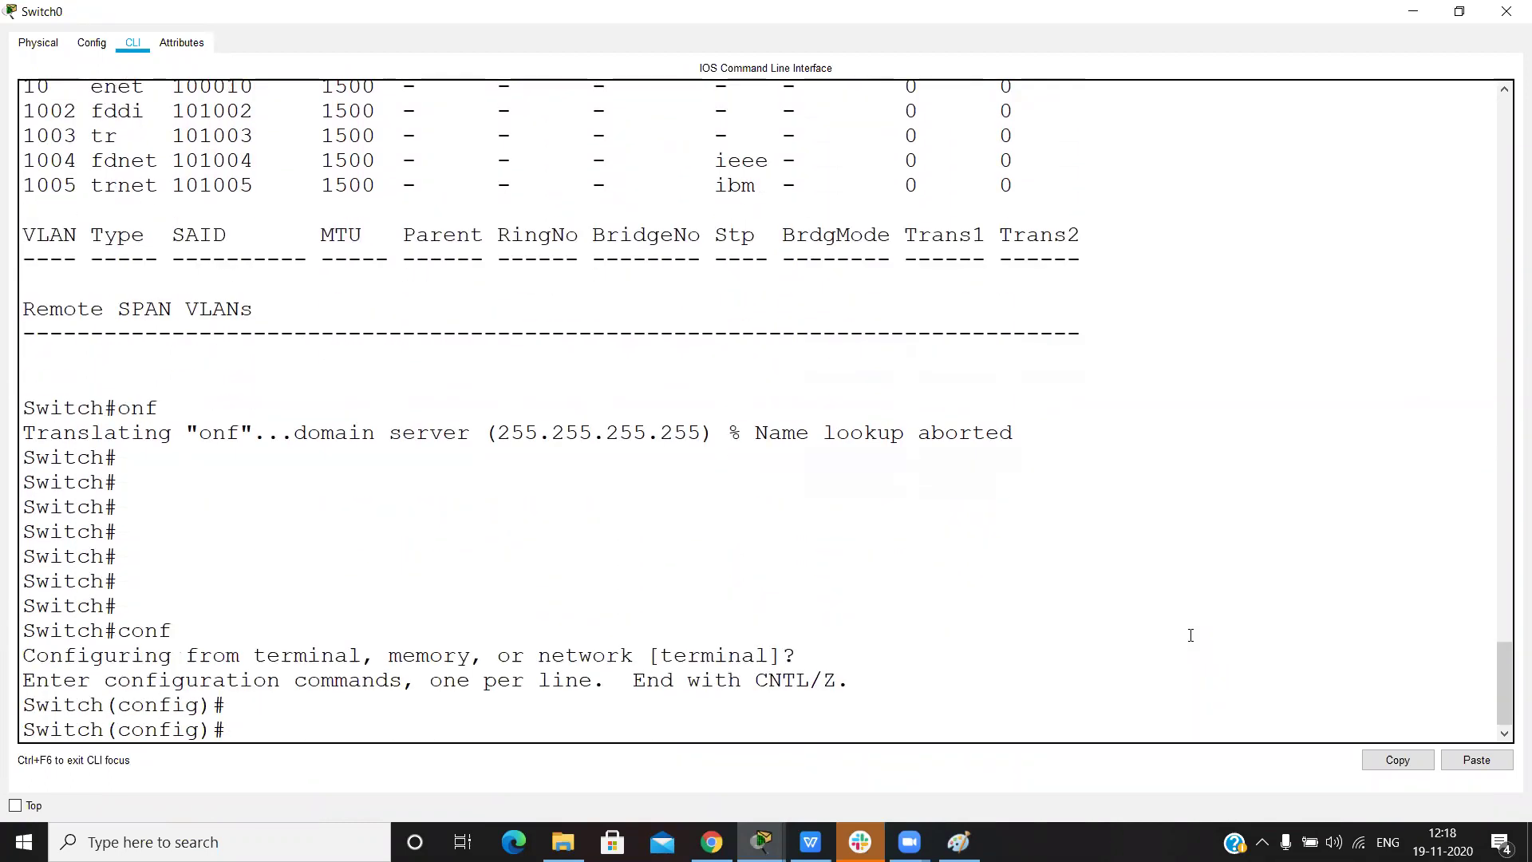
text(in)
key(Tab)
text(ra)
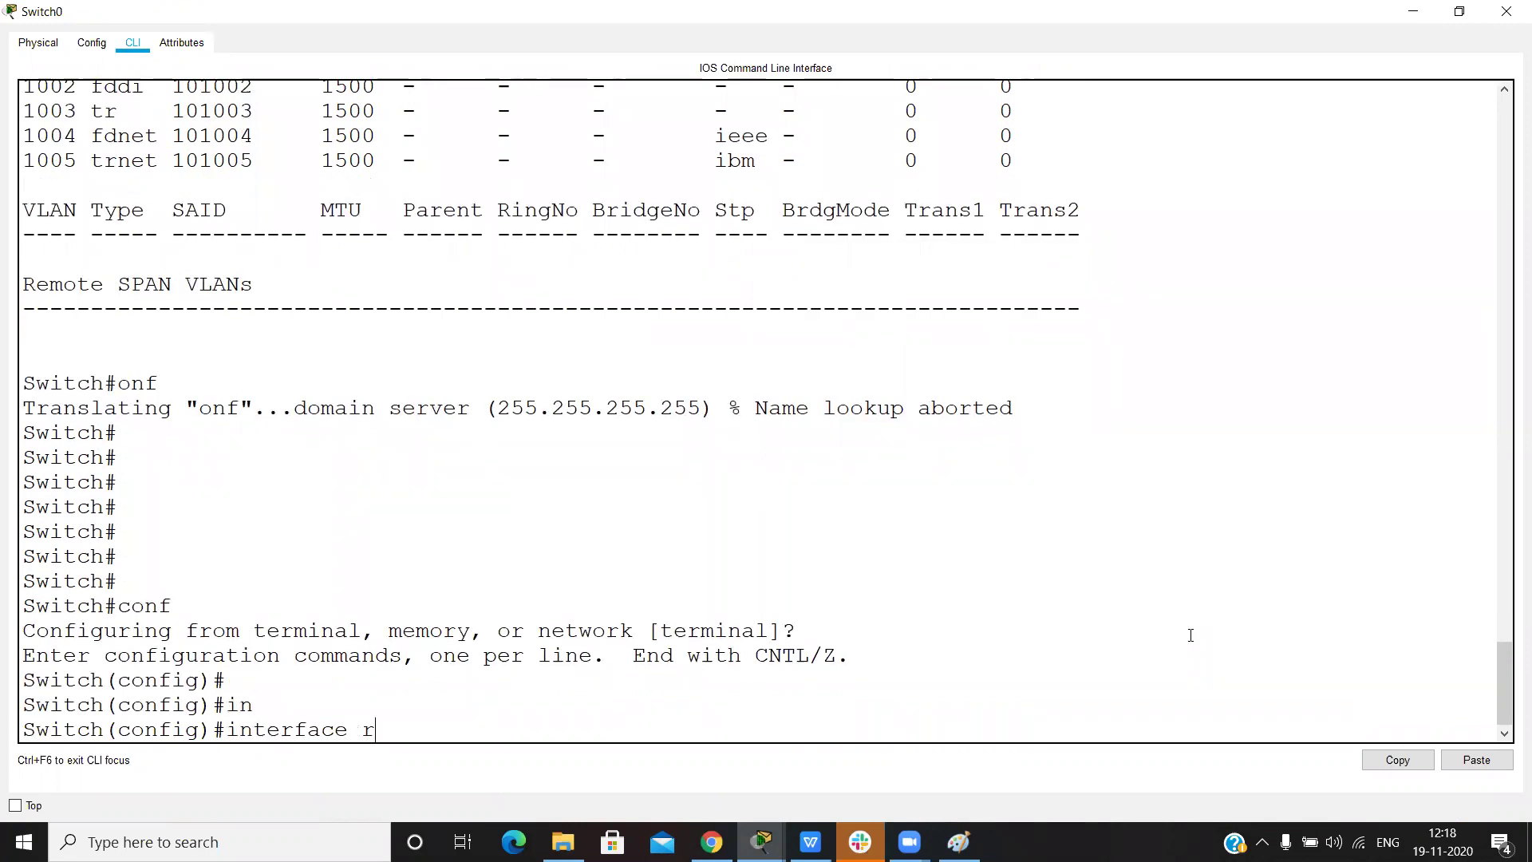
key(Tab)
text(f0/1-2)
key(Return)
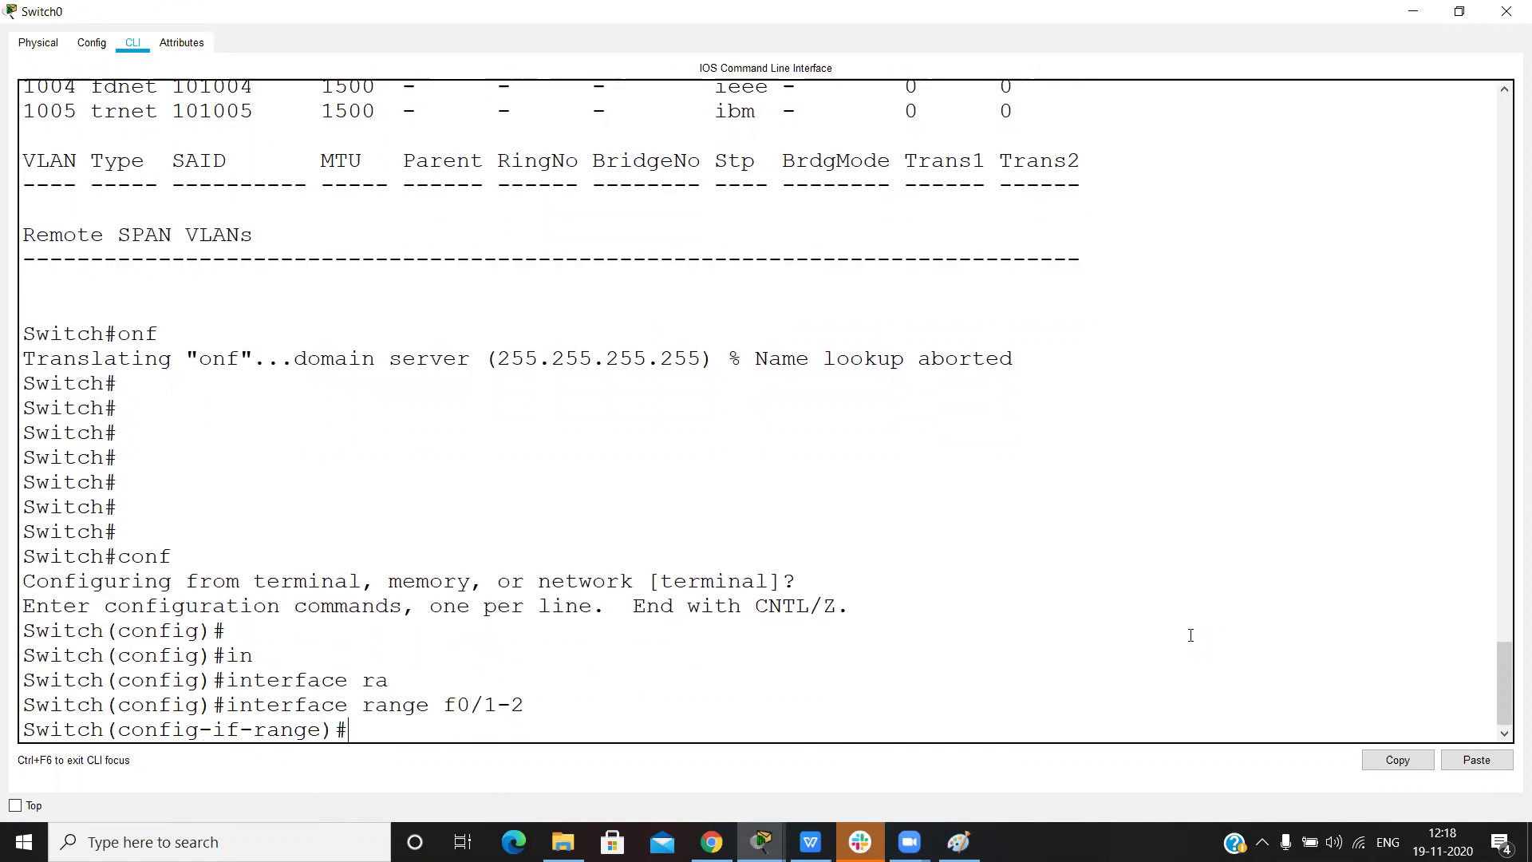
Assign the selected port range to VLAN 10 with switchport access vlan 10 and return to privileged mode
text(sw)
key(Tab)
text(ac)
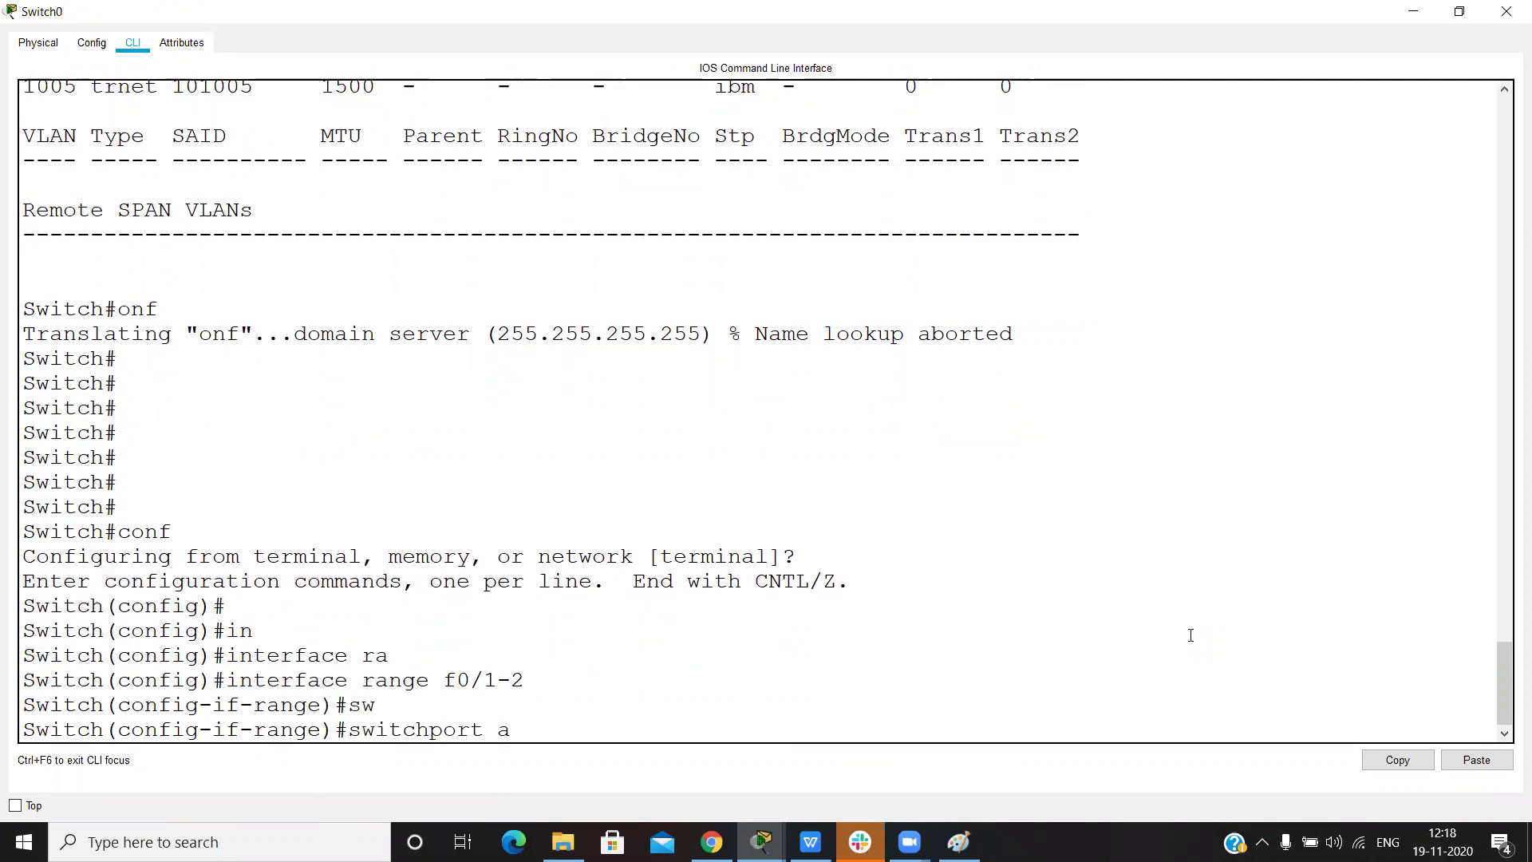
key(Tab)
text(vlan)
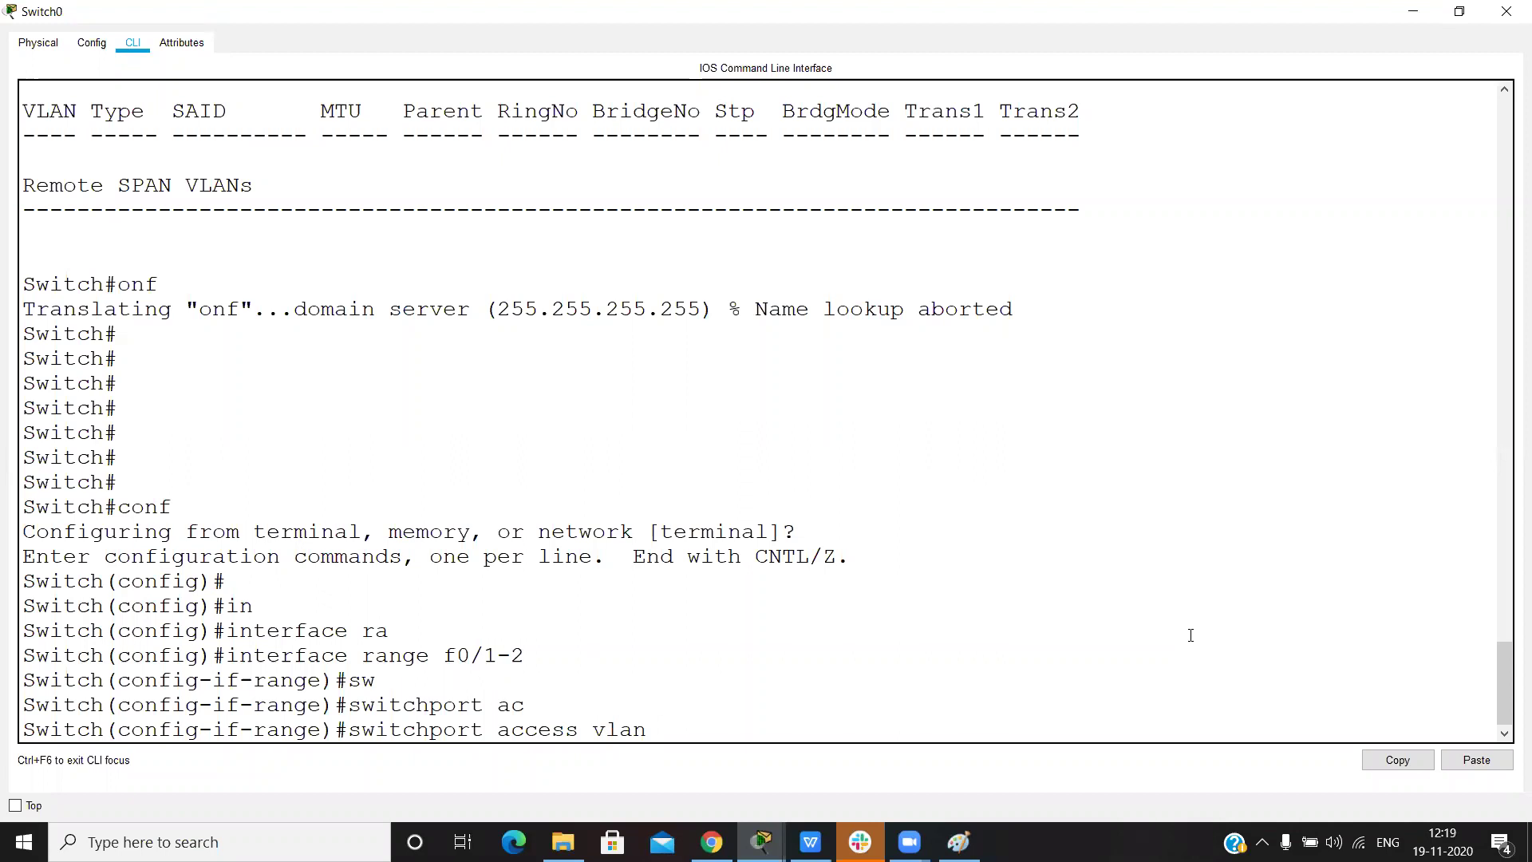
text(10)
key(Return)
key(ctrl+z)
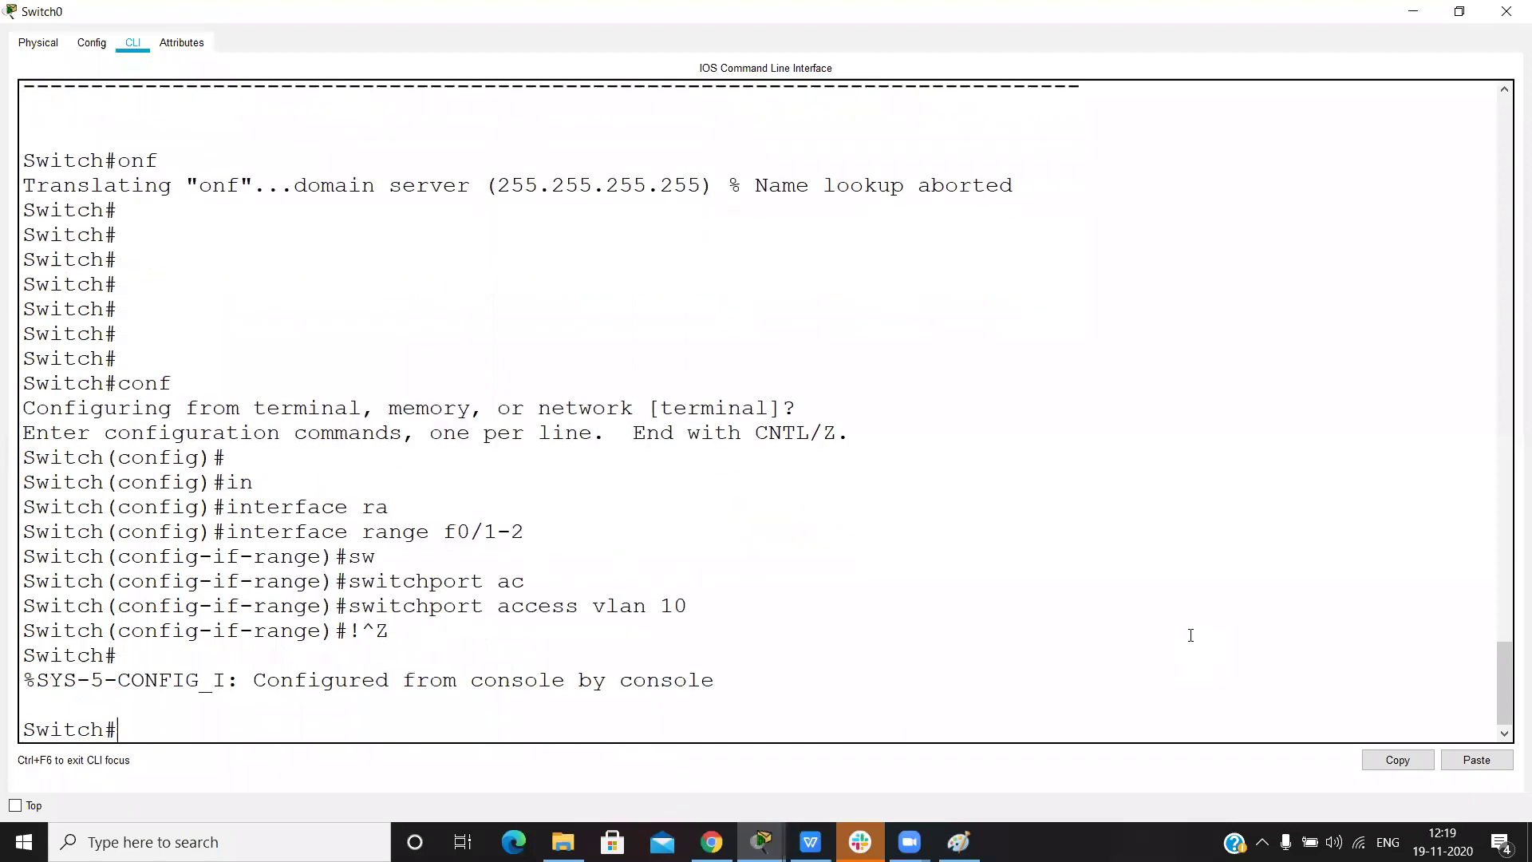
key(Return)
key(Return)
text(onf)
key(Return)
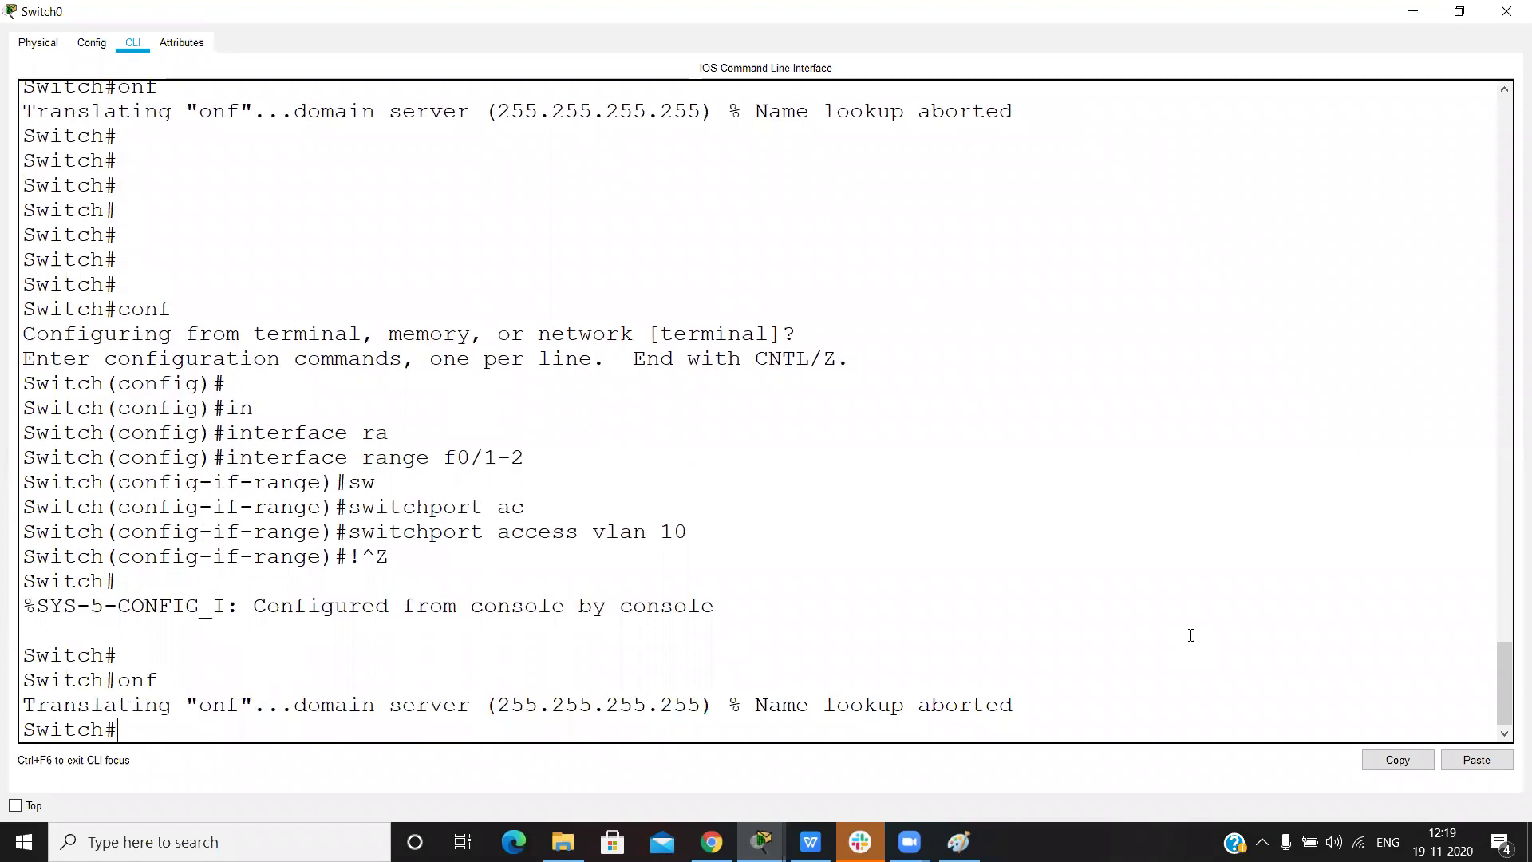
key(Return)
key(Return)
text(onf)
key(BackSpace)
key(BackSpace)
key(BackSpace)
Run show vlan and highlight the VLAN 10 entry and its assigned ports
text(show vlan)
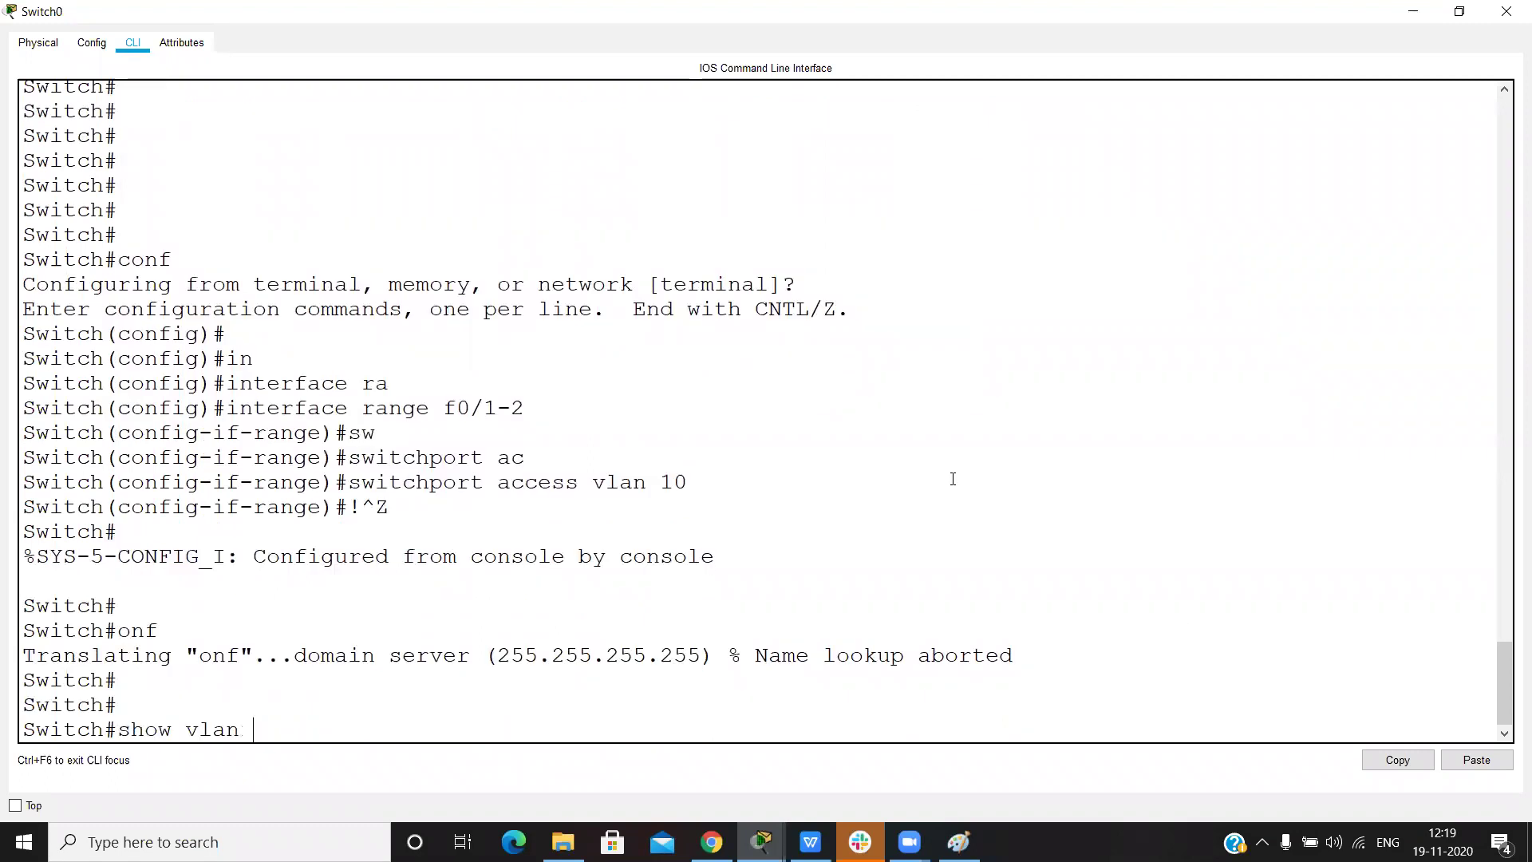
key(Return)
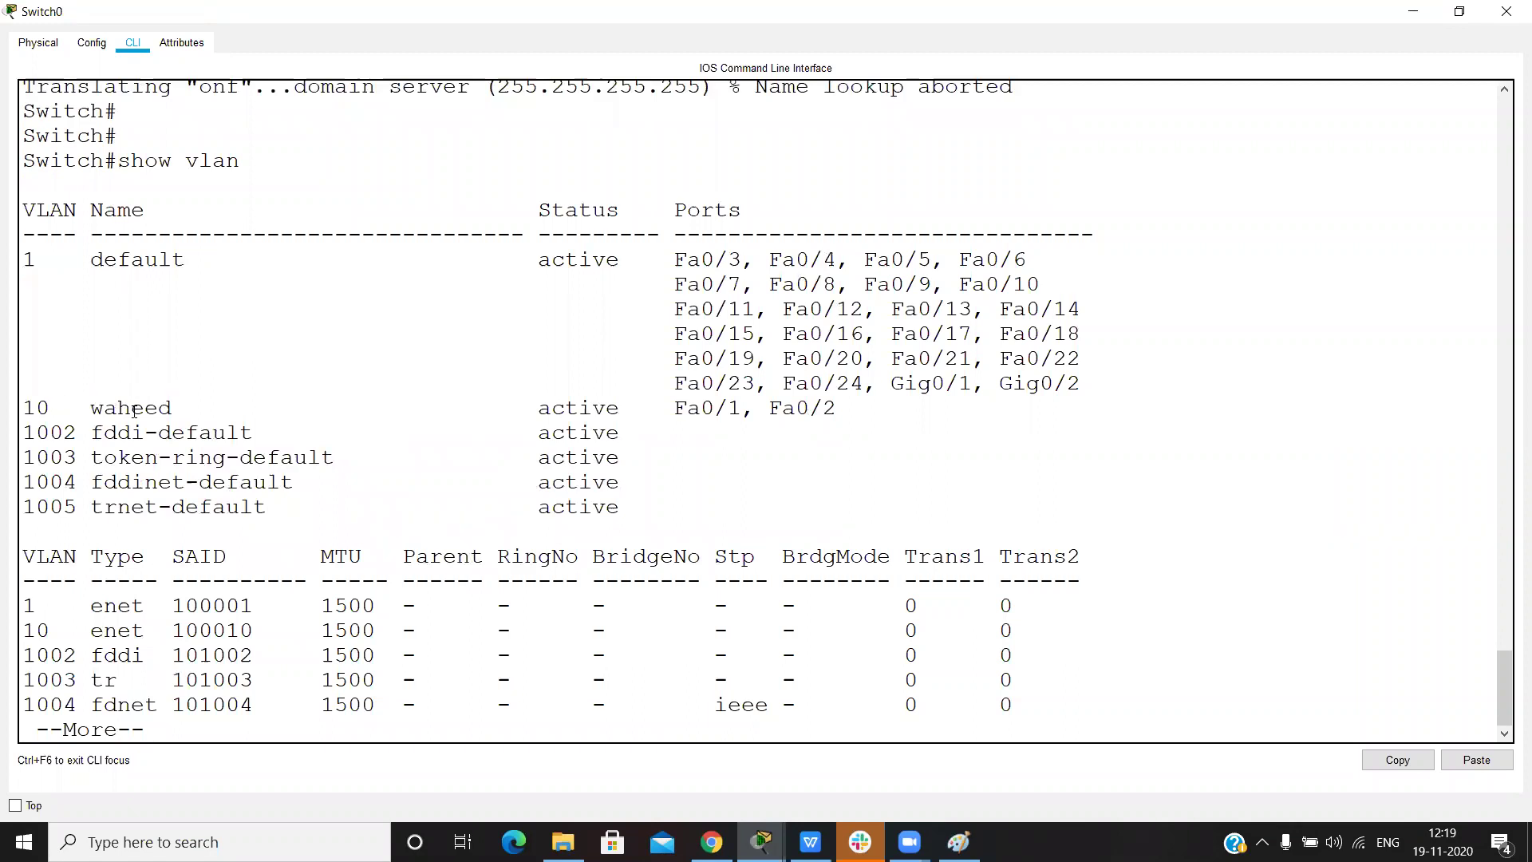
mouse_move(215, 407)
mouse_down()
mouse_move(62, 383)
mouse_move(213, 407)
mouse_up()
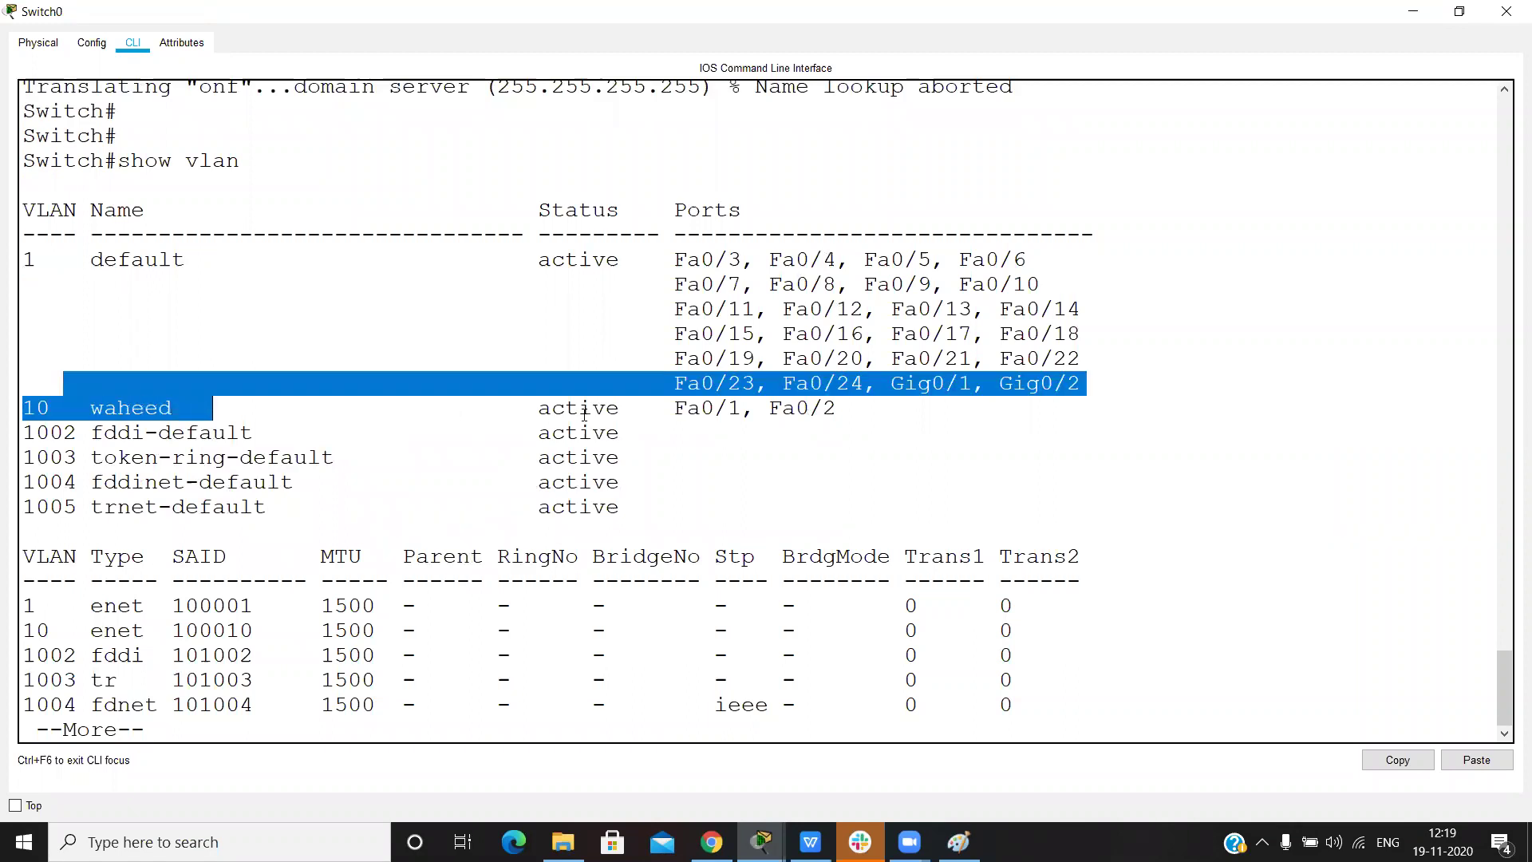
click(793, 409)
drag(578, 409, 841, 418)
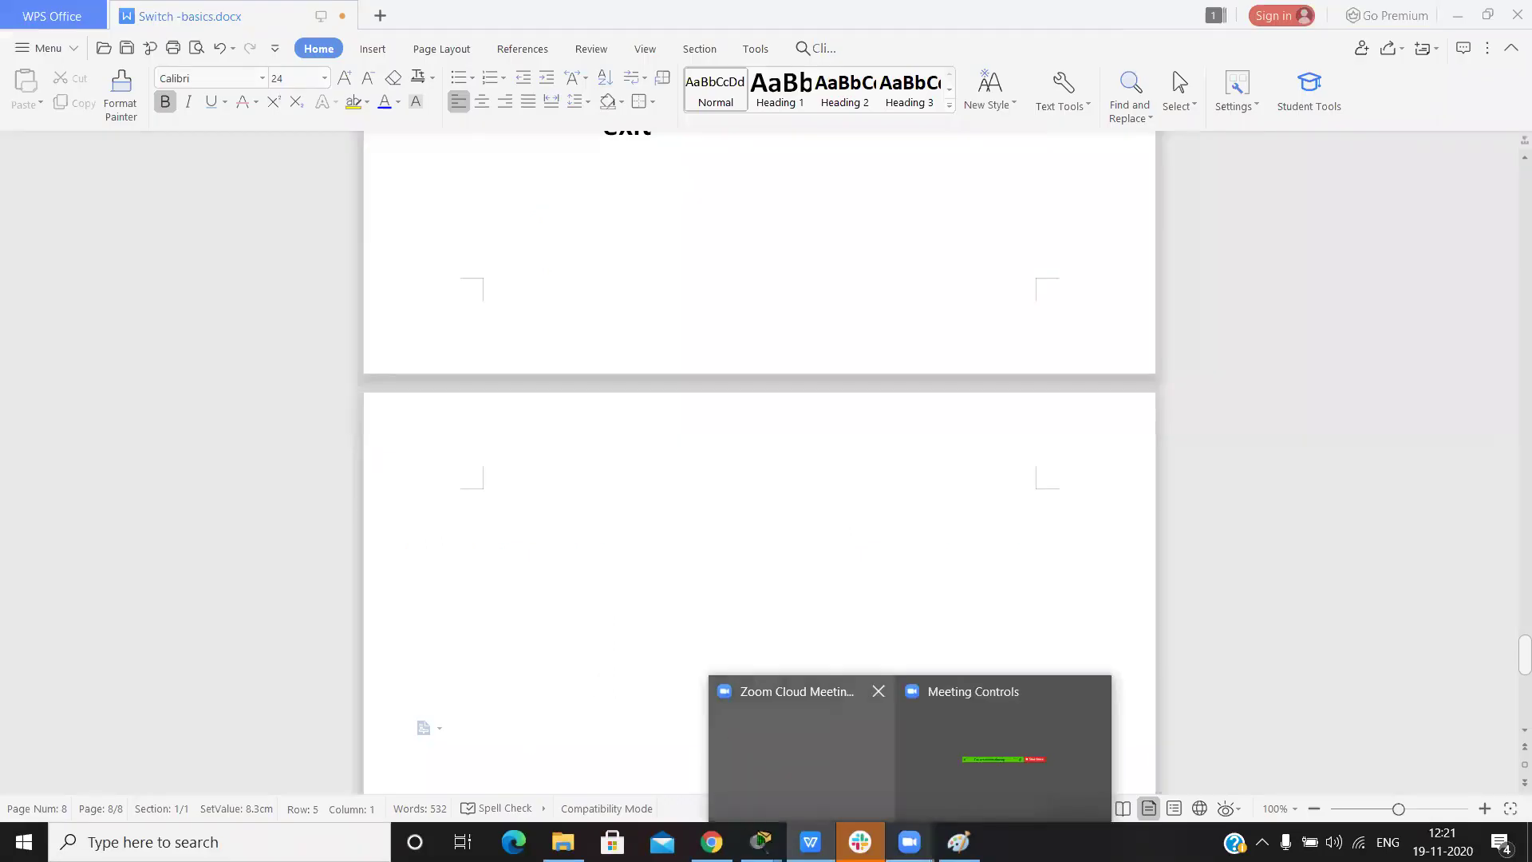
Switch back to the Switch0 CLI, delete VLAN 10 with no vlan 10 in global configuration mode, and return to privileged mode
mouse_move(760, 842)
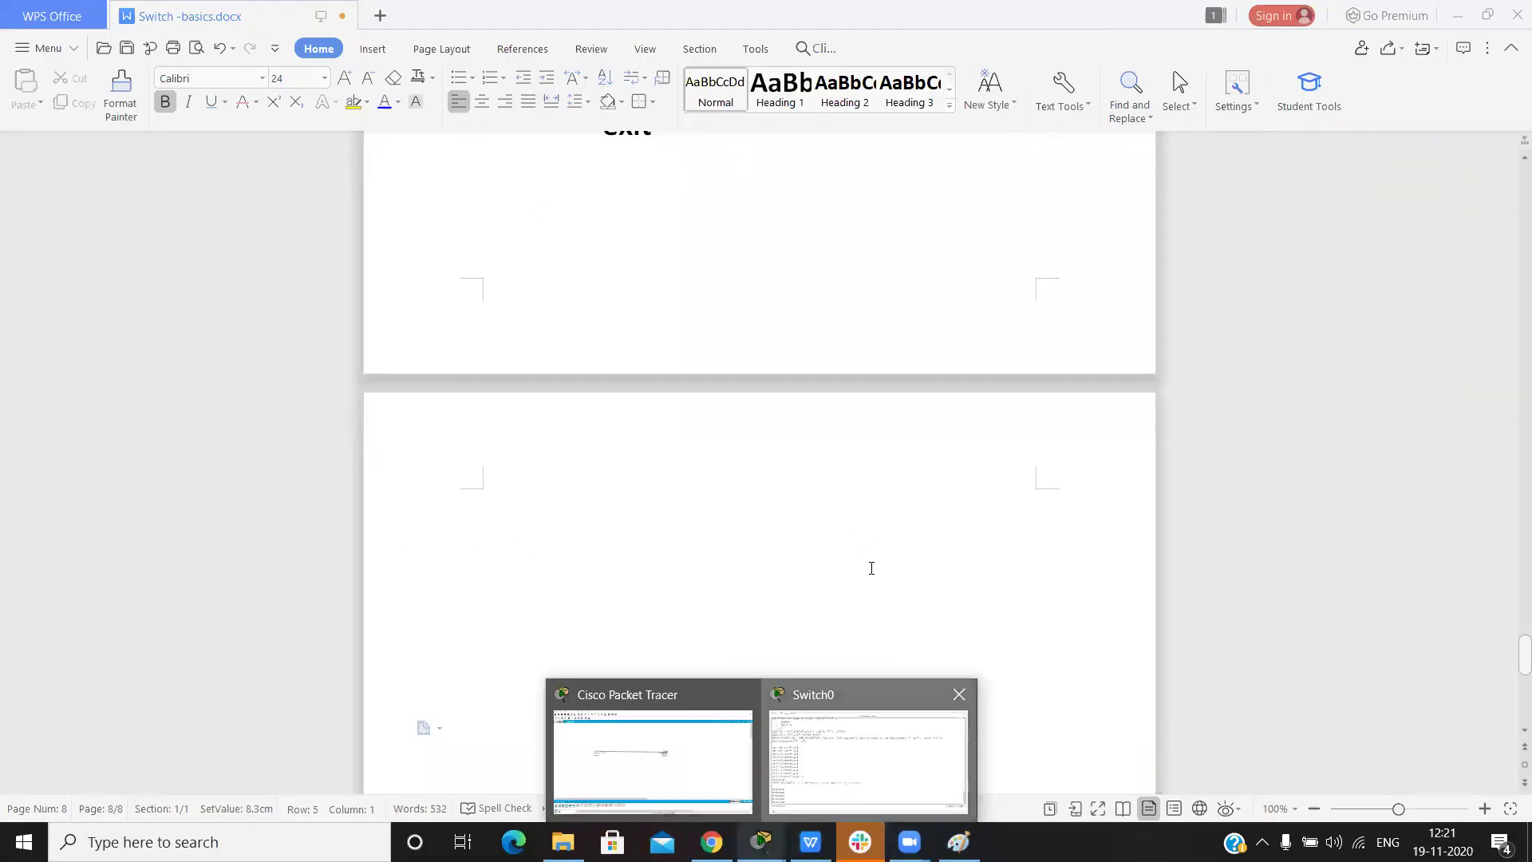
key(alt+Tab)
text(conf)
key(Return)
key(Return)
key(Return)
text(no vlan 10)
key(Return)
key(Return)
text(!)
key(Return)
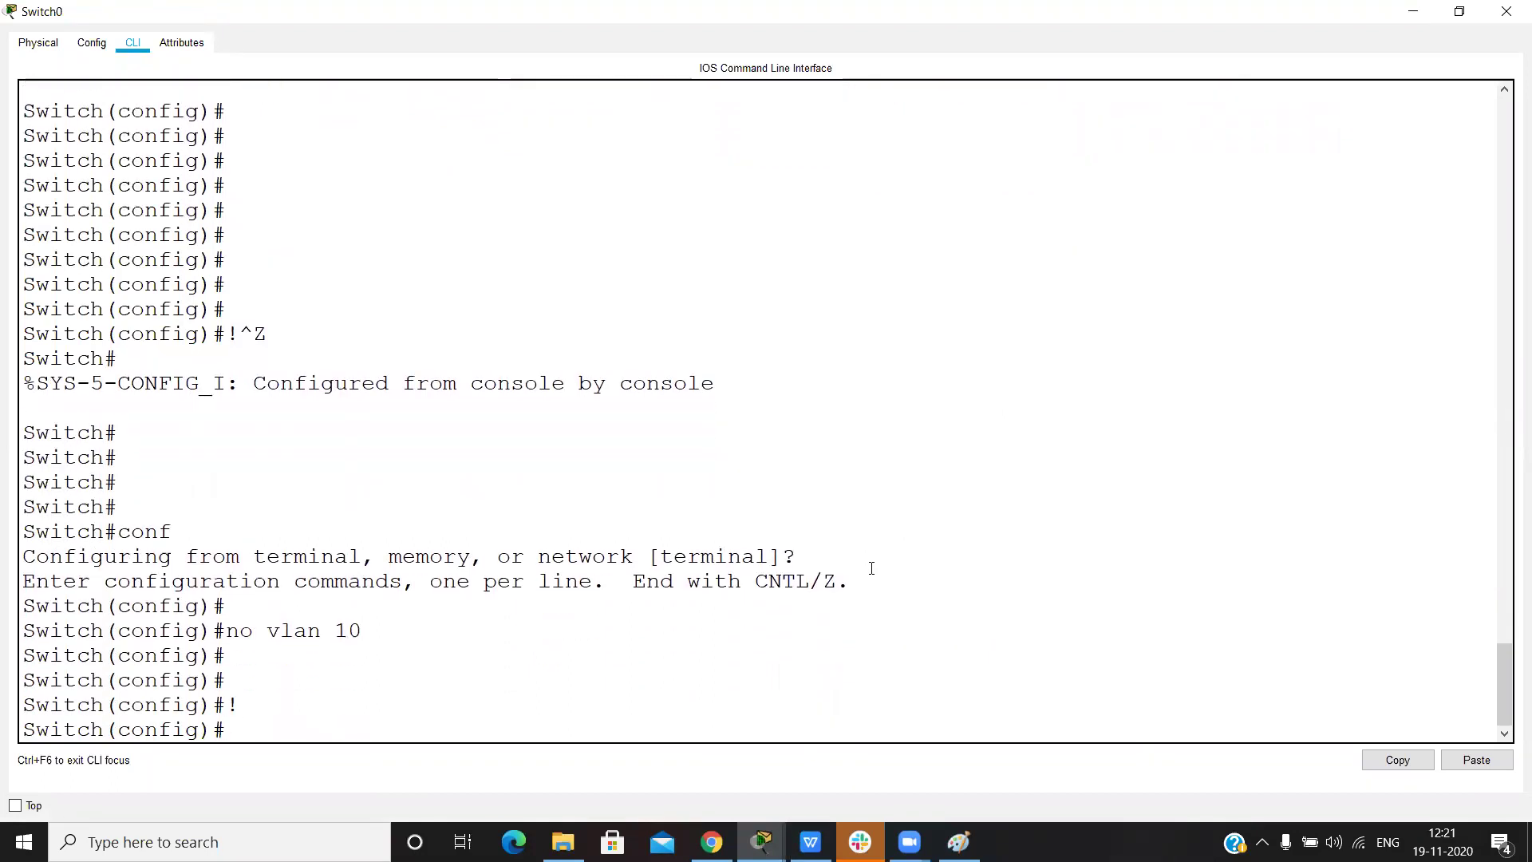
text(!)
key(ctrl+z)
Run show vlan again and check the VLAN list for the deleted VLAN 10
key(Return)
key(Return)
key(Return)
text(show vlan)
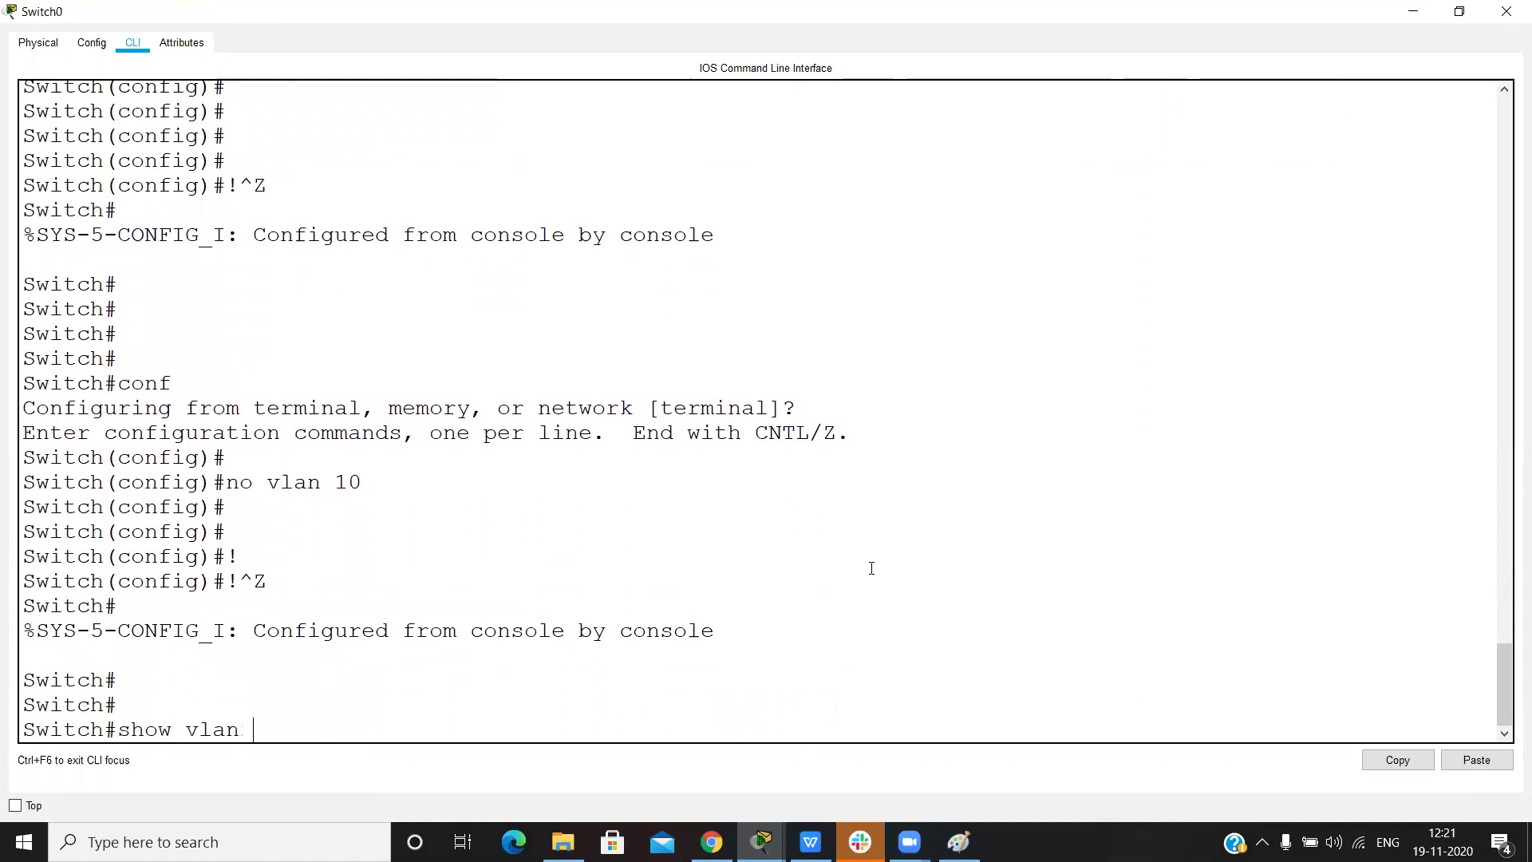
key(Return)
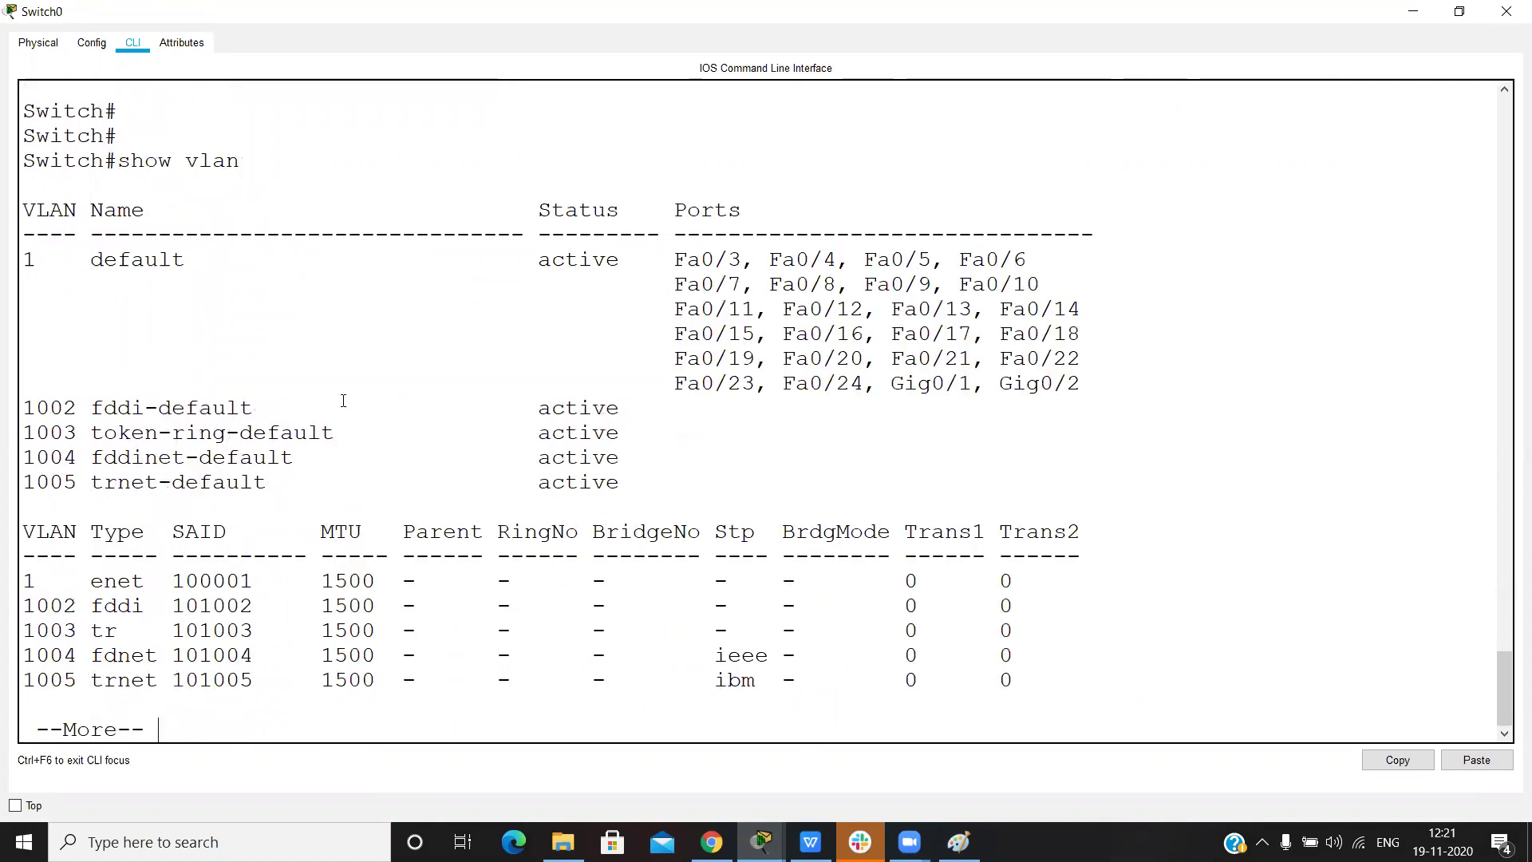
drag(106, 423, 462, 420)
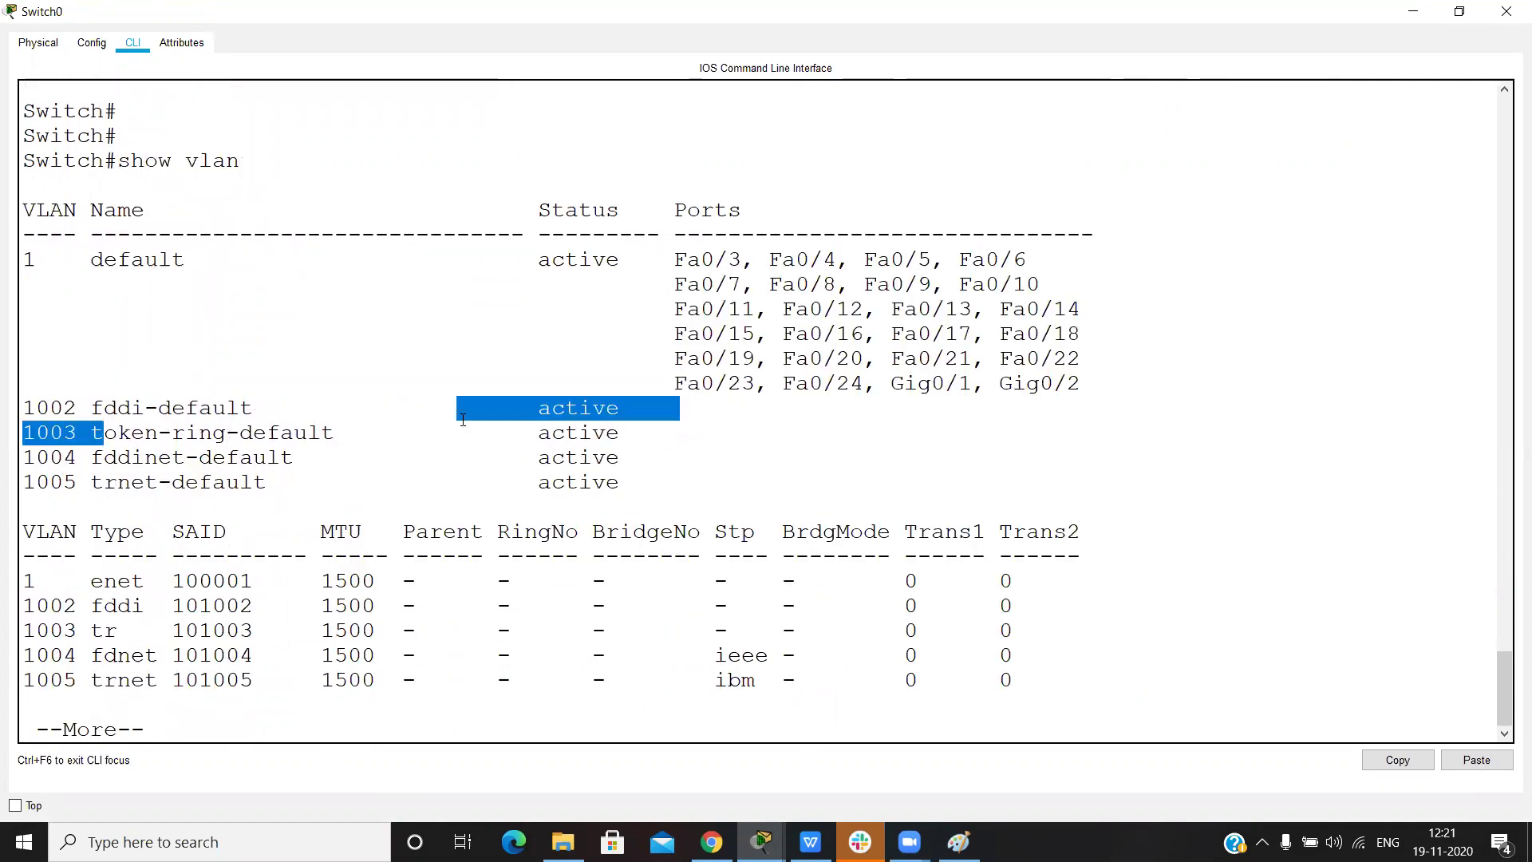
click(522, 517)
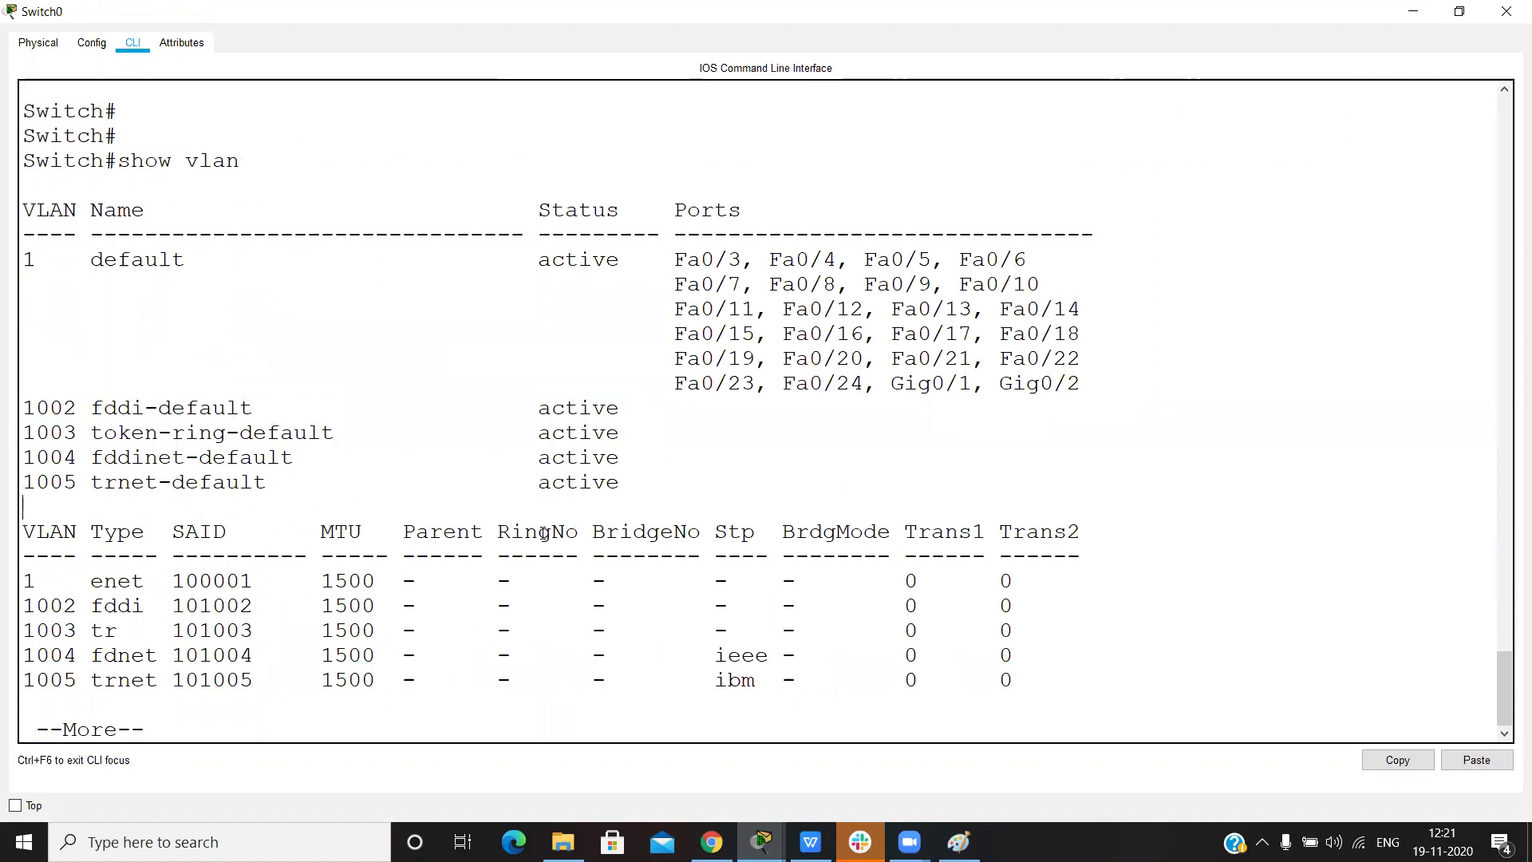
Page through the rest of the show vlan output down to the switch prompt
key(Return)
key(Return)
key(Return)
key(Return)
key(Return)
key(Return)
key(Return)
key(Return)
key(Return)
key(Return)
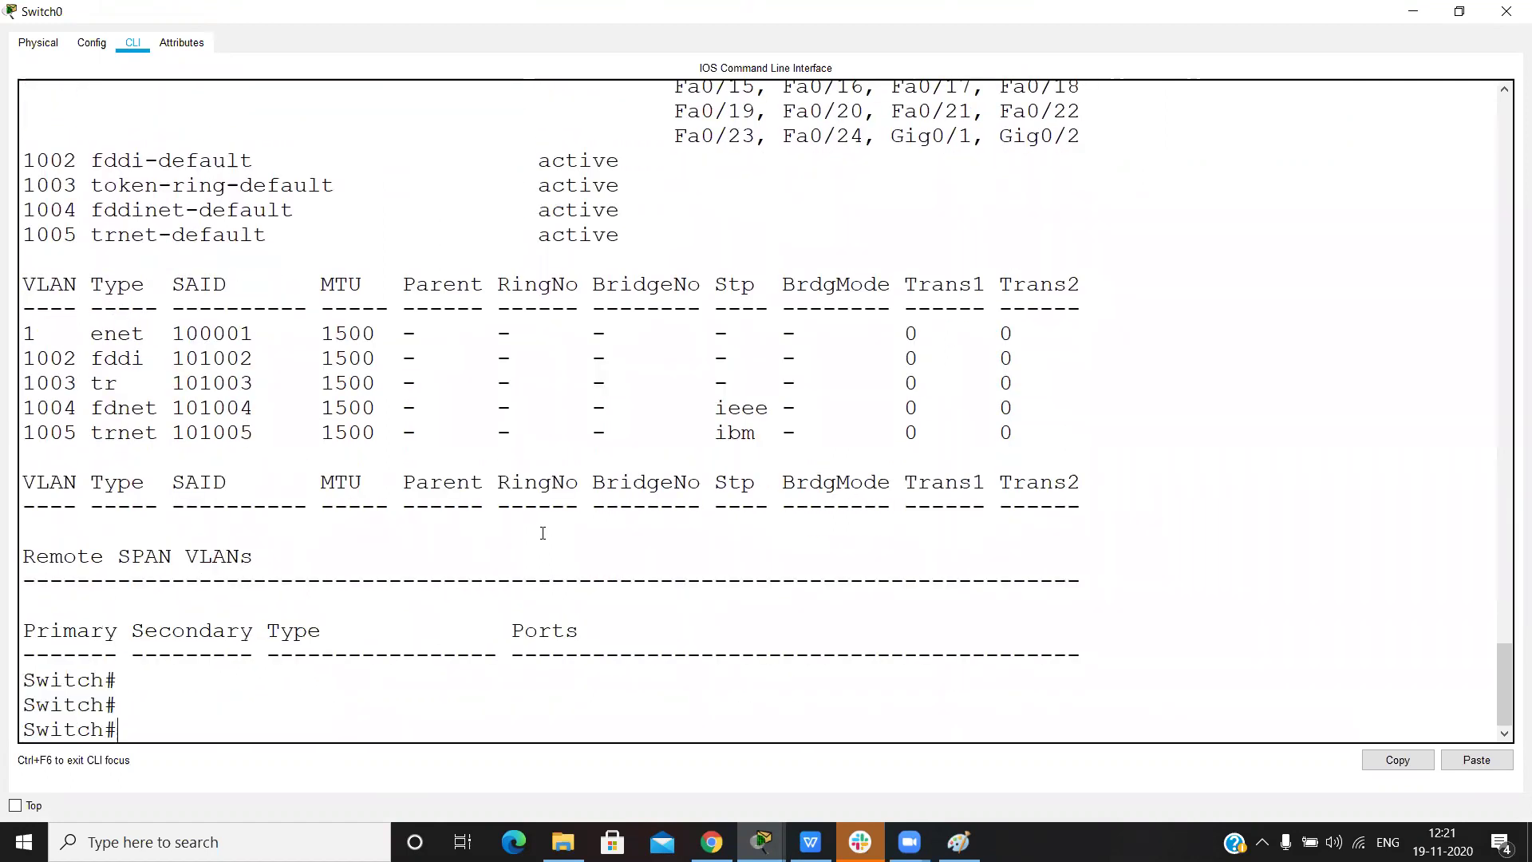
key(Return)
key(Return)
key(Return)
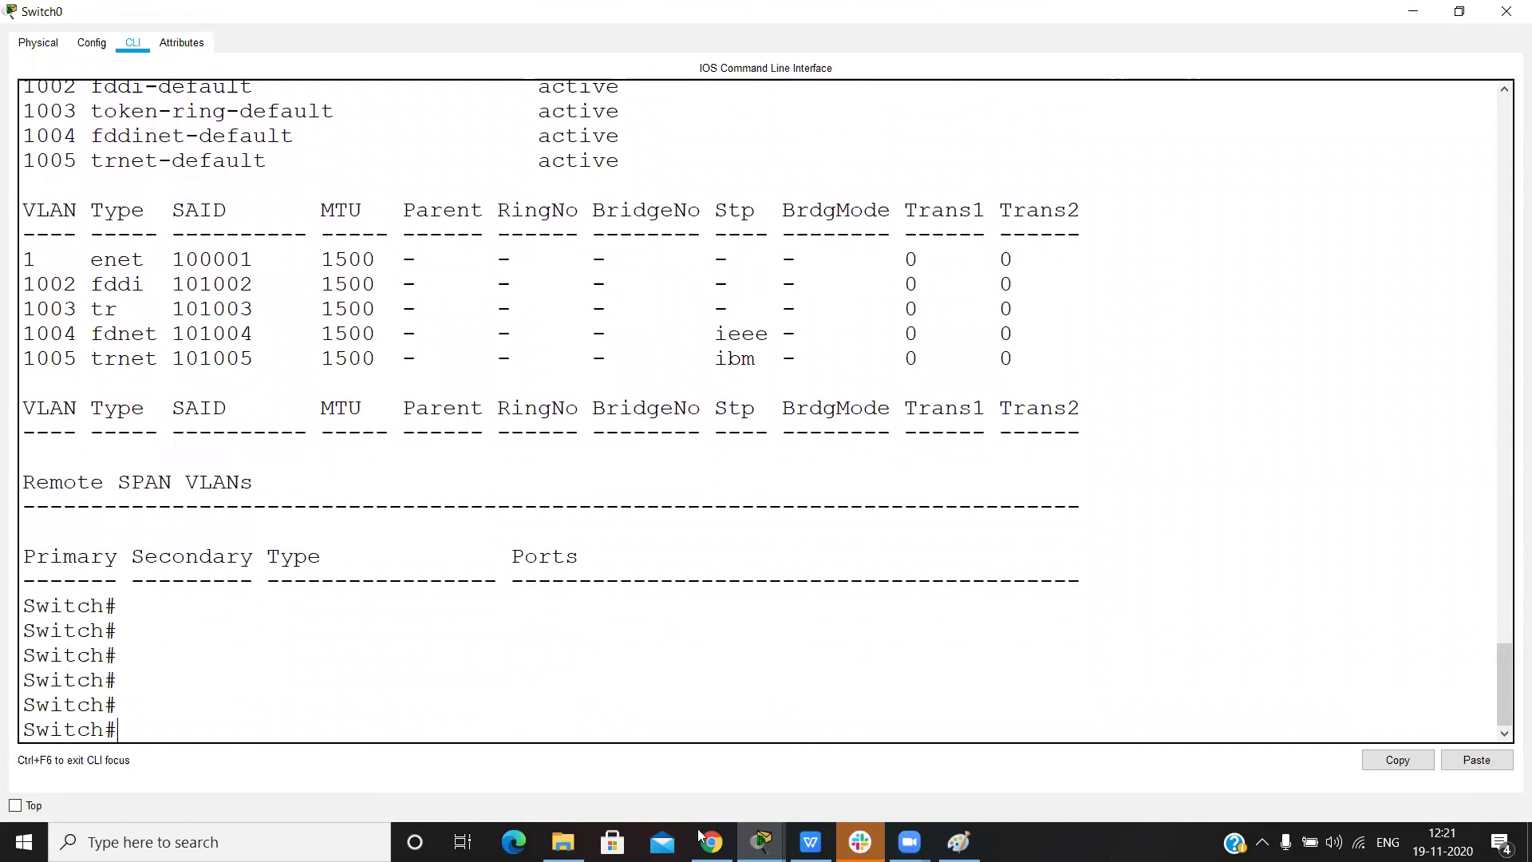
Switch to the WPS document Switch -basics.docx and close it without saving the changes
click(811, 842)
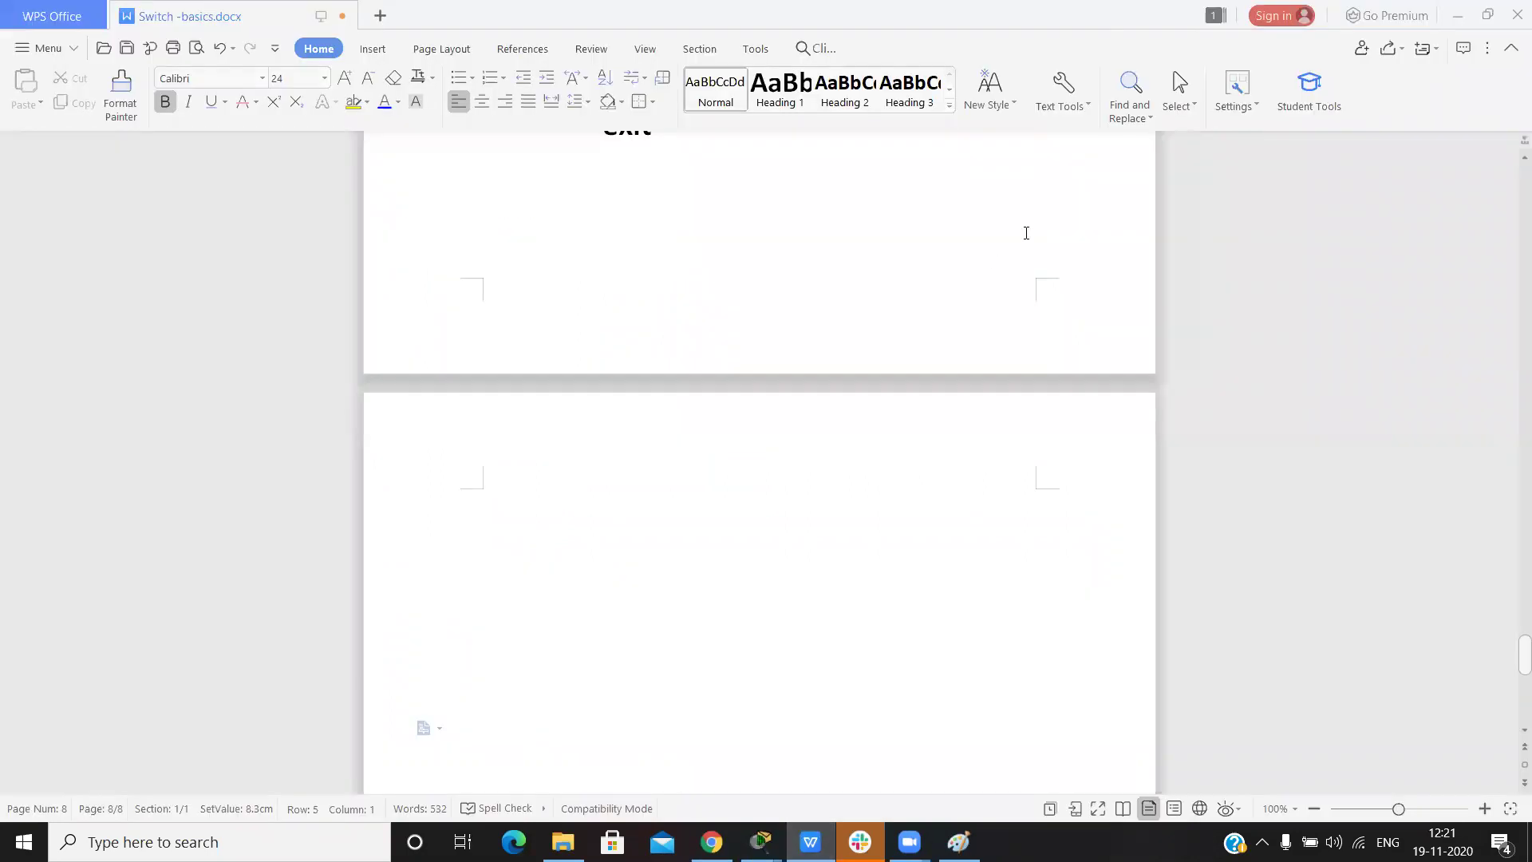
click(1511, 14)
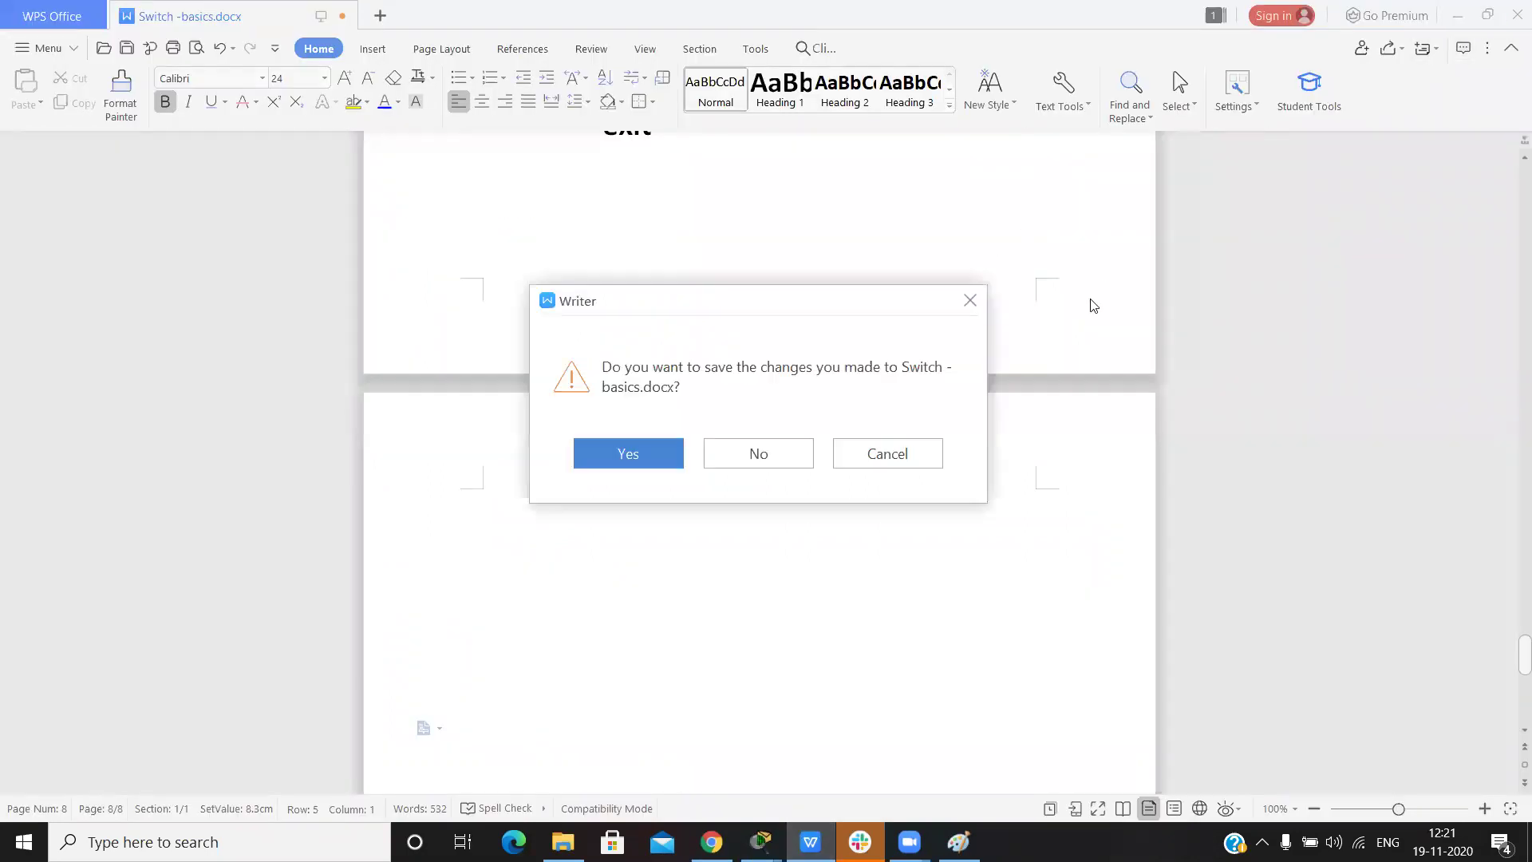
click(780, 451)
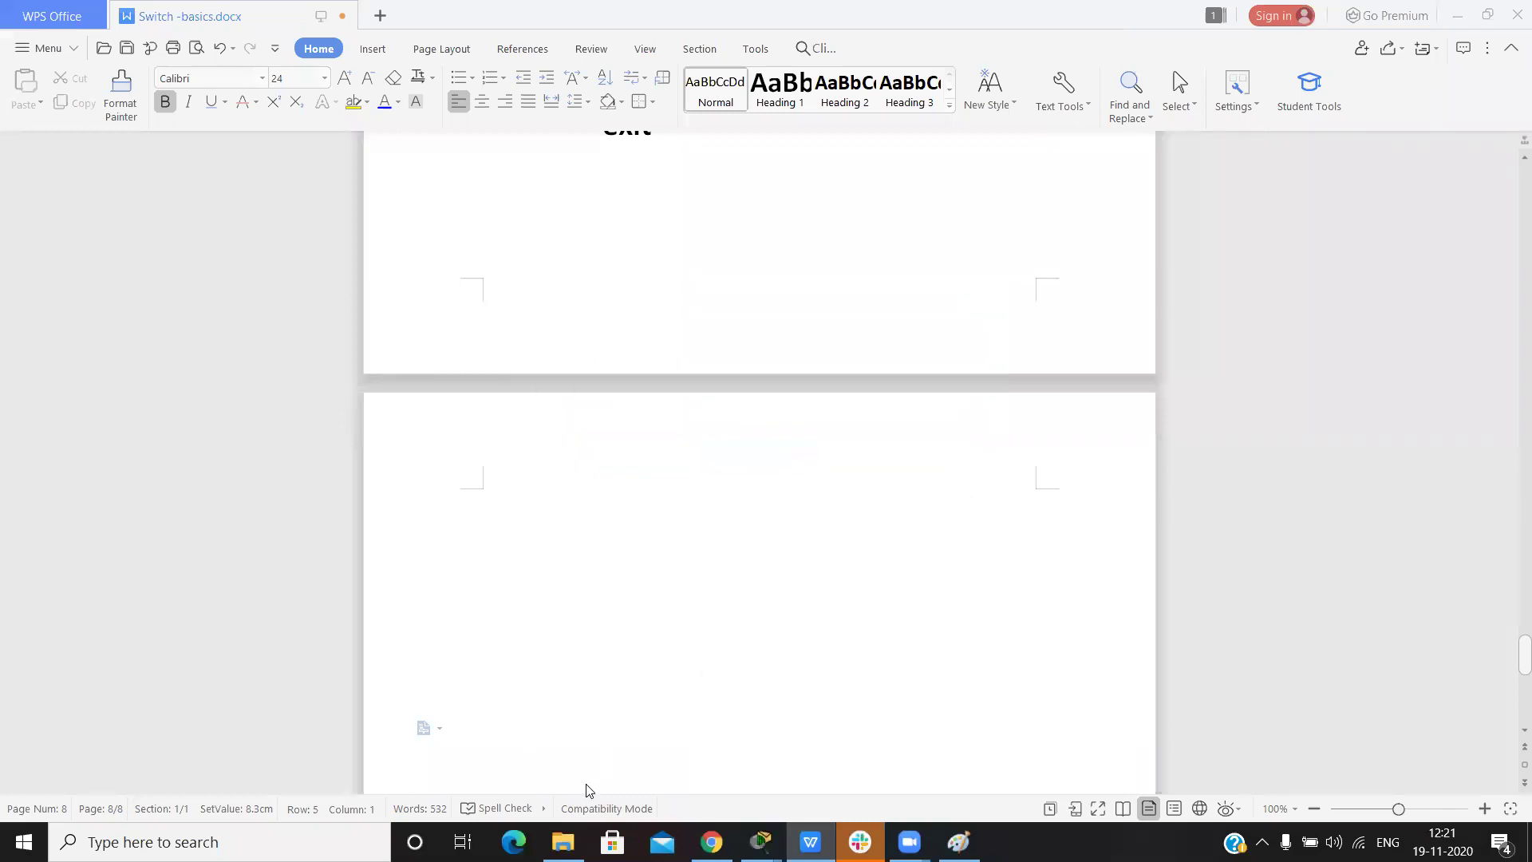
Open the recent Word document Switch 2 from File Explorer and maximize its window
click(563, 842)
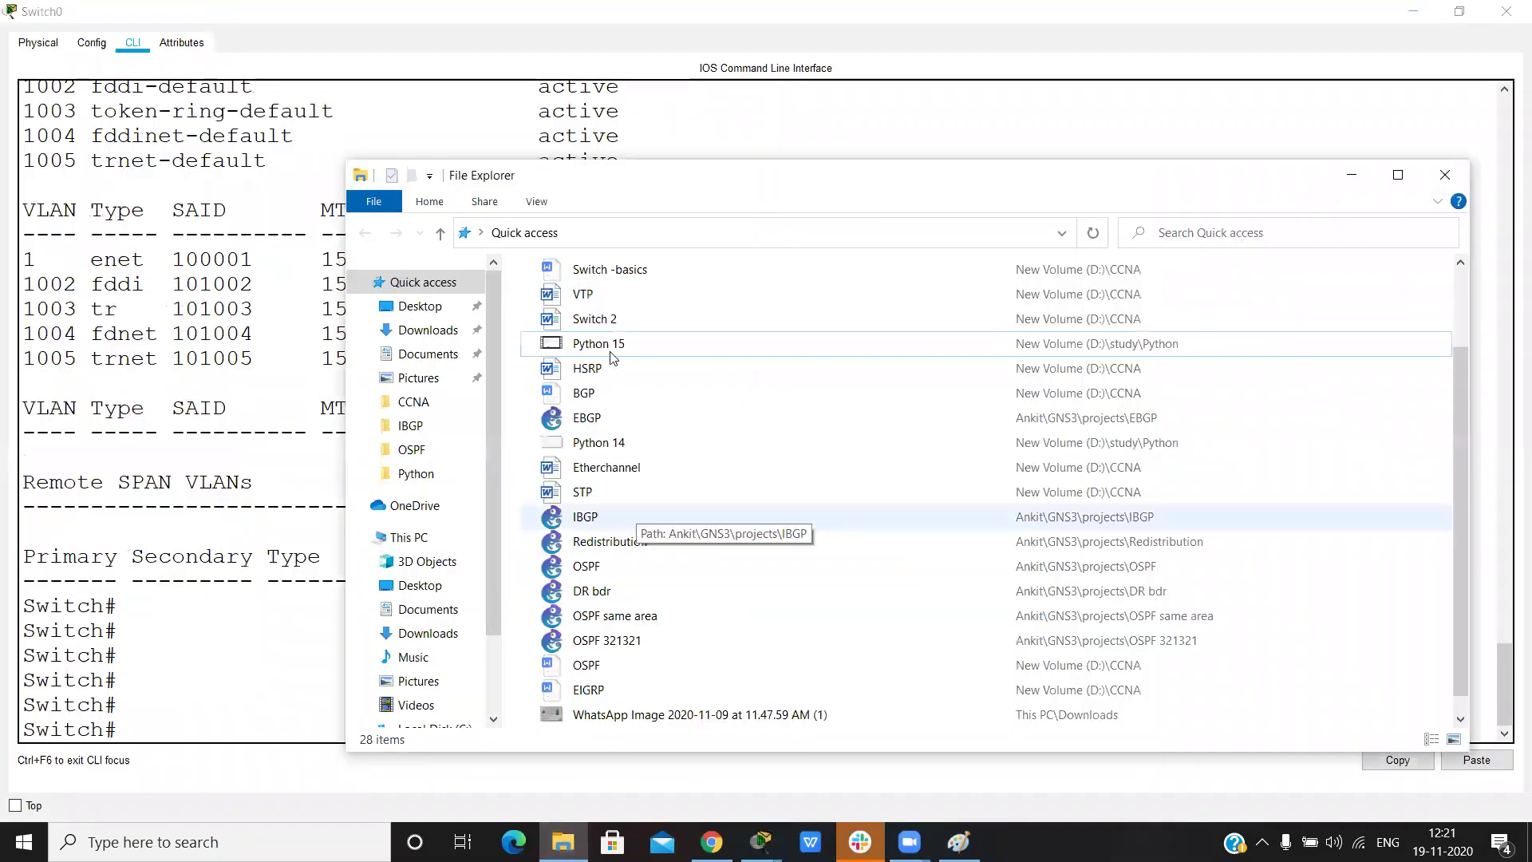
scroll(630, 519, up, 3)
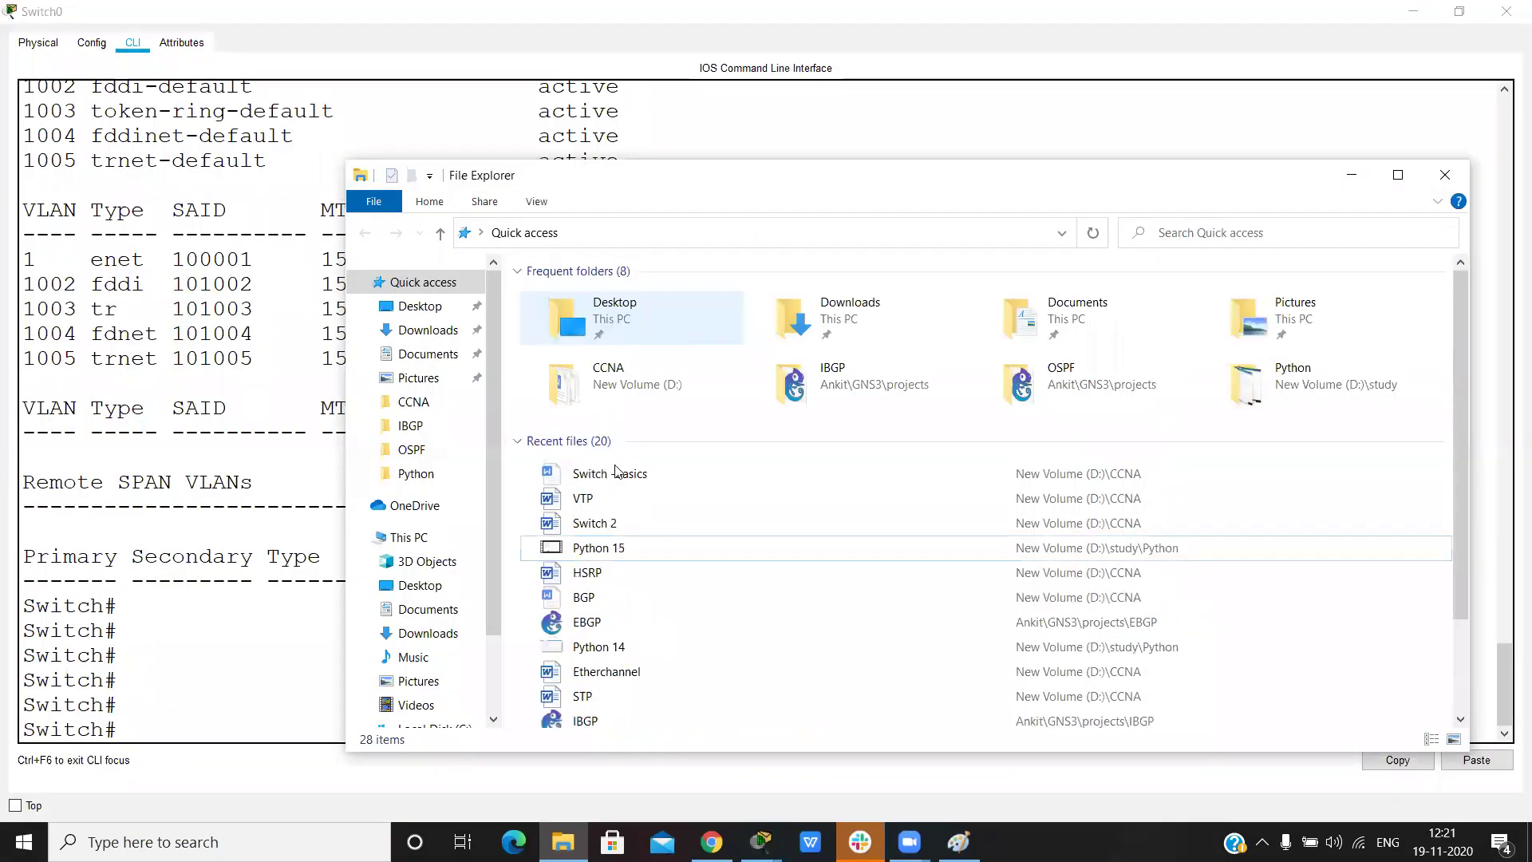
double_click(616, 533)
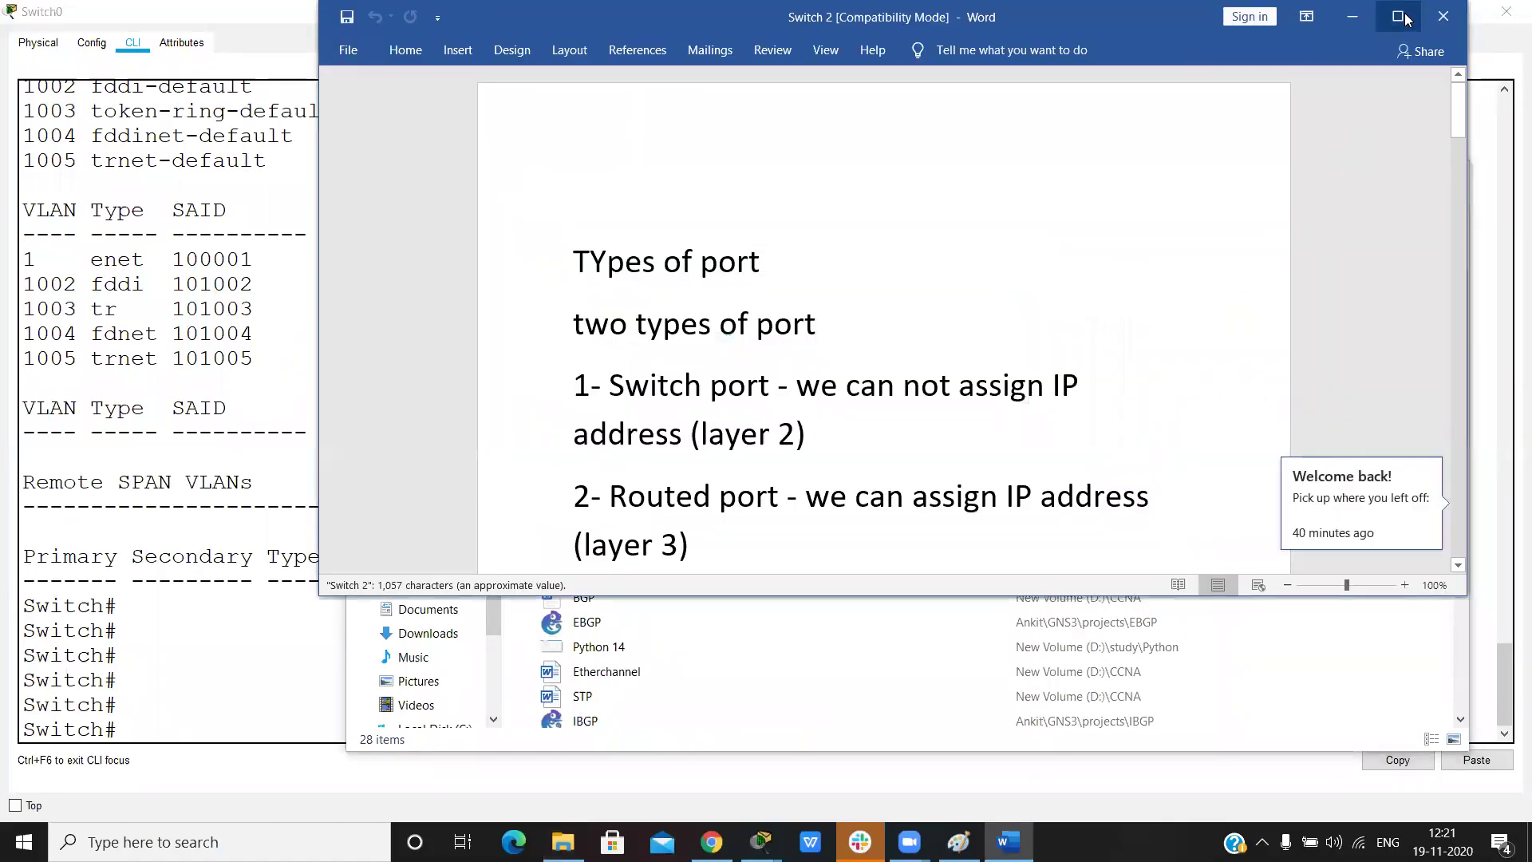
click(1403, 18)
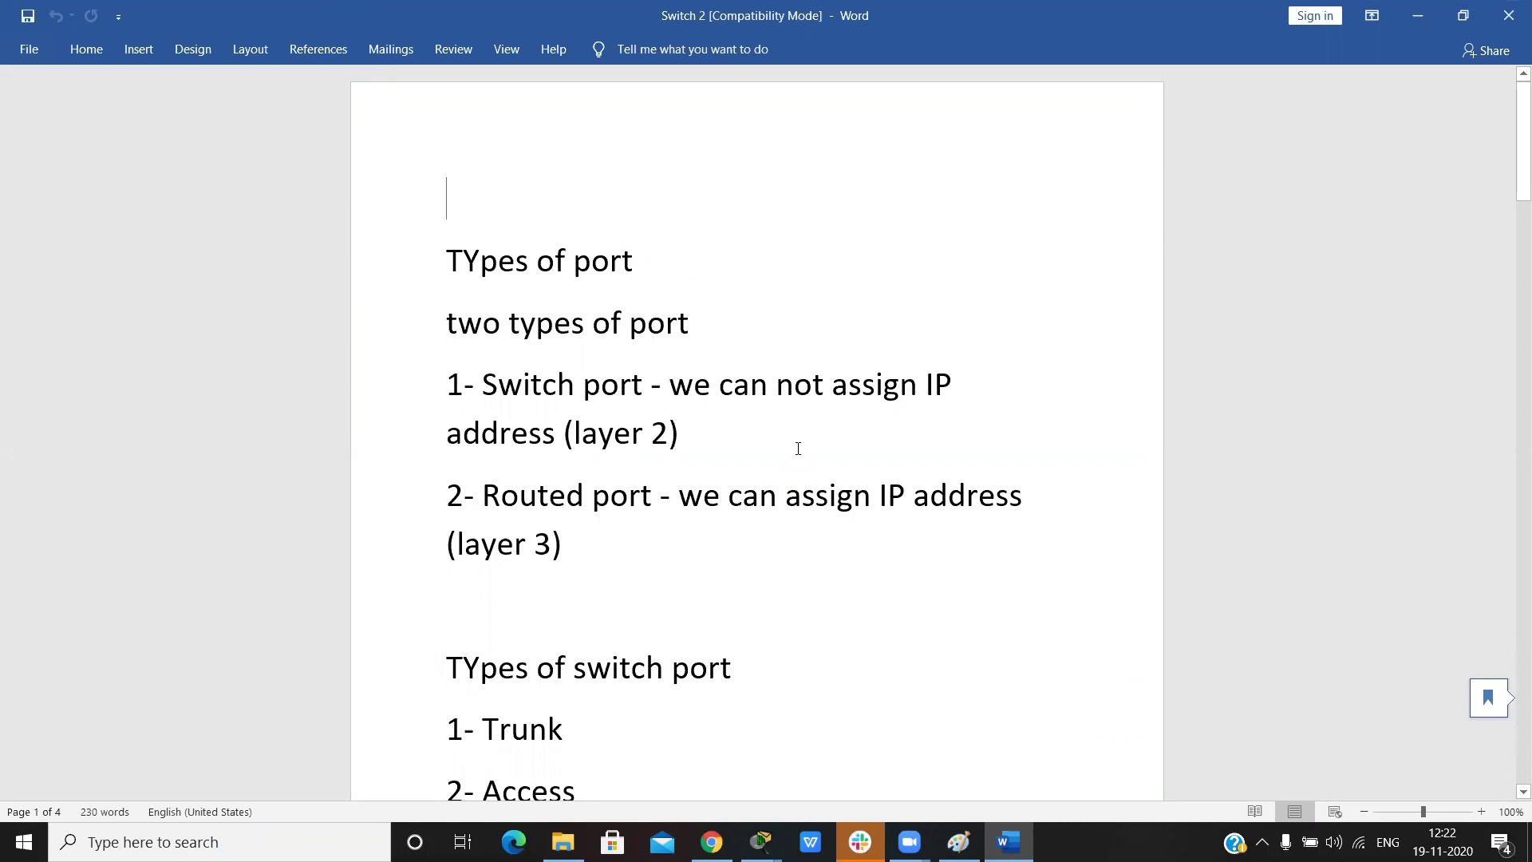
Read through the notes on port types, from switch and routed ports to access and trunk, down to the access port configuration
key(Down)
key(Down)
key(Down)
key(Down)
key(Down)
key(Down)
key(Down)
key(Down)
key(Down)
key(Down)
key(Down)
key(Down)
key(Down)
key(Down)
key(Down)
key(Down)
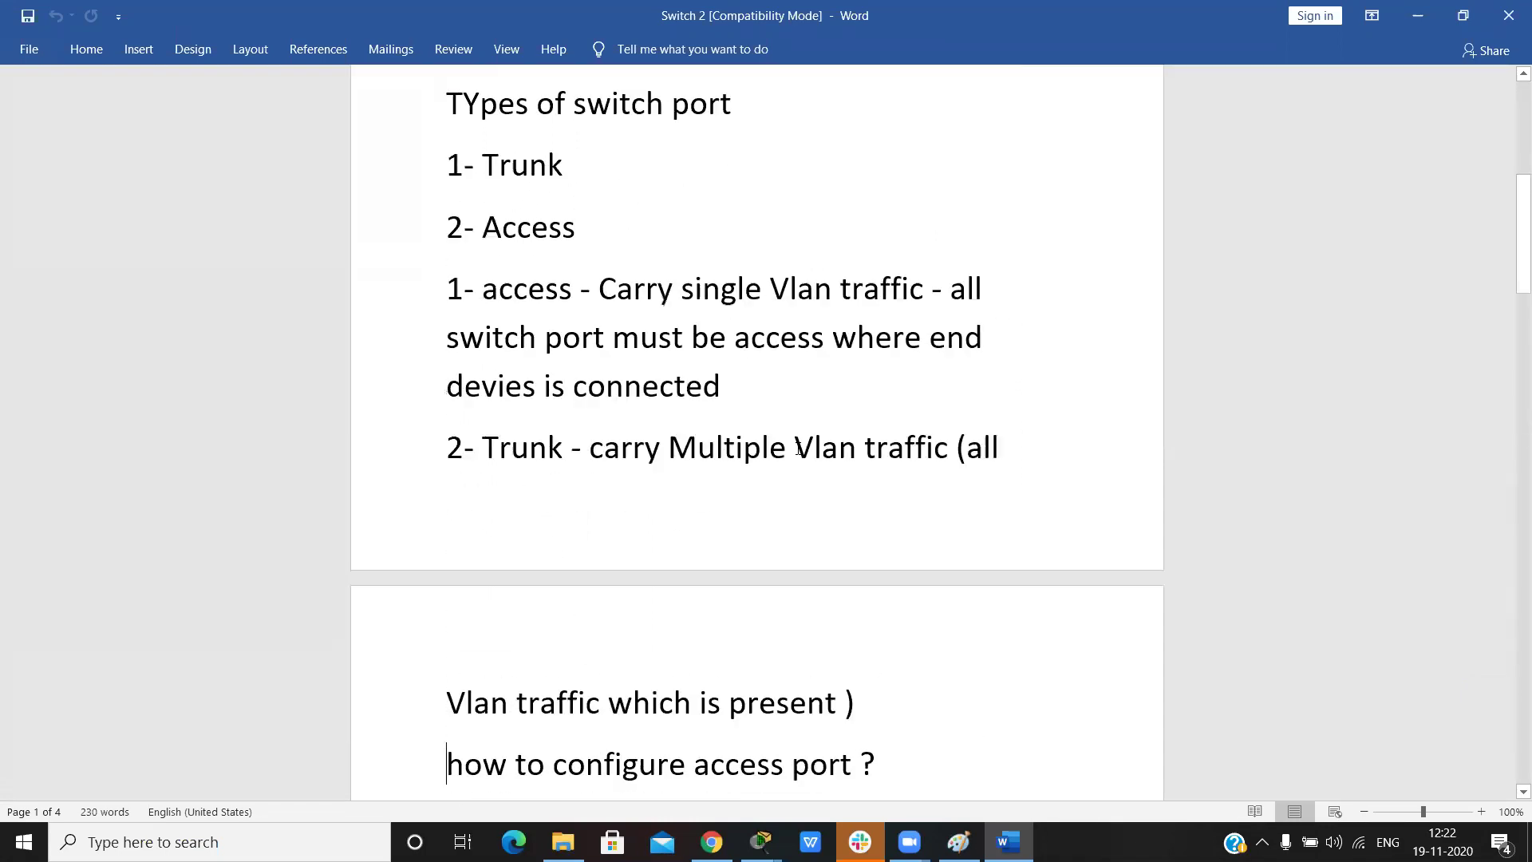
key(Down)
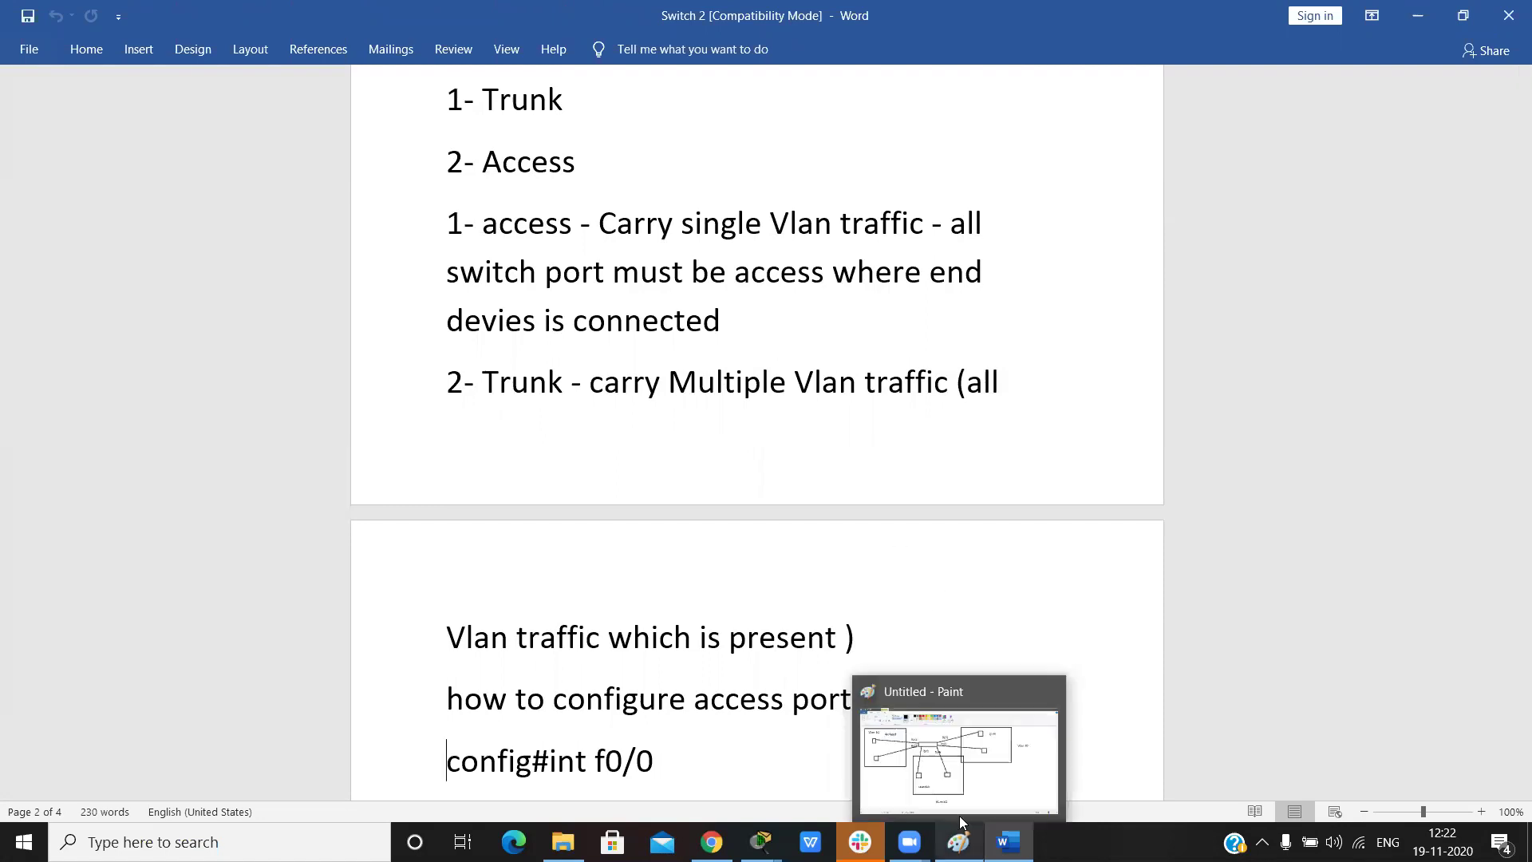
Switch to Paint and draw two wide switch rectangles, spaced apart side by side, in the blank area below the existing diagram
click(959, 816)
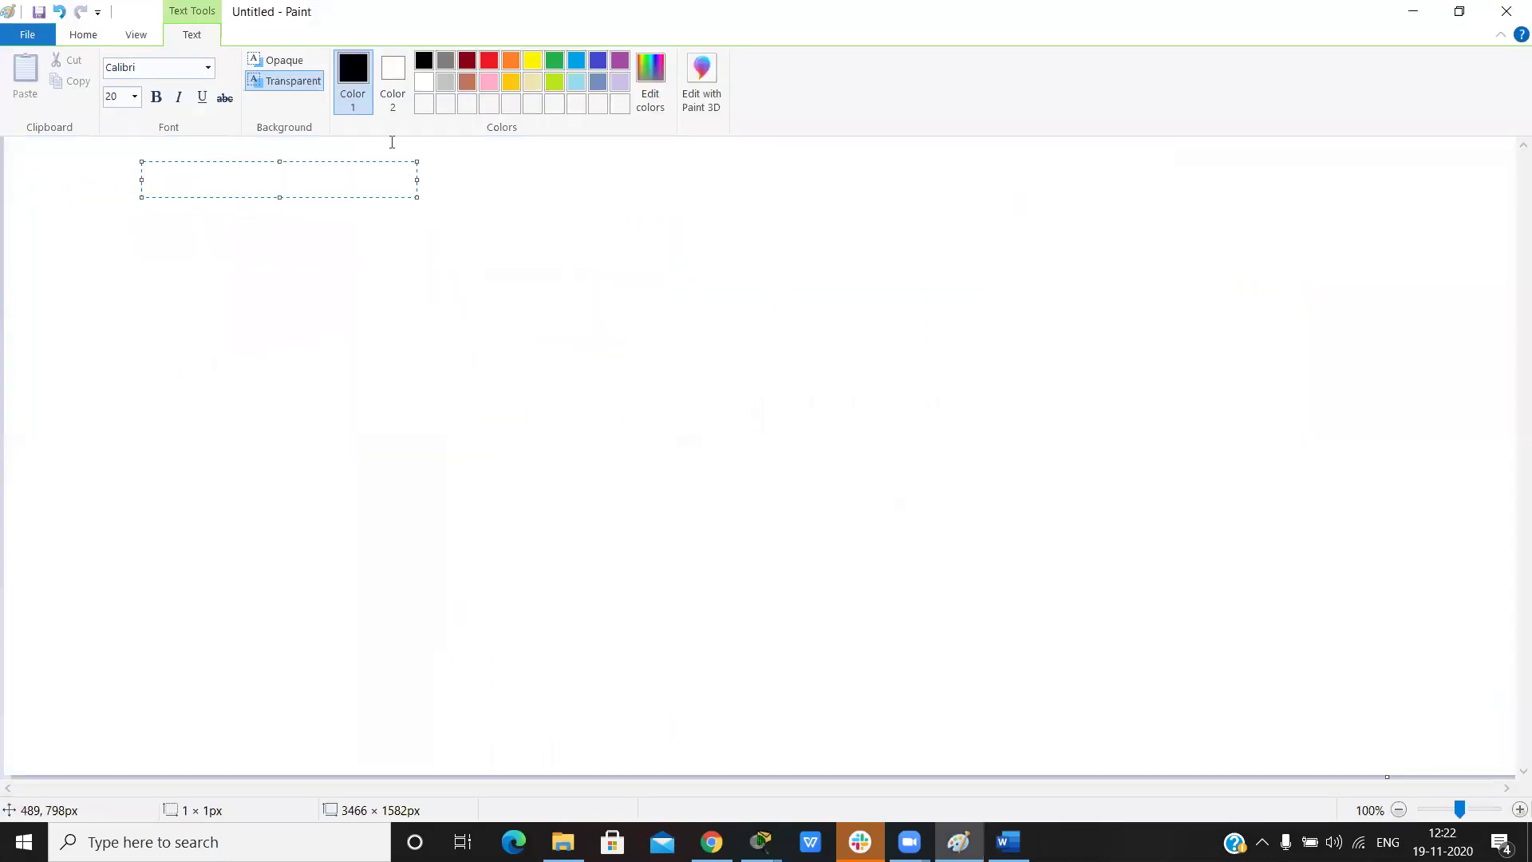
click(196, 140)
click(409, 62)
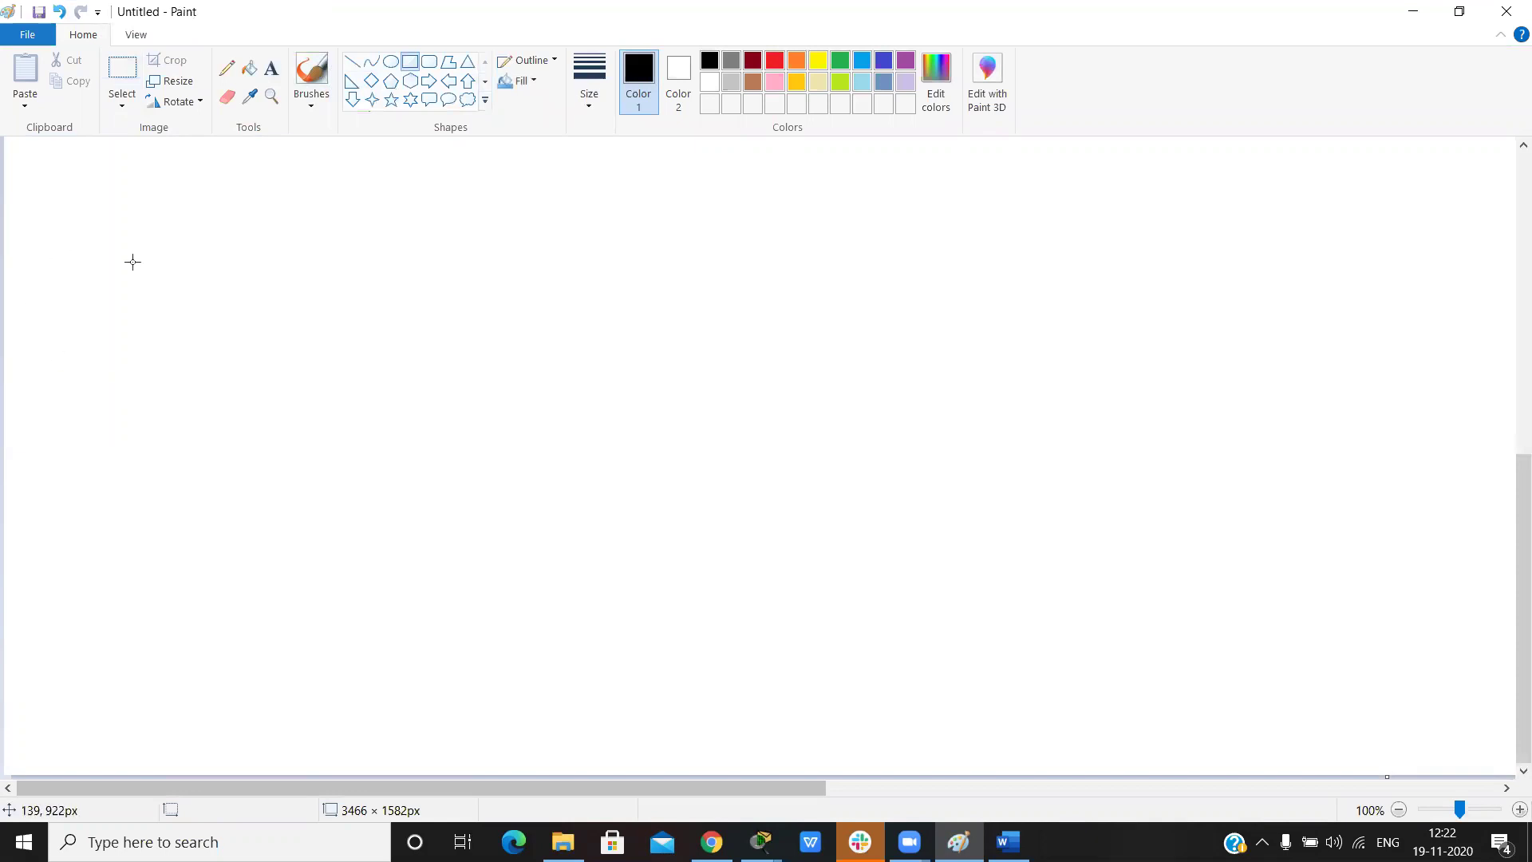
drag(133, 262, 323, 306)
click(491, 381)
drag(889, 262, 1109, 309)
click(1111, 380)
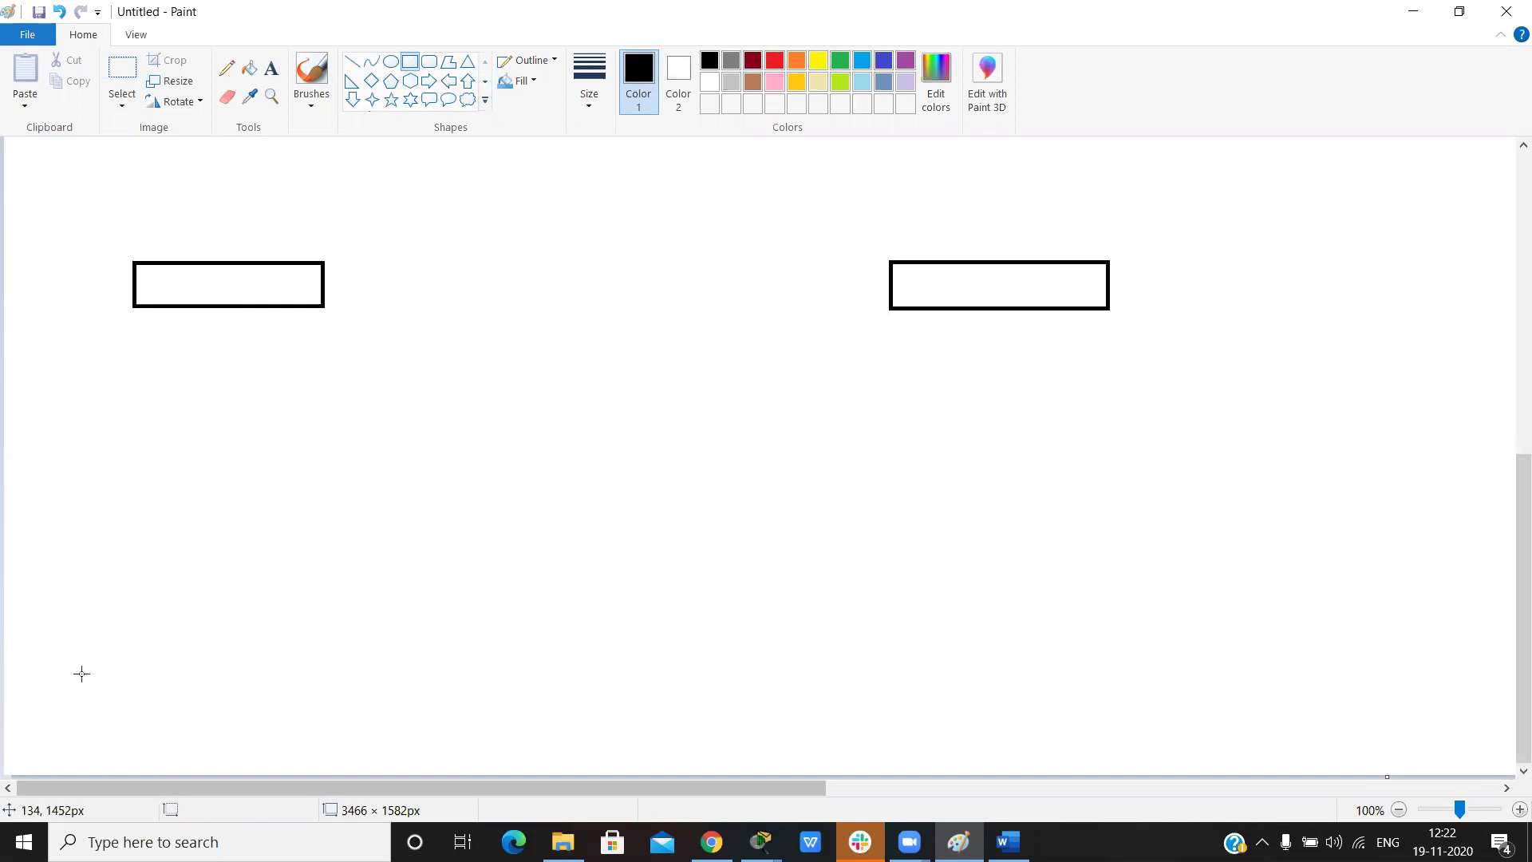
Draw a second pair of wide switch rectangles, spaced apart side by side, below the first pair
drag(152, 647, 344, 702)
click(479, 715)
drag(807, 624, 1047, 684)
click(1125, 707)
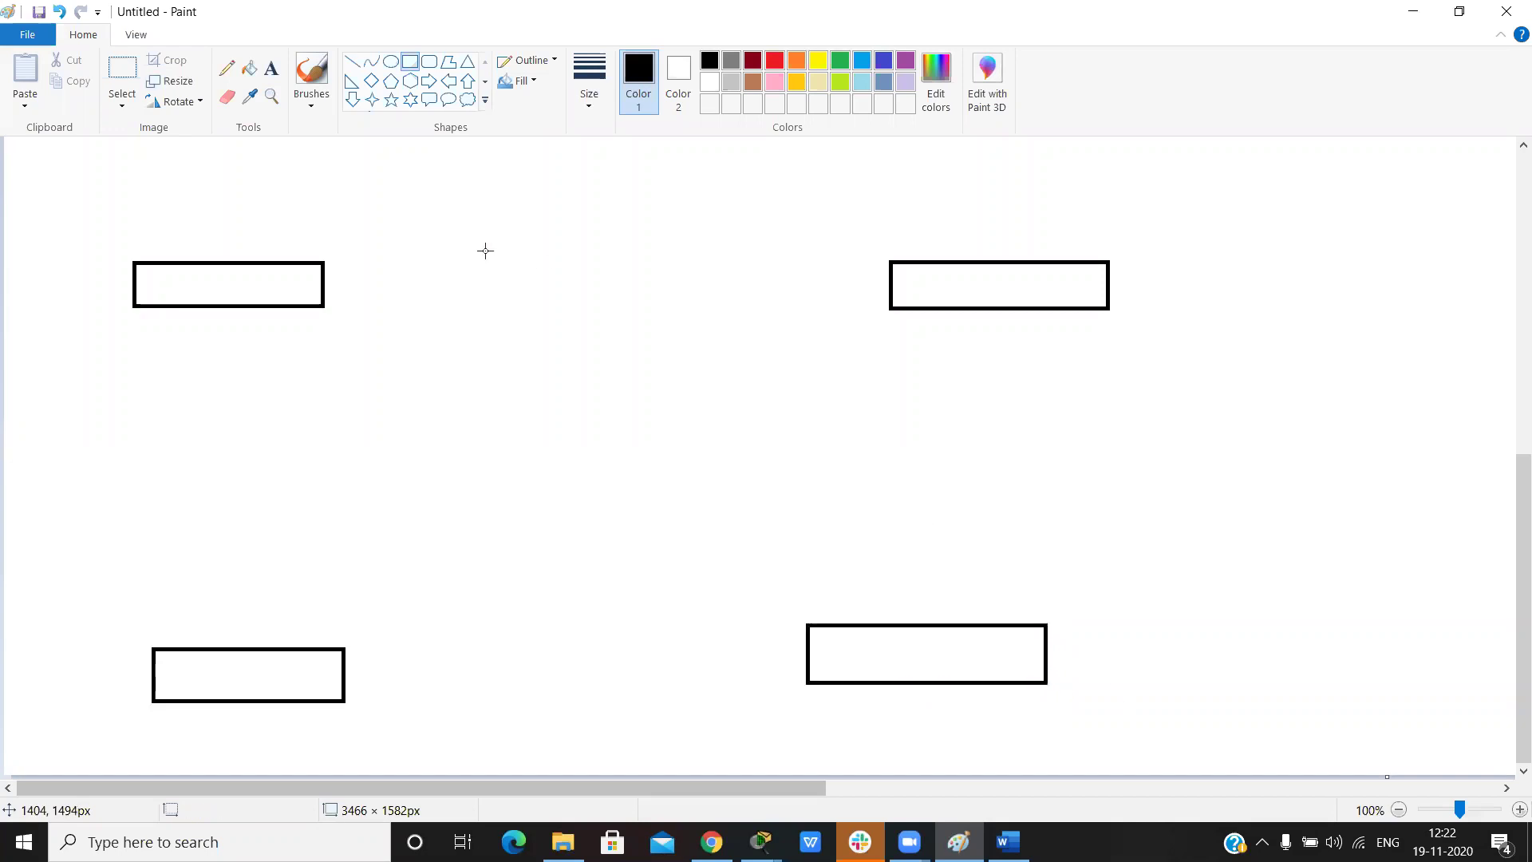
Connect the two switches of the upper pair and the two of the lower pair with one horizontal line each
click(356, 62)
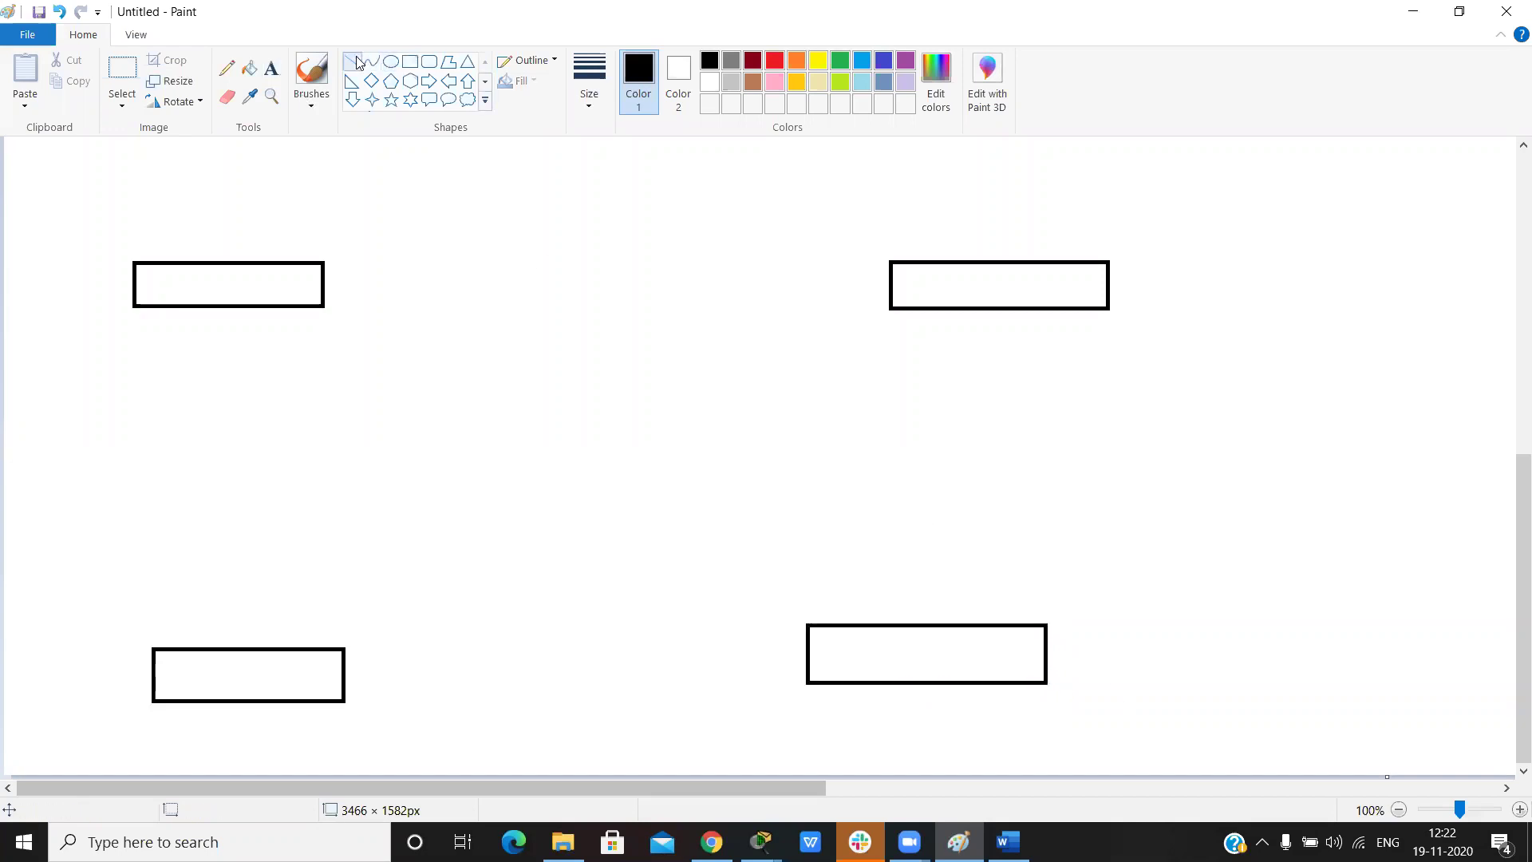
drag(324, 282, 890, 284)
click(911, 311)
drag(344, 667, 811, 669)
click(865, 701)
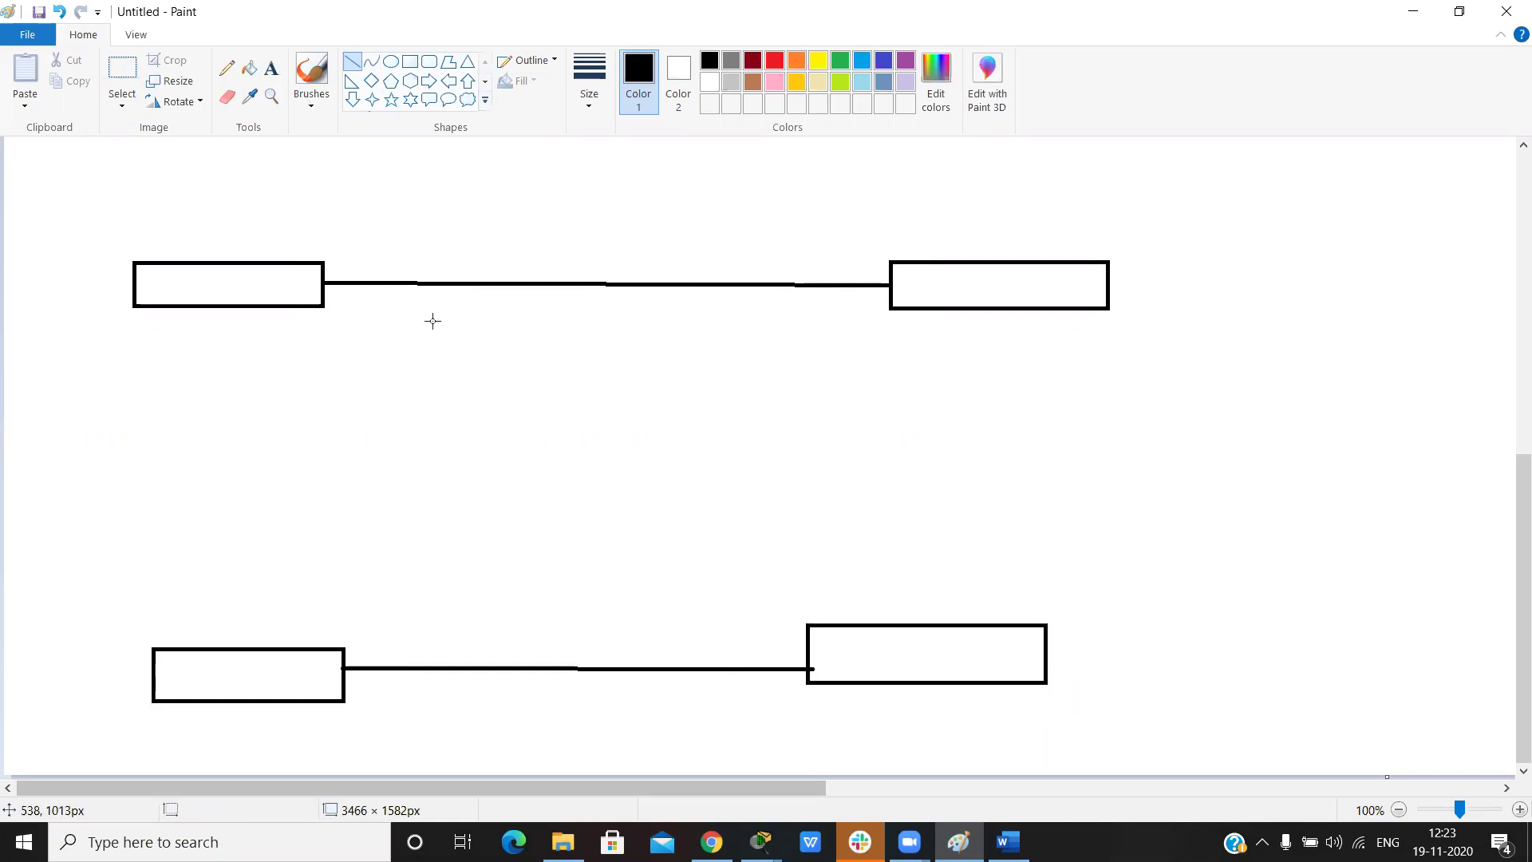
Label each switch of the upper pair with the two-line text "Vlan 10" and "Vlan 20" above its rectangle
click(273, 70)
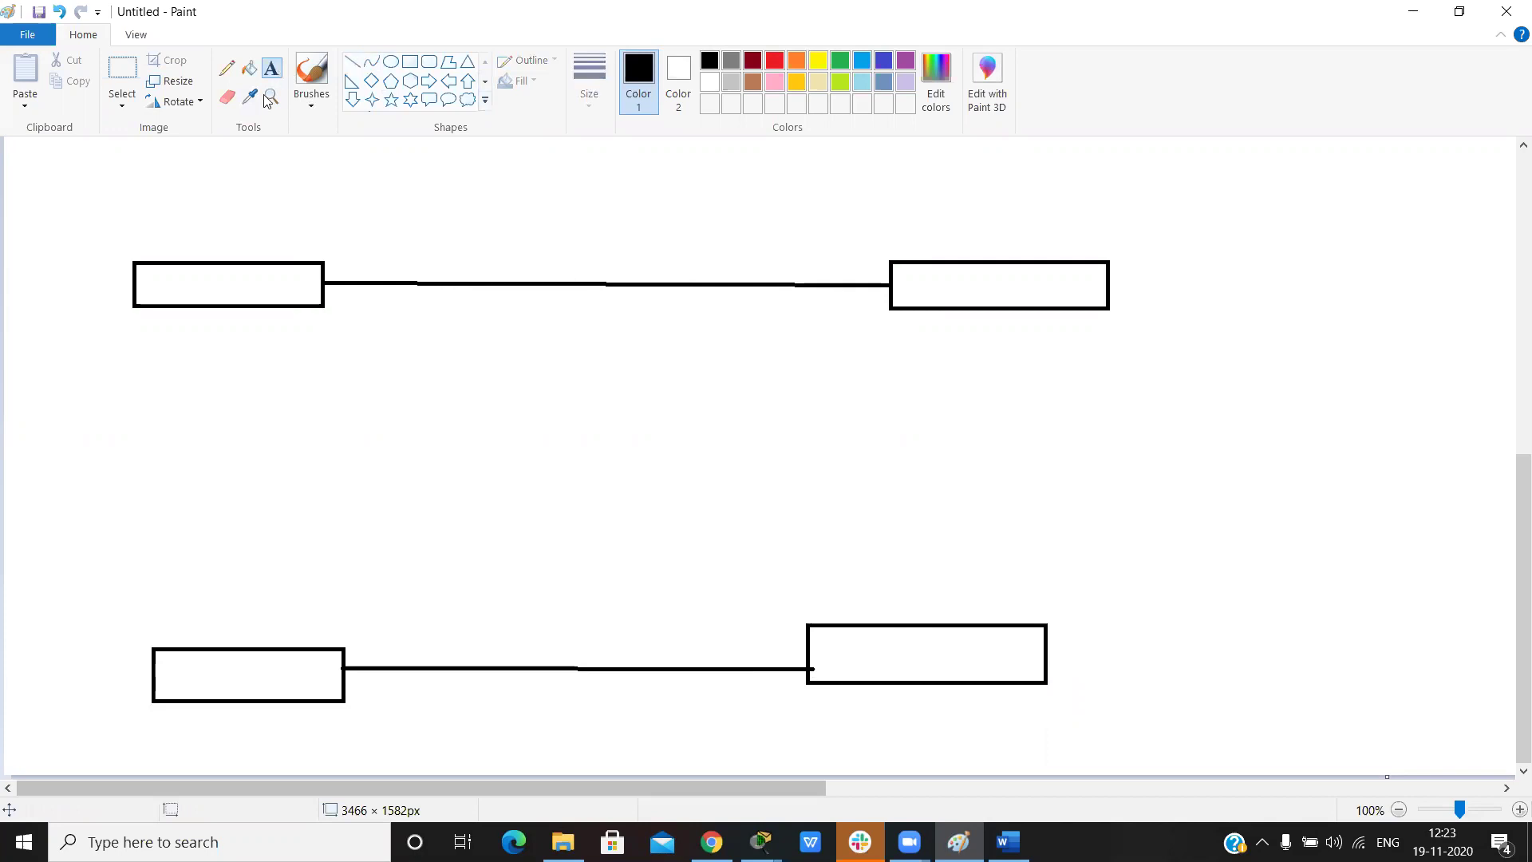
click(168, 175)
text(Vlan 10)
key(Return)
text(Vlan 20)
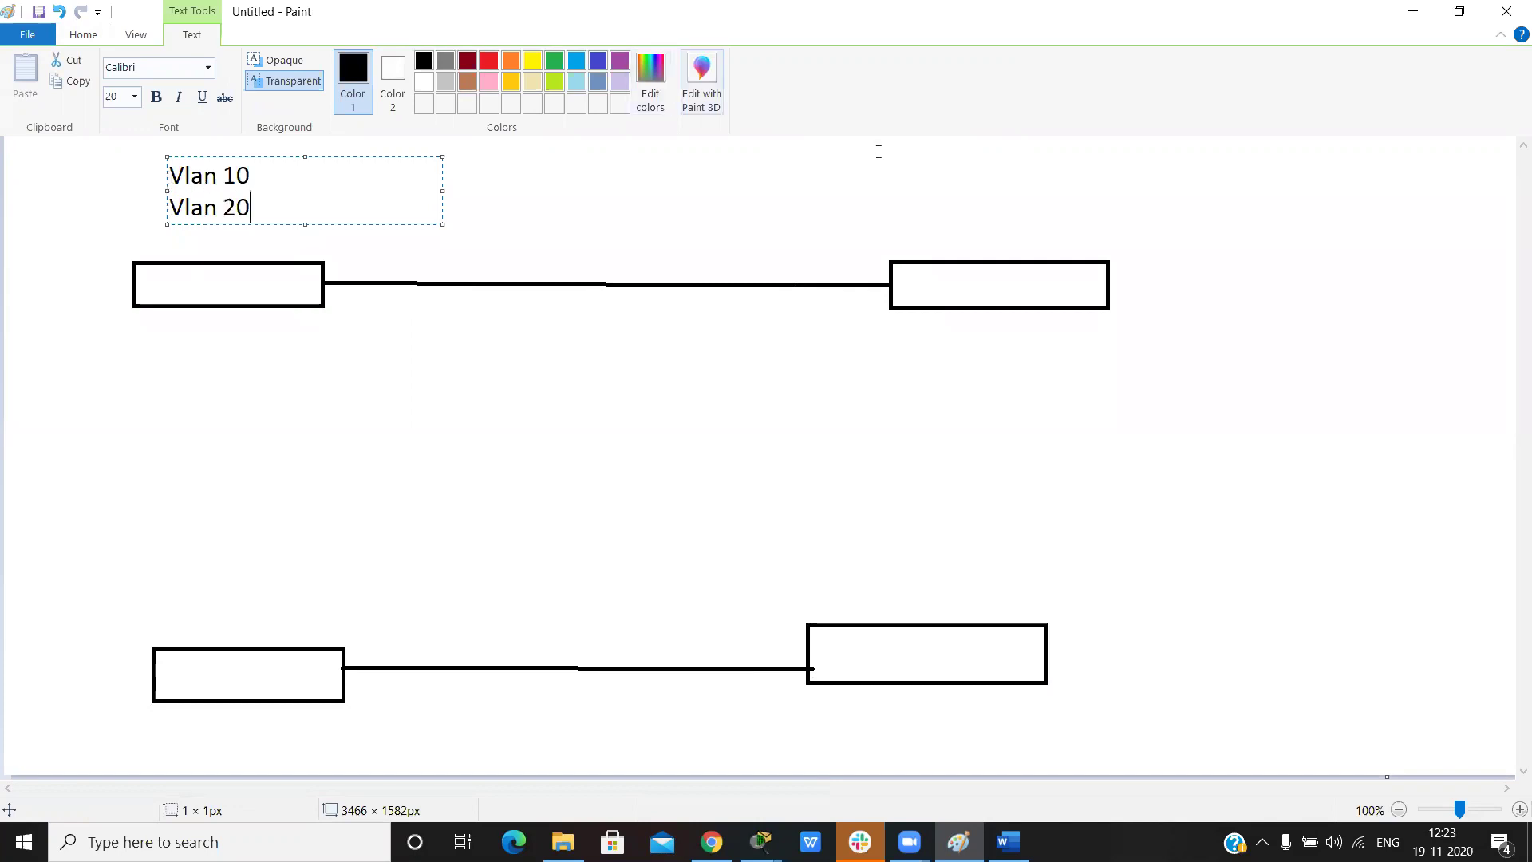
click(868, 147)
click(868, 147)
text(Vlan 10)
key(Return)
text(Vlan 20)
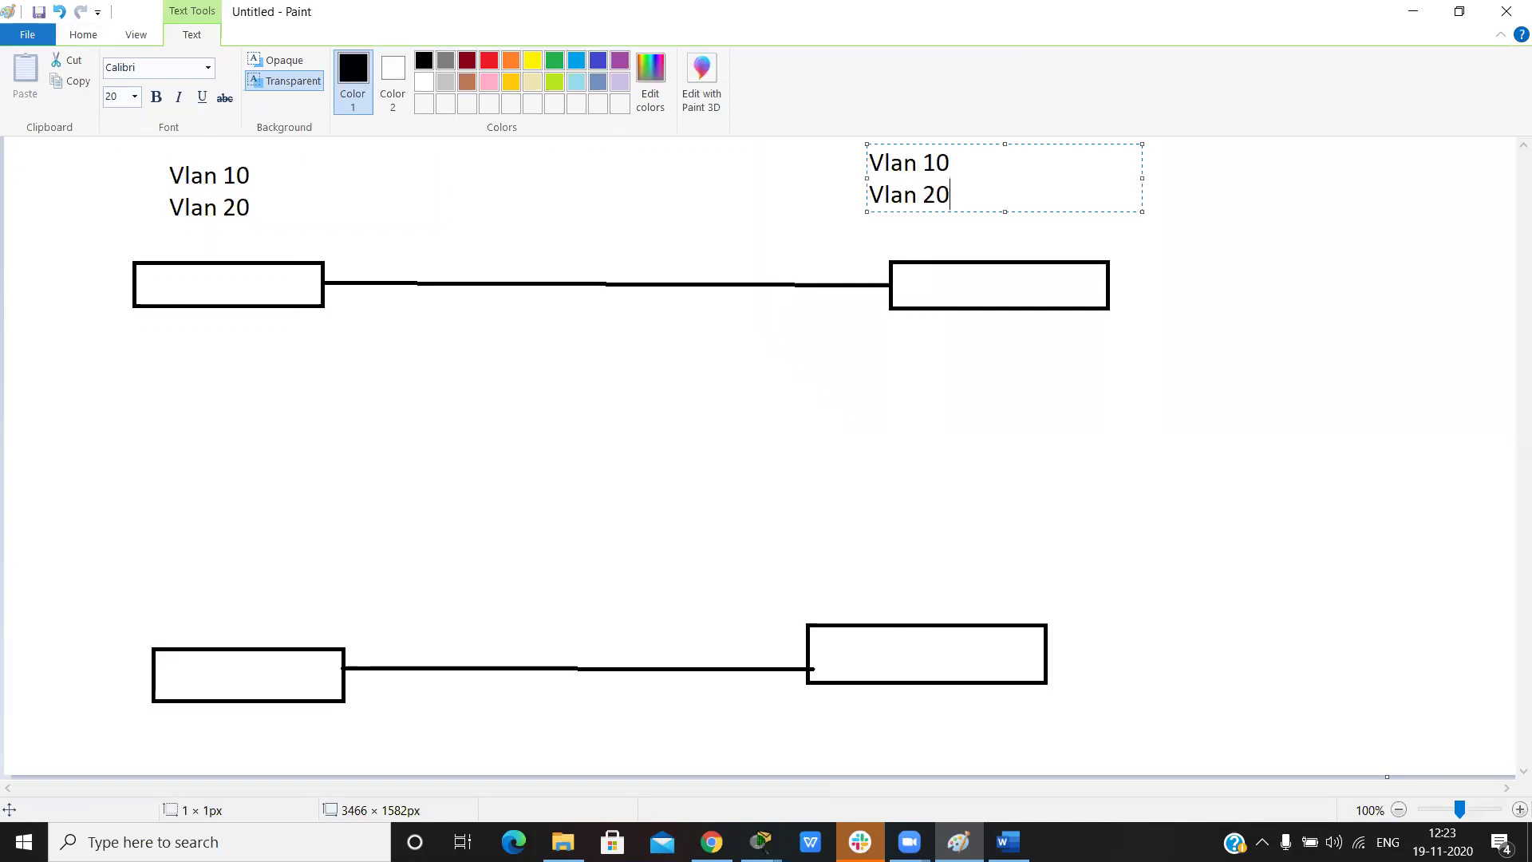
Label both switches of the lower pair with VLAN 10 and Vlan 20 on two lines above their rectangles
click(183, 569)
click(183, 569)
text(VLan 10)
key(Return)
text(Vlan 20)
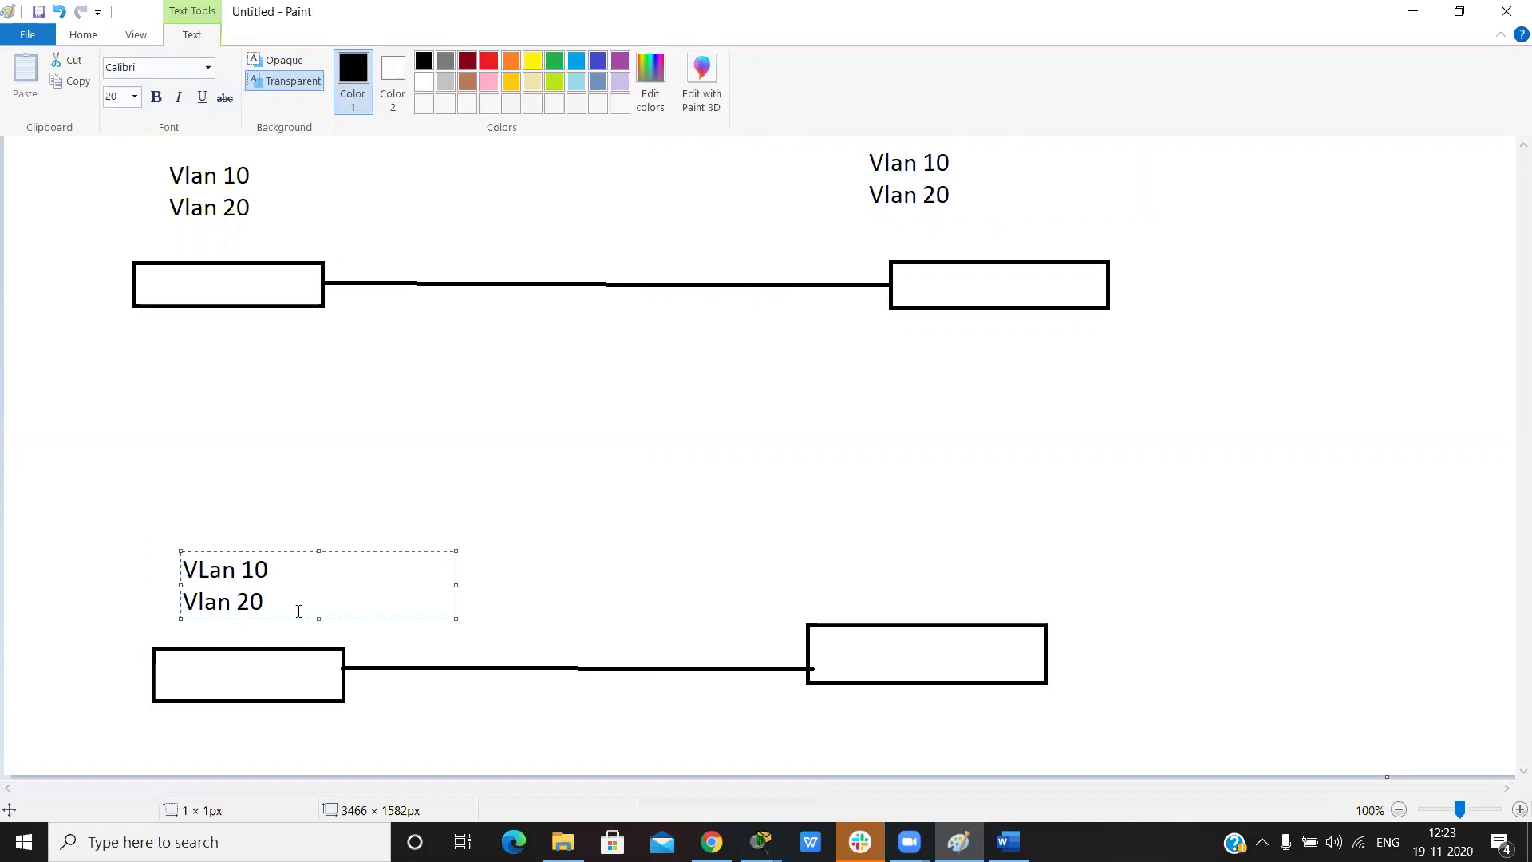
click(863, 540)
click(863, 541)
text(Vlan 10)
key(Return)
text(Vlan 20)
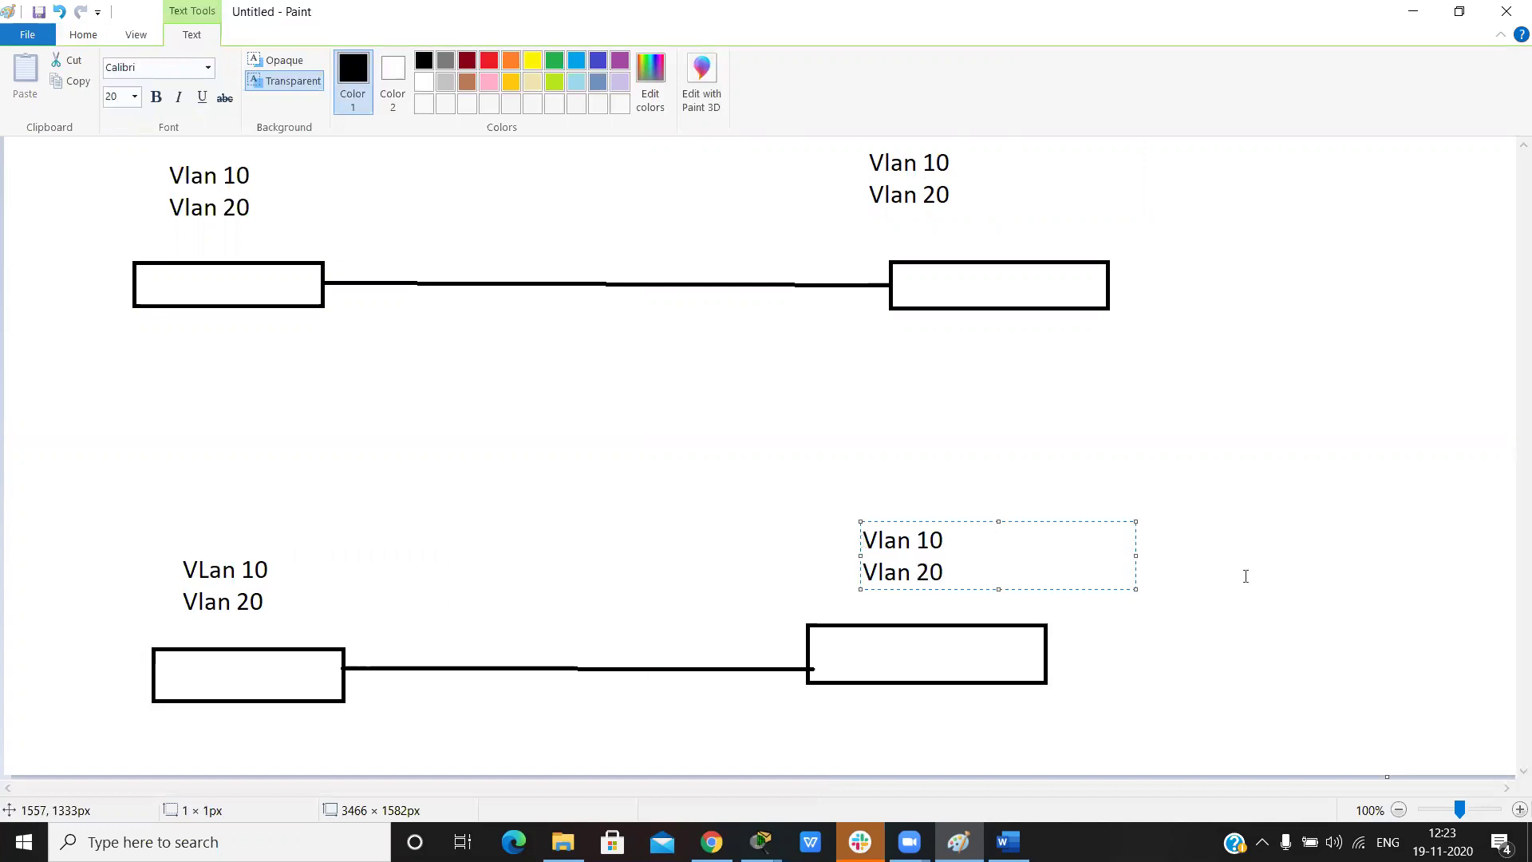
click(1246, 576)
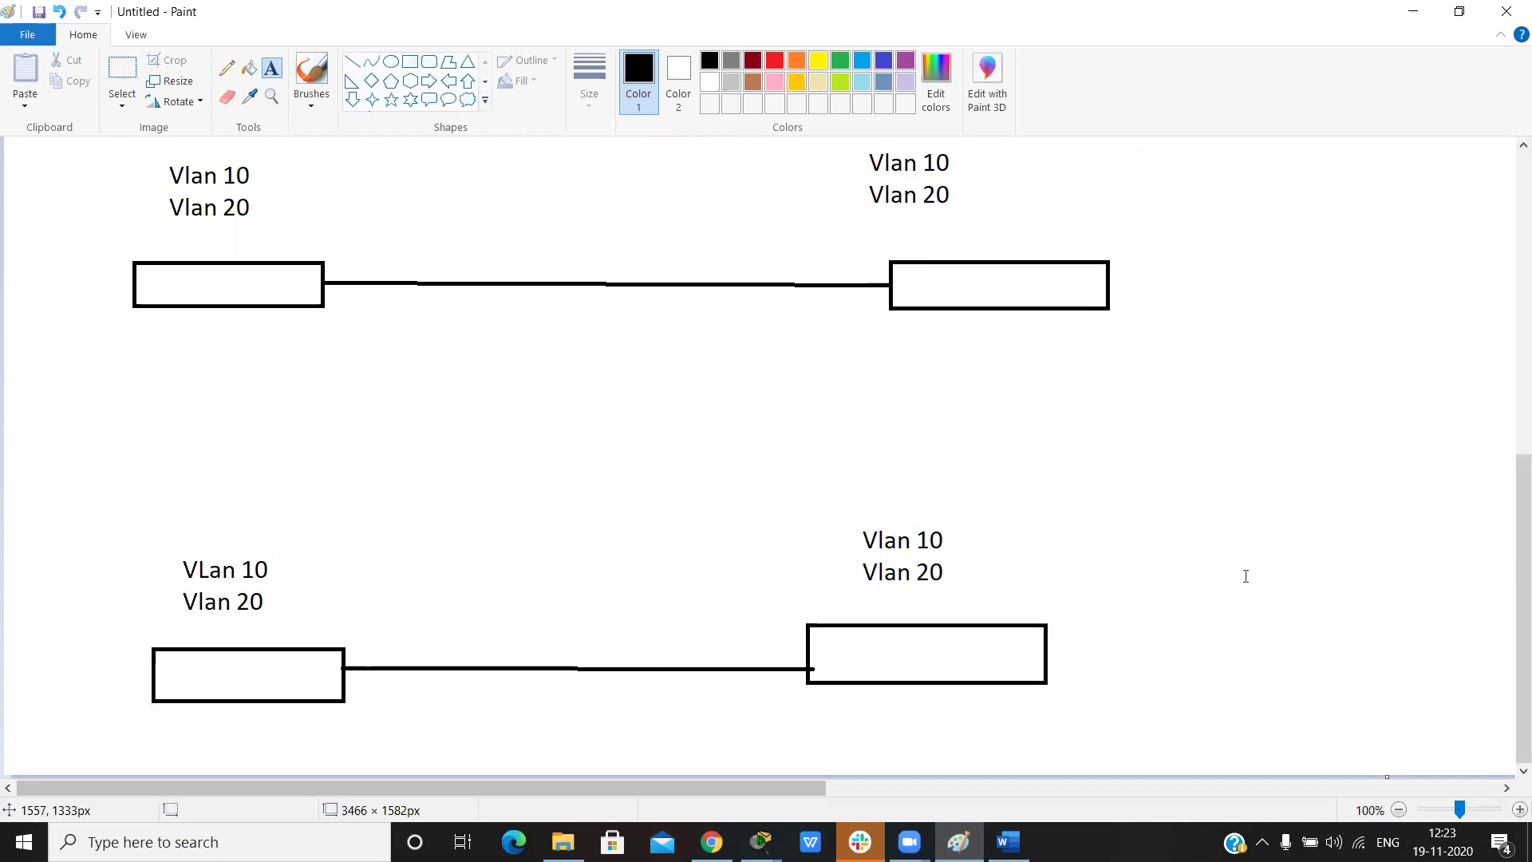
click(888, 162)
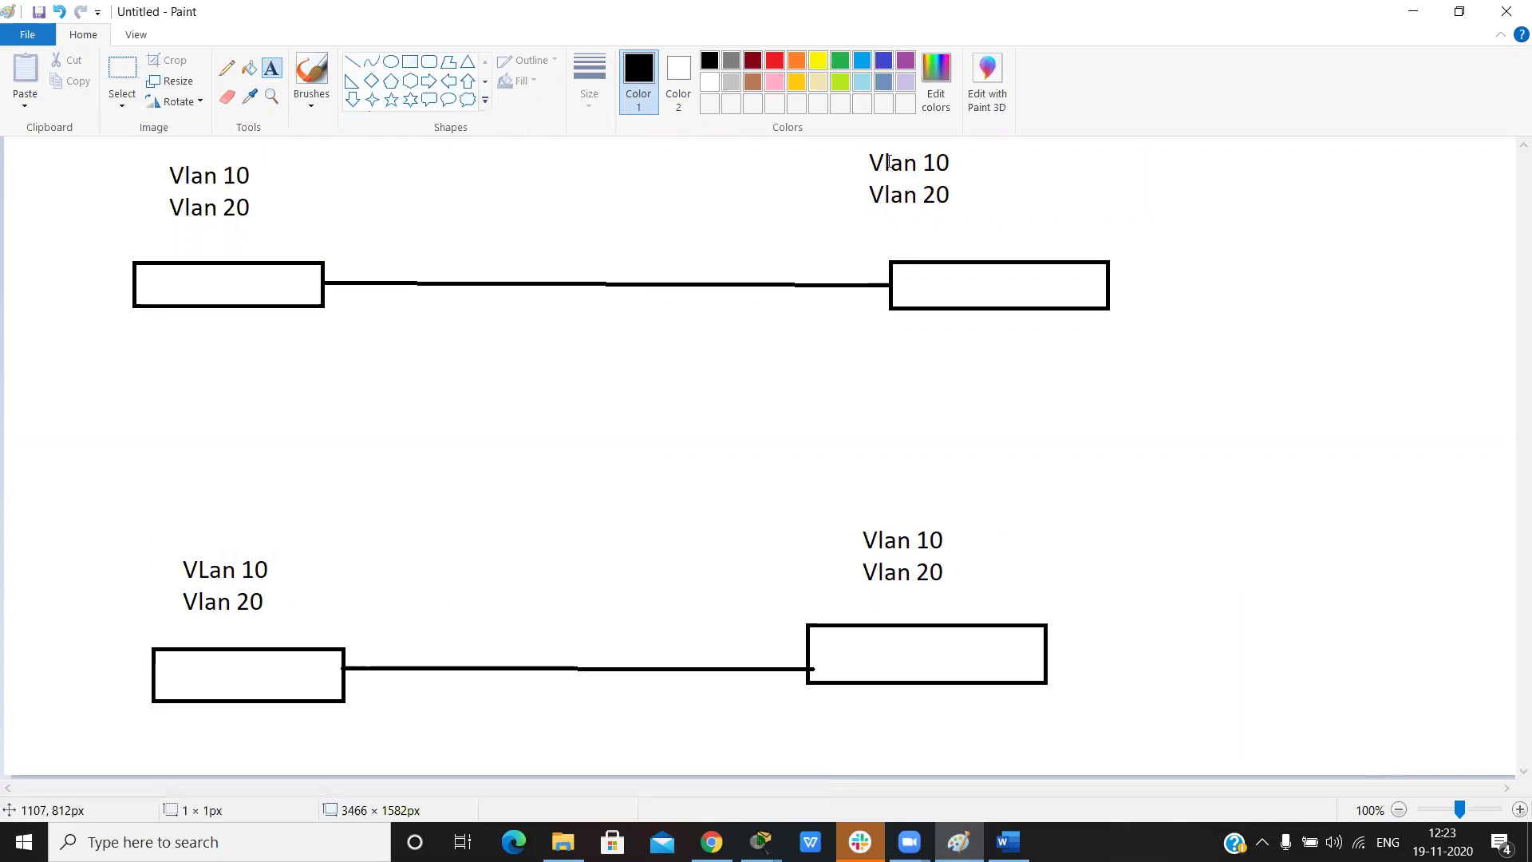
click(537, 171)
Draw a second link line between the upper two switches, parallel to and just below the existing one
click(352, 61)
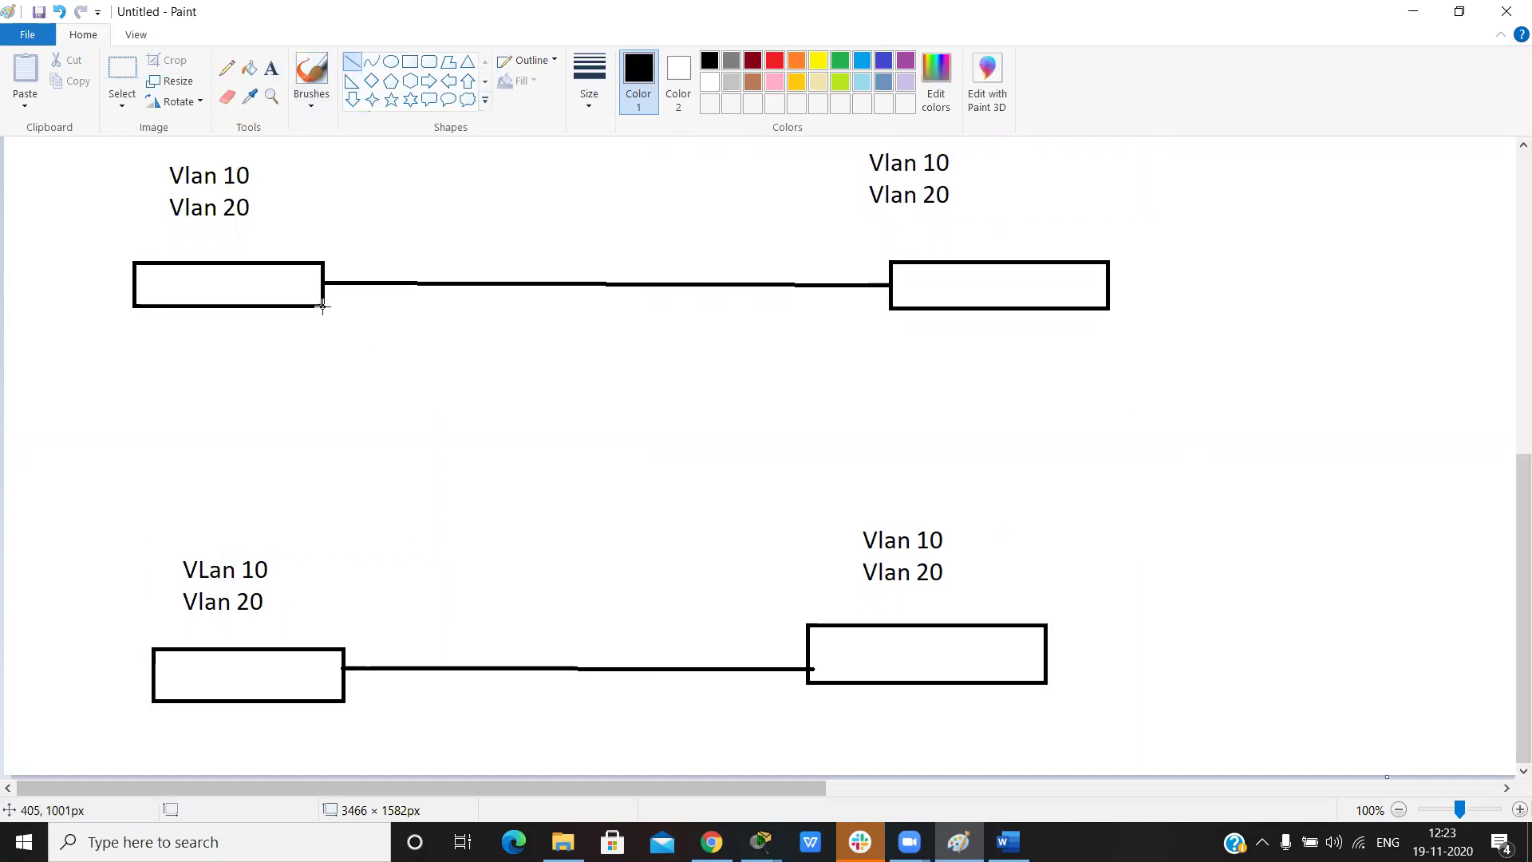
drag(324, 305, 735, 309)
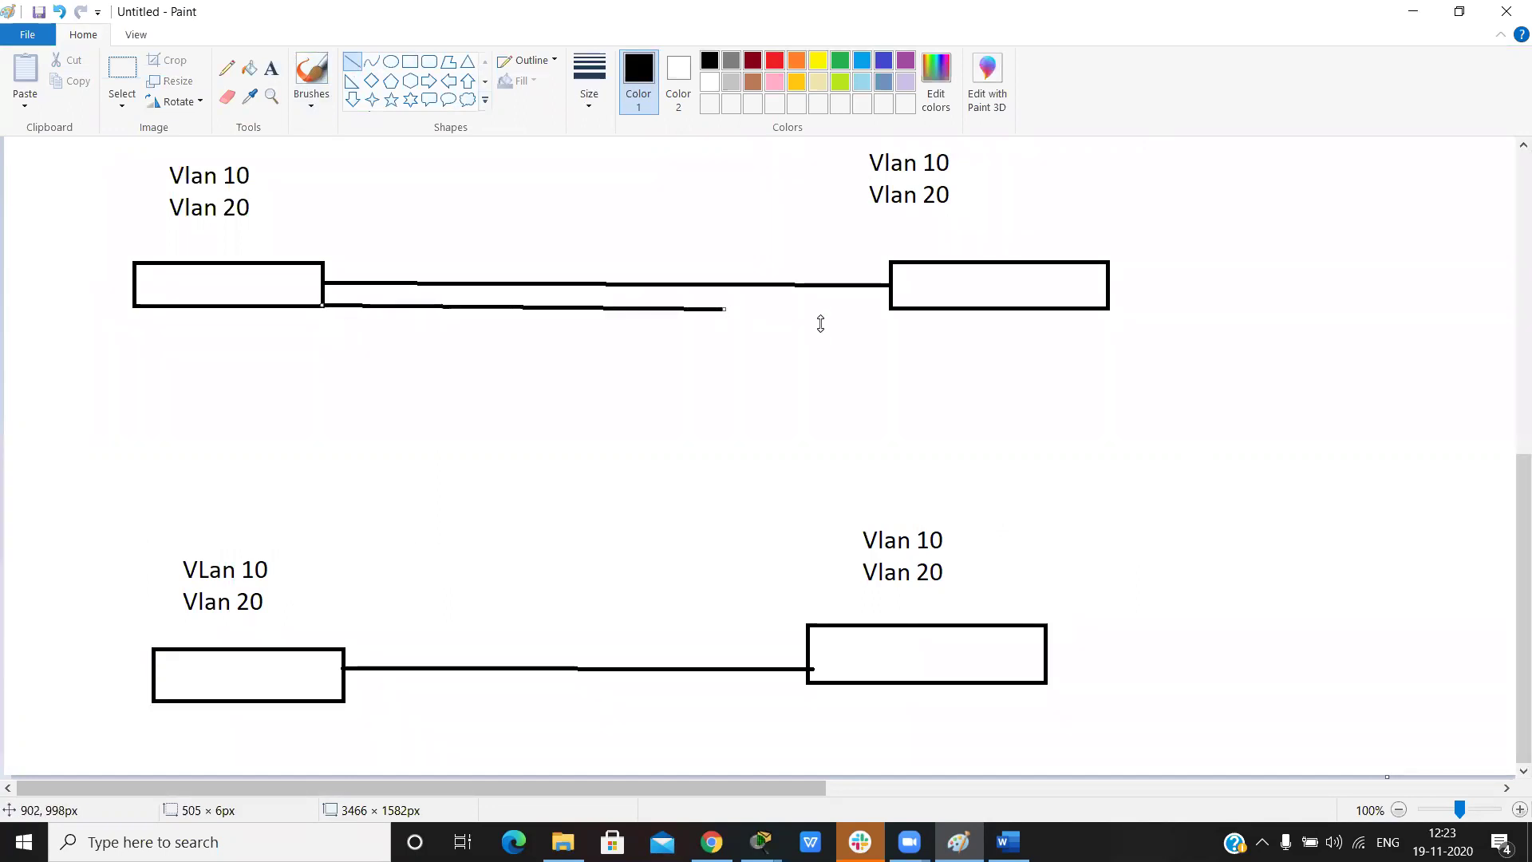
drag(873, 292, 891, 304)
click(923, 342)
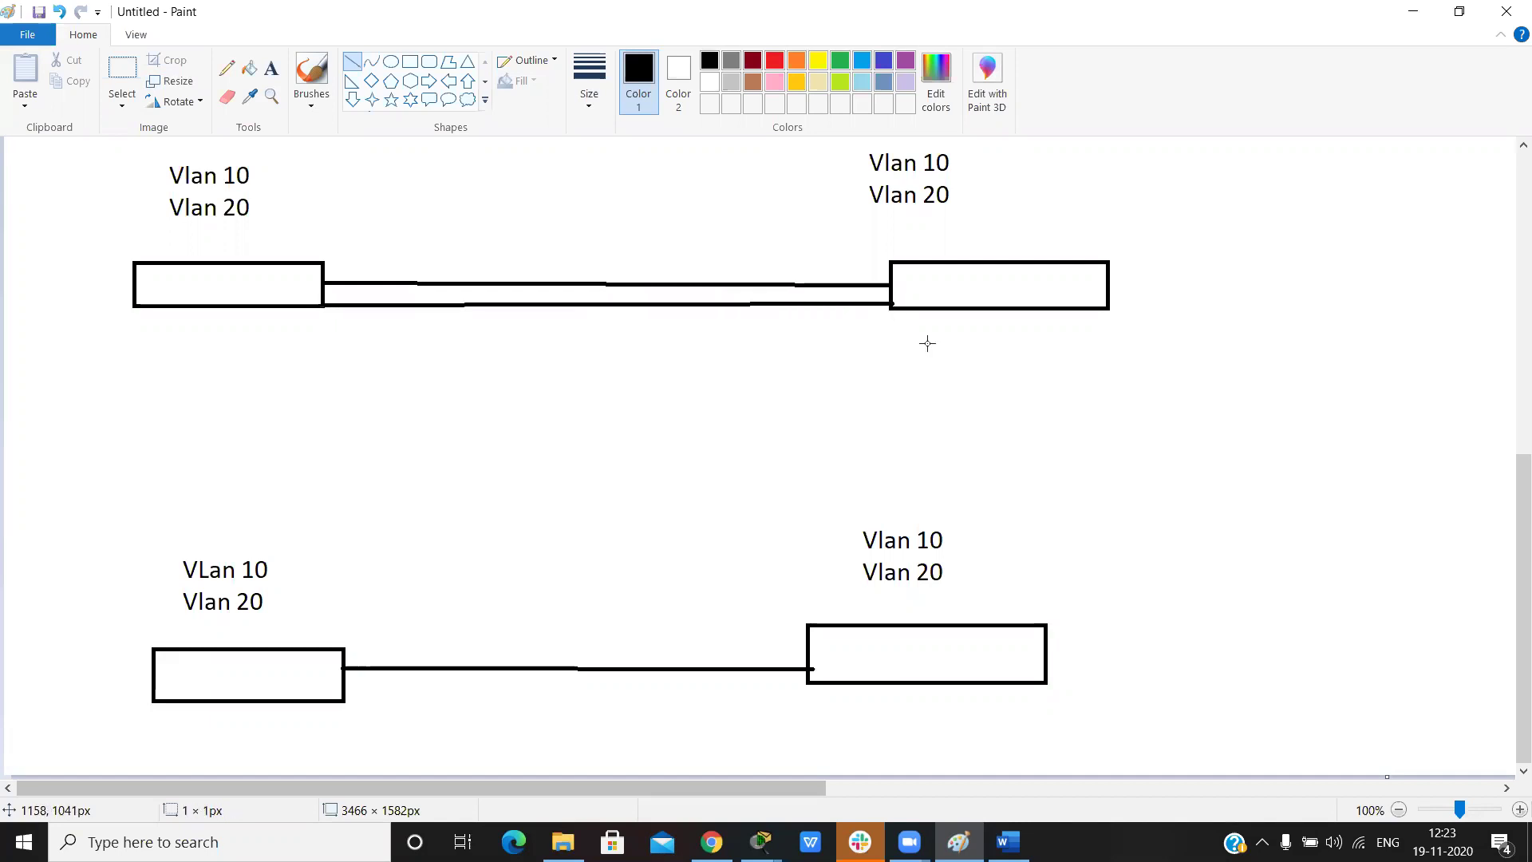
Add the label "Access" above the upper pair's double link and "Trunk" above the lower pair's single link
click(272, 68)
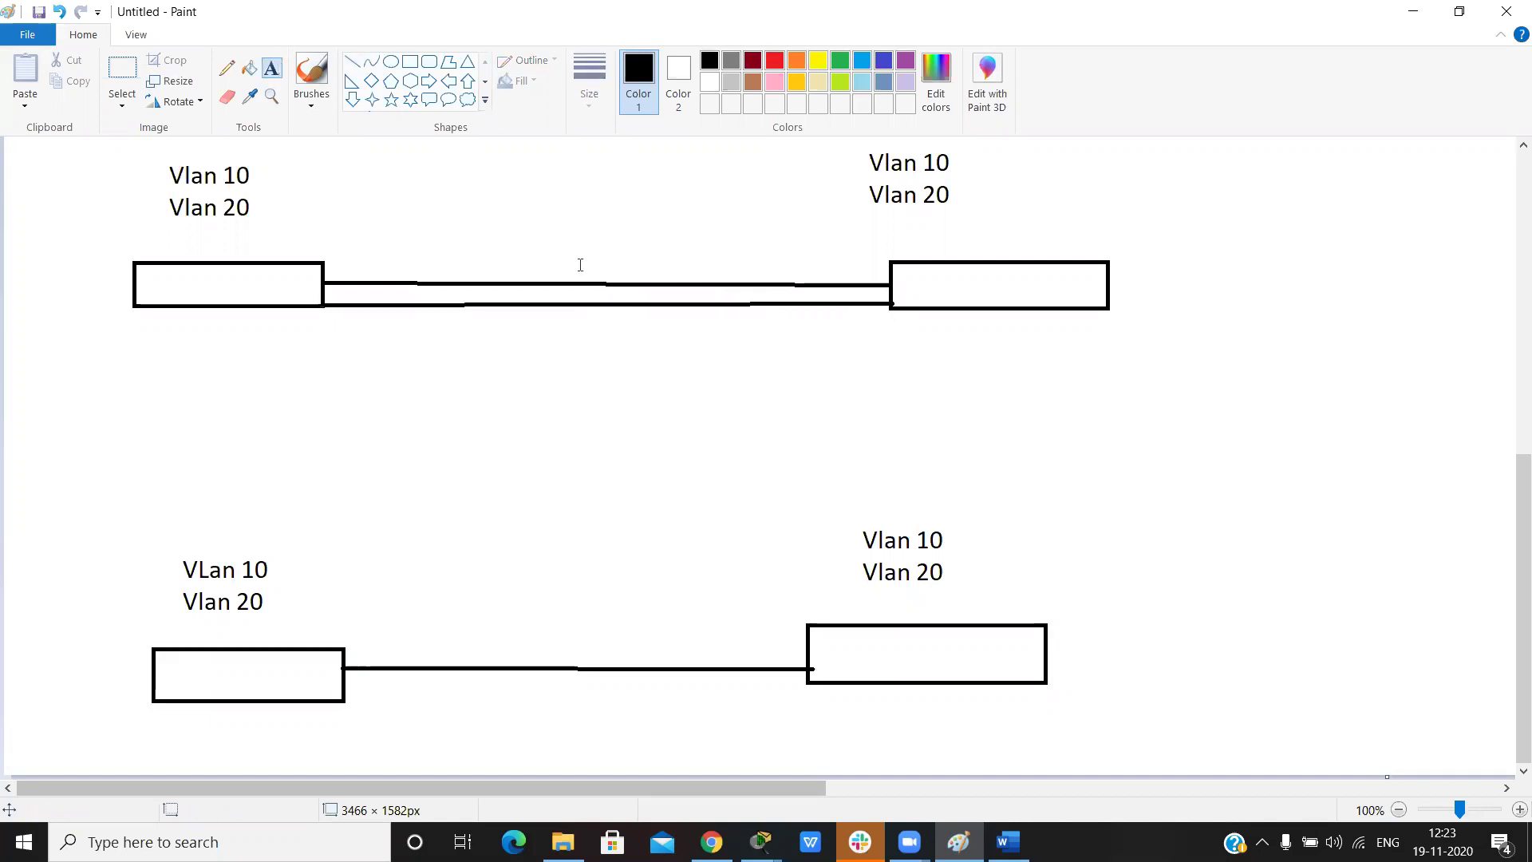
click(513, 244)
text(Access)
click(529, 282)
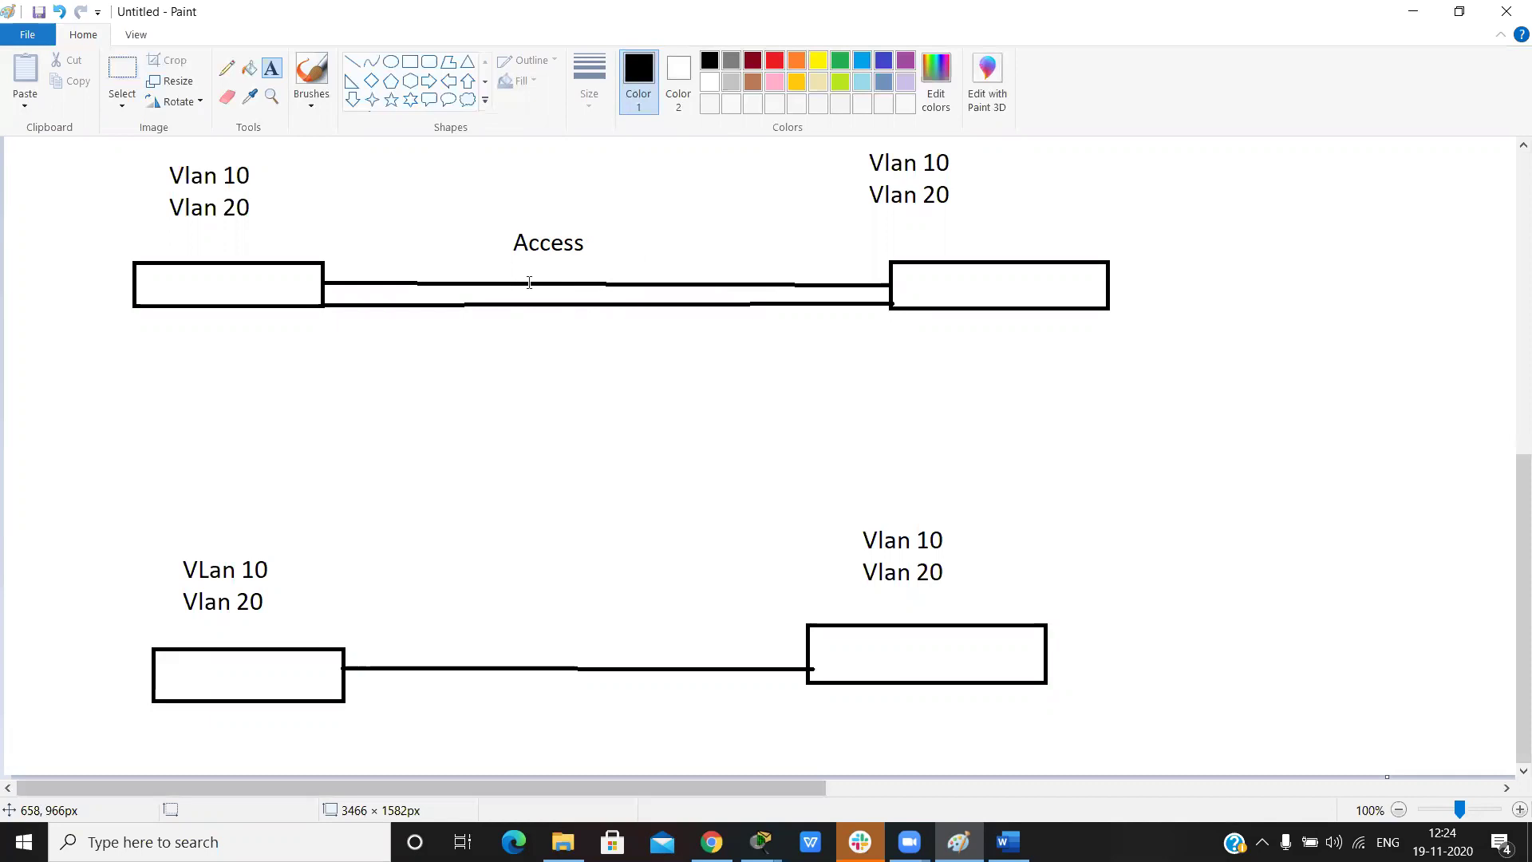
click(486, 633)
text(Trunk)
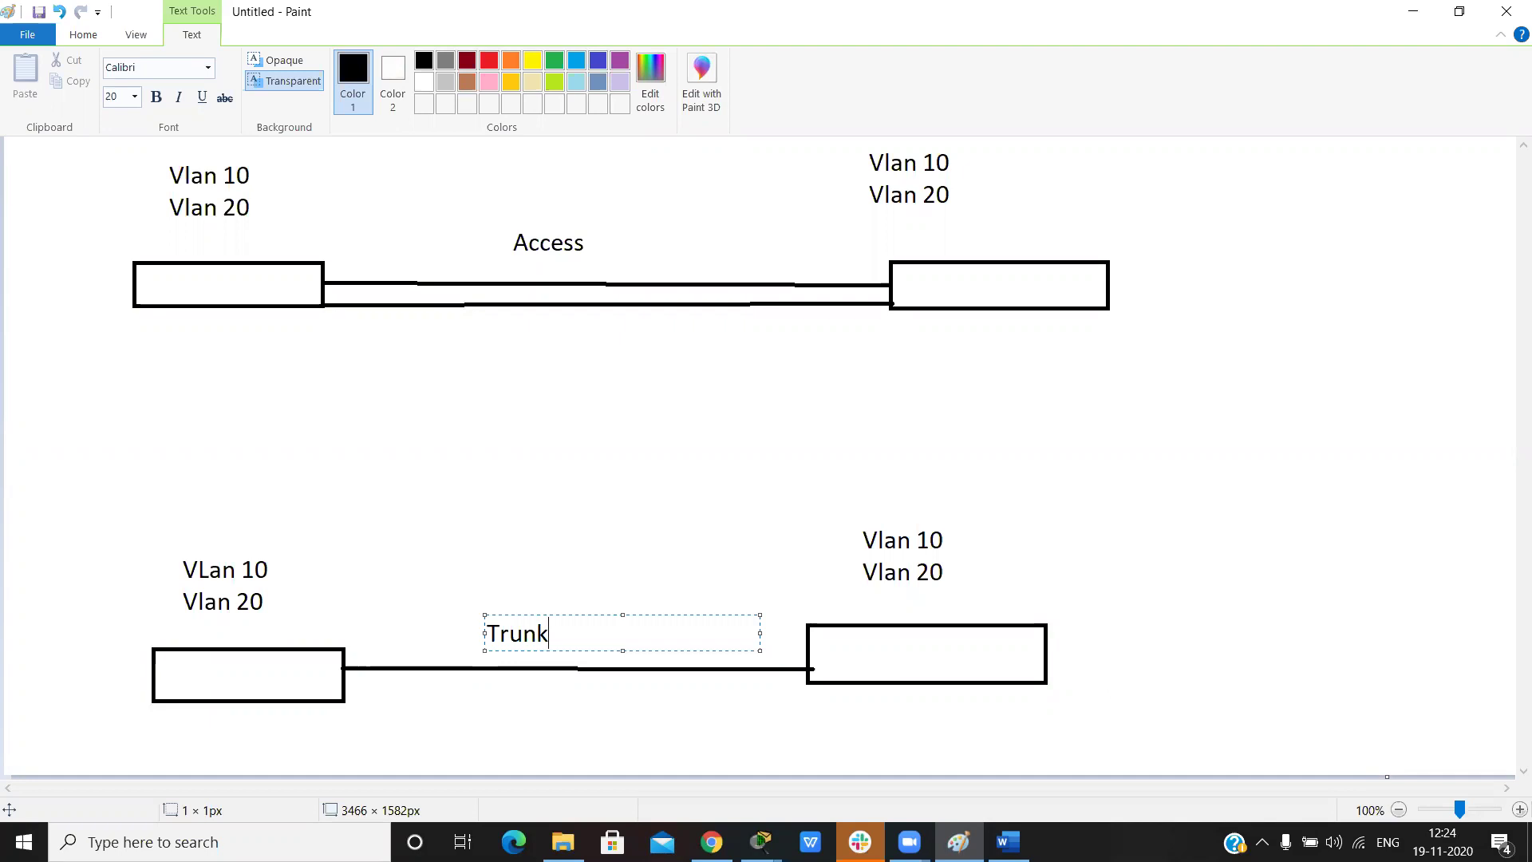
click(926, 431)
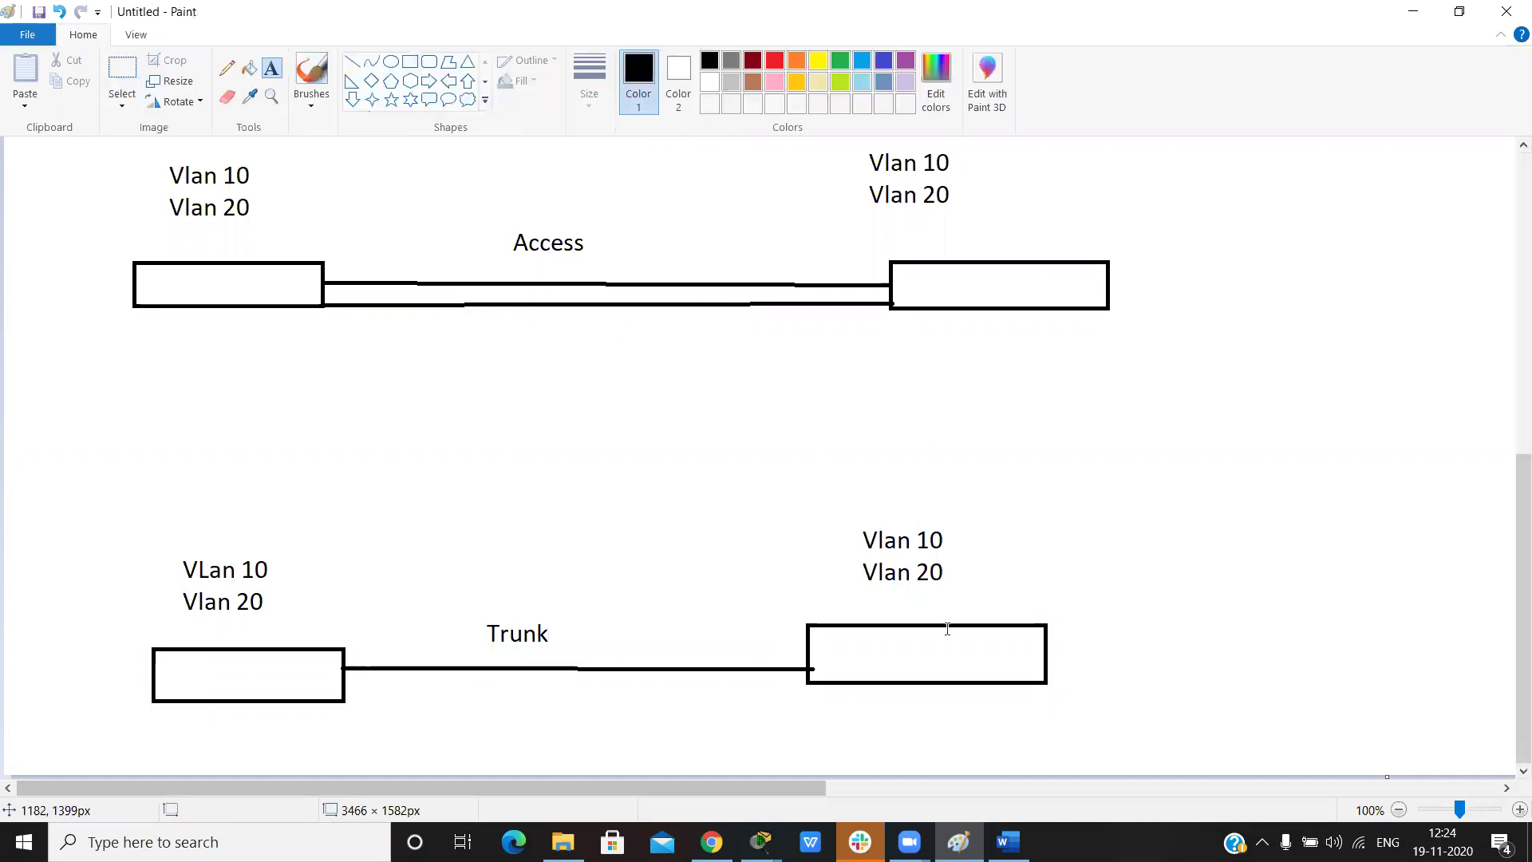
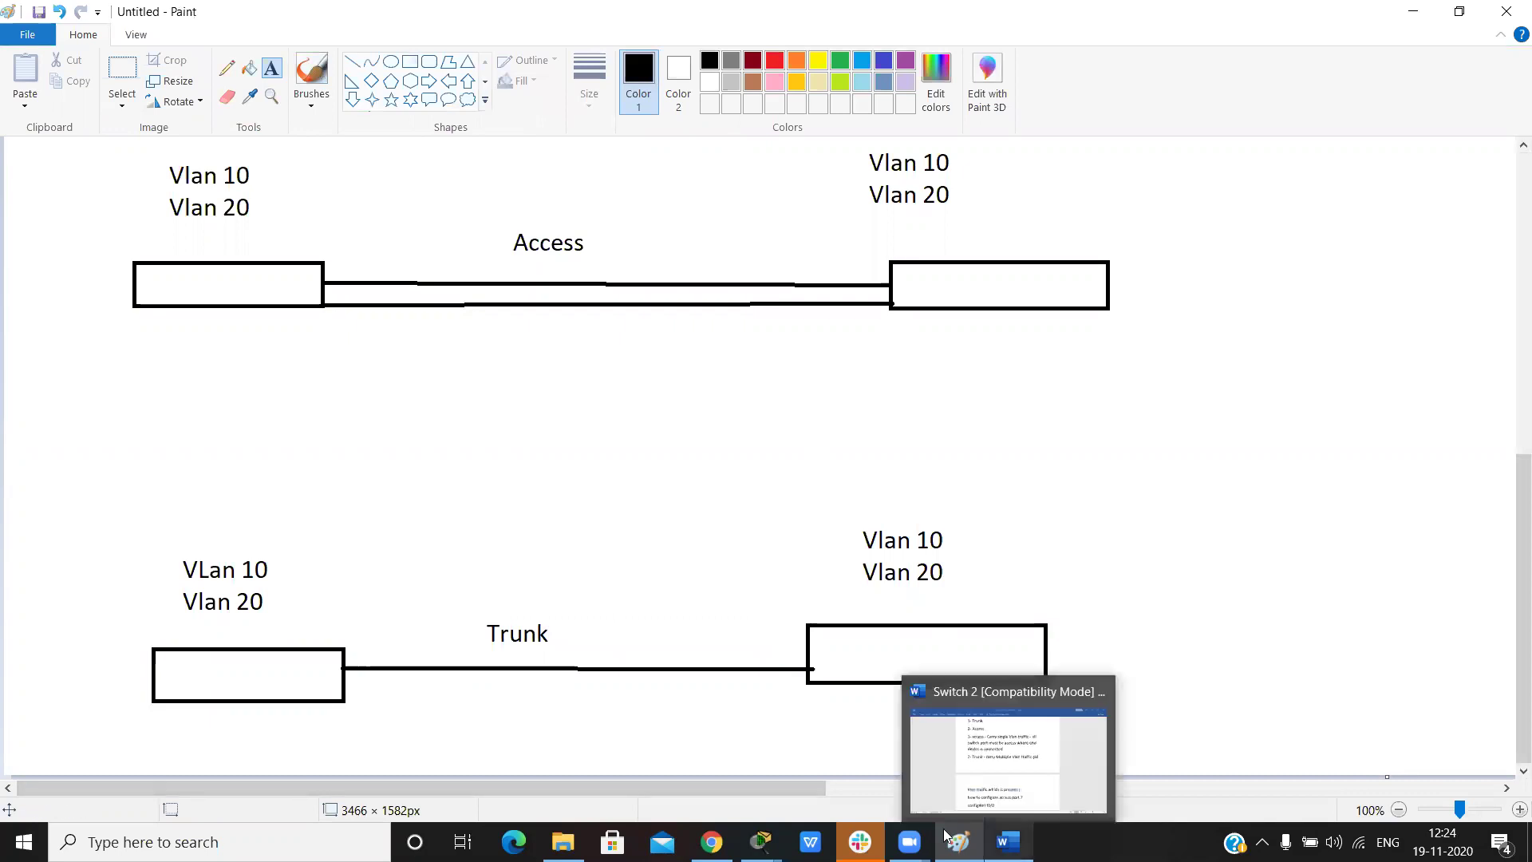
Switch to the Switch0 command line in Packet Tracer and run "show interfaces f0/1 switchport"
mouse_move(760, 842)
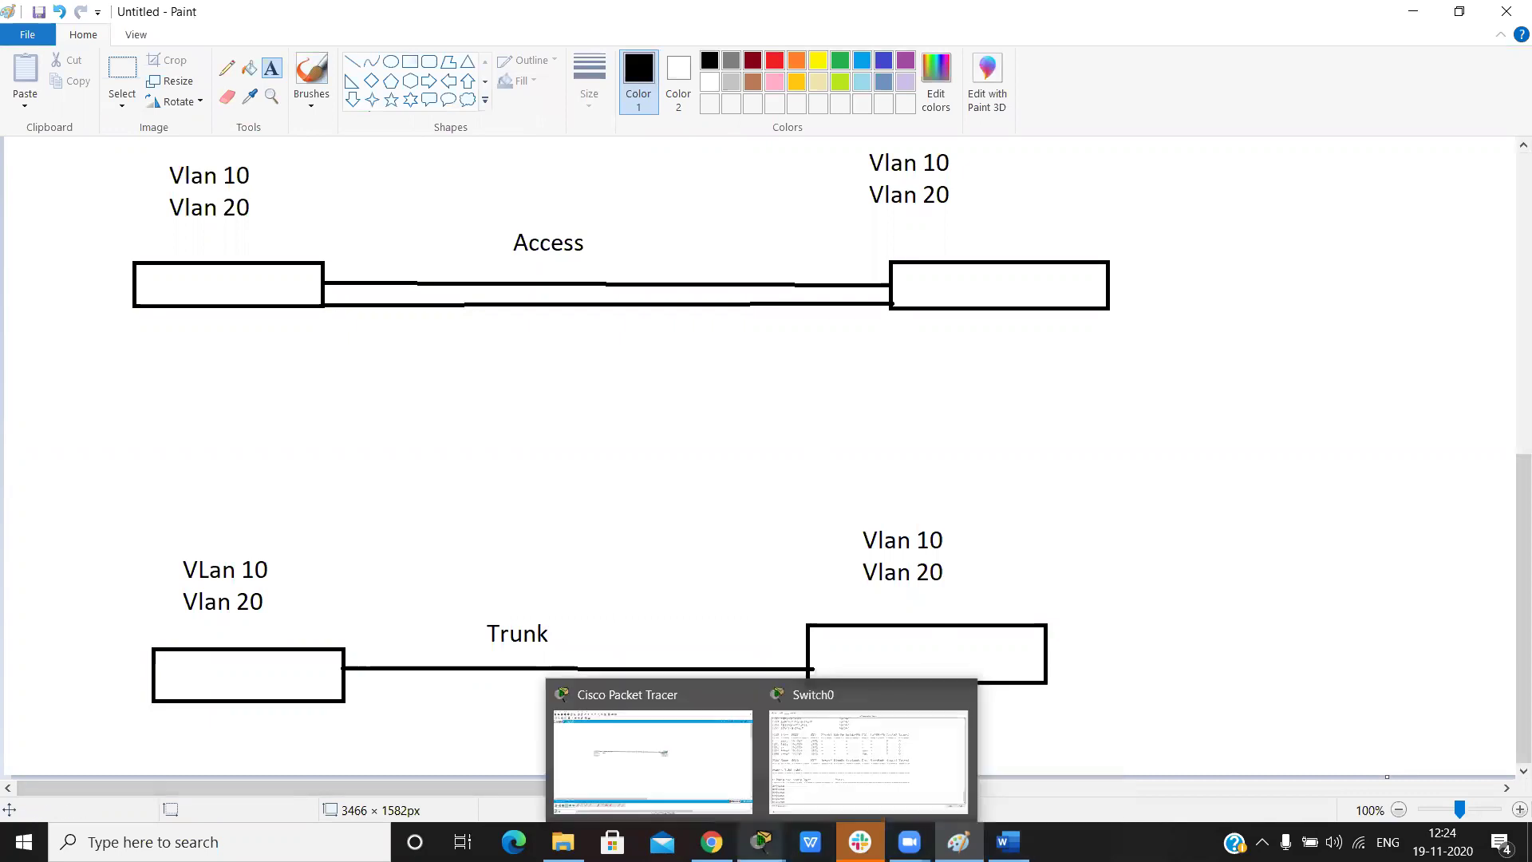
click(836, 762)
key(Return)
key(Return)
key(Return)
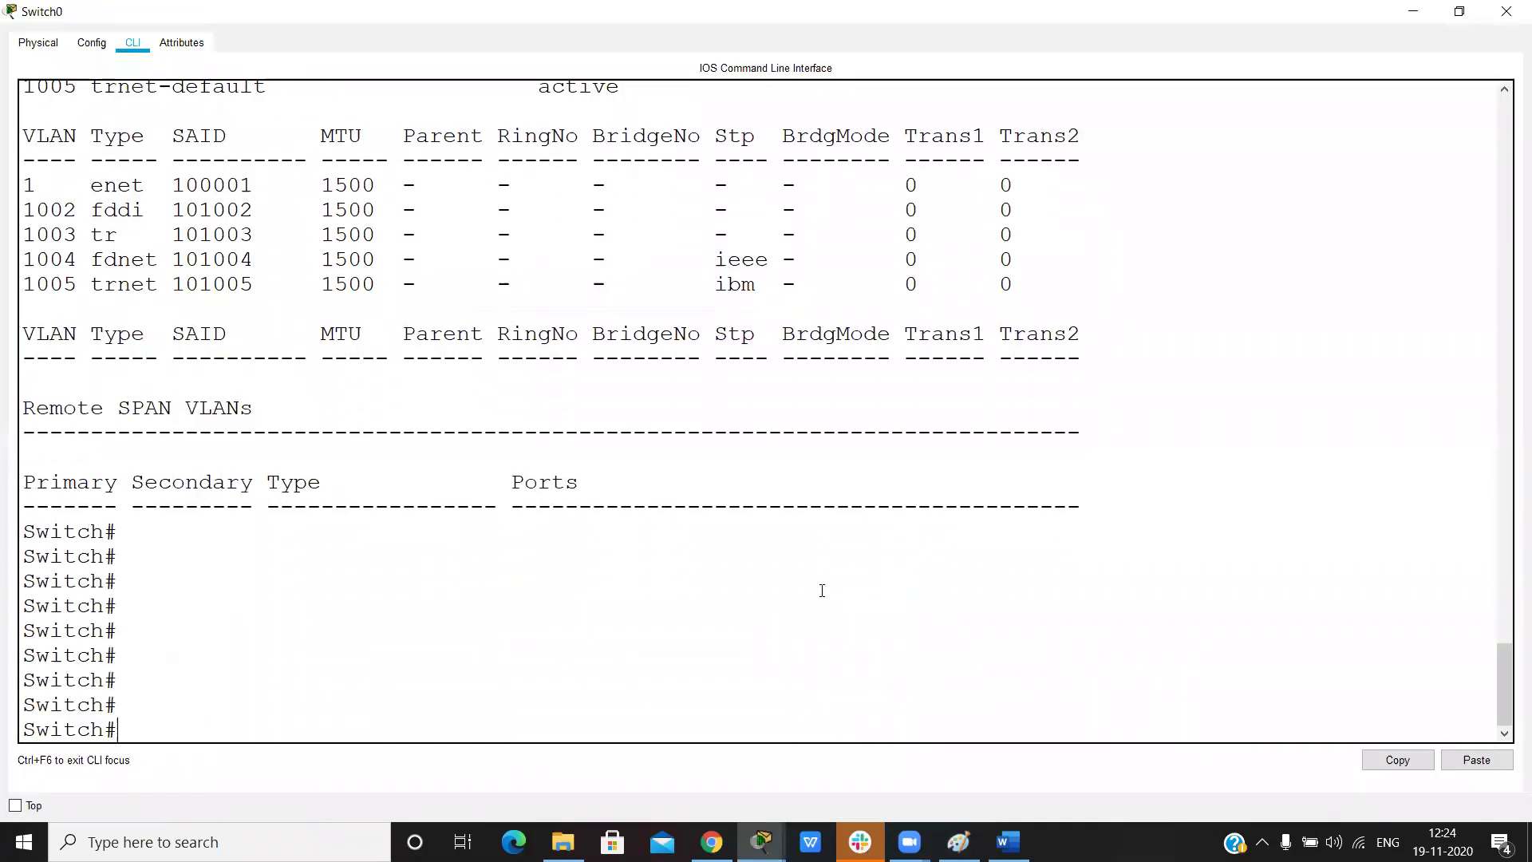
text(show in)
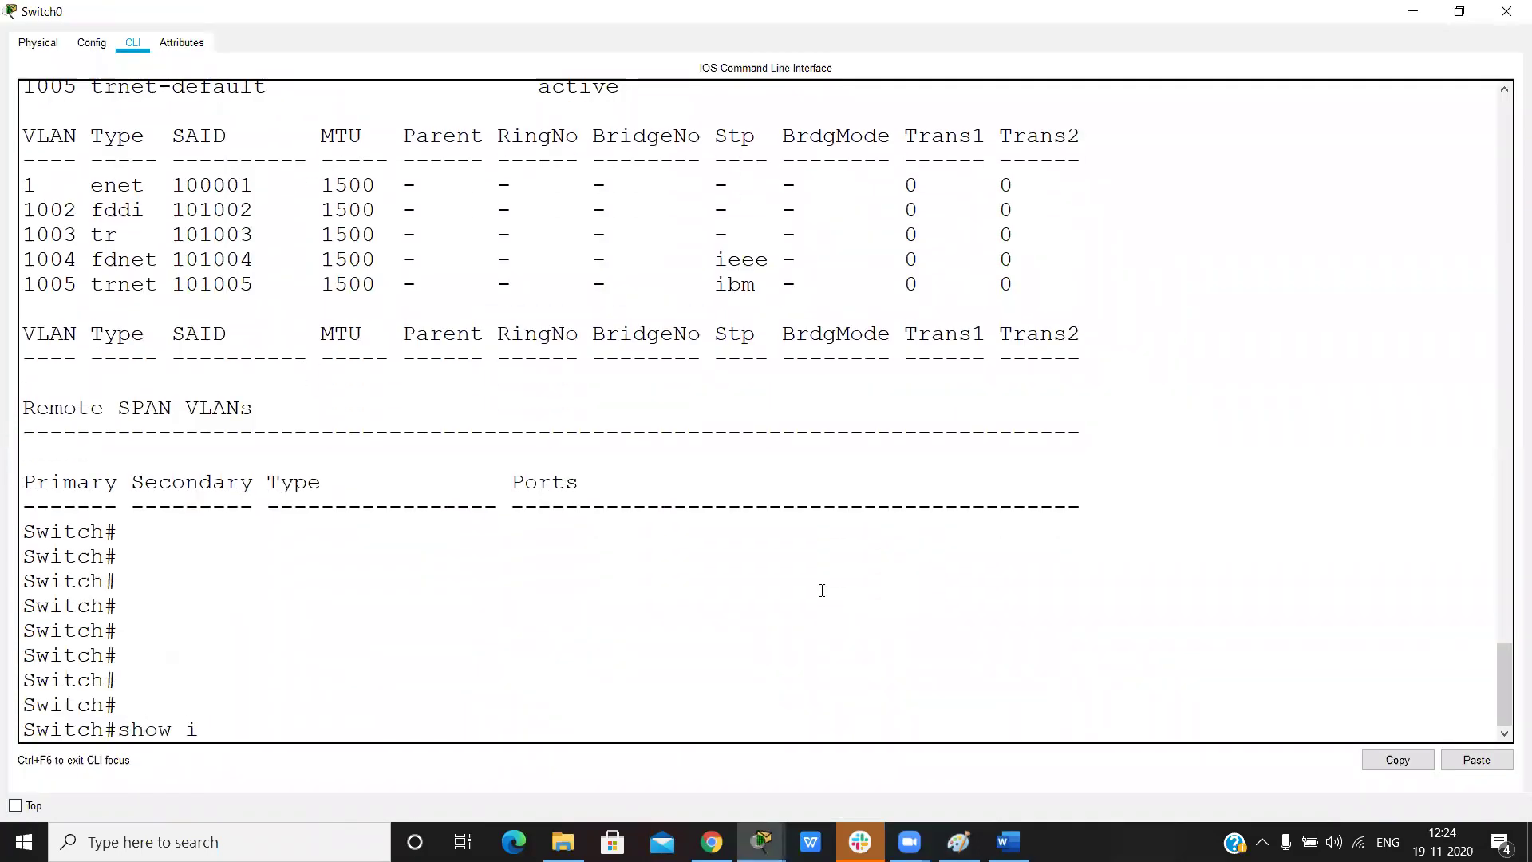
key(Tab)
text(f0)
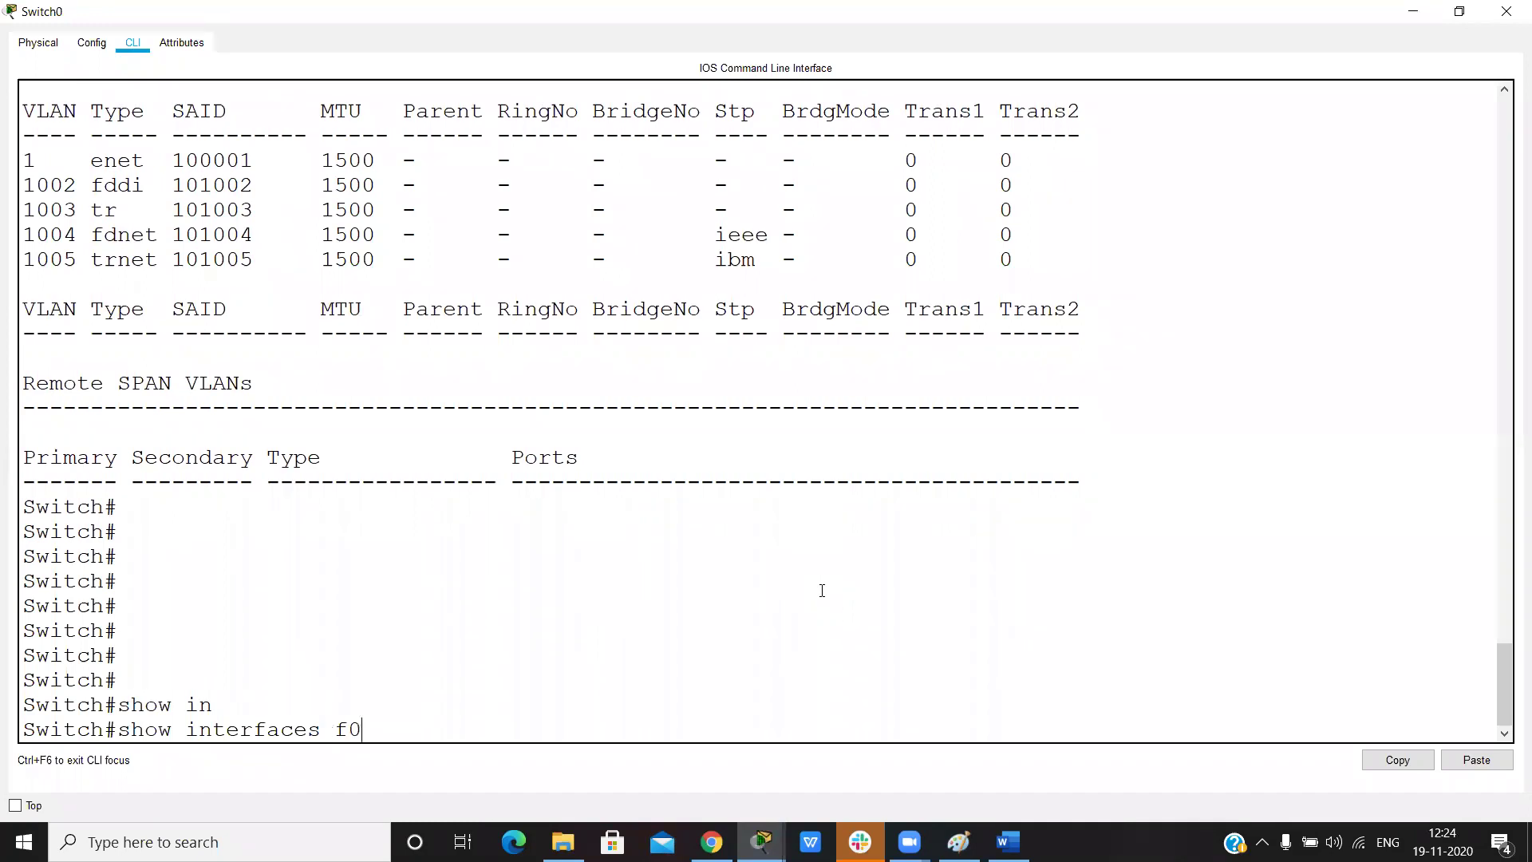
text(/1 sw)
key(Tab)
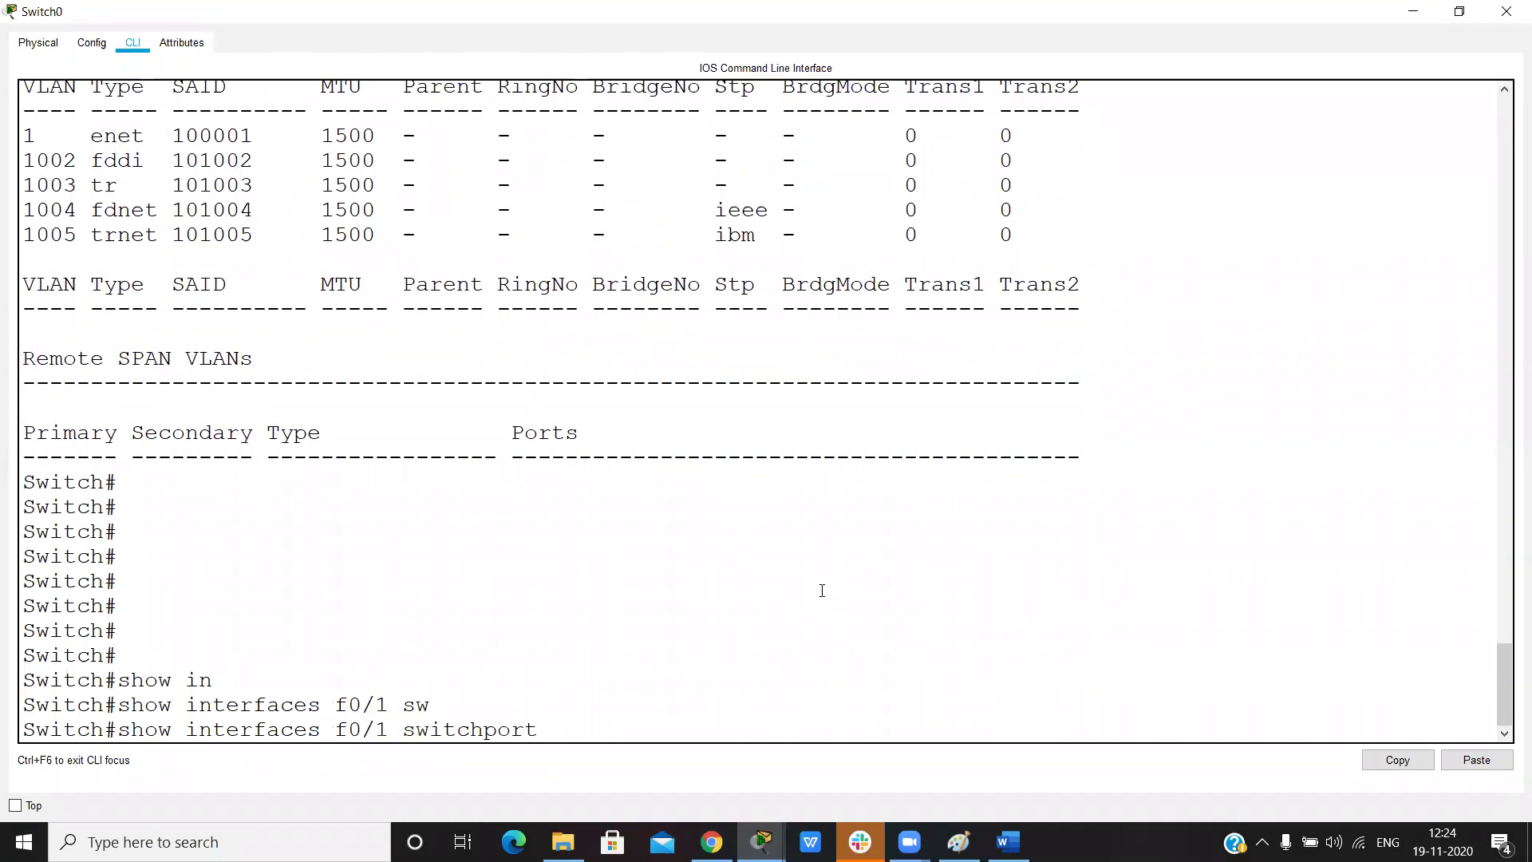
key(Return)
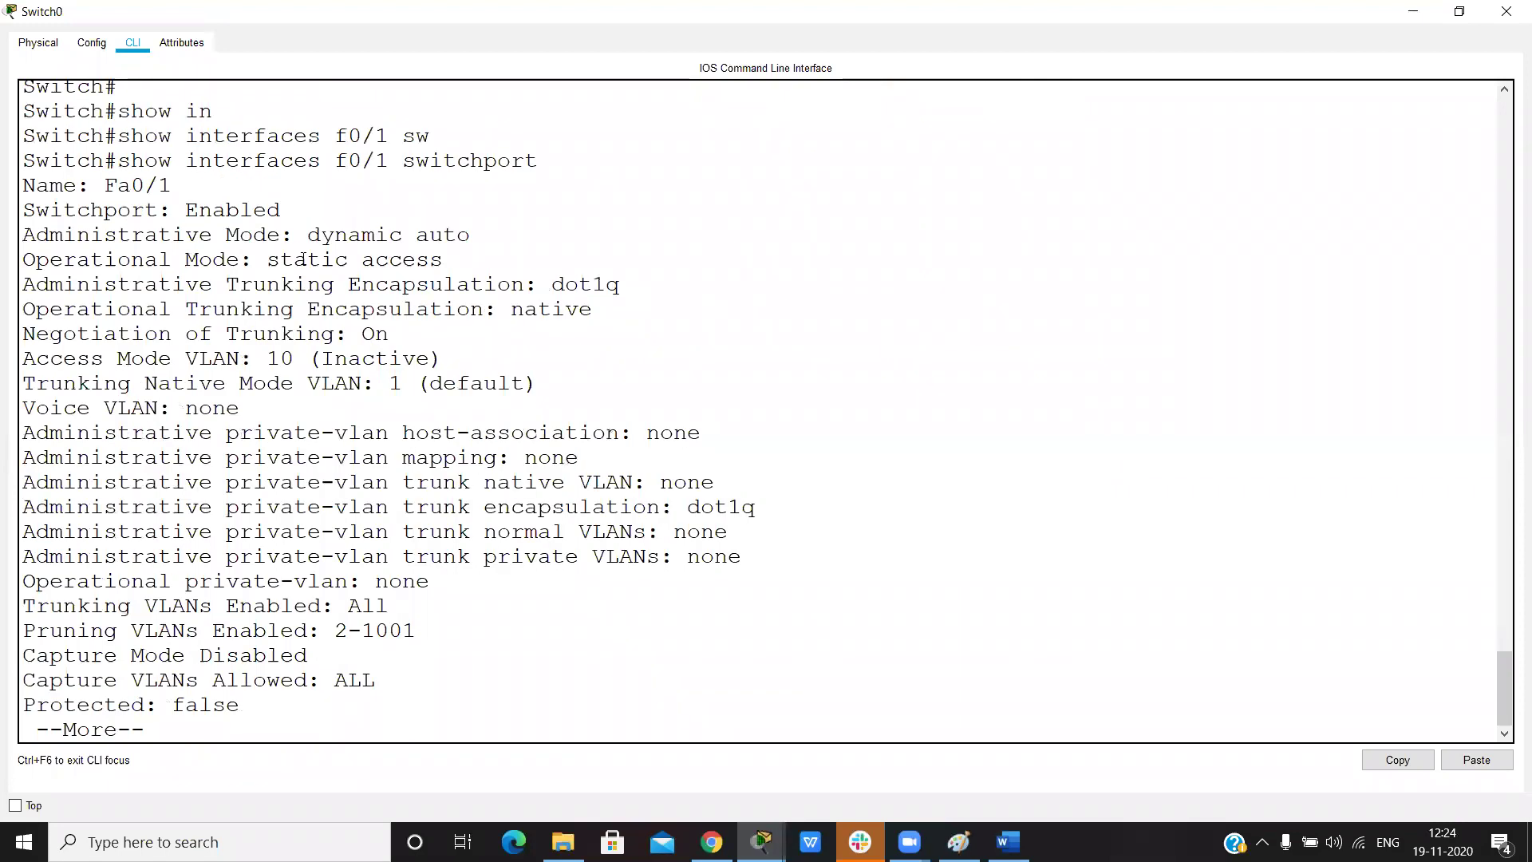
Highlight the operational mode of Fa0/1 in the output and page through the rest back to the prompt
drag(253, 260, 444, 260)
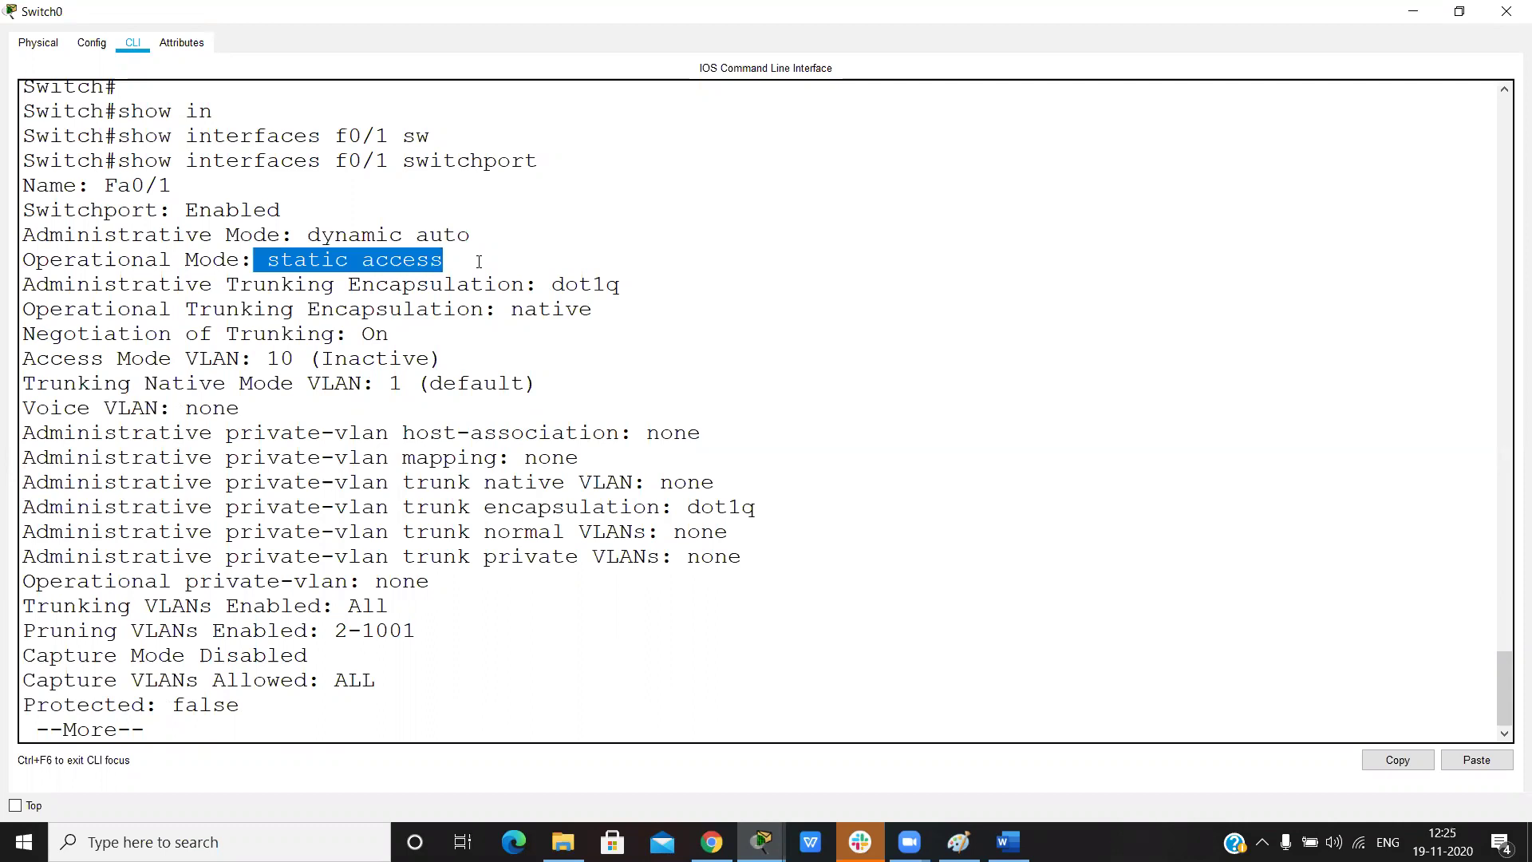
click(478, 262)
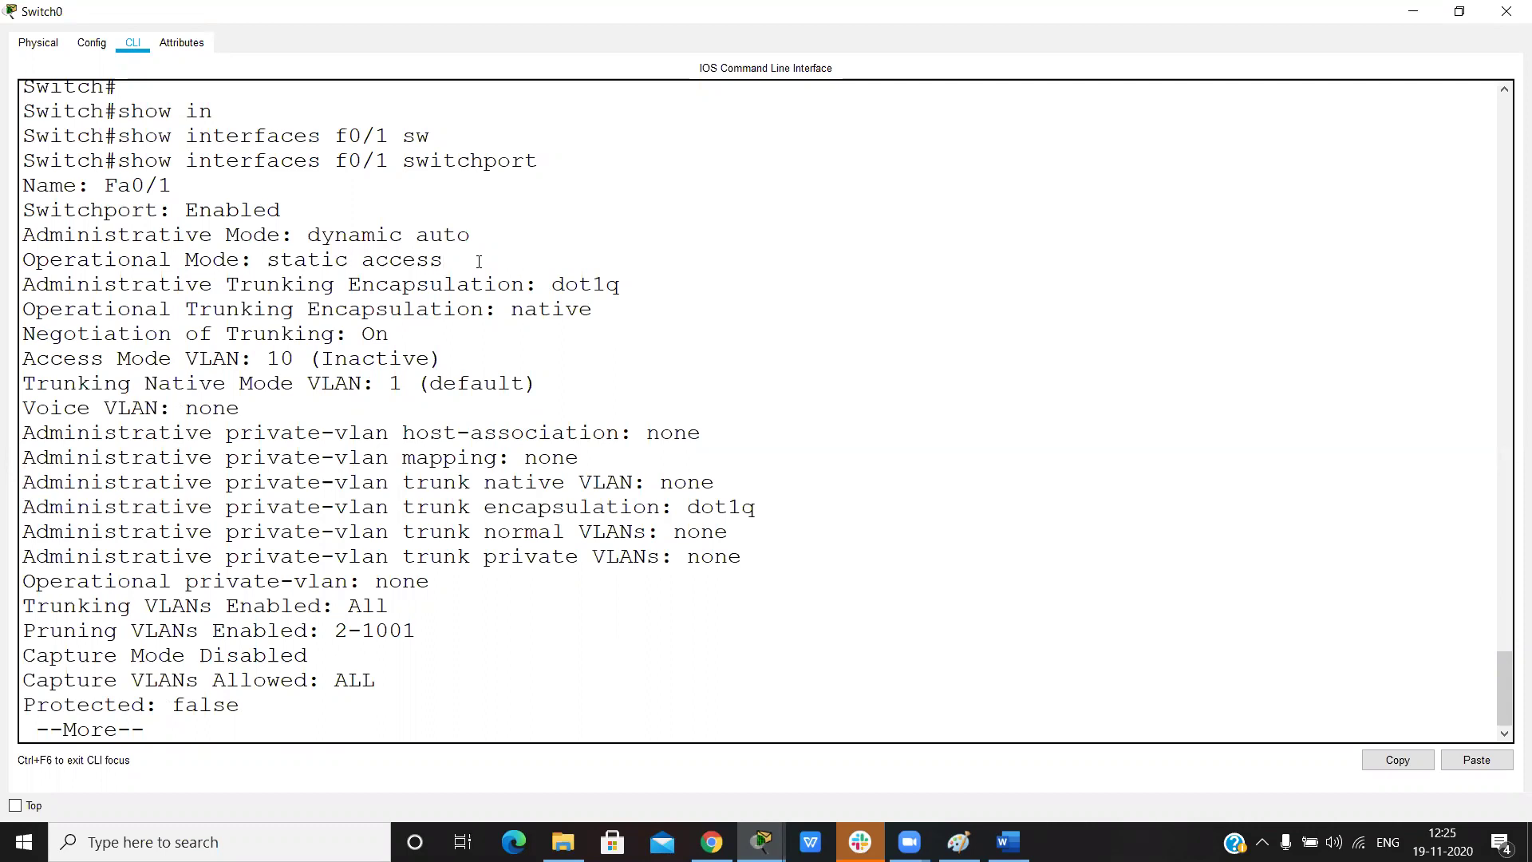
key(Return)
key(Return)
key(Return)
key(Return)
key(Return)
key(Return)
key(Return)
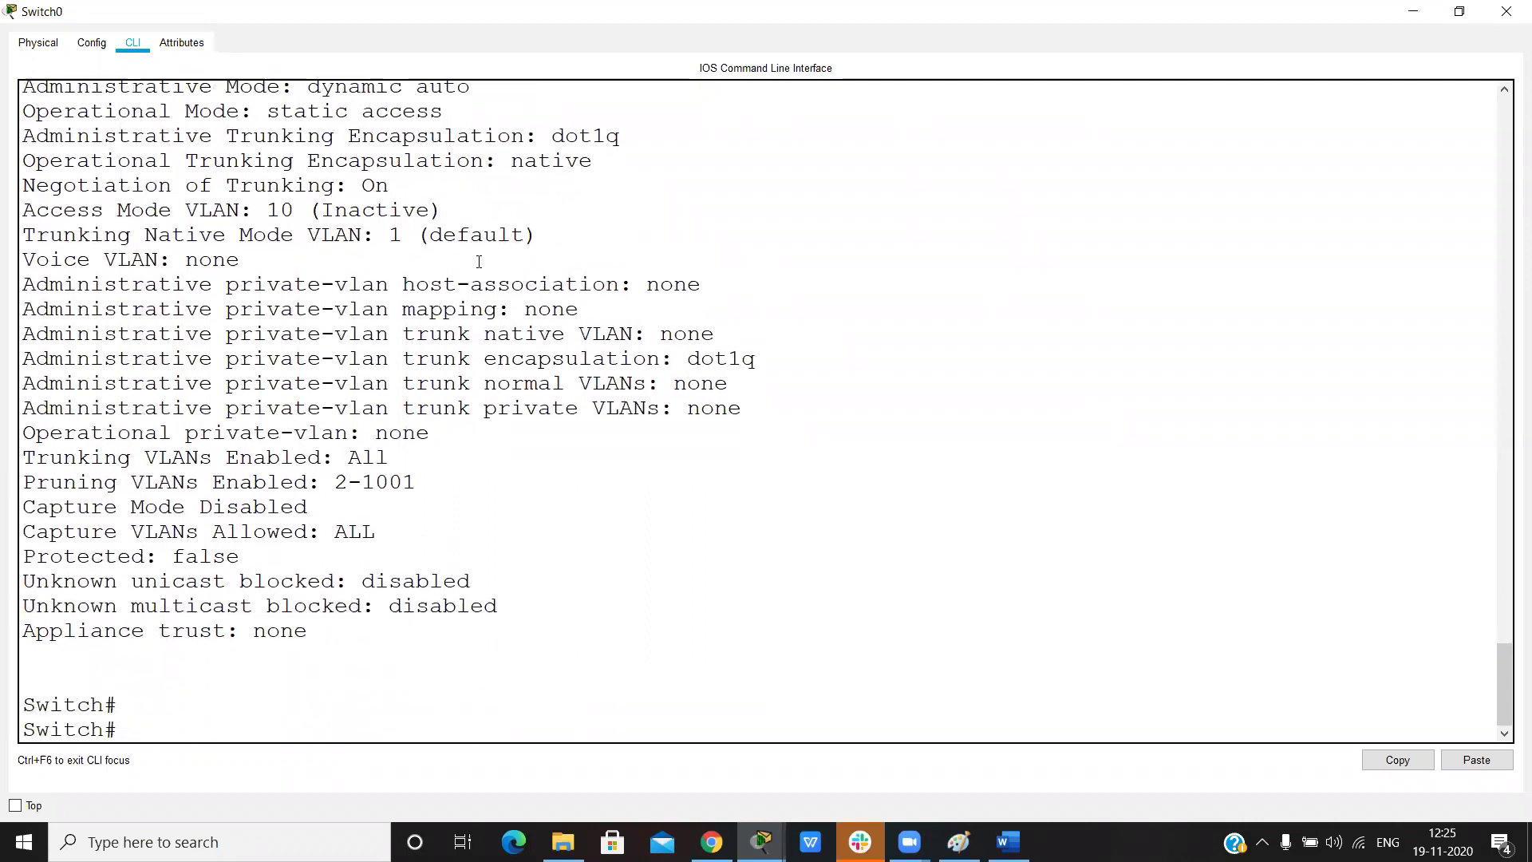
Enter global configuration mode on Switch0 and open interface f0/1 for configuration
text(conf)
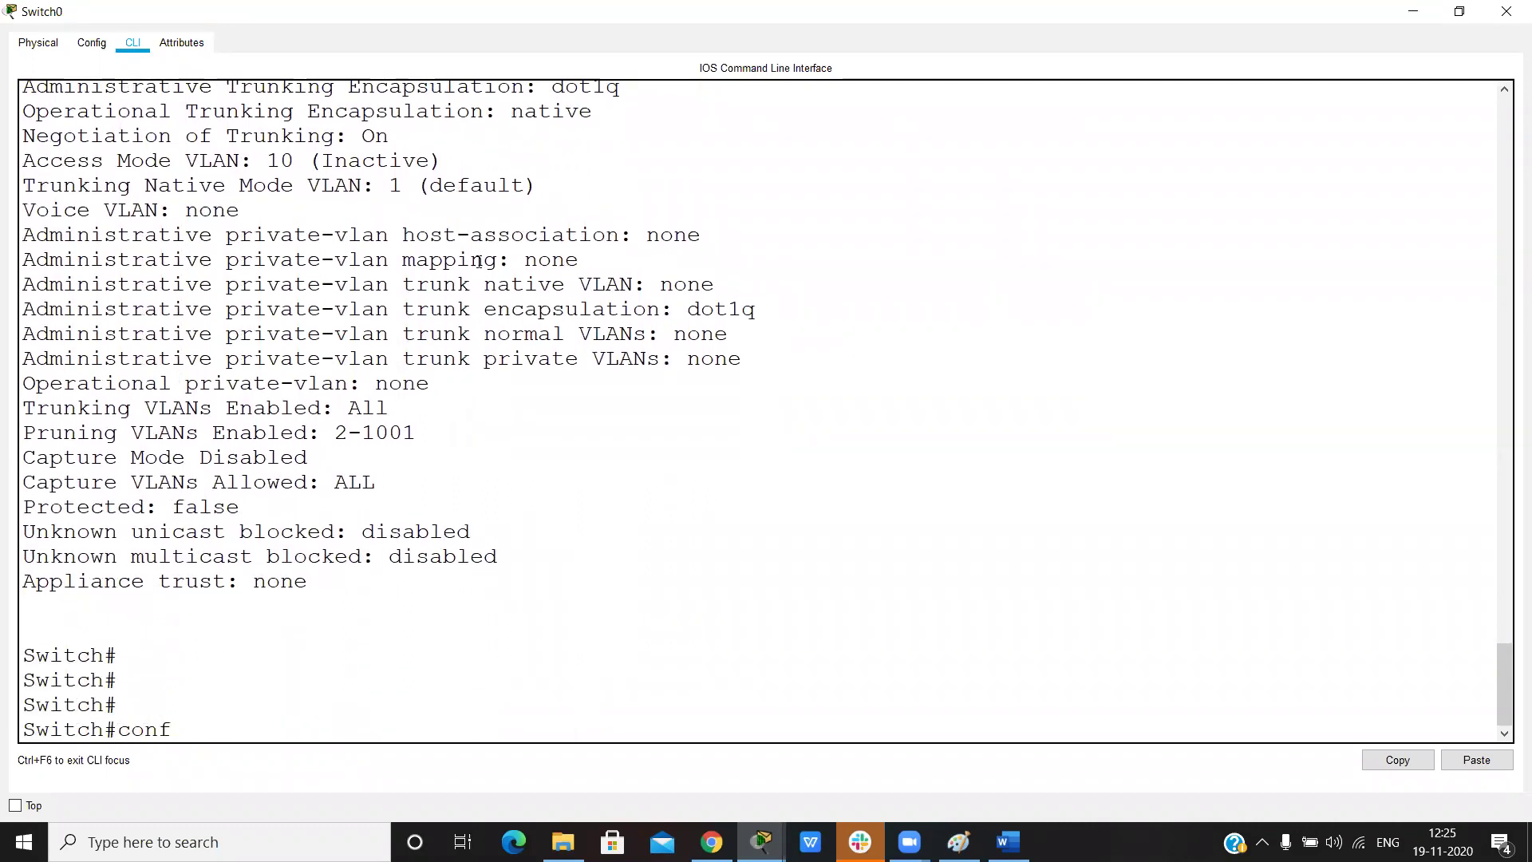
key(Return)
key(Return)
key(Return)
text(int f0/1)
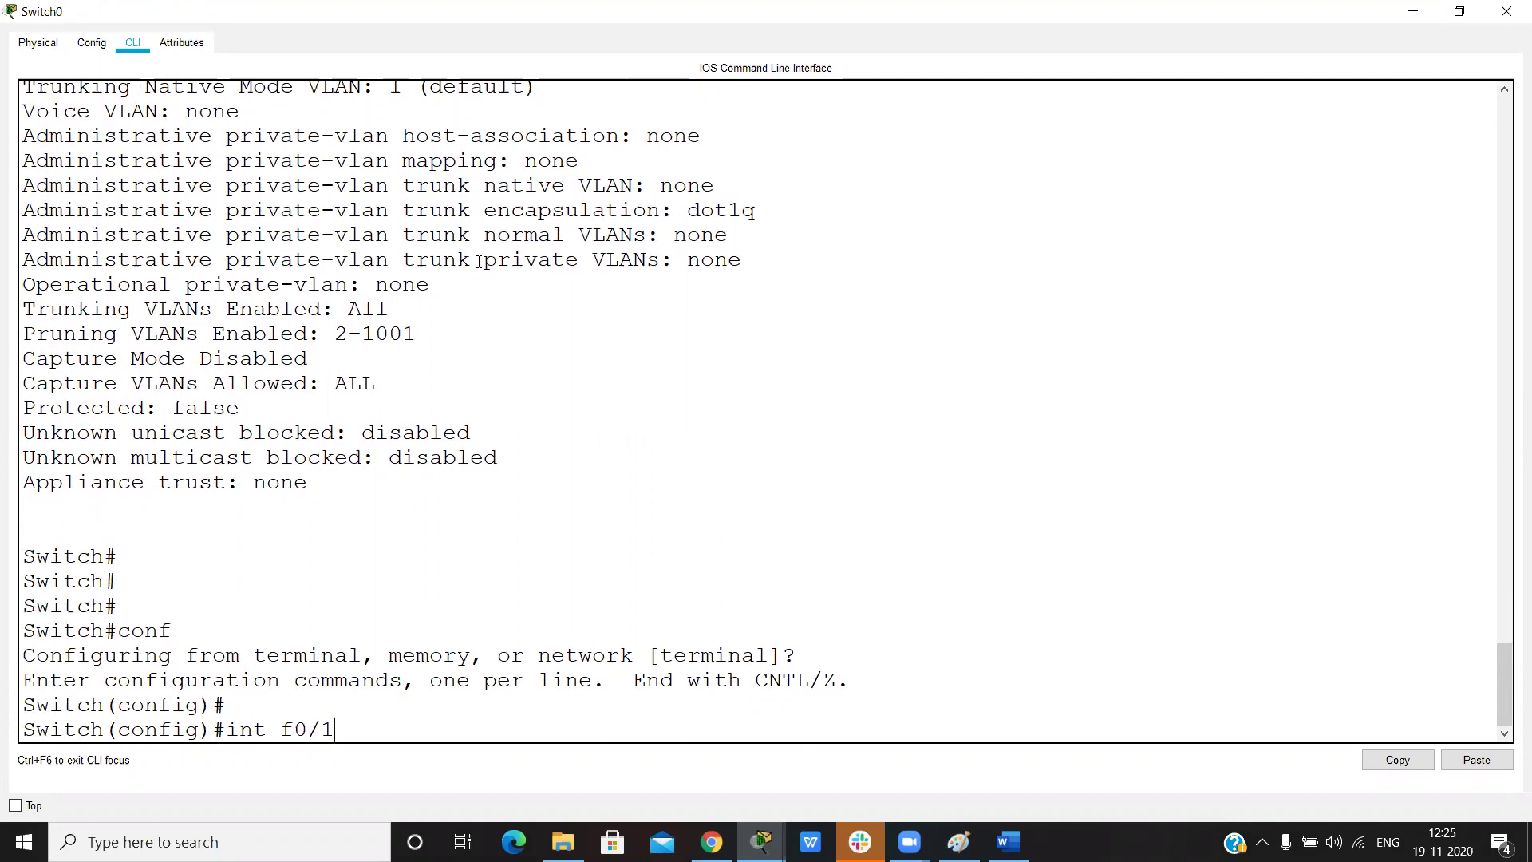
key(Return)
key(Return)
key(Return)
key(Return)
Set interface f0/1 to trunk with "switchport mode trunk" and return to privileged mode
text(sw)
key(Tab)
text(mo)
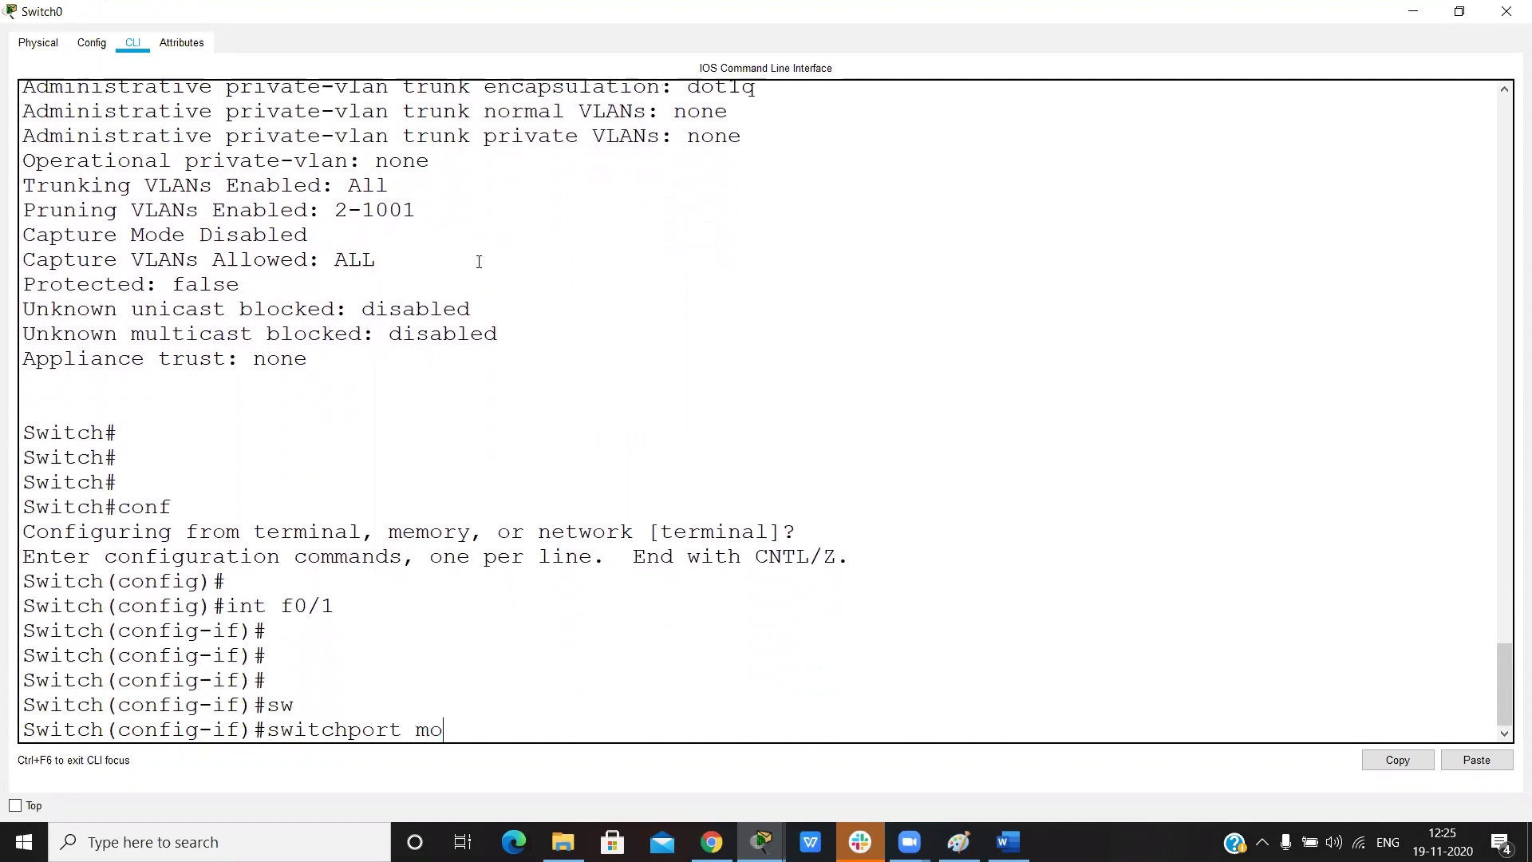
key(Tab)
text(tr)
key(Tab)
key(Return)
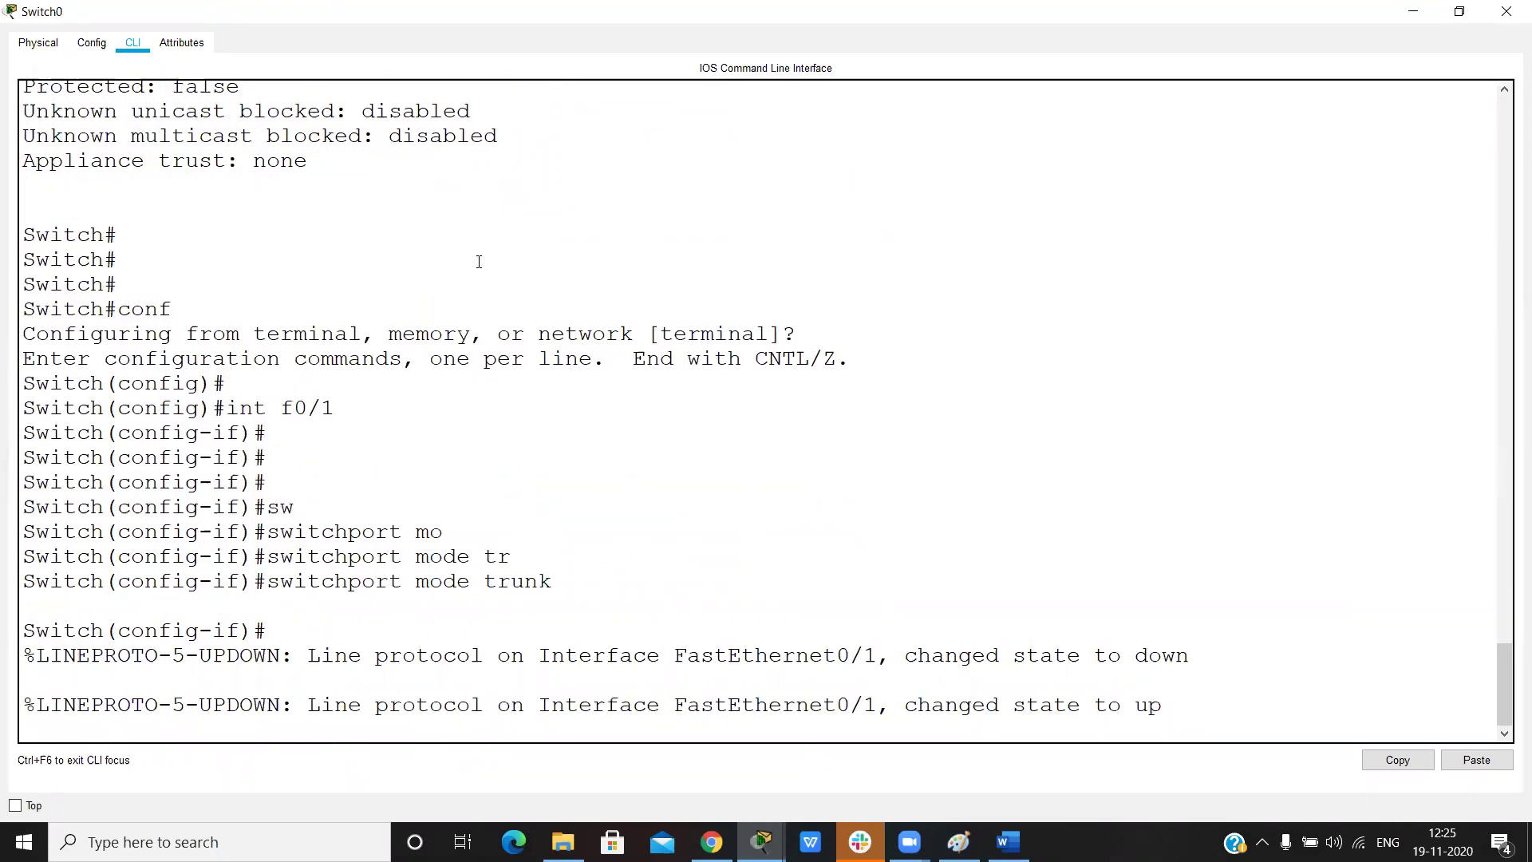
key(Return)
key(Return)
text(!)
key(ctrl+z)
key(Return)
key(Return)
key(Return)
Run "show interfaces f0/1 switchport" again and highlight the port's operational mode in the output
key(Up)
key(Up)
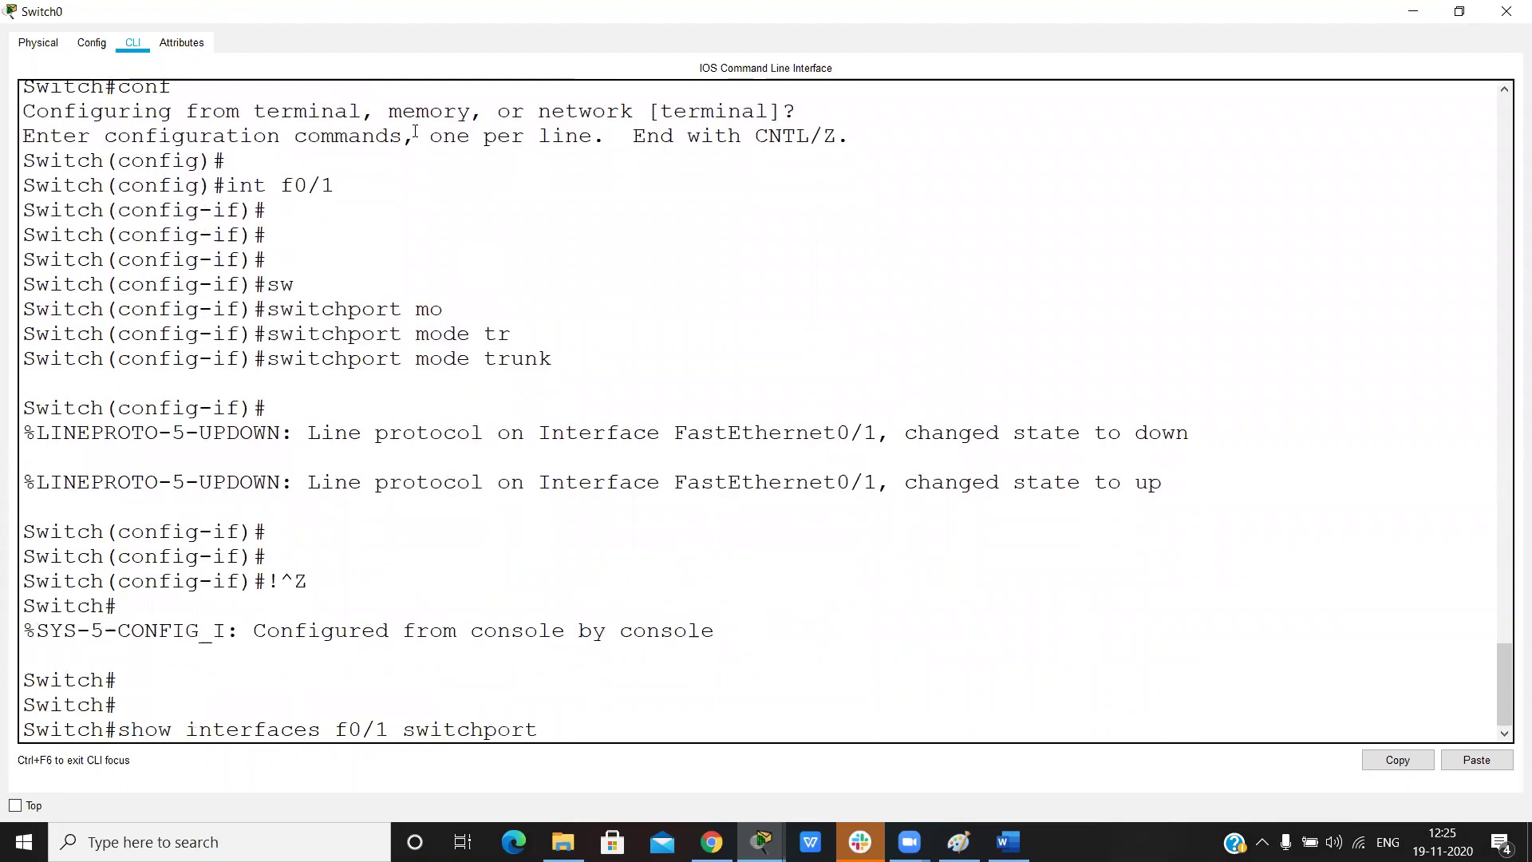
key(Return)
drag(226, 259, 385, 271)
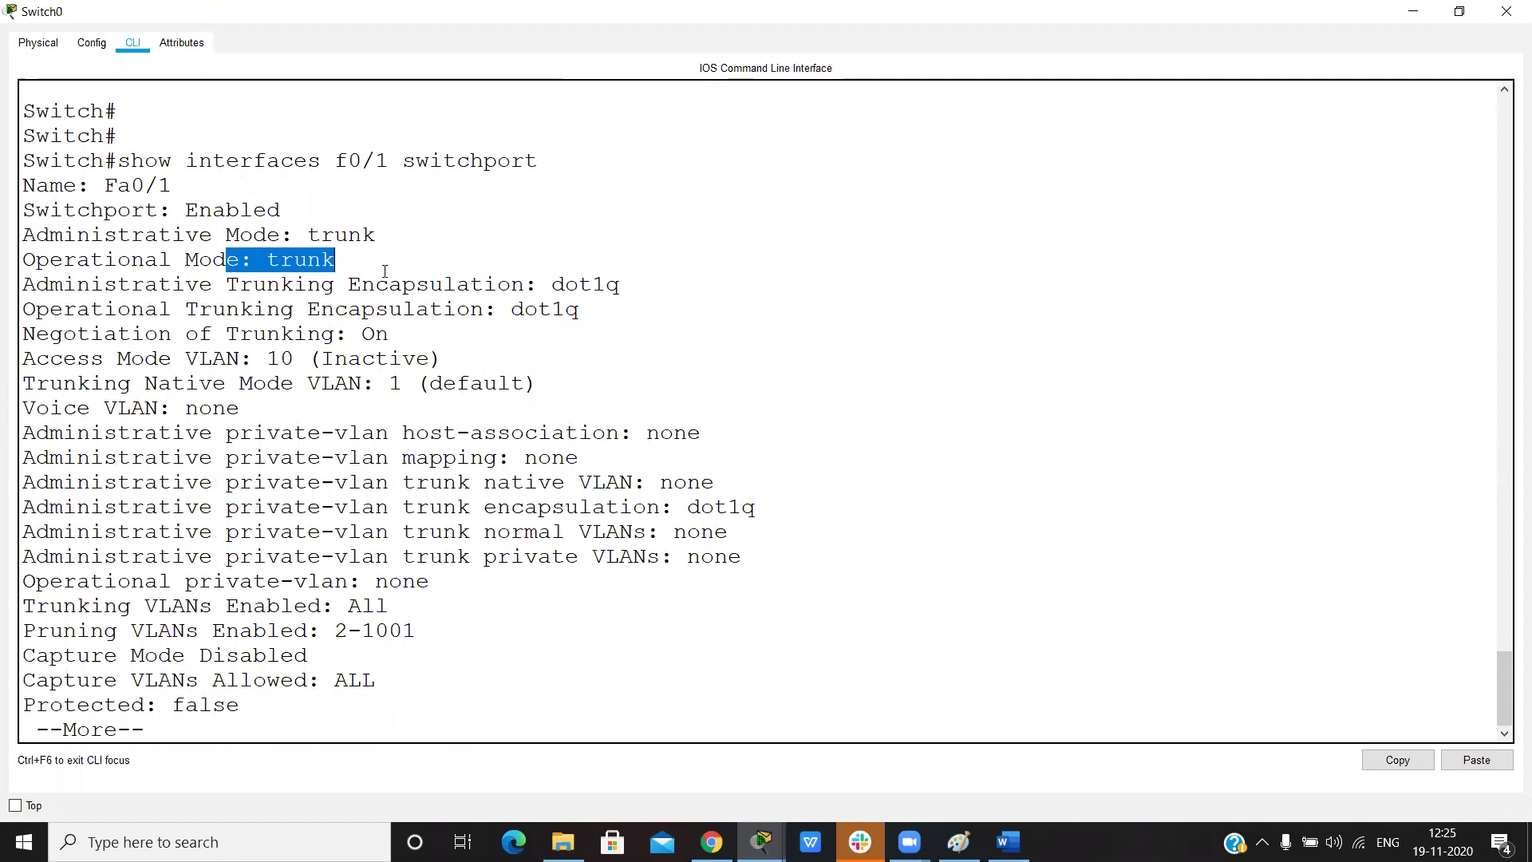
click(509, 362)
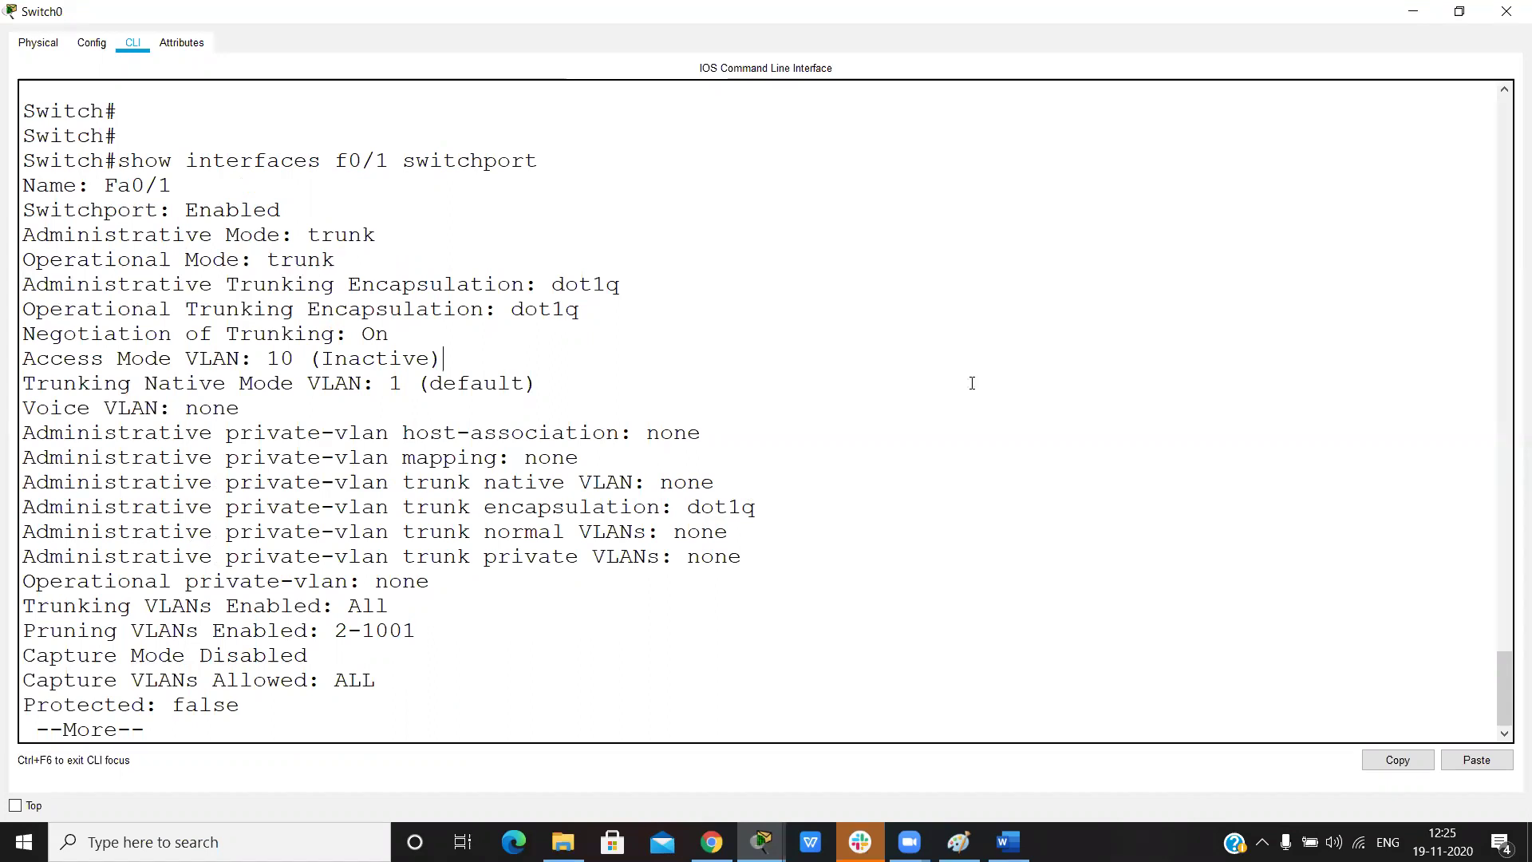
Switch to the Word notes and read the DTP section through its Auto and Desirable modes to the mode-change commands
key(alt+Tab)
scroll(911, 541, down, 12)
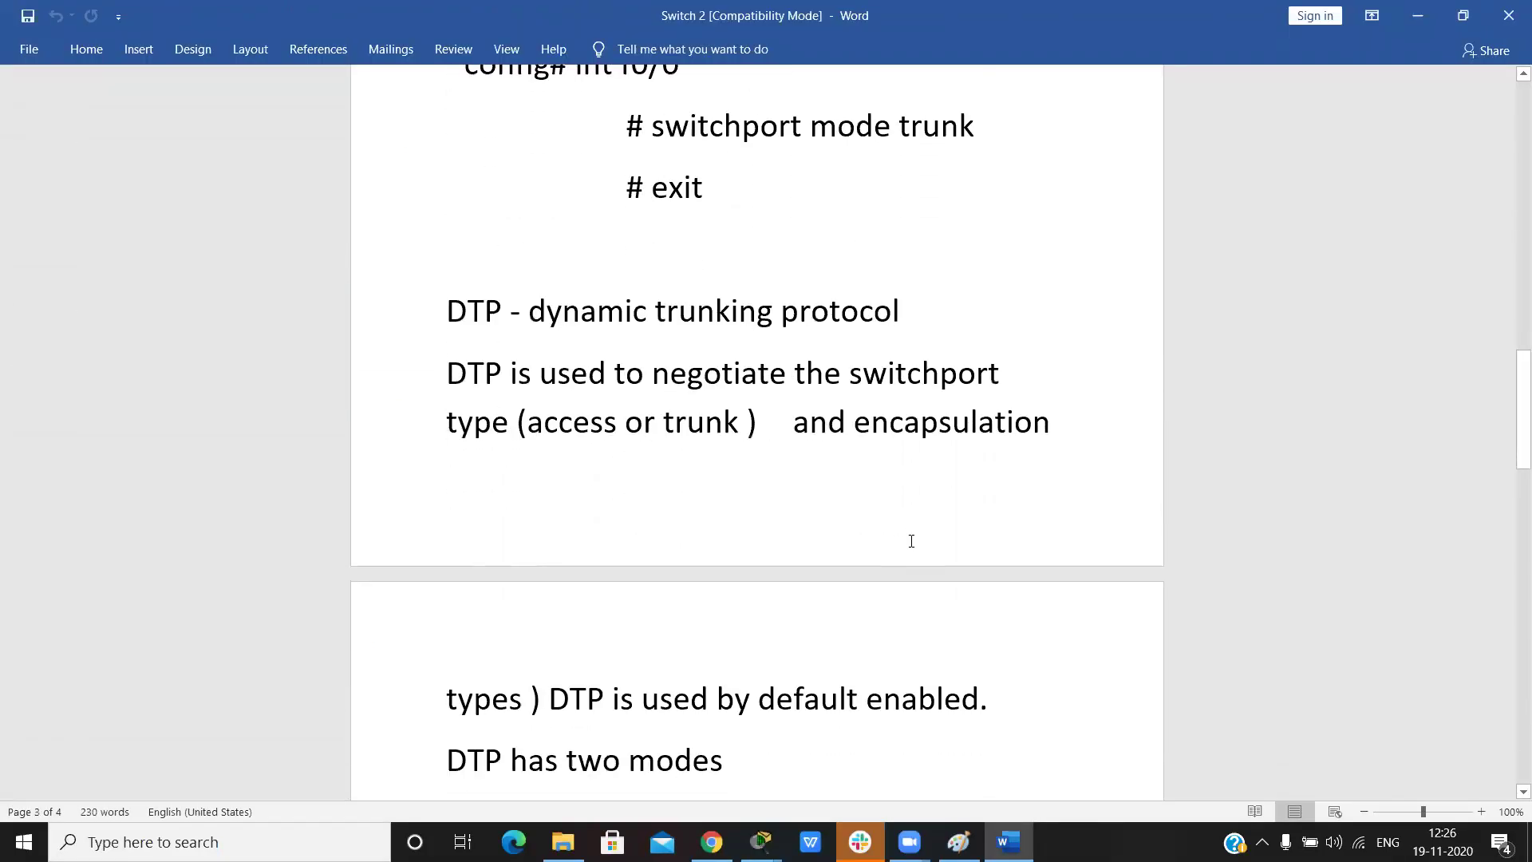
key(Down)
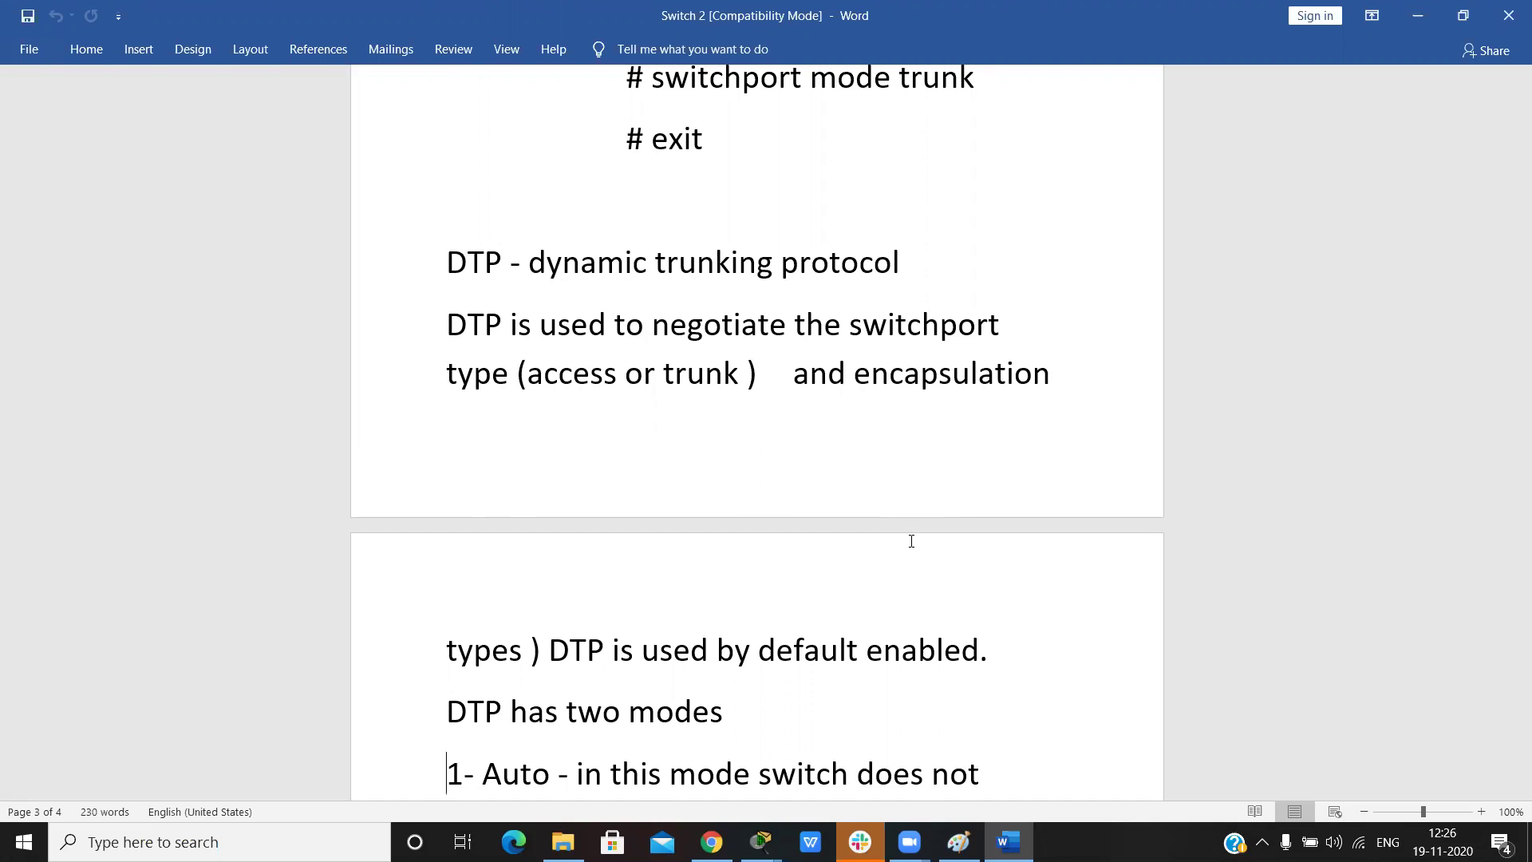
key(Down)
key(Down)
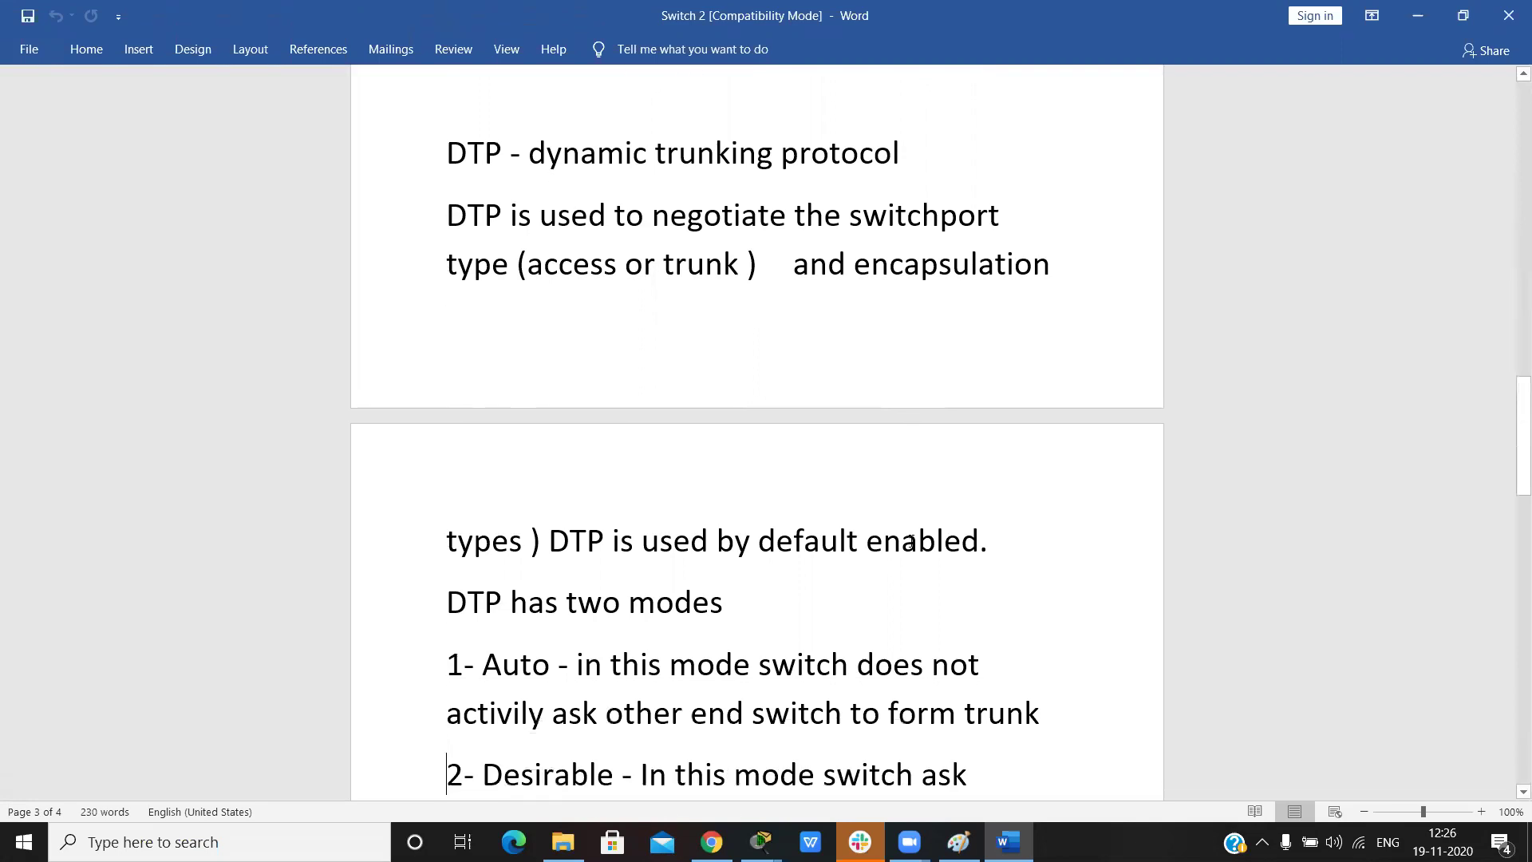
key(Down)
key(Down)
key(Down)
key(Down)
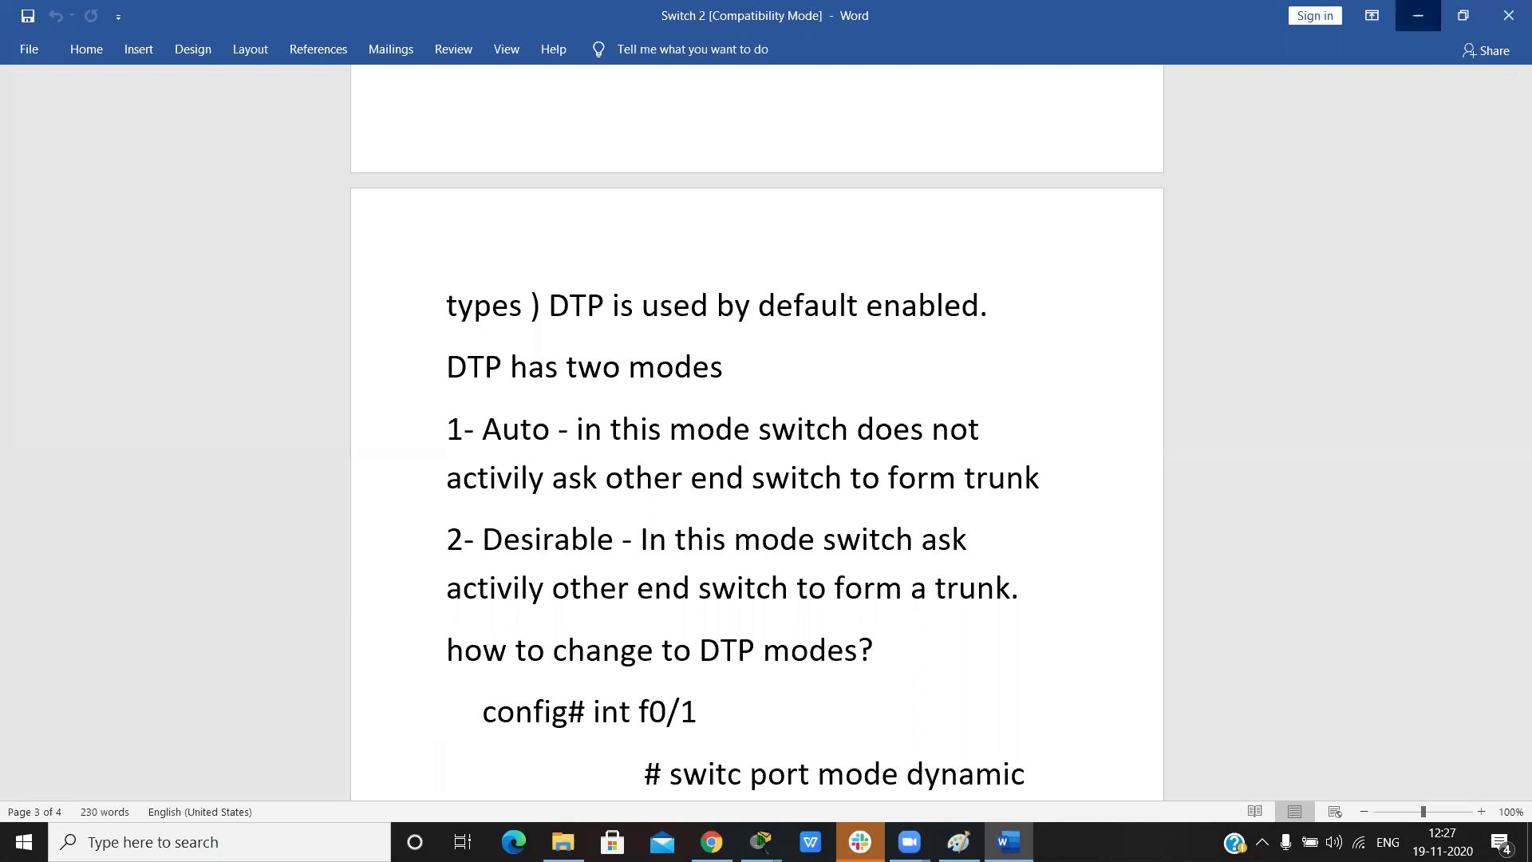
Switch to the Paint diagram and draw a pair of rectangles facing each other in an empty area of the canvas
click(1418, 16)
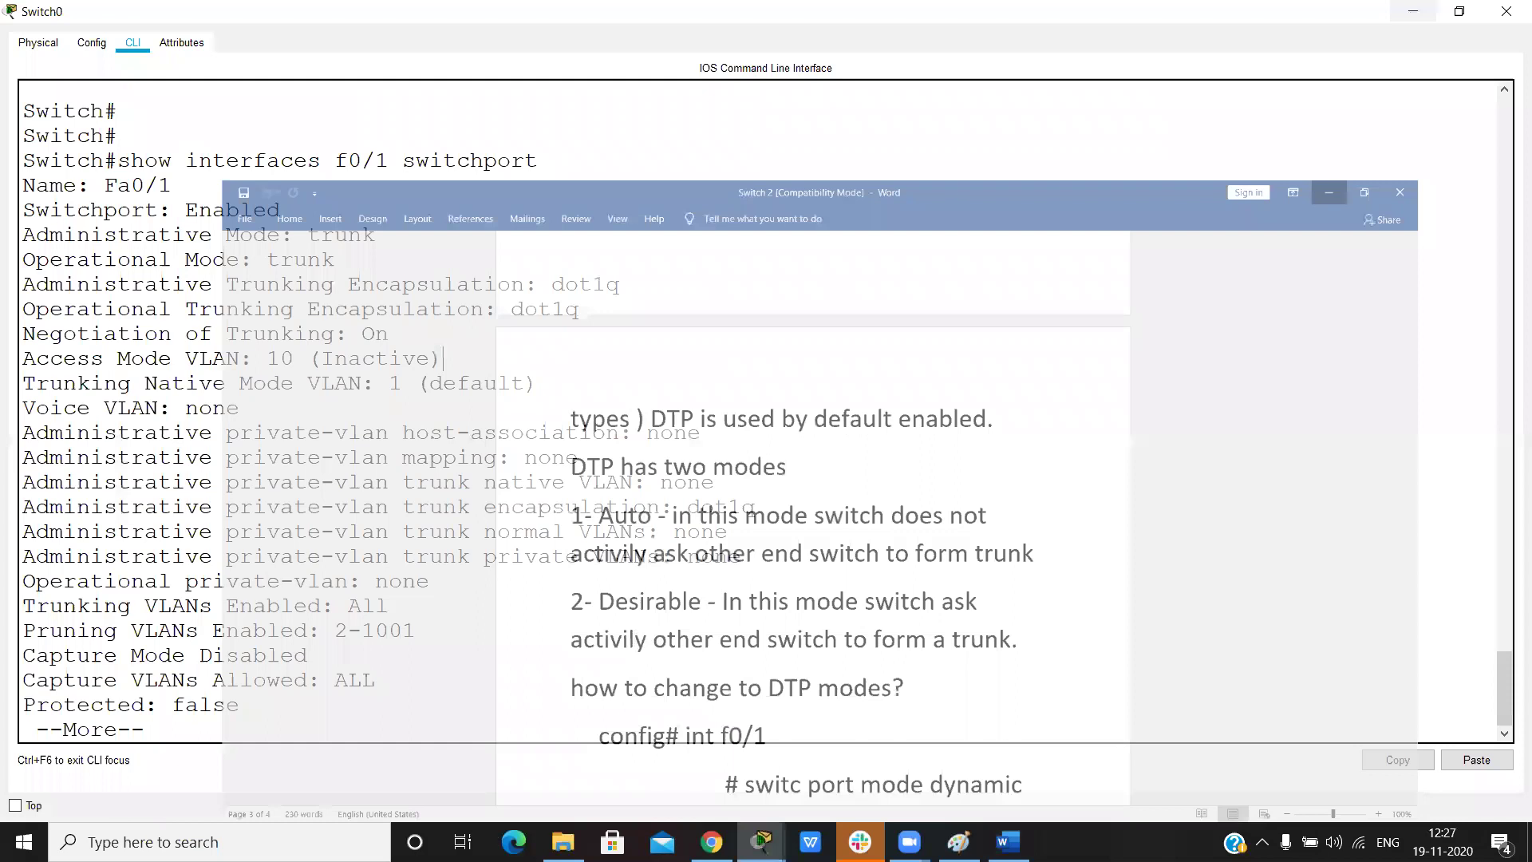
click(958, 842)
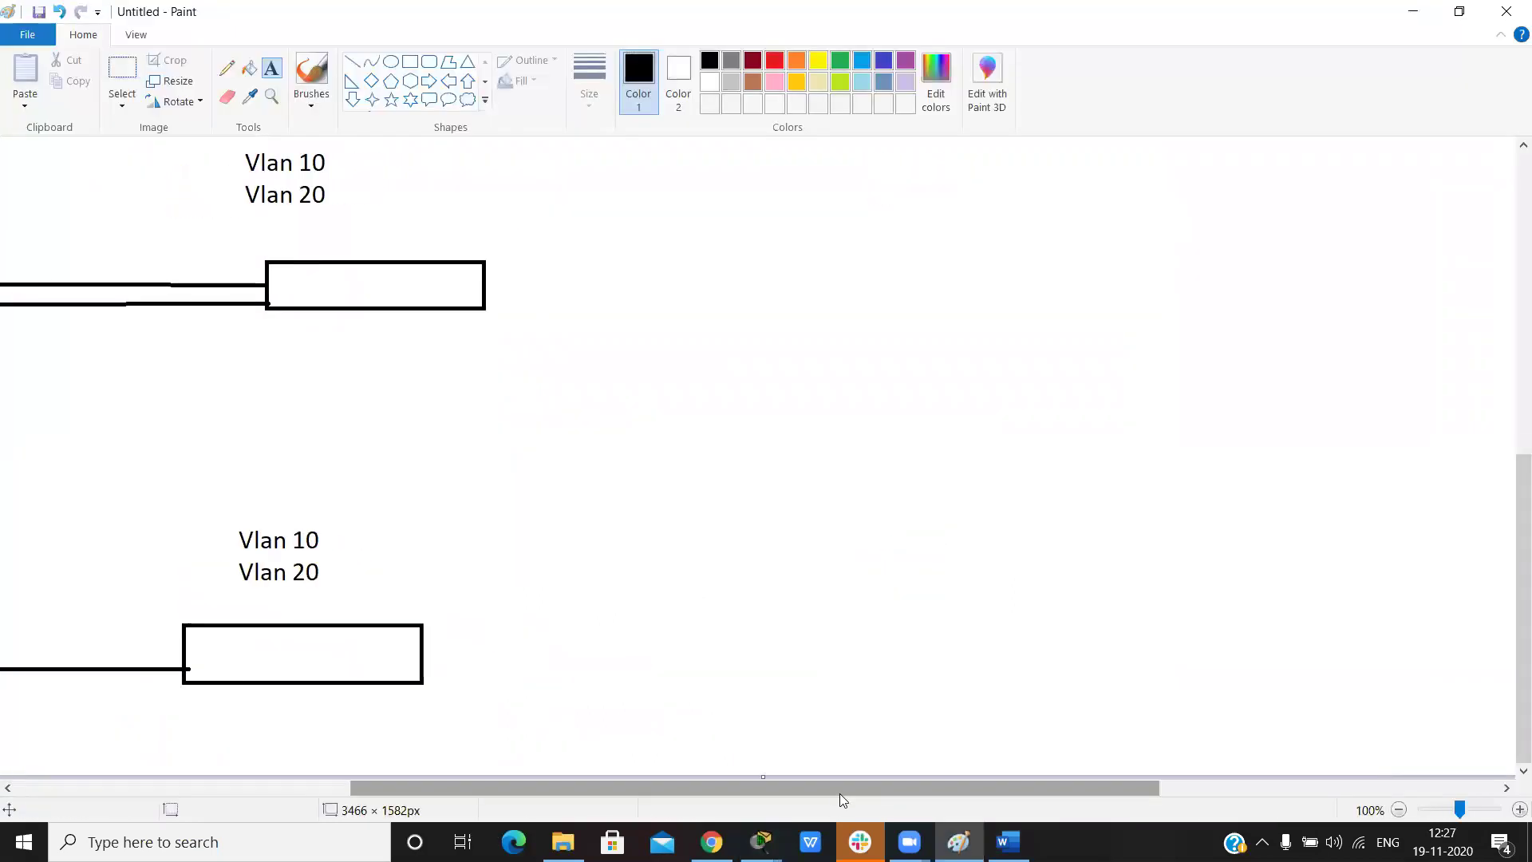
drag(834, 790, 1094, 753)
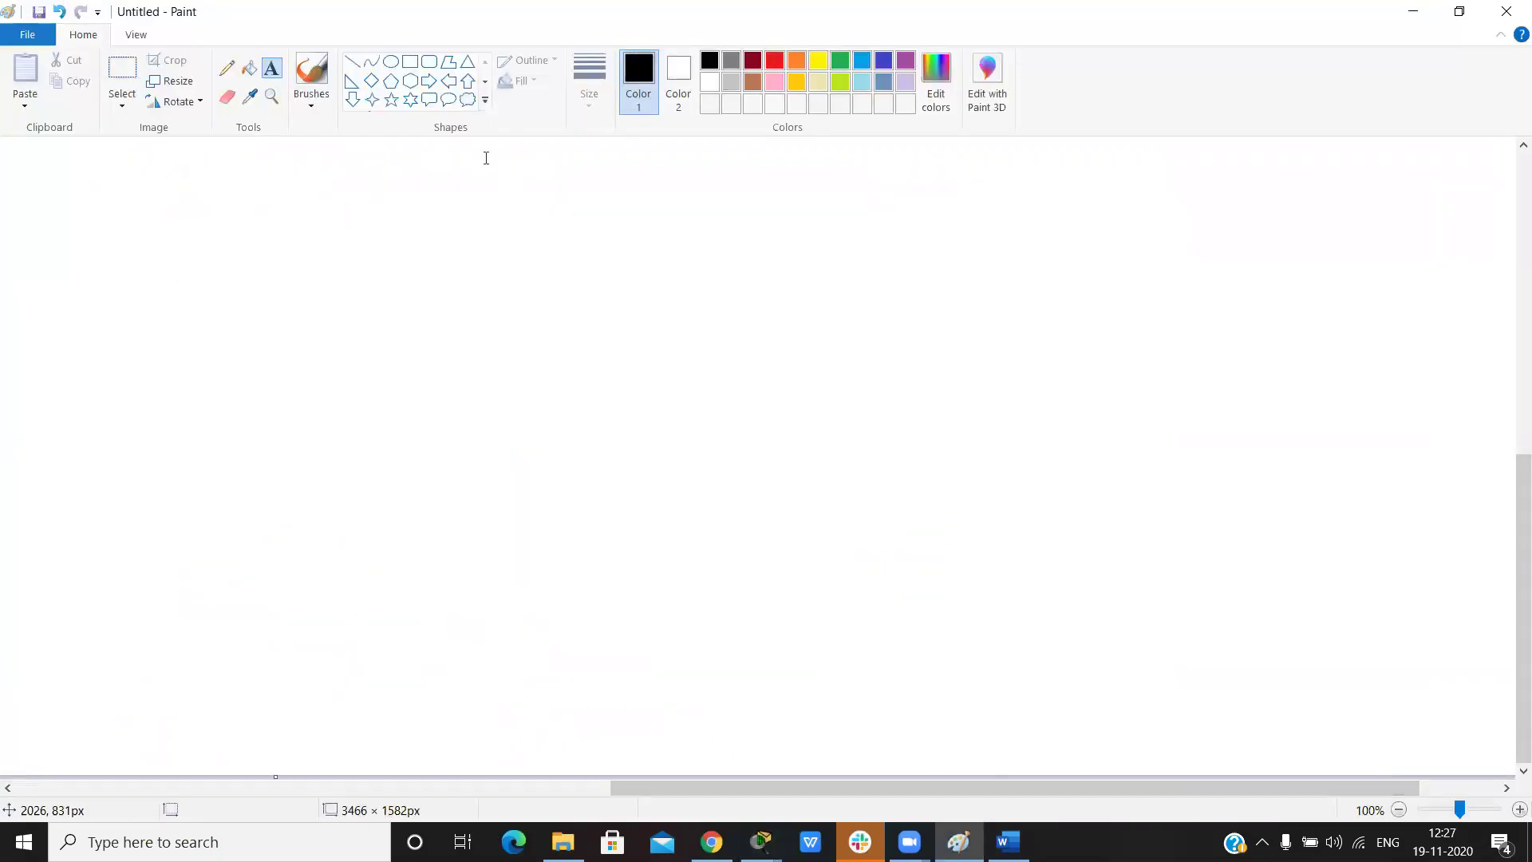
click(286, 207)
click(292, 239)
click(409, 62)
drag(233, 193, 389, 235)
click(734, 239)
drag(875, 202, 1041, 239)
click(1056, 254)
Draw two more rectangle pairs below the first, with the bottom ones about 242 × 58 px and 284 × 72 px
drag(252, 451, 444, 511)
click(869, 441)
drag(919, 430, 1062, 492)
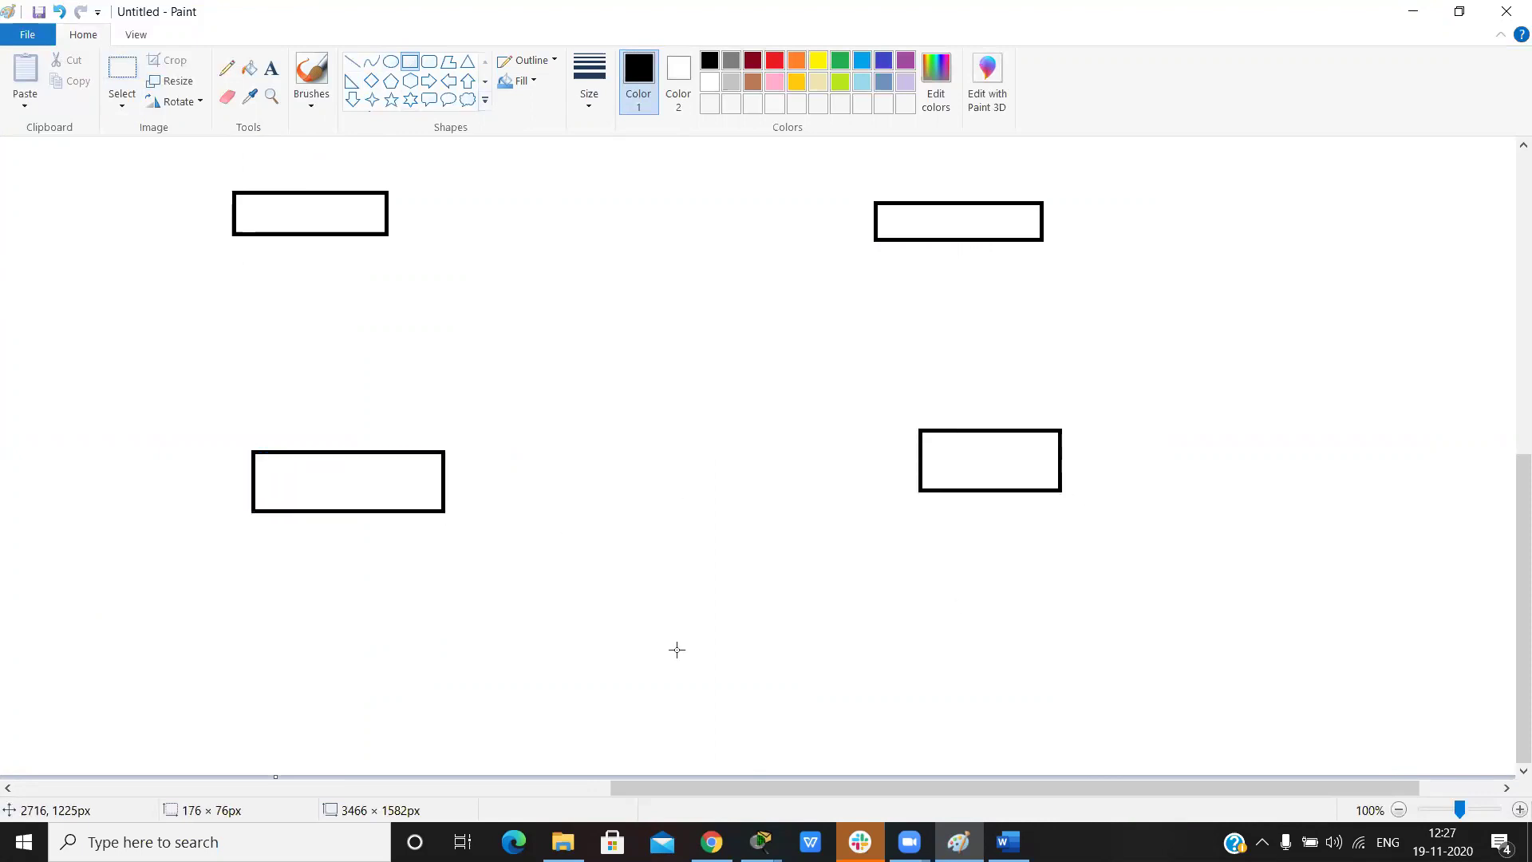
drag(251, 664, 445, 711)
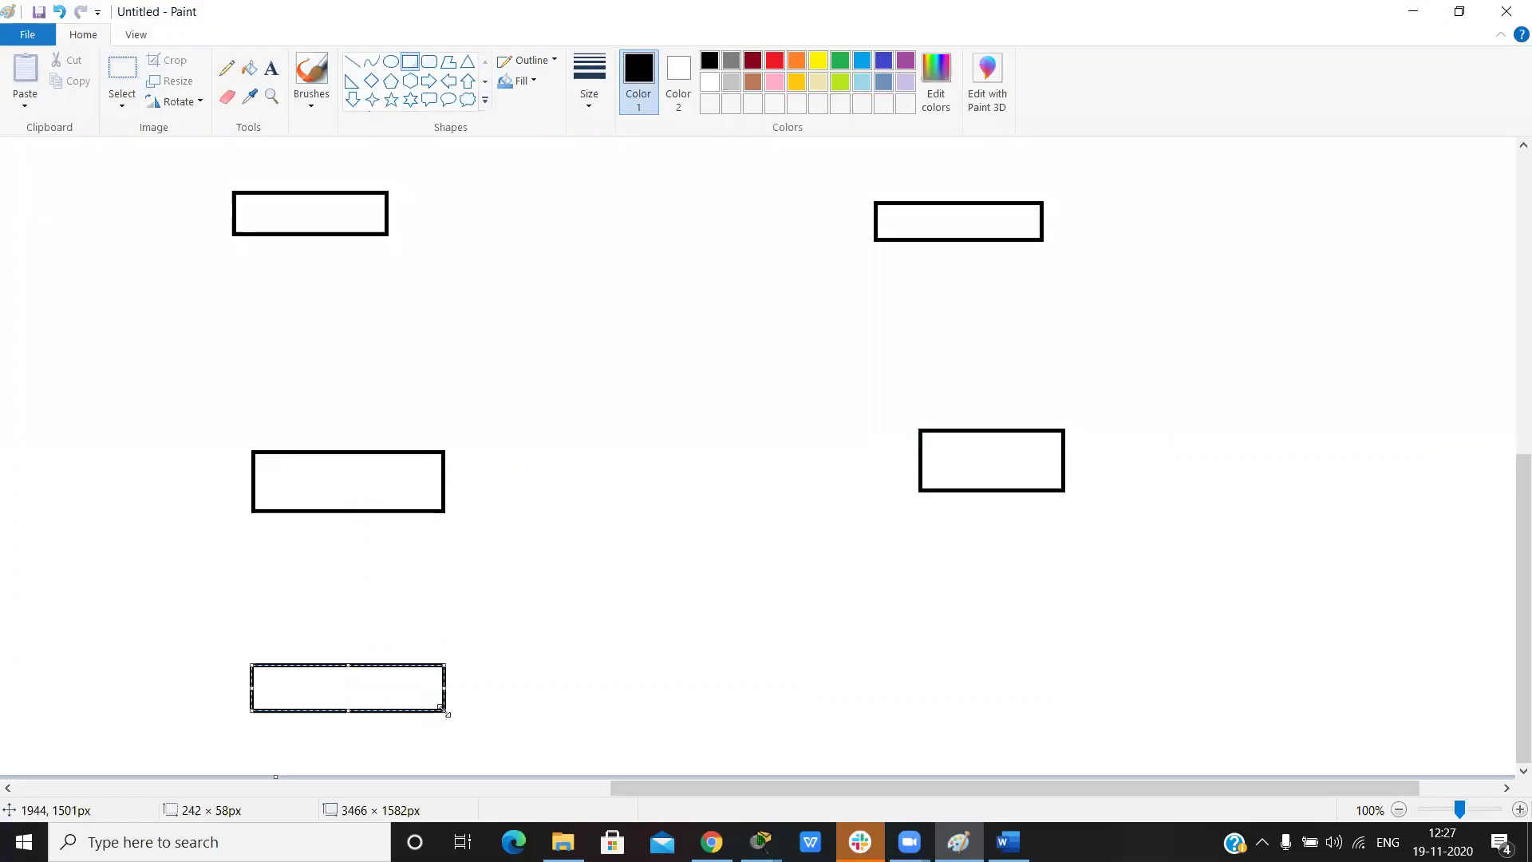
click(646, 739)
drag(968, 643, 1195, 700)
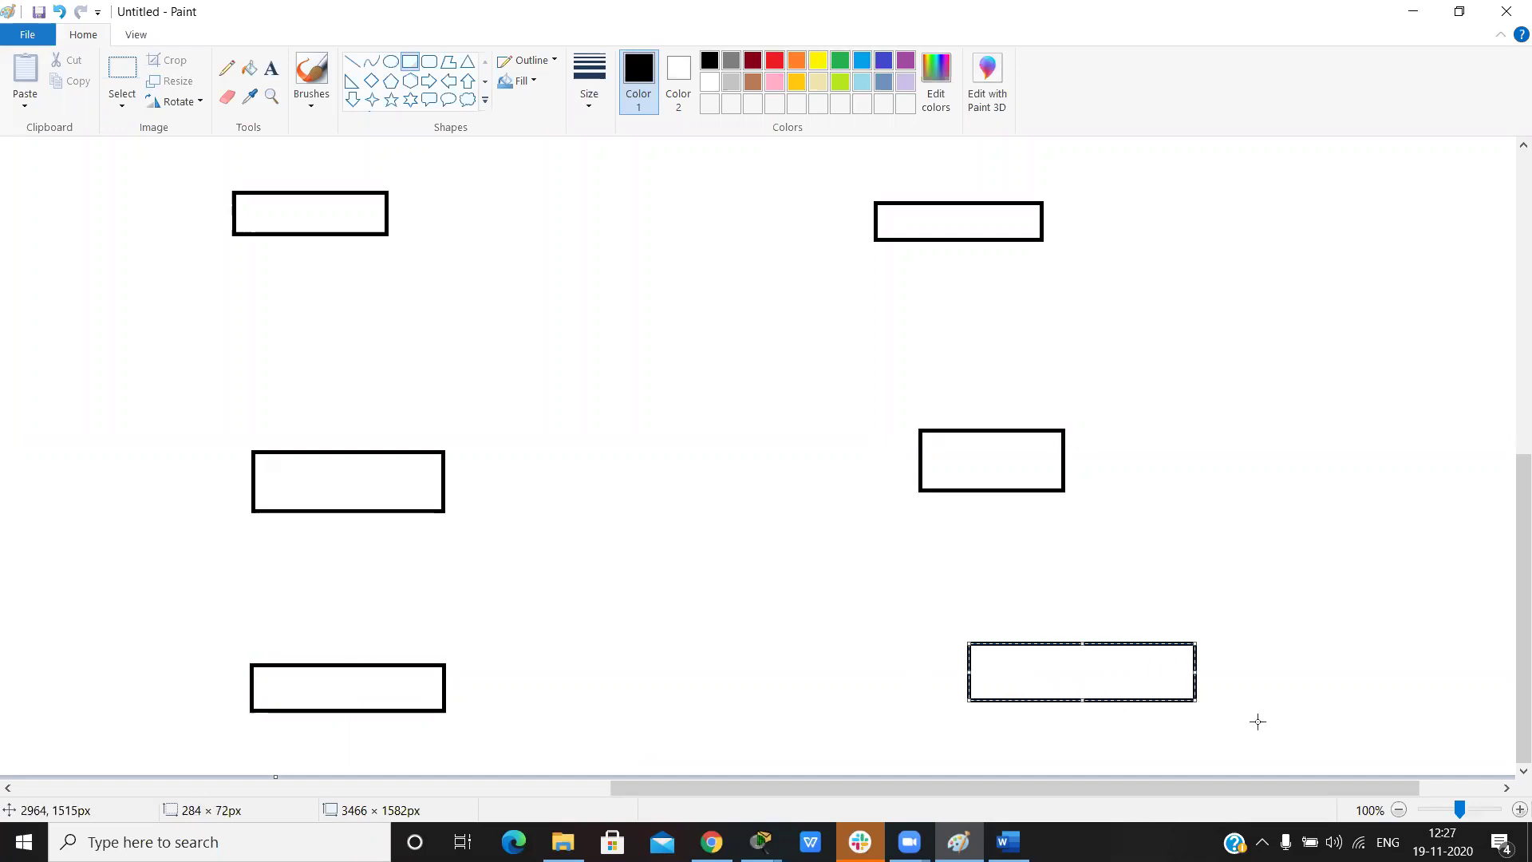
Connect the two rectangles of each pair with a straight line, ending the bottom line on the edge of its rectangle
click(715, 240)
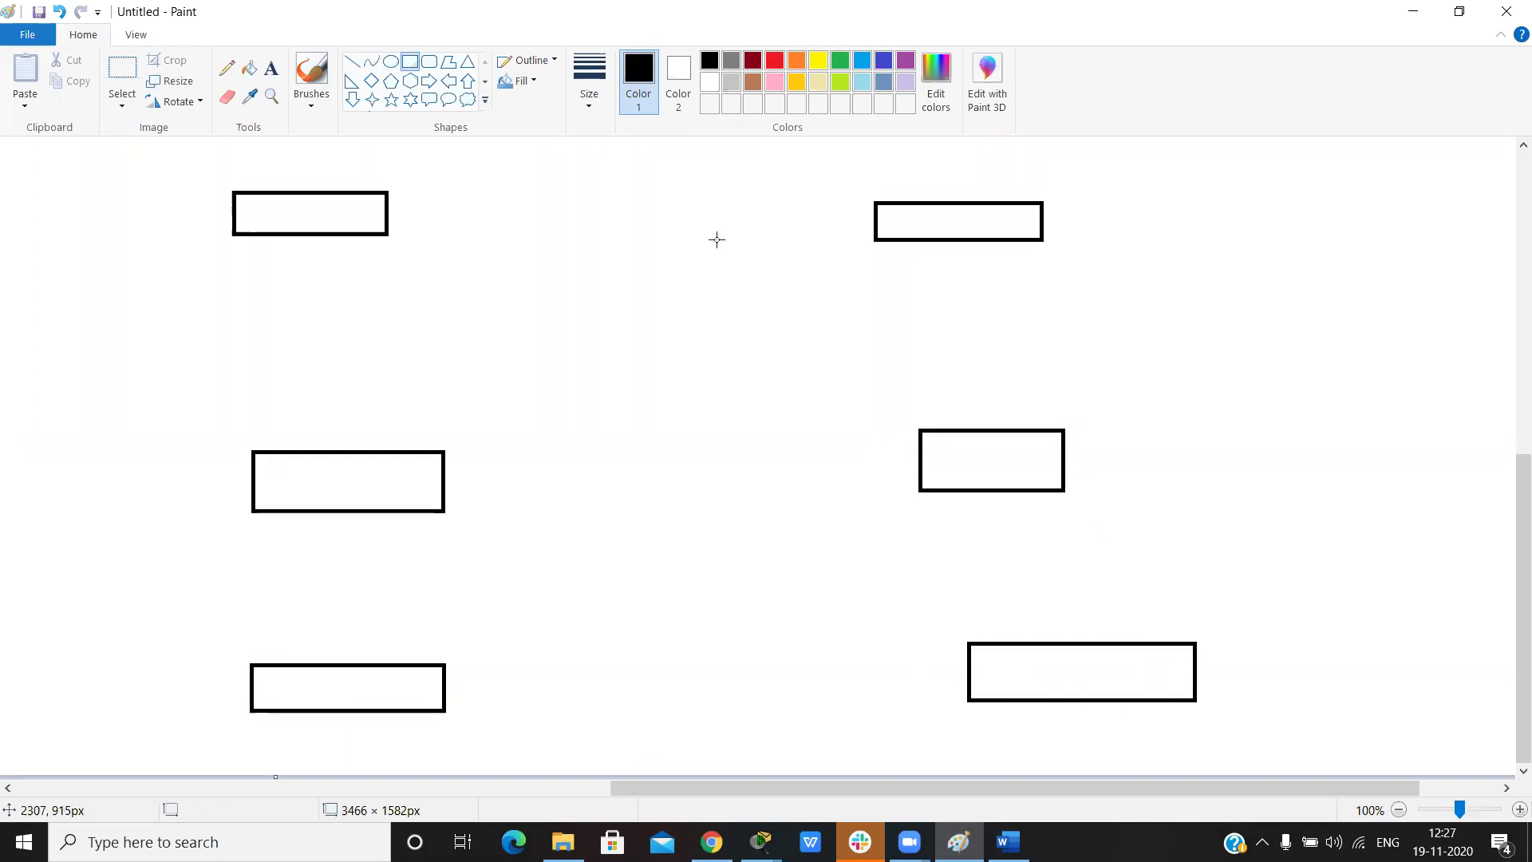
click(358, 69)
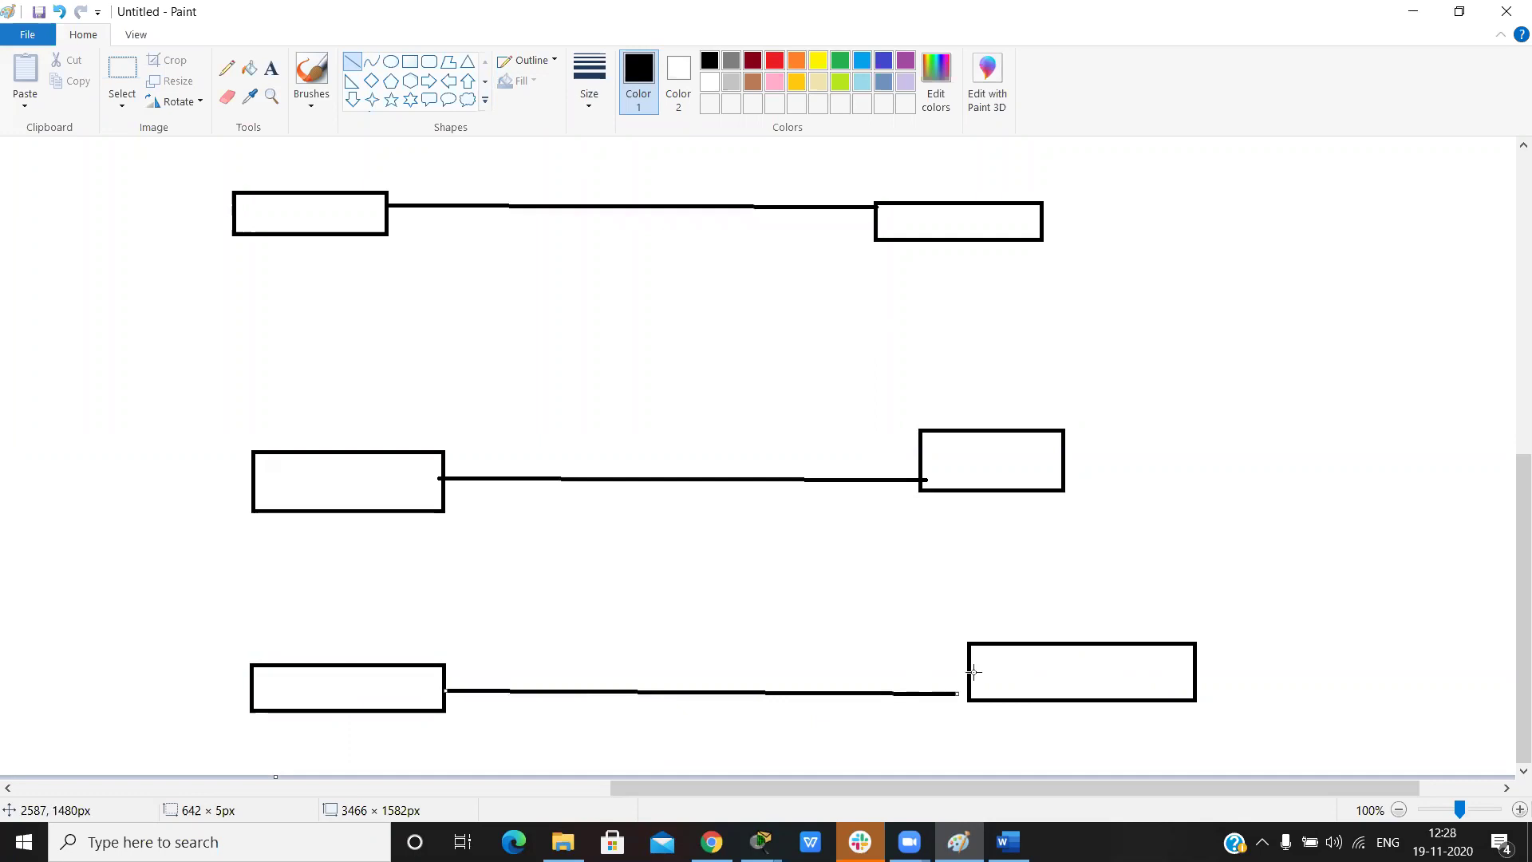
mouse_move(957, 693)
mouse_down()
mouse_move(982, 666)
mouse_move(970, 675)
mouse_up()
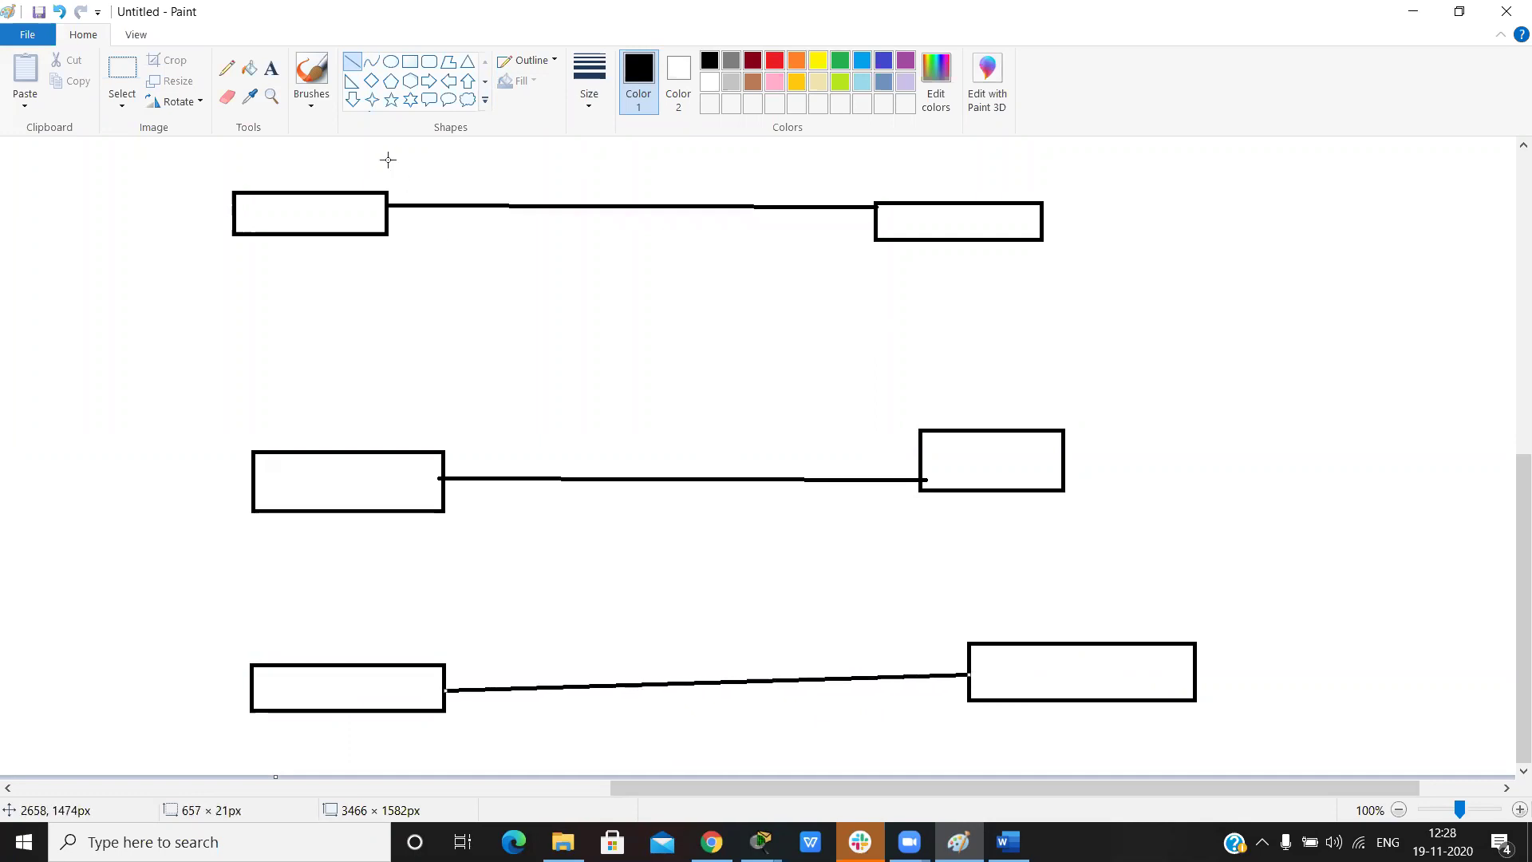
Label both rectangles of the top pair "Auto" and their connecting line "acess"
click(272, 68)
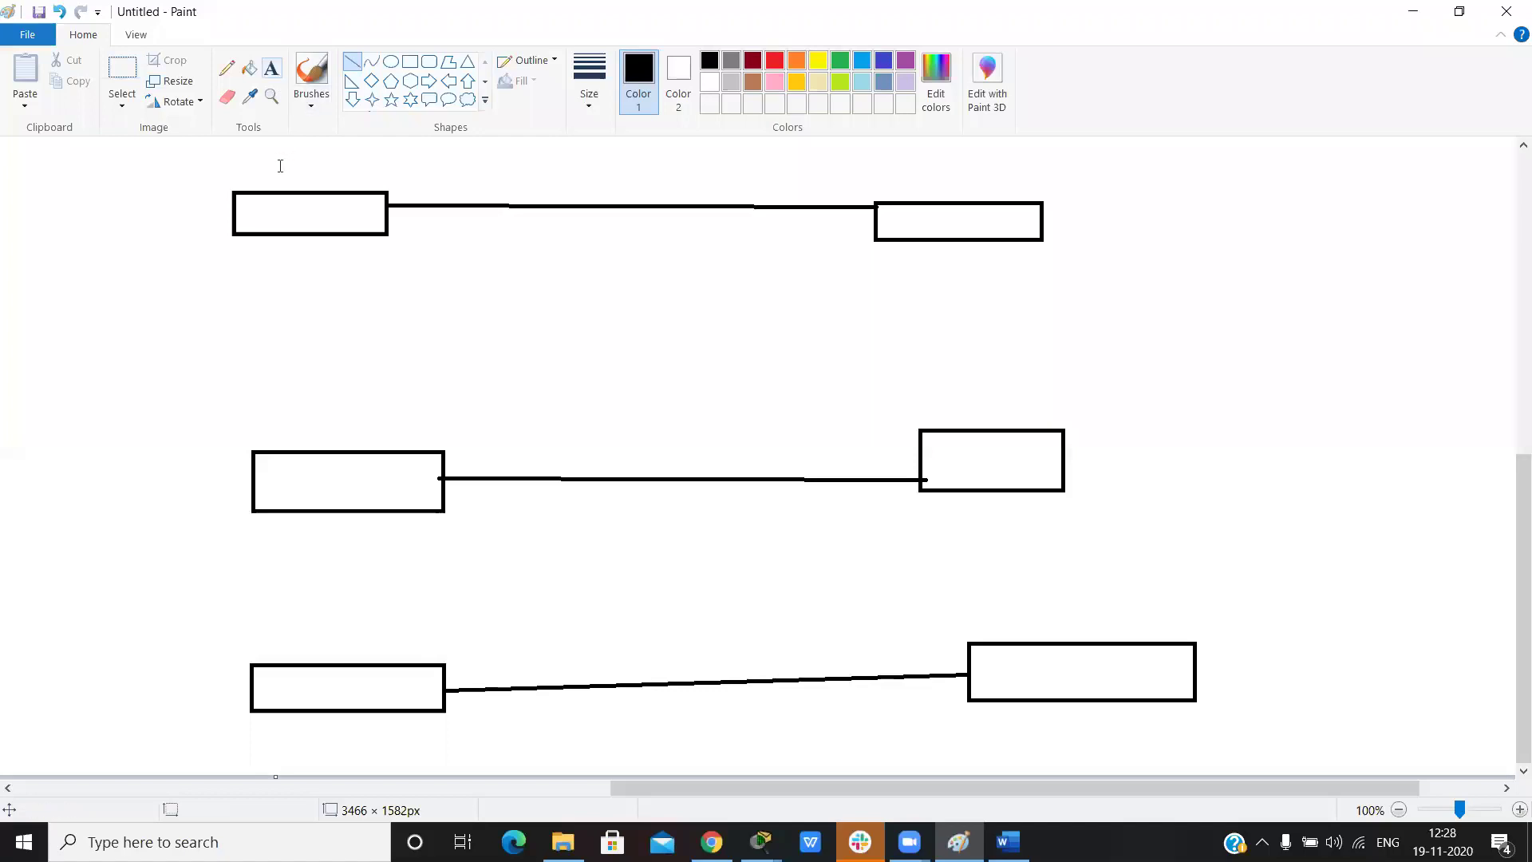
click(280, 155)
text(Auto)
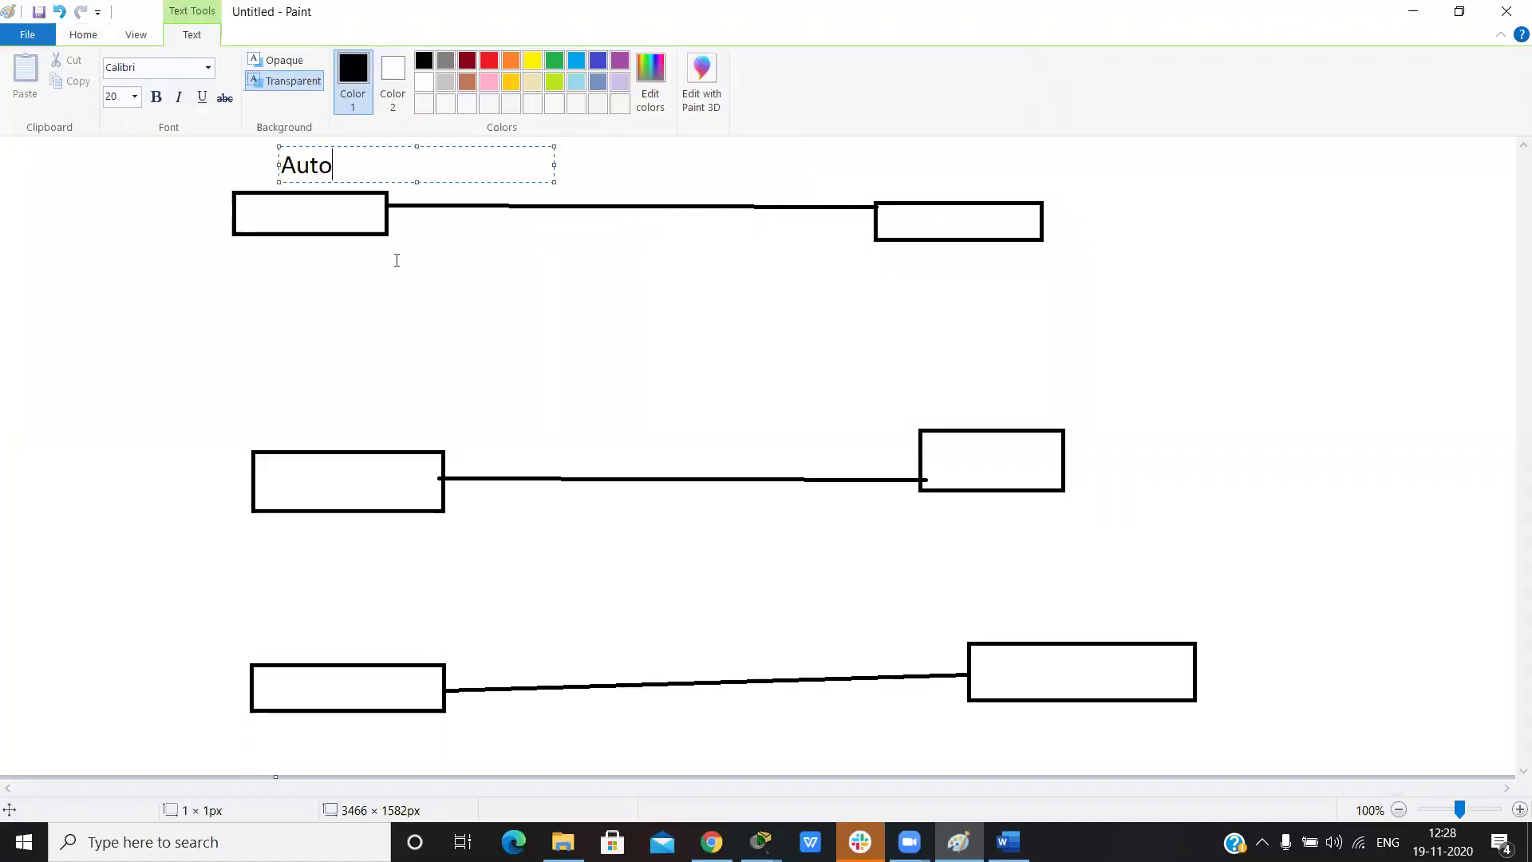
Switch to the Word notes and highlight the description of DTP's Auto mode
click(1009, 762)
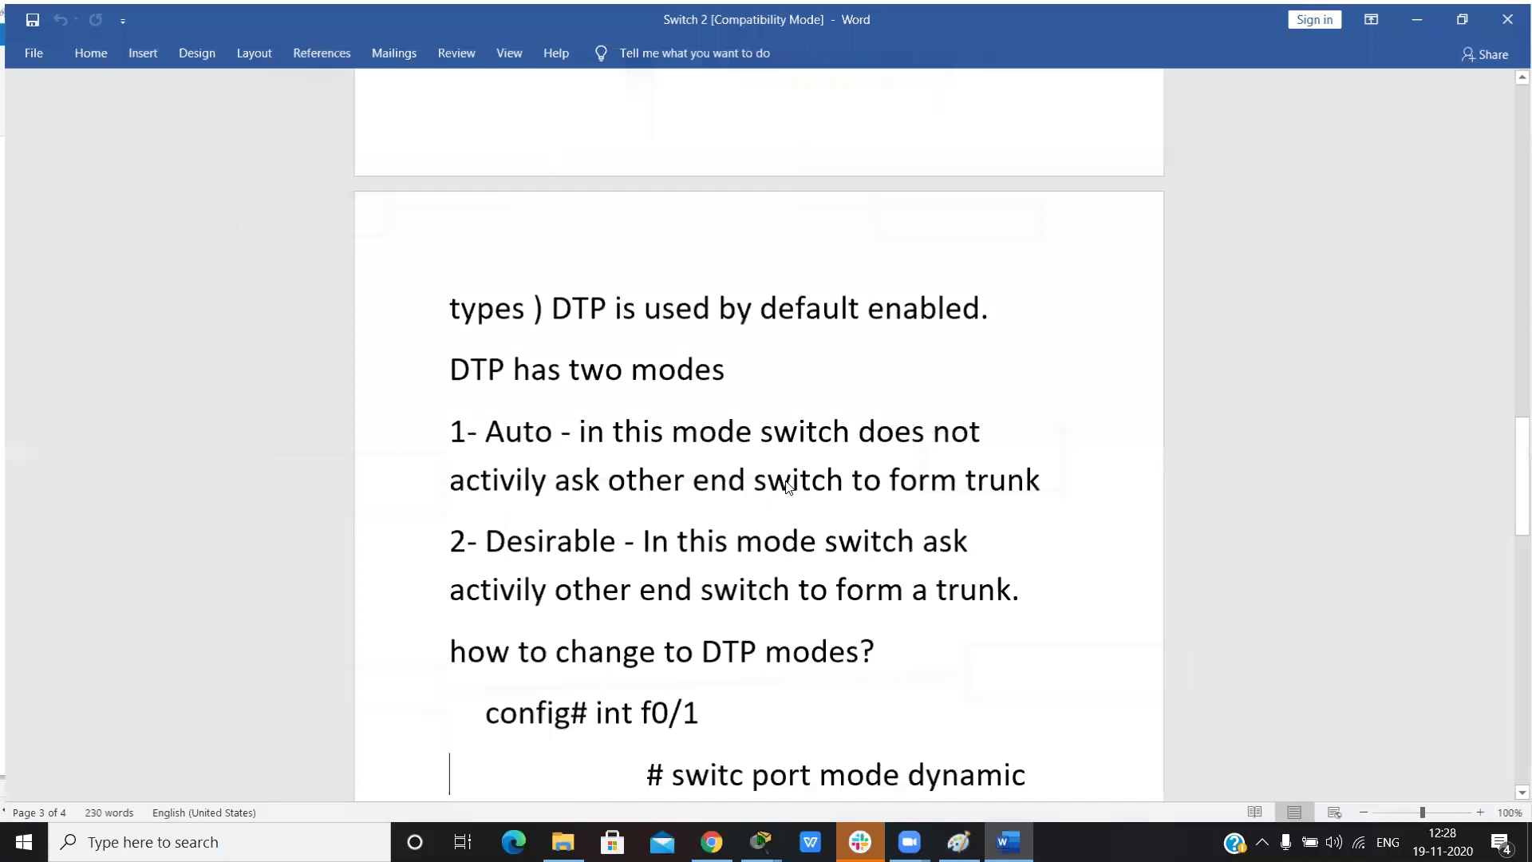
drag(576, 431, 787, 484)
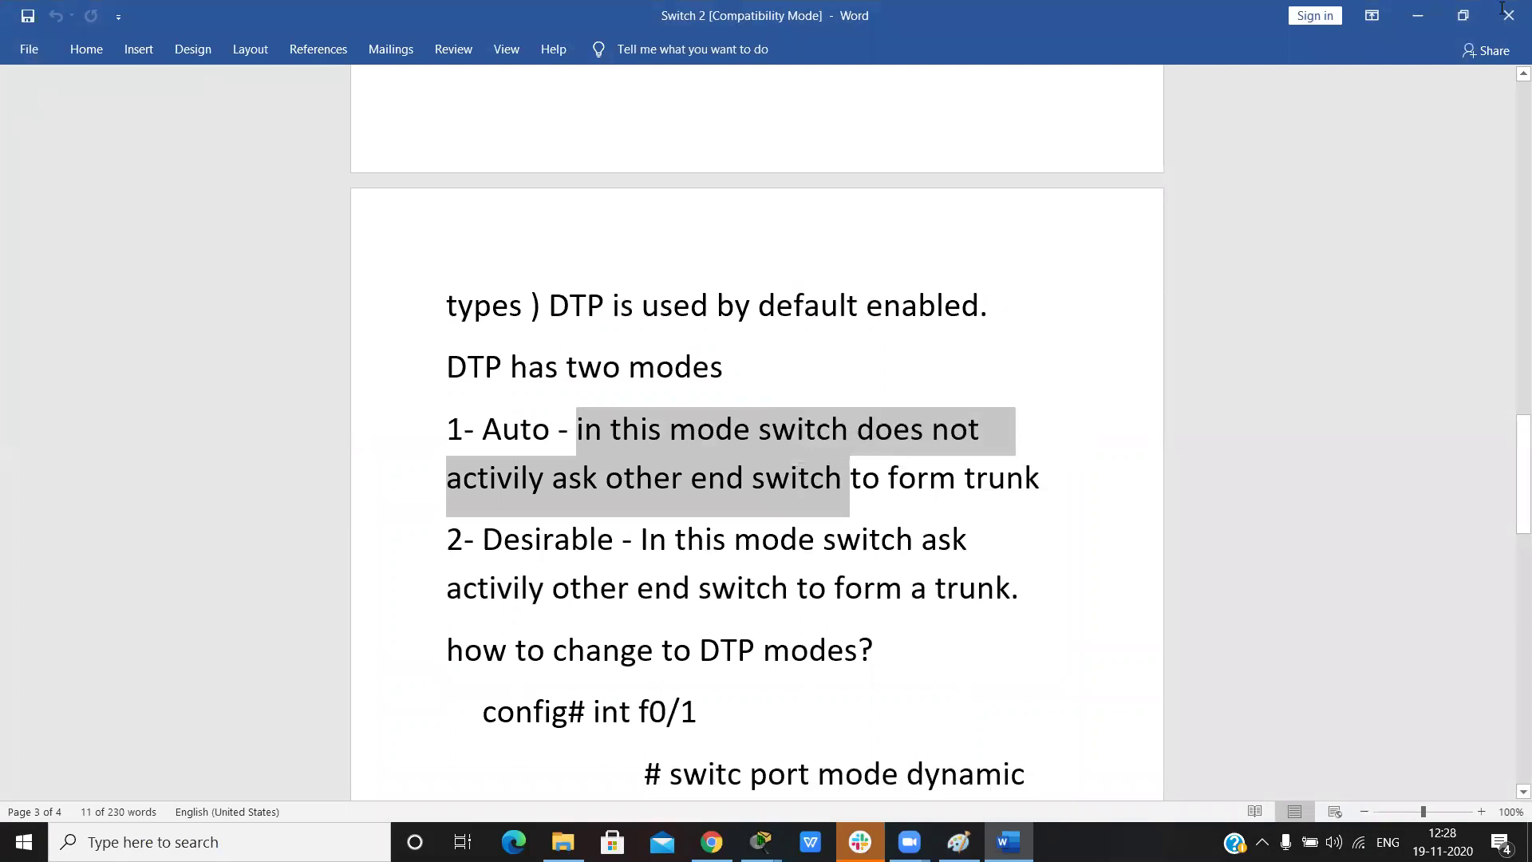
key(Down)
key(End)
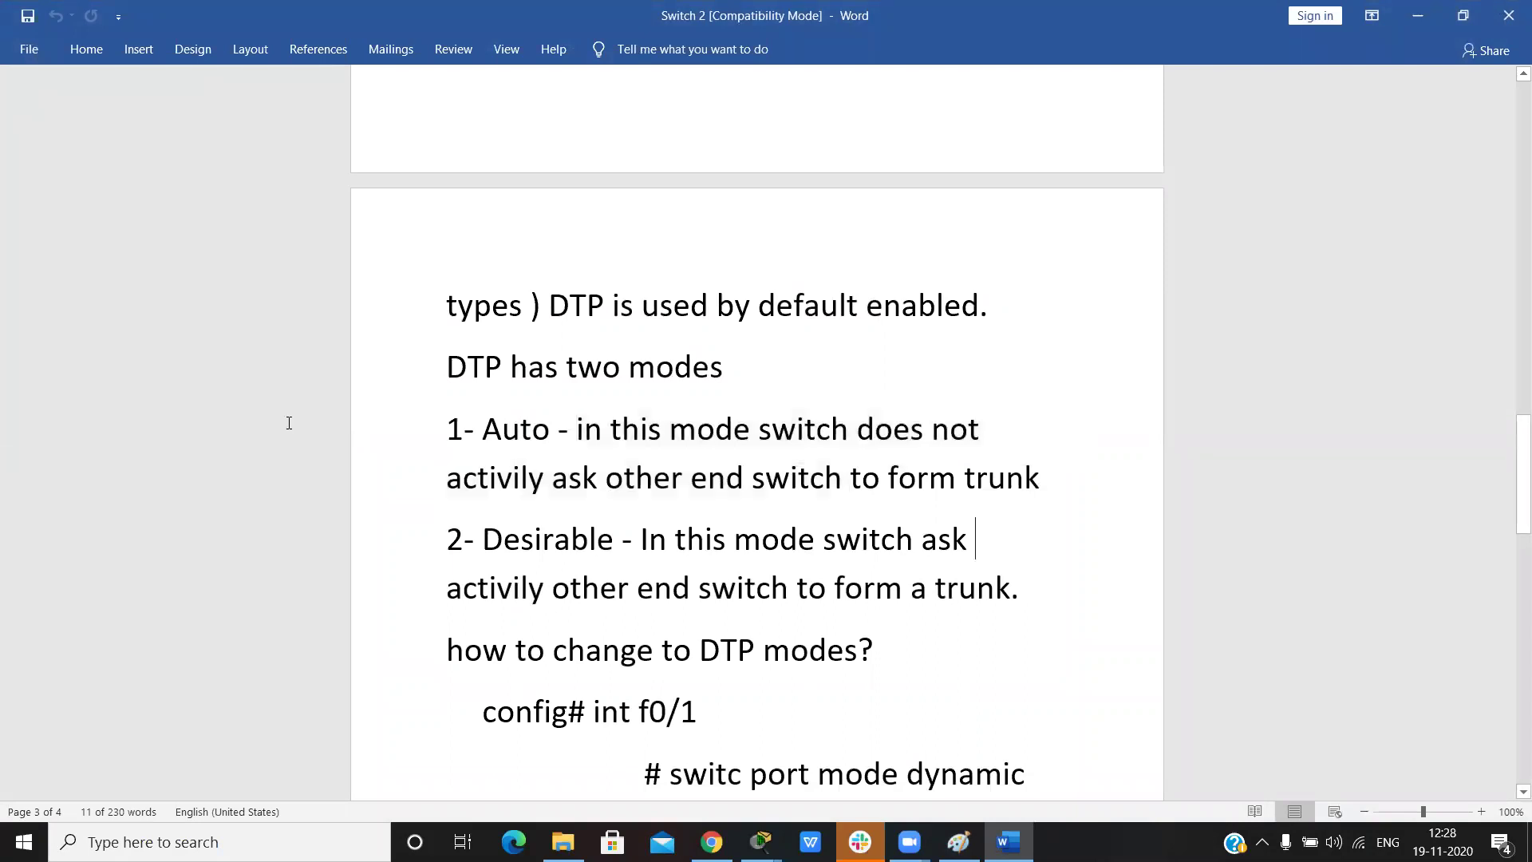
Back in Paint, label the middle pair "Auto" and "desirable" and their connecting line "trunk"
key(alt+Tab)
click(289, 423)
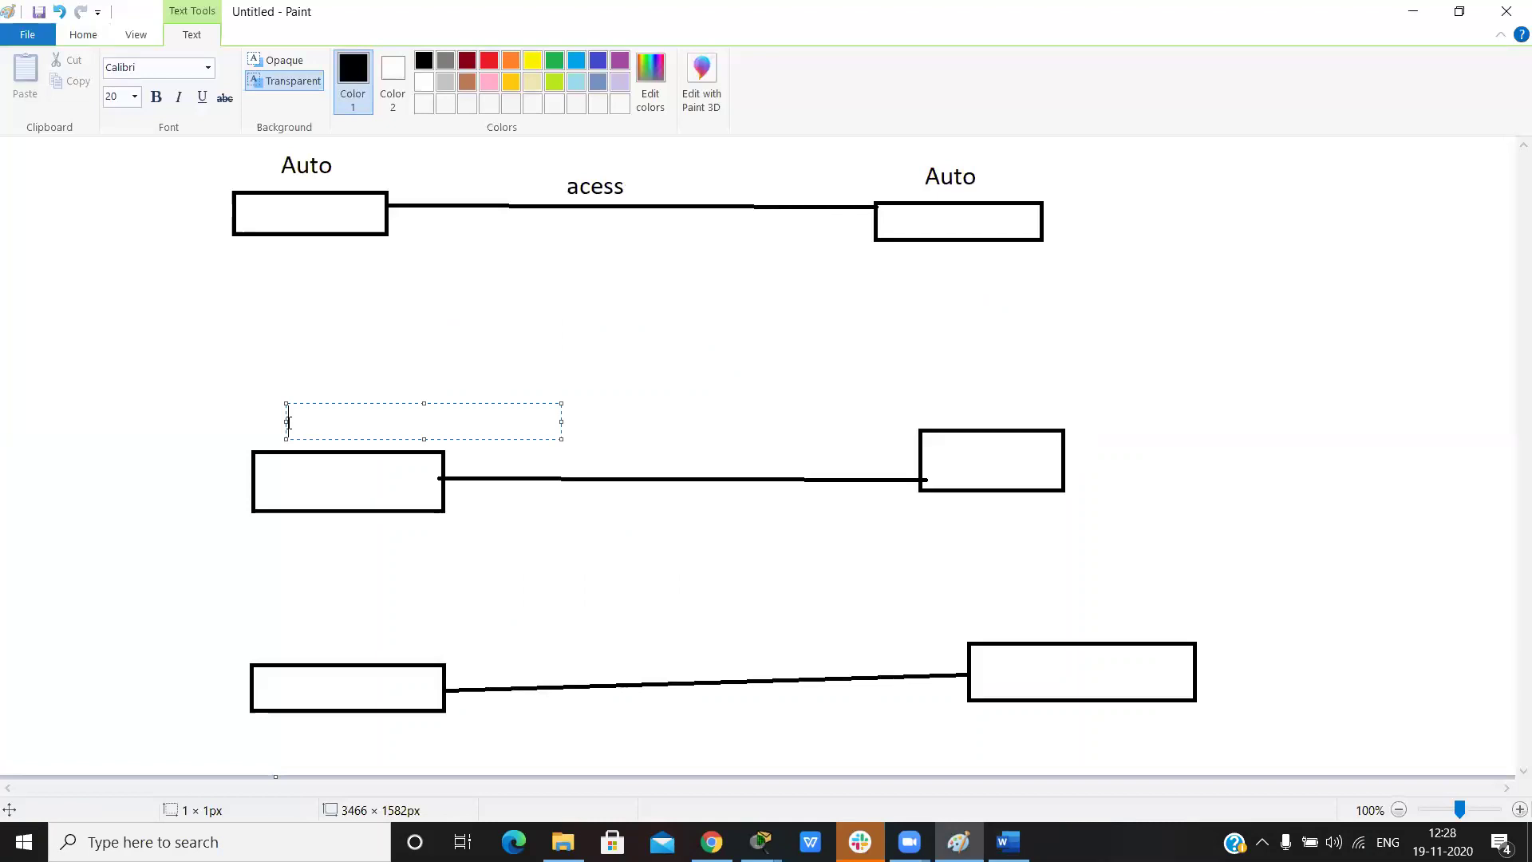
text(Auto)
click(933, 407)
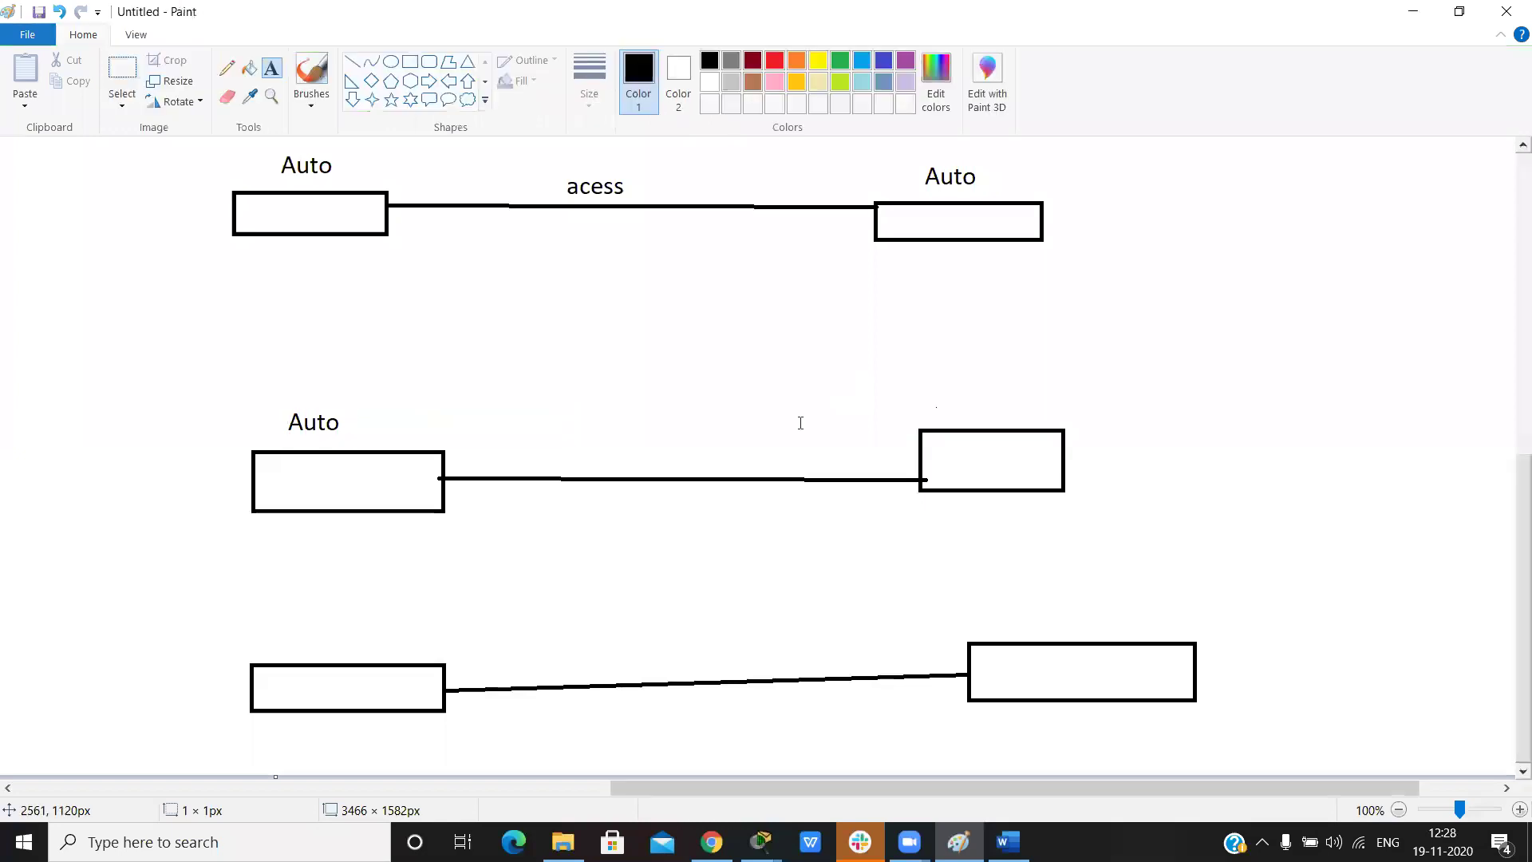
text(desirable)
click(994, 504)
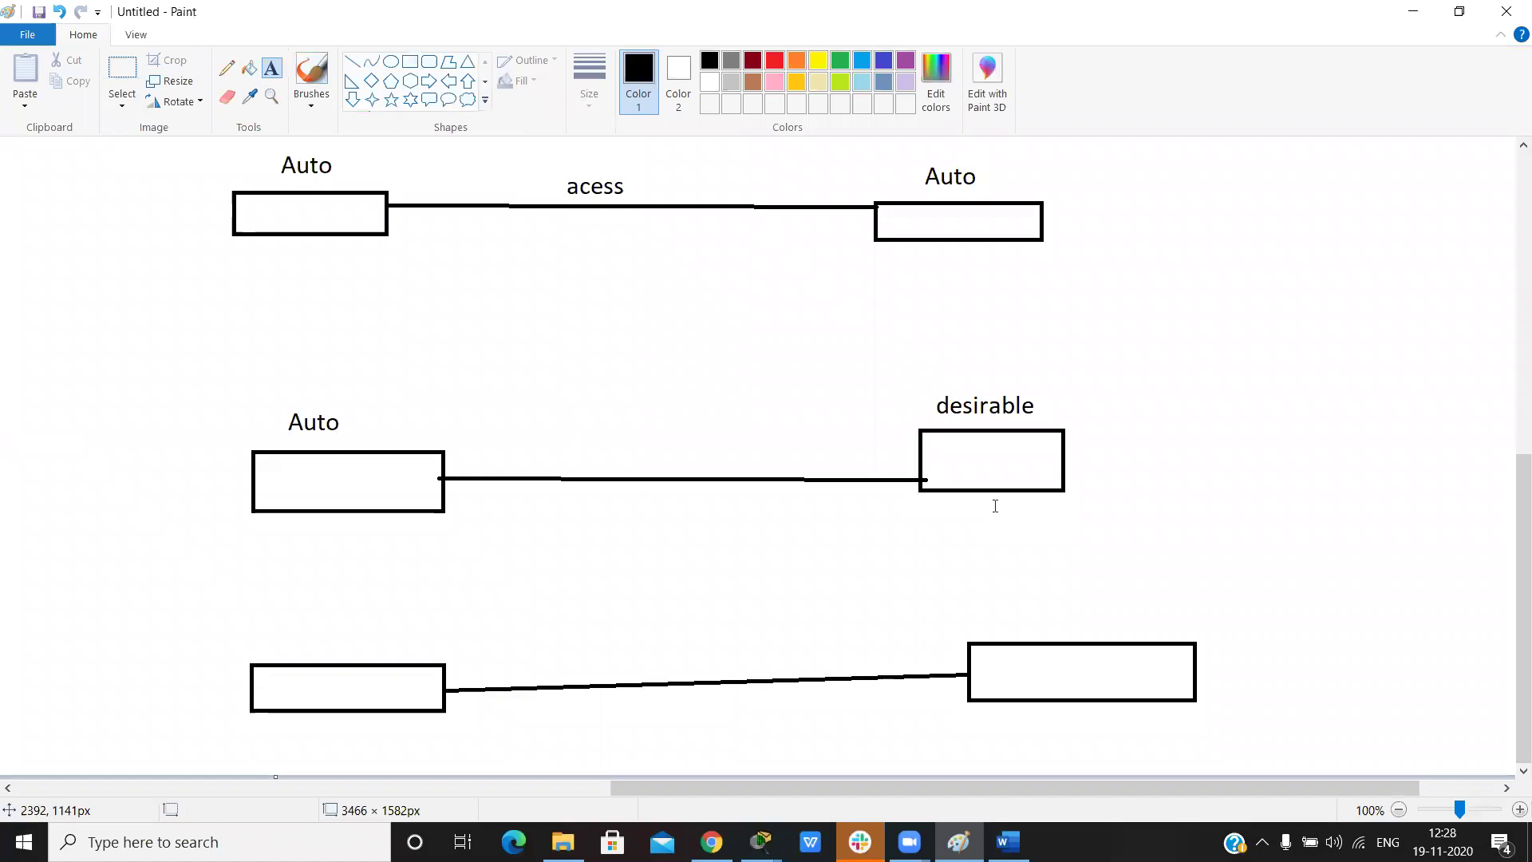
click(600, 457)
text(trunl)
key(BackSpace)
text(k)
Label both rectangles of the bottom pair "desirable" and their connecting line "trunk"
click(285, 618)
text(desirable)
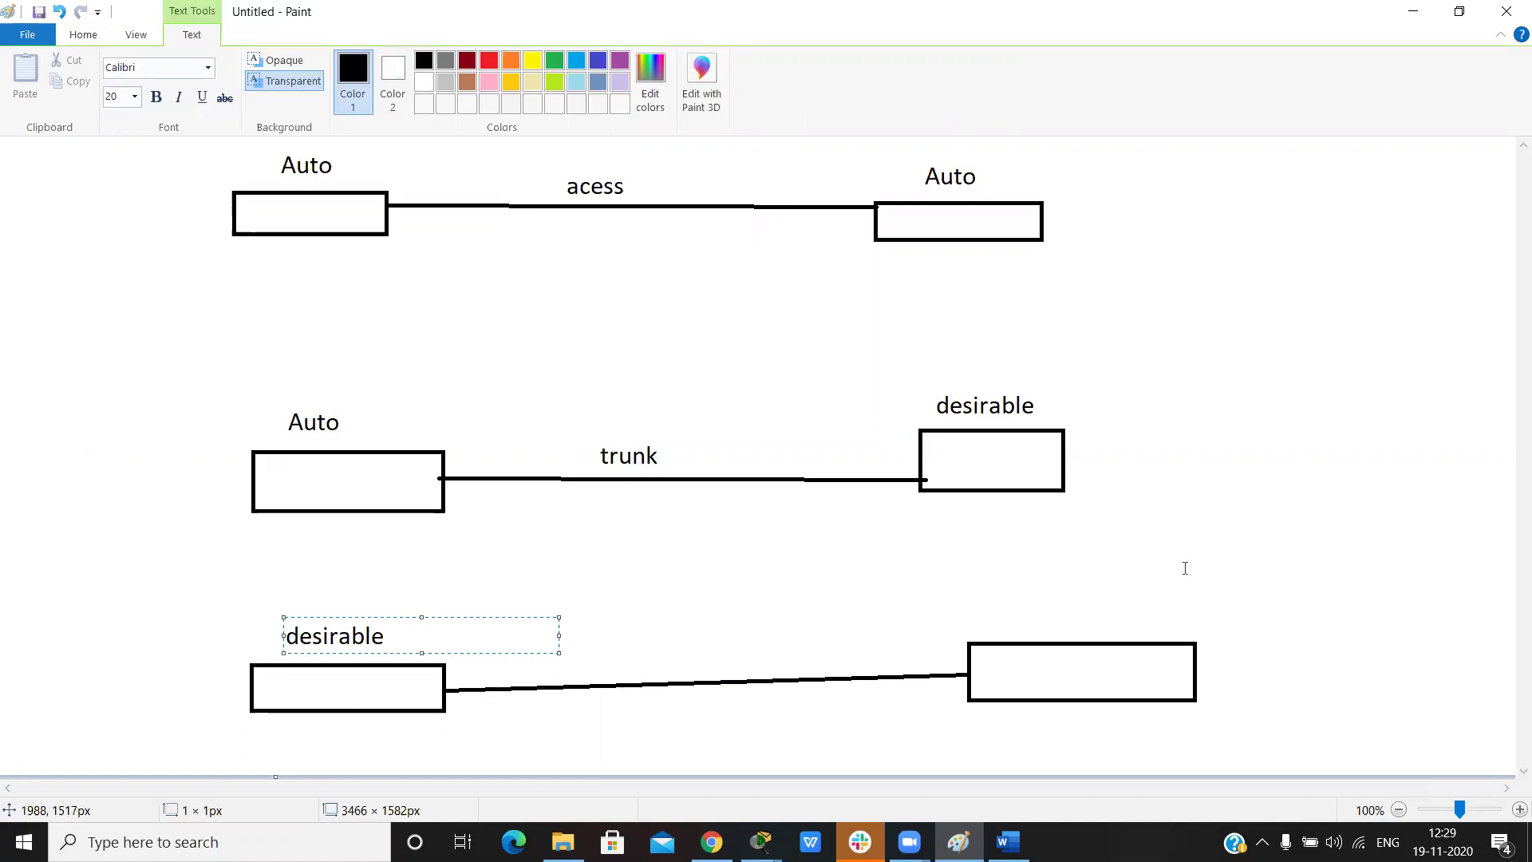
click(1060, 582)
click(1060, 583)
text(de)
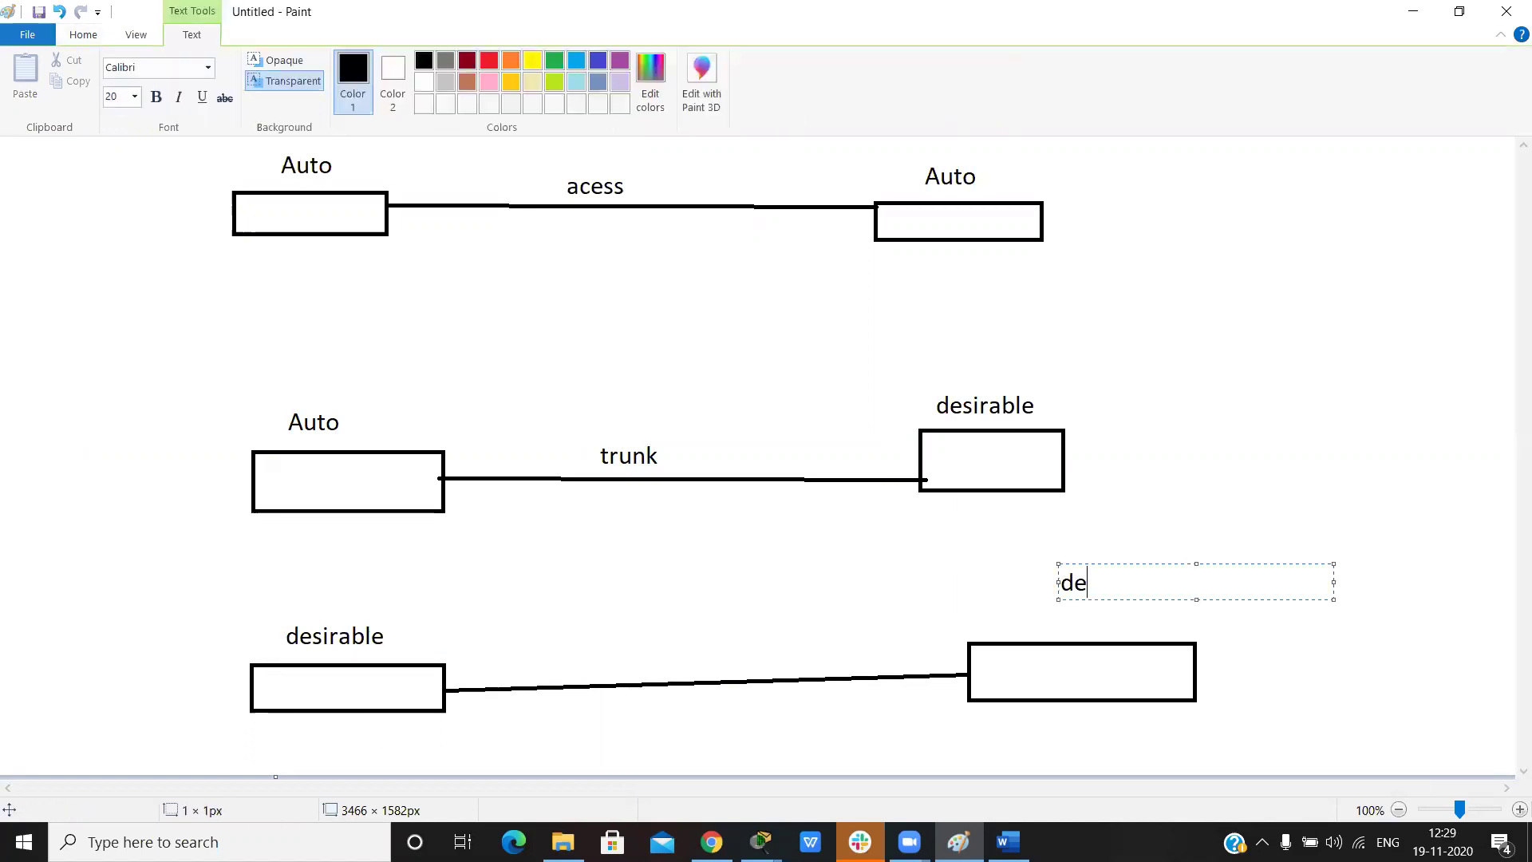
text(sirable)
click(566, 653)
click(566, 636)
text(trunk)
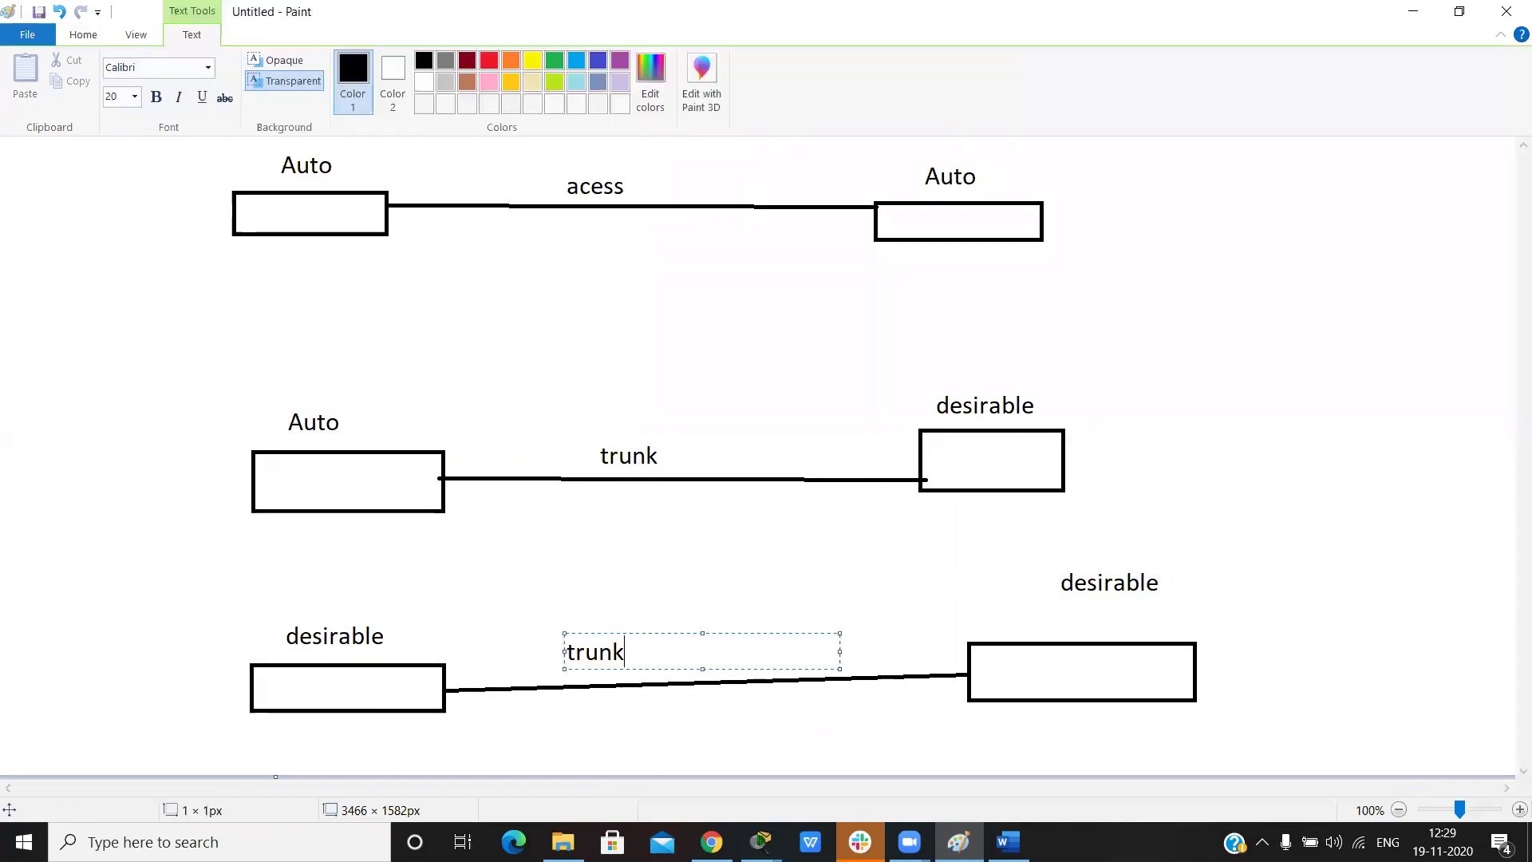
click(779, 505)
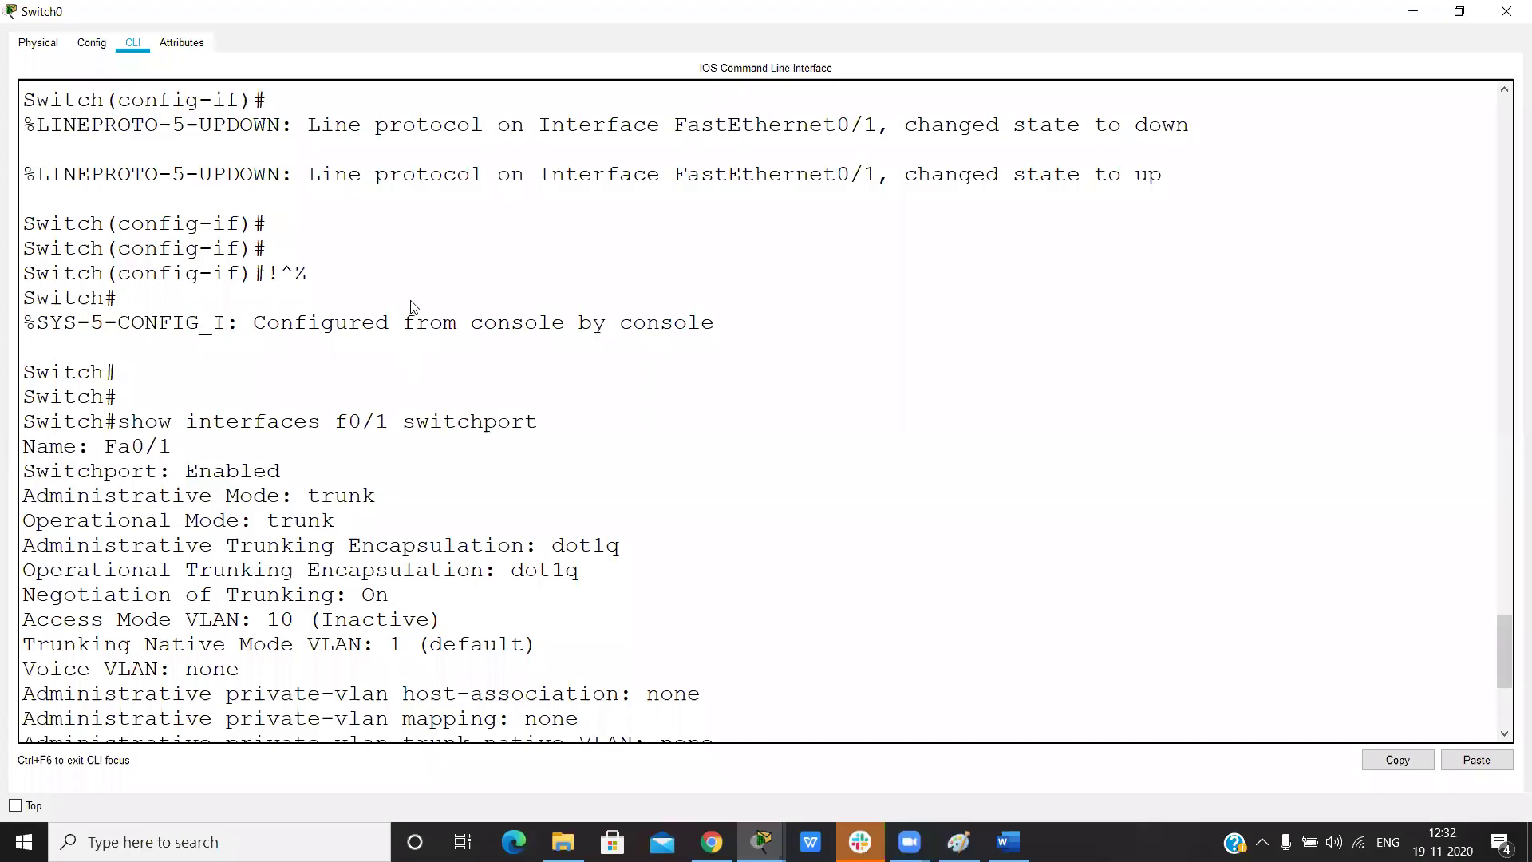
In Switch0's CLI, highlight the administrative mode in the earlier and latest f0/1 switchport outputs, and page back to the prompt
scroll(439, 303, up, 10)
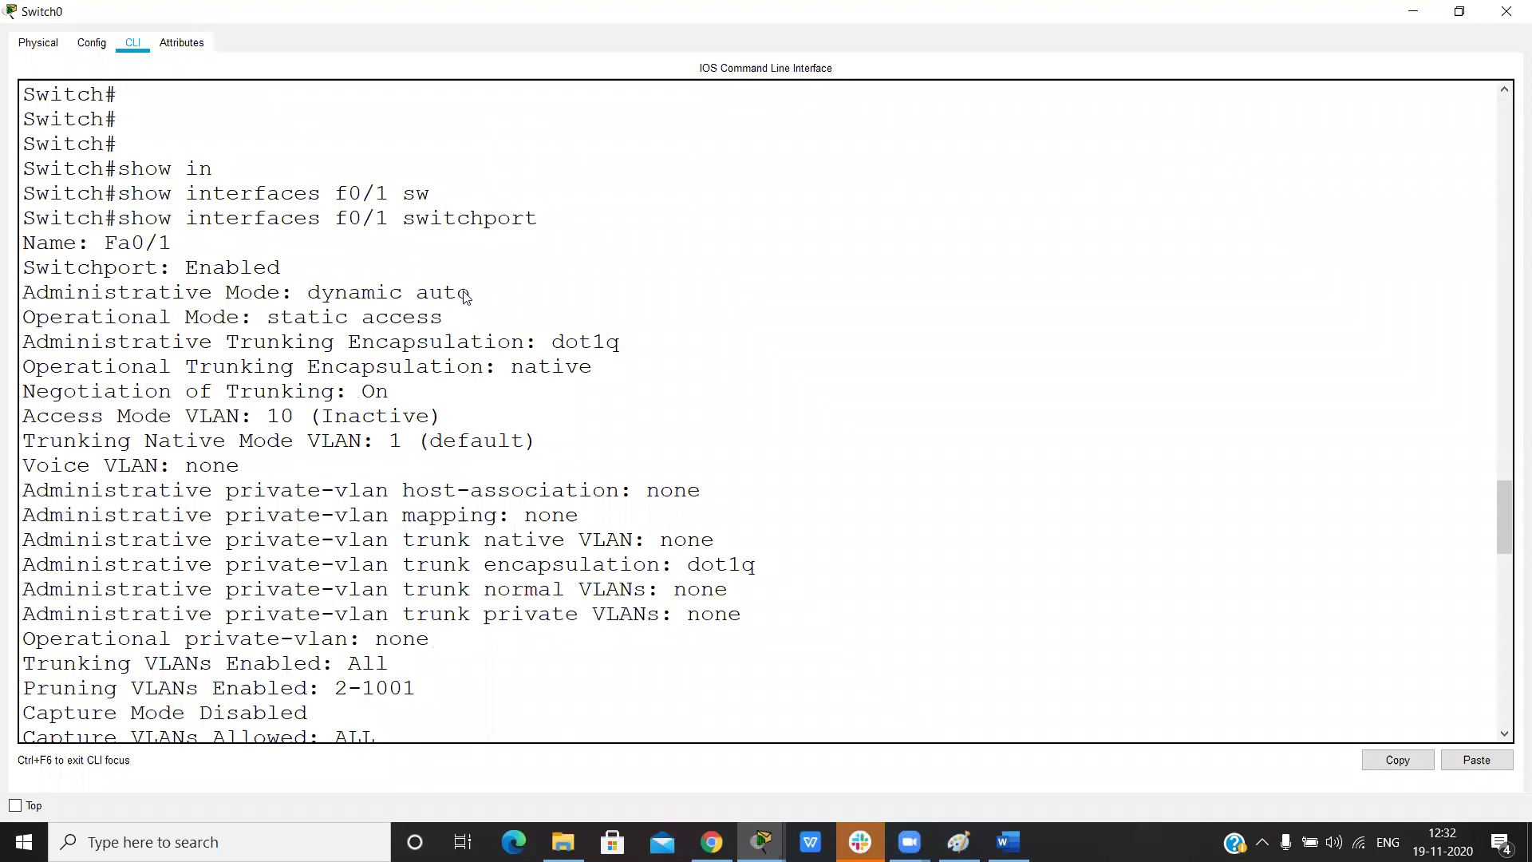
double_click(466, 295)
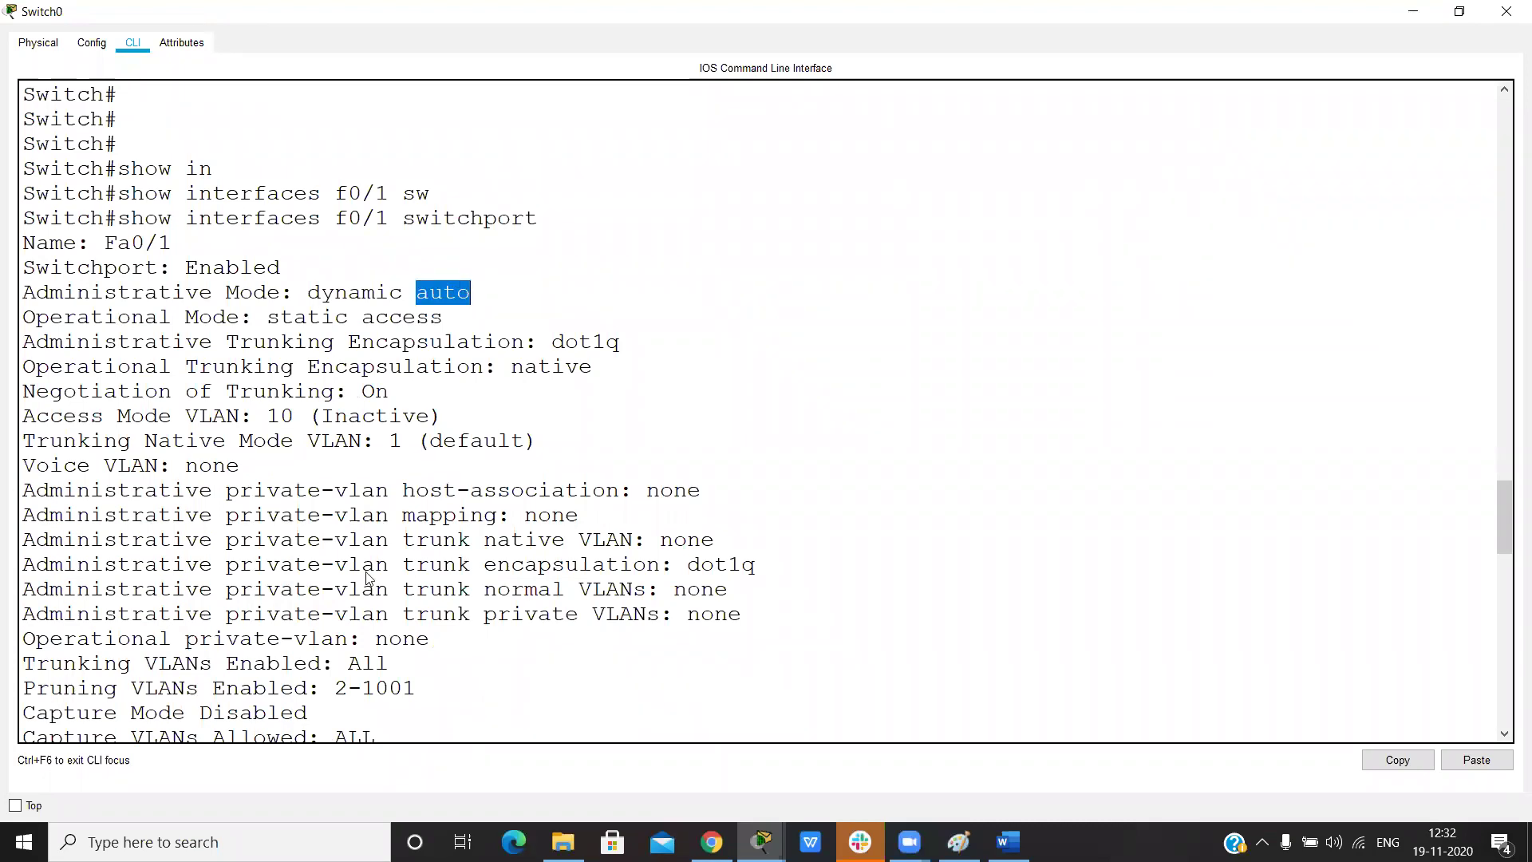
scroll(367, 576, down, 7)
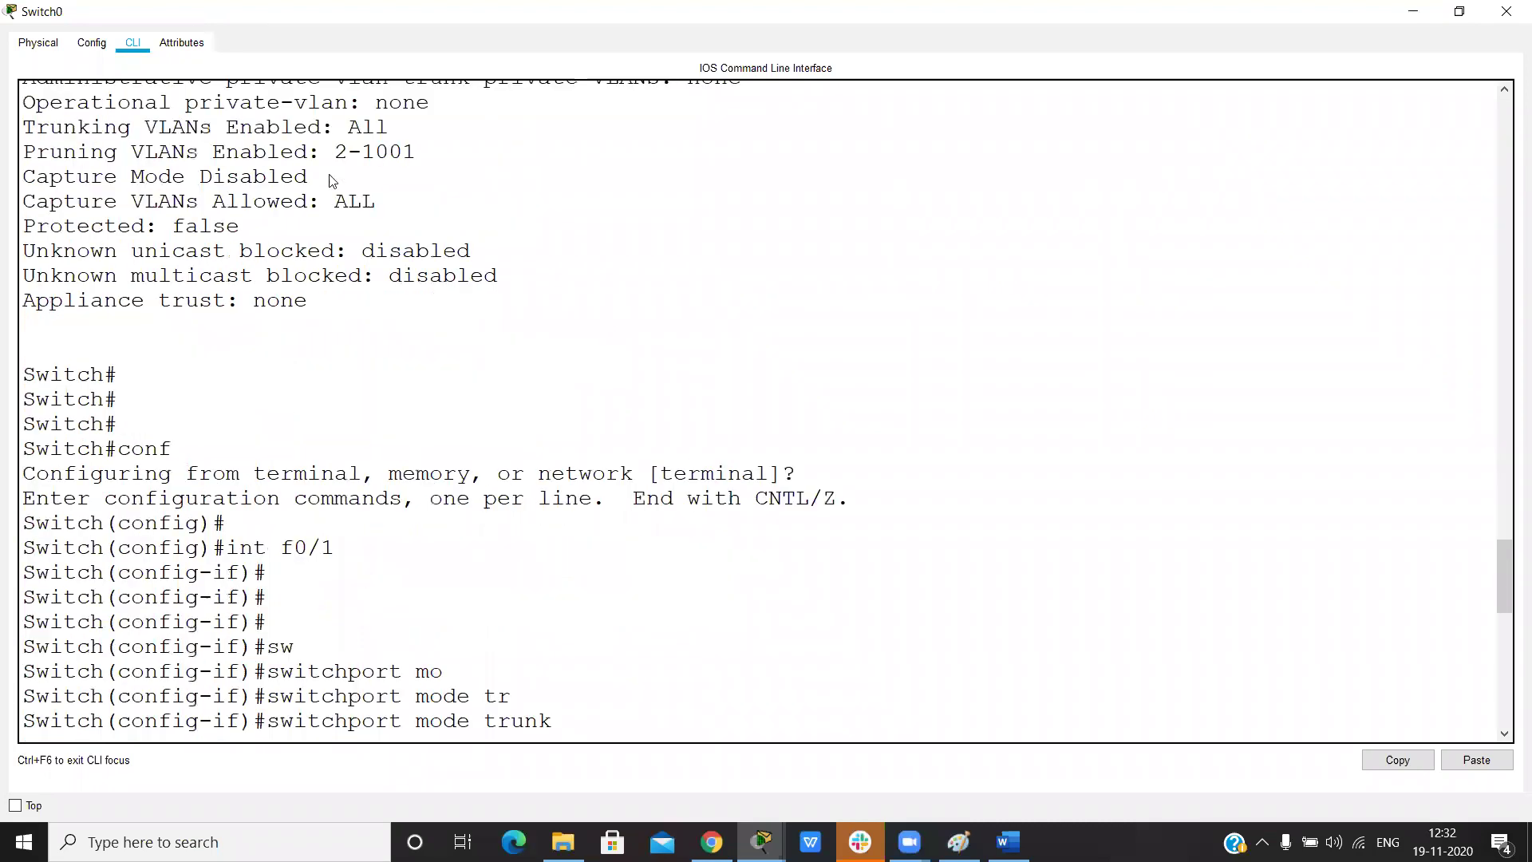
scroll(327, 171, down, 10)
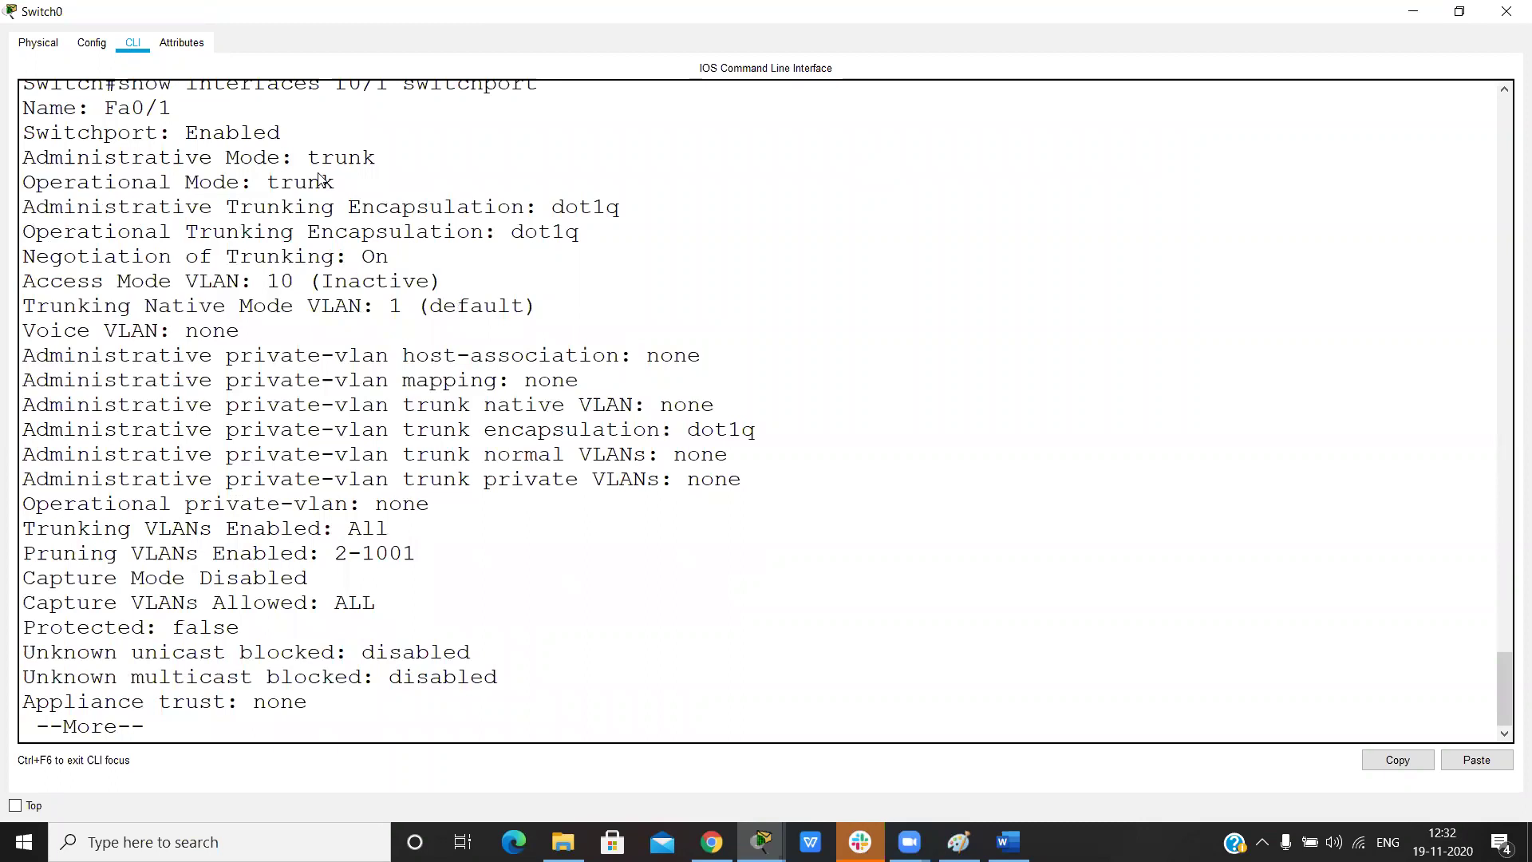
double_click(369, 158)
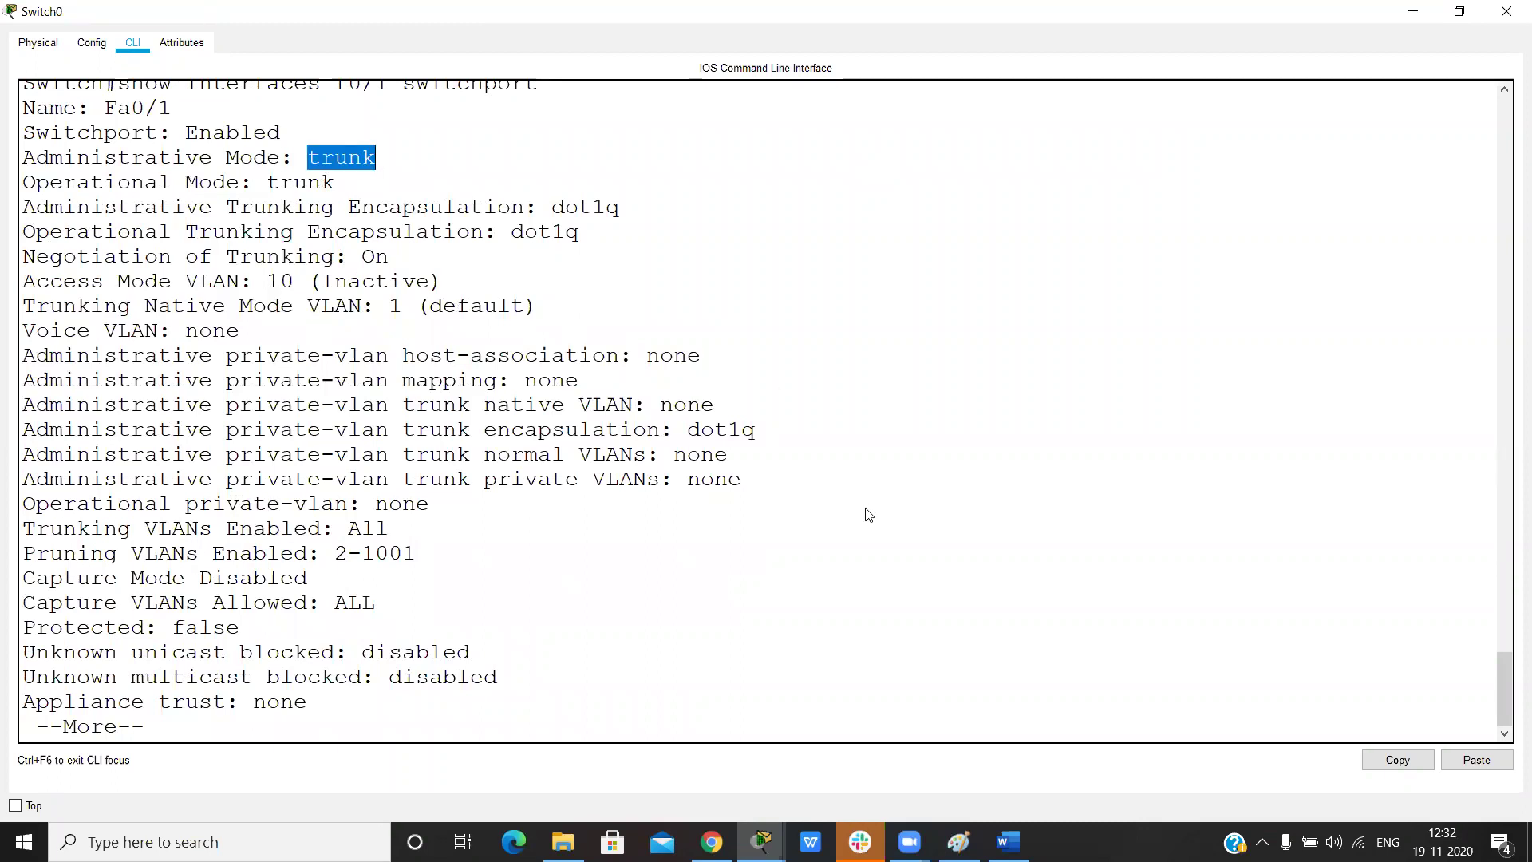
click(868, 515)
key(space)
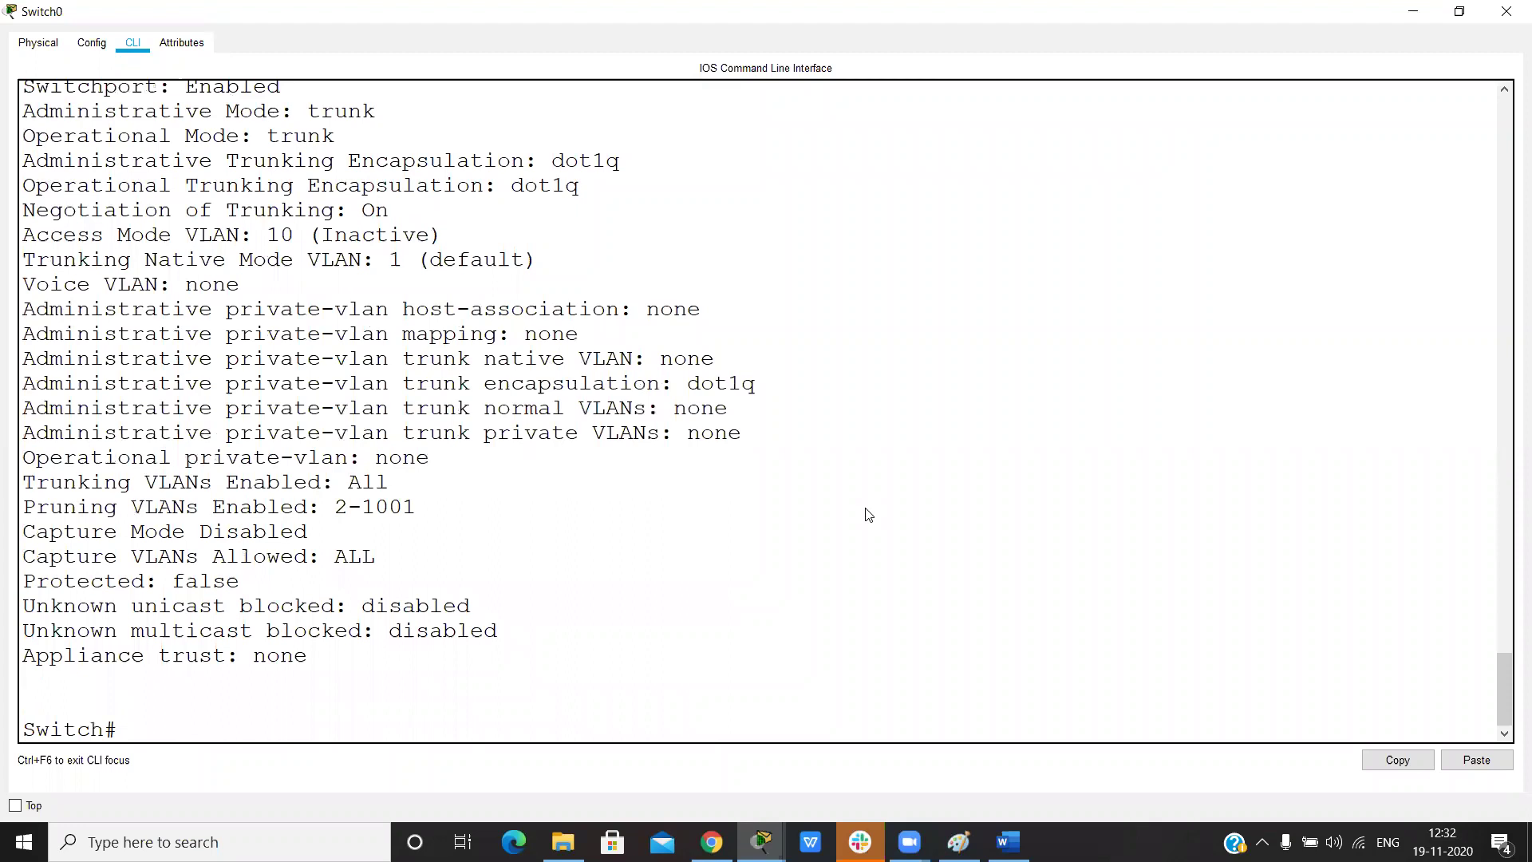
Enter global configuration mode on Switch0 and open interface f0/1 for configuration again
text(conf)
key(Return)
key(Return)
text(int f0/1)
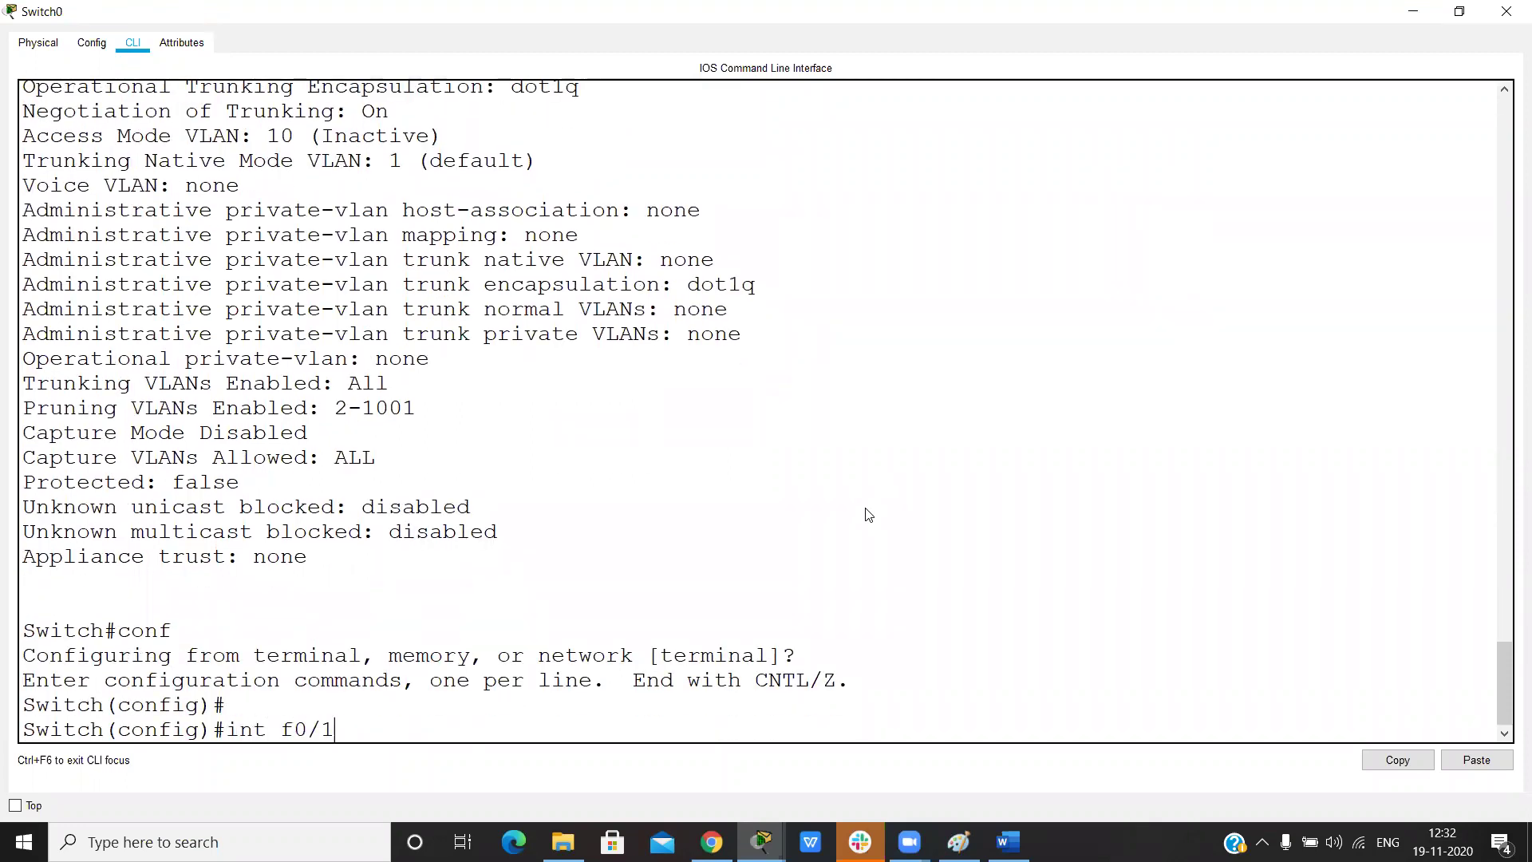
key(Return)
key(Return)
key(Return)
List the dynamic switchport mode options for f0/1 and set its mode to dynamic desirable
text(sw)
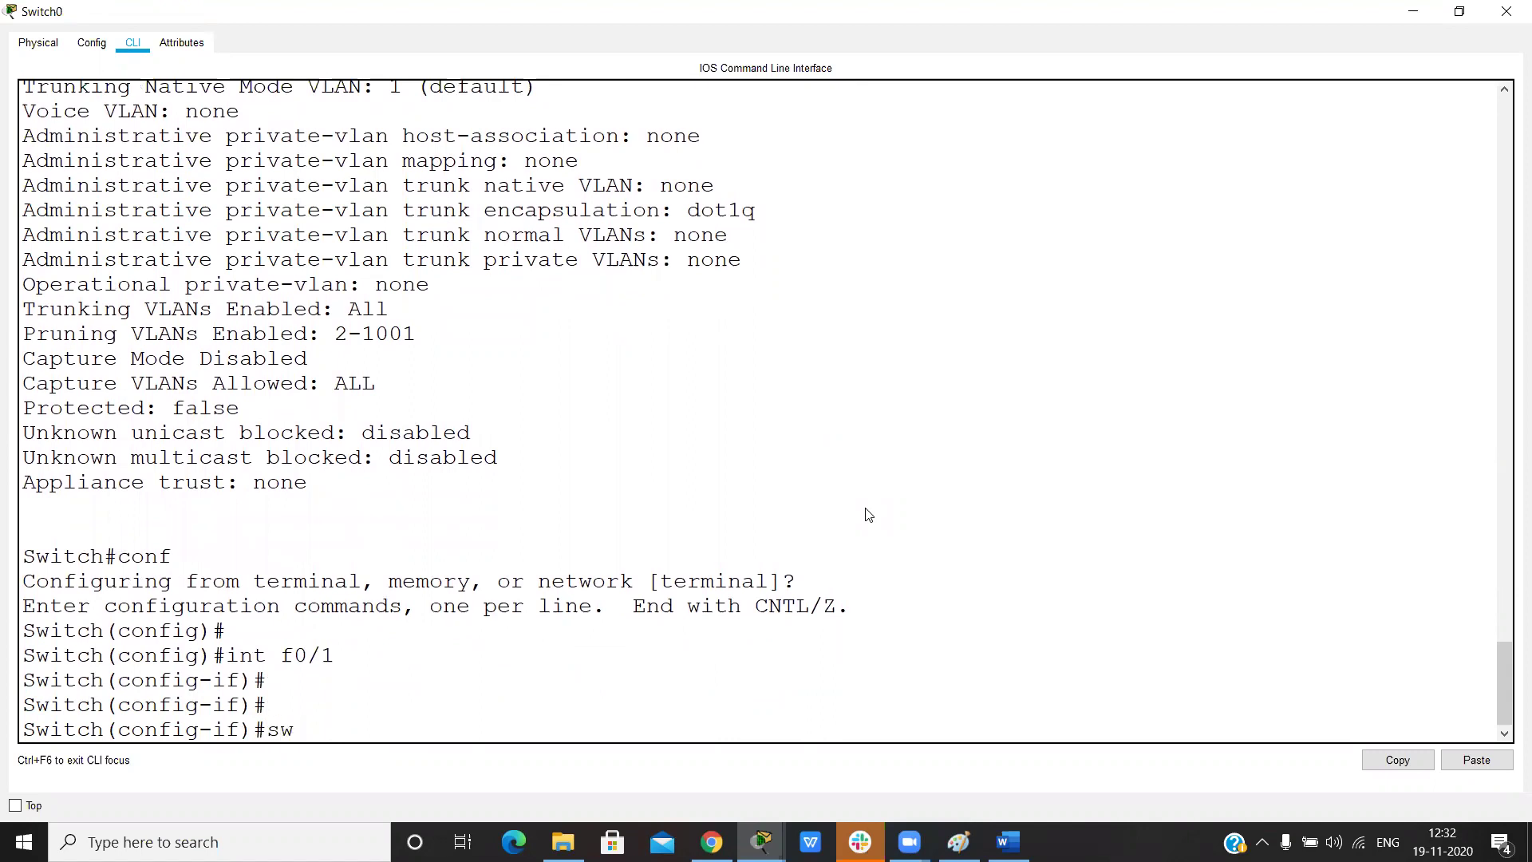
key(Tab)
text(mo)
key(Tab)
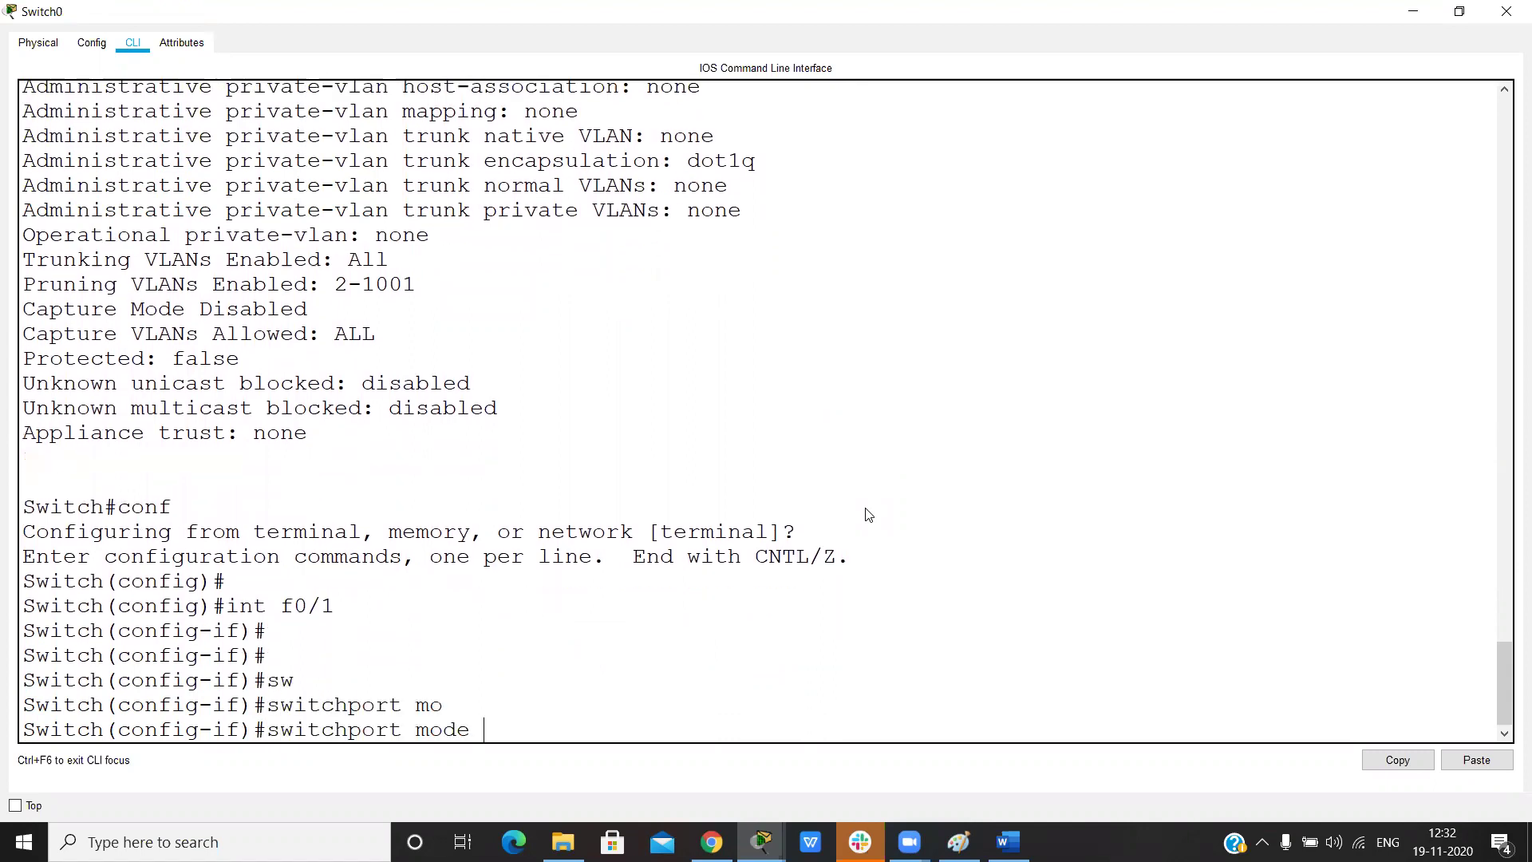
text(dy)
key(Tab)
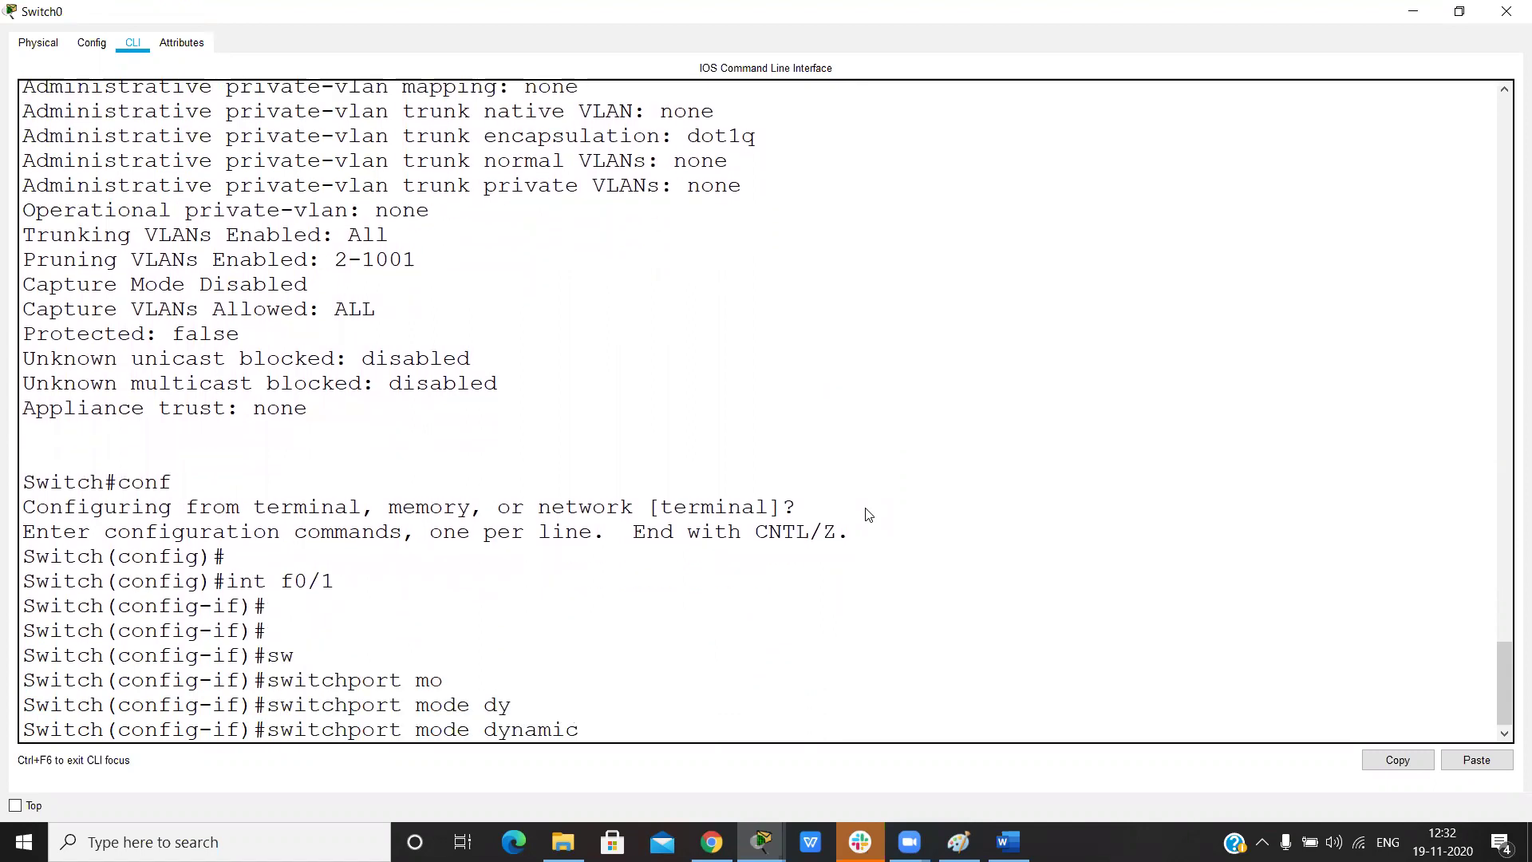
text(?)
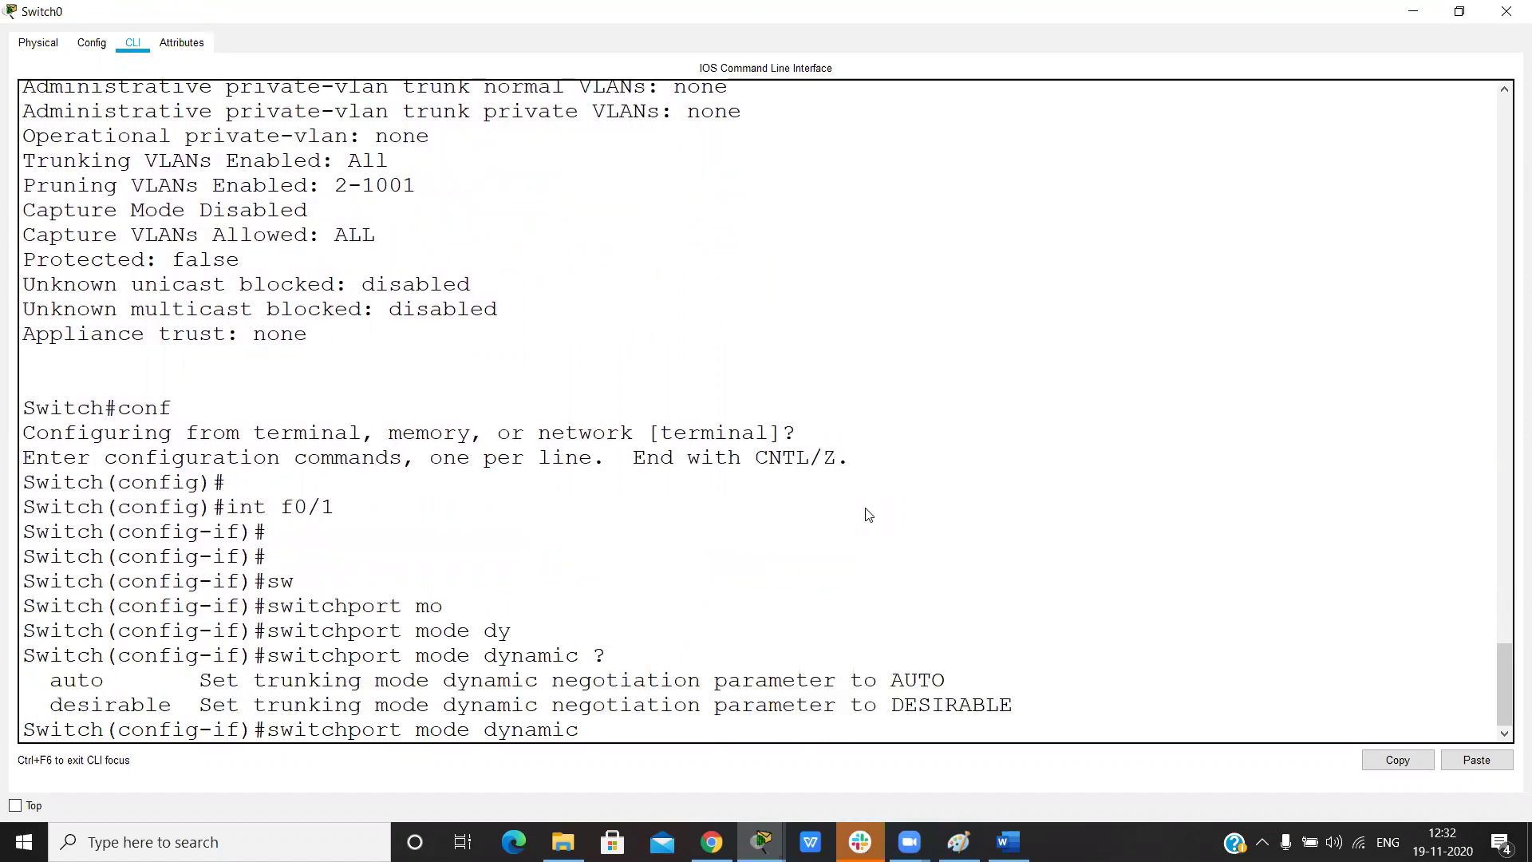
text(des)
key(Tab)
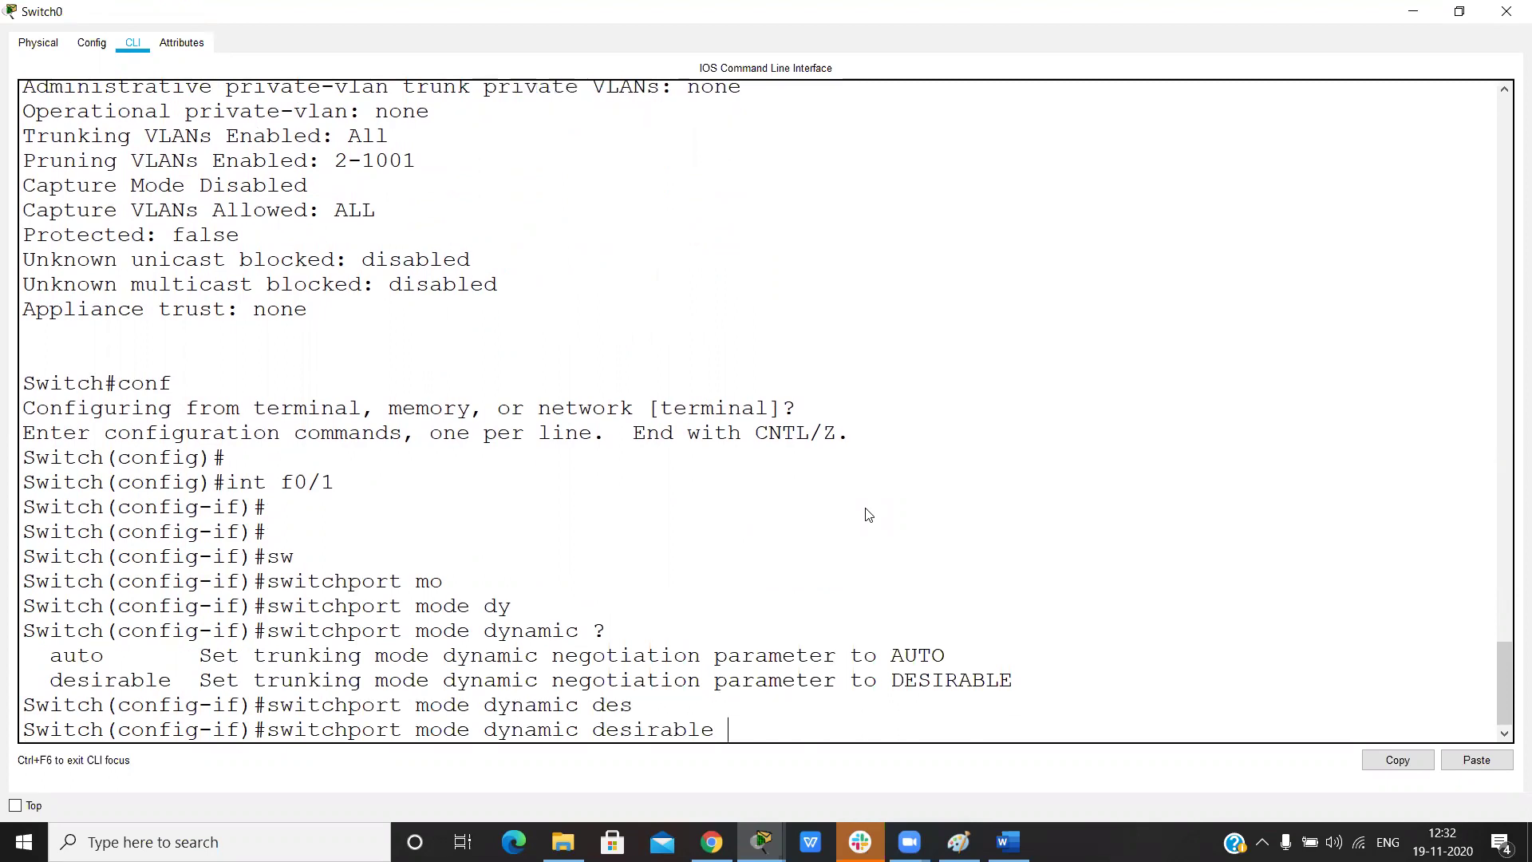
key(Return)
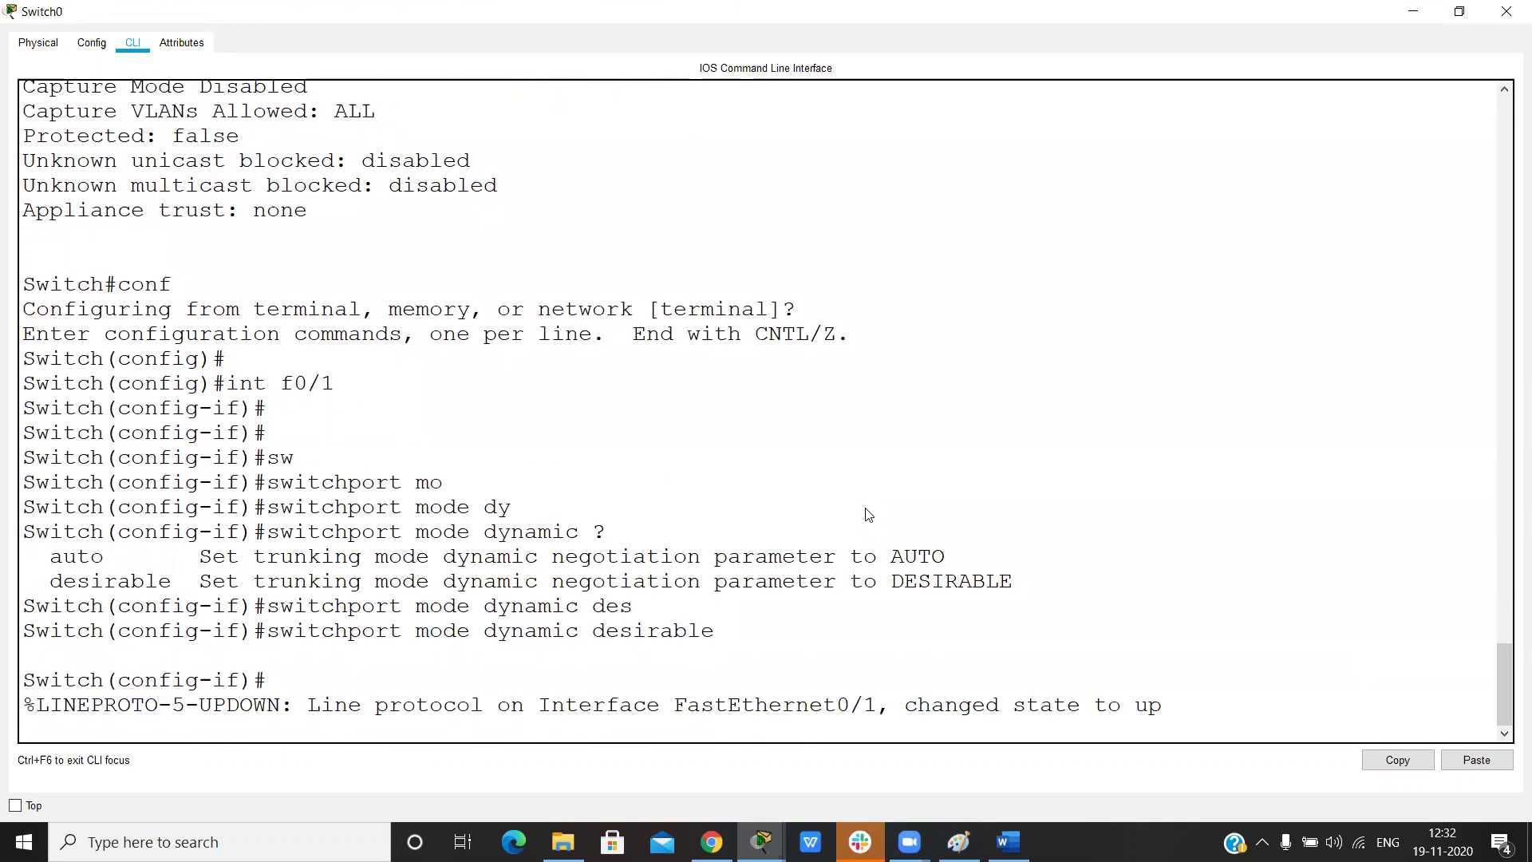
Return to privileged mode on Switch0 and display the switchport details of interface f0/1
text(!)
key(ctrl+z)
key(Return)
key(Up)
key(Up)
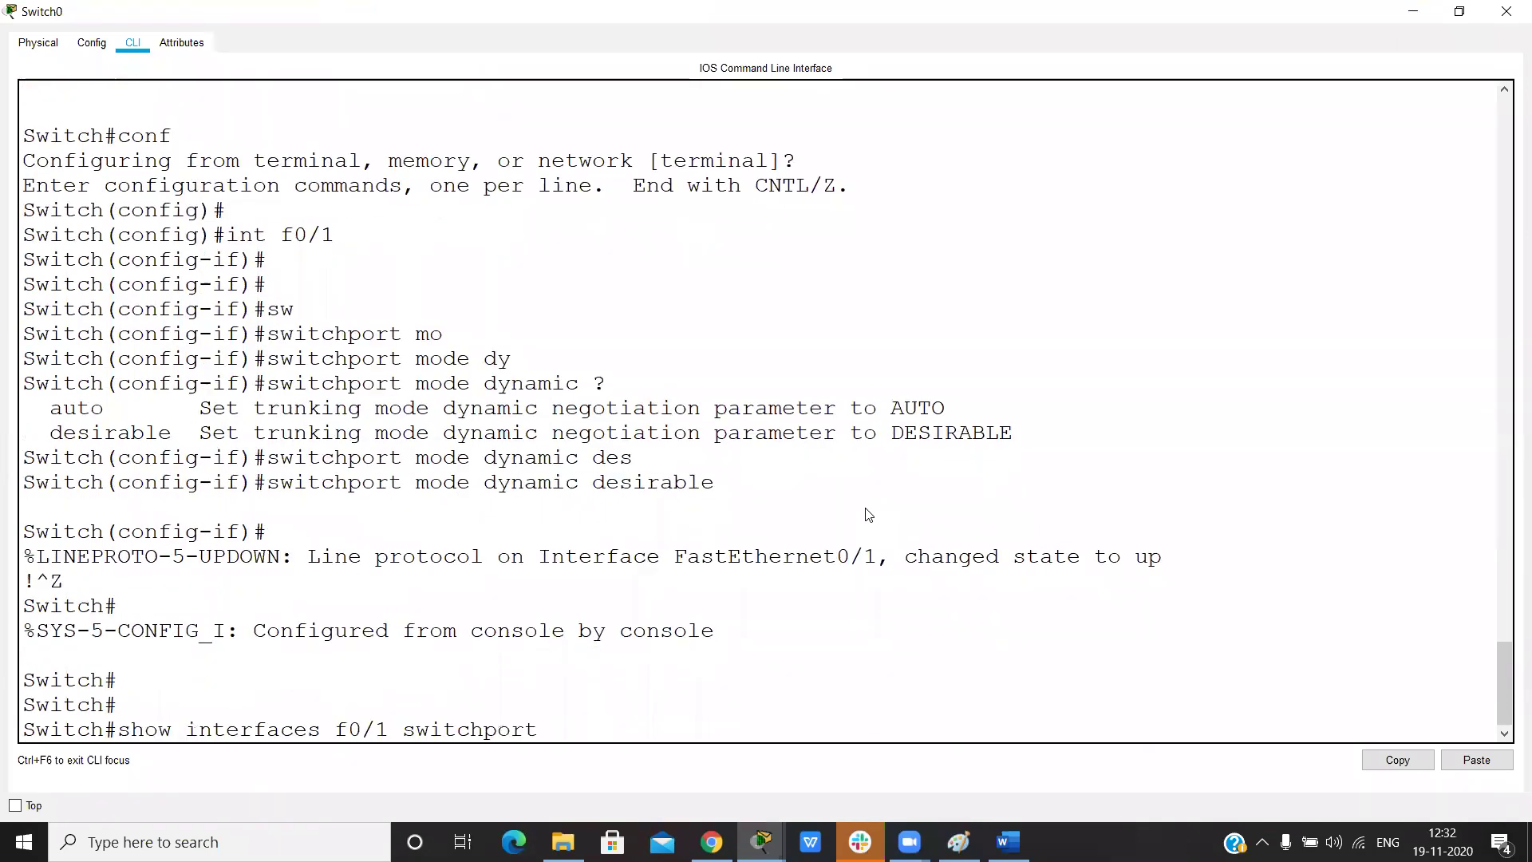
key(Return)
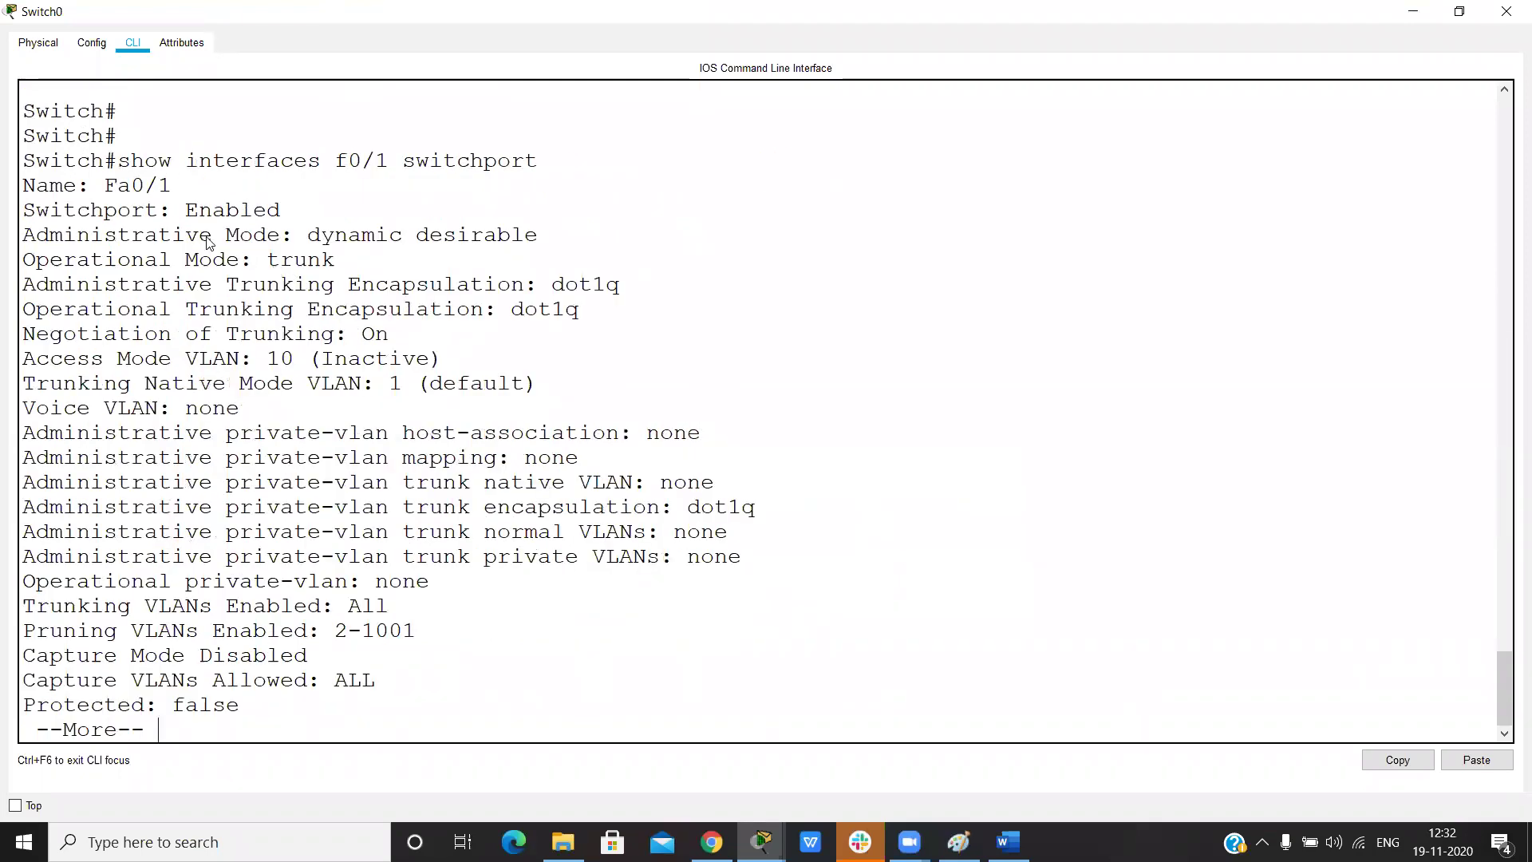
Highlight the administrative mode in the f0/1 switchport output and page through the rest back to a clear prompt
drag(212, 234, 551, 244)
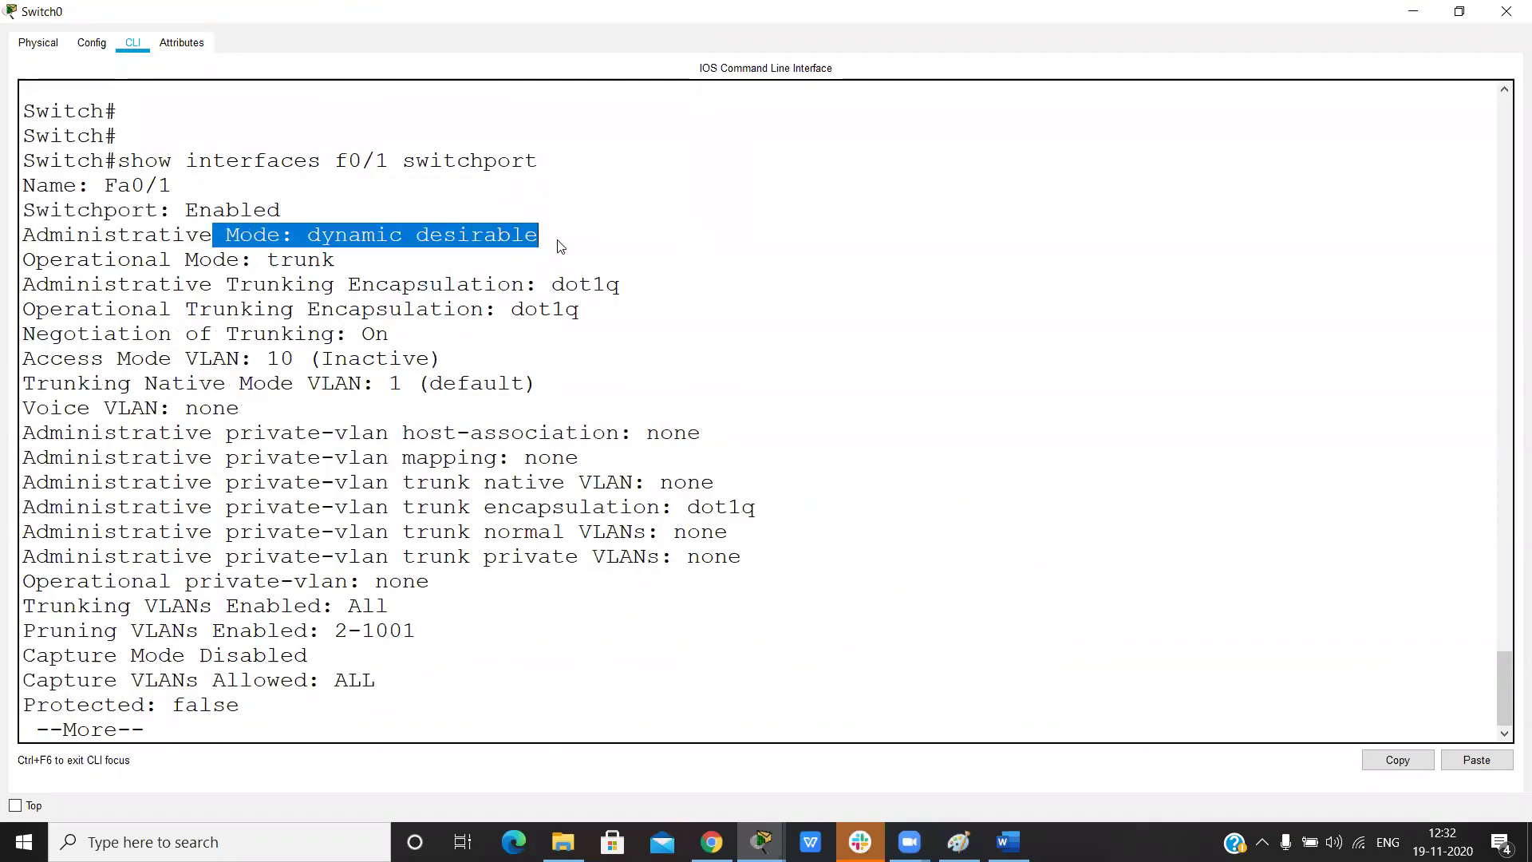
click(809, 546)
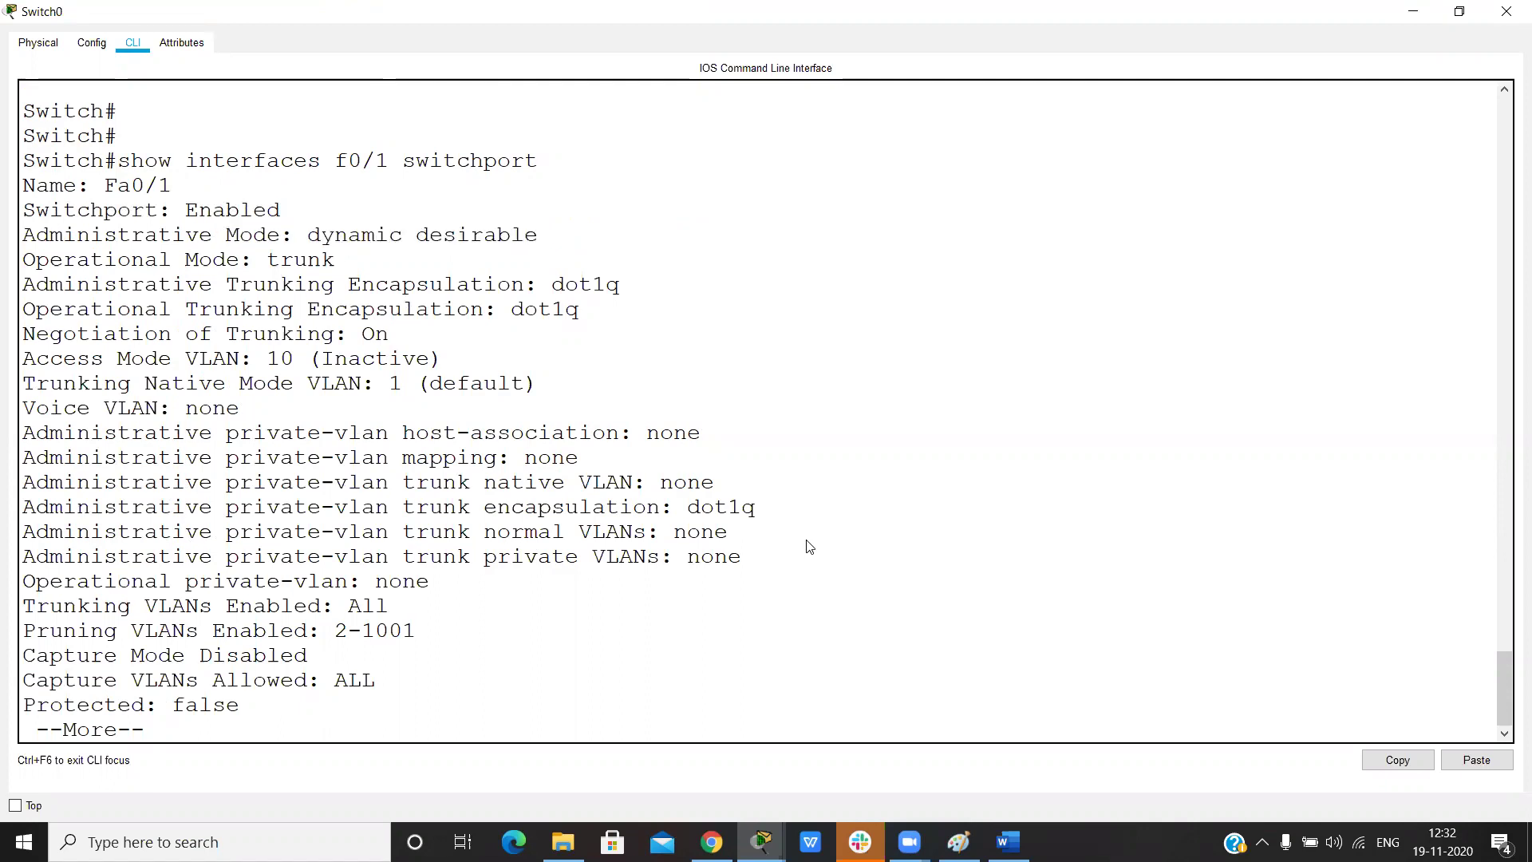
key(Return)
key(Return)
key(Return)
key(Return)
key(Return)
key(Return)
key(Return)
key(Return)
key(Return)
key(Return)
key(Return)
key(Return)
key(Return)
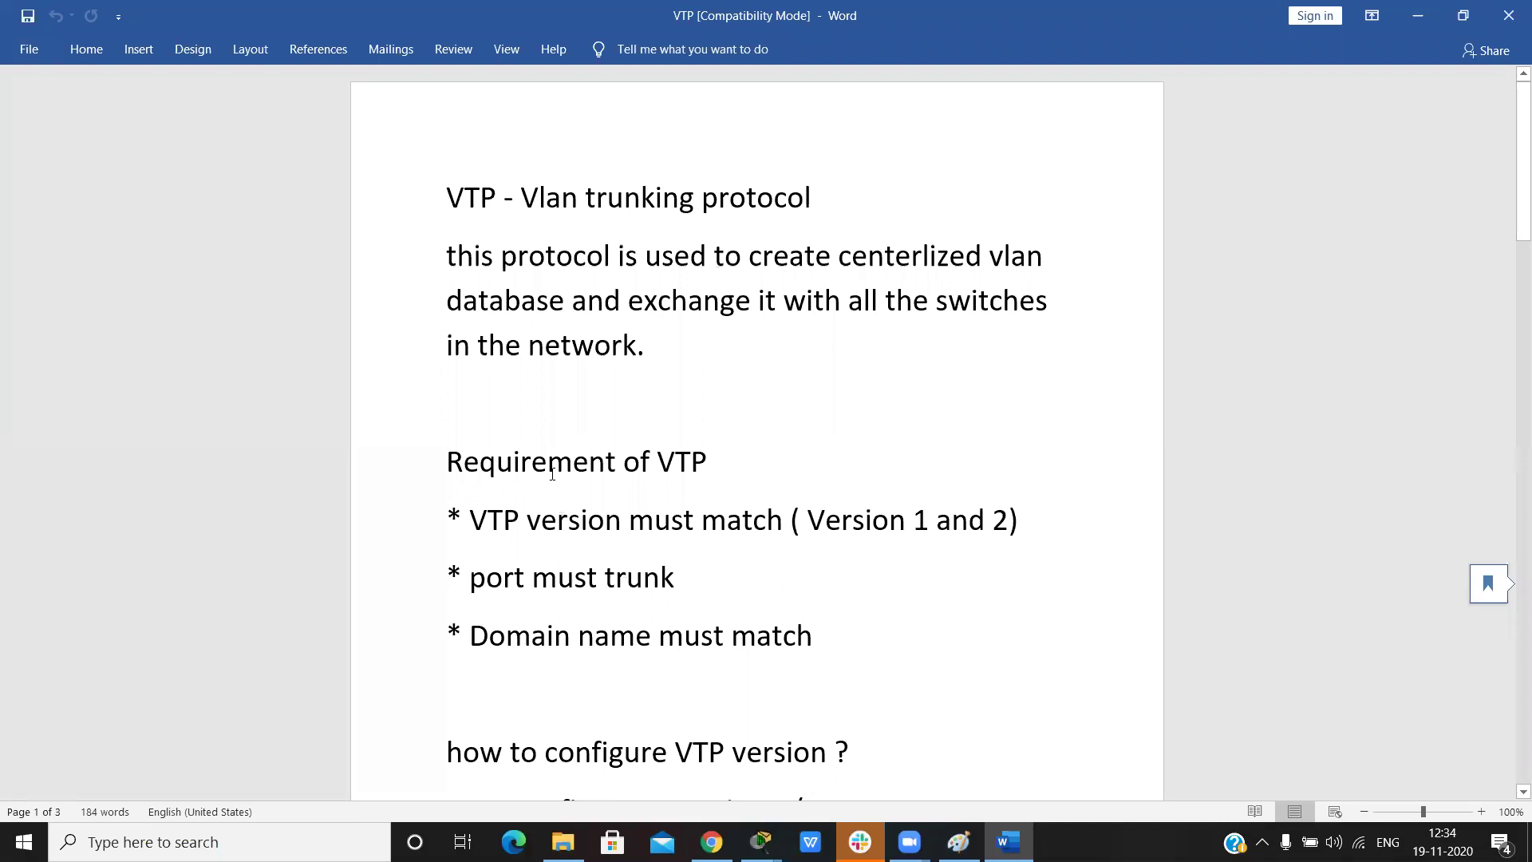
In the VTP document in Word, highlight the VTP requirements on version, trunk port and domain name, and examine the version configuration notes
drag(544, 457, 804, 569)
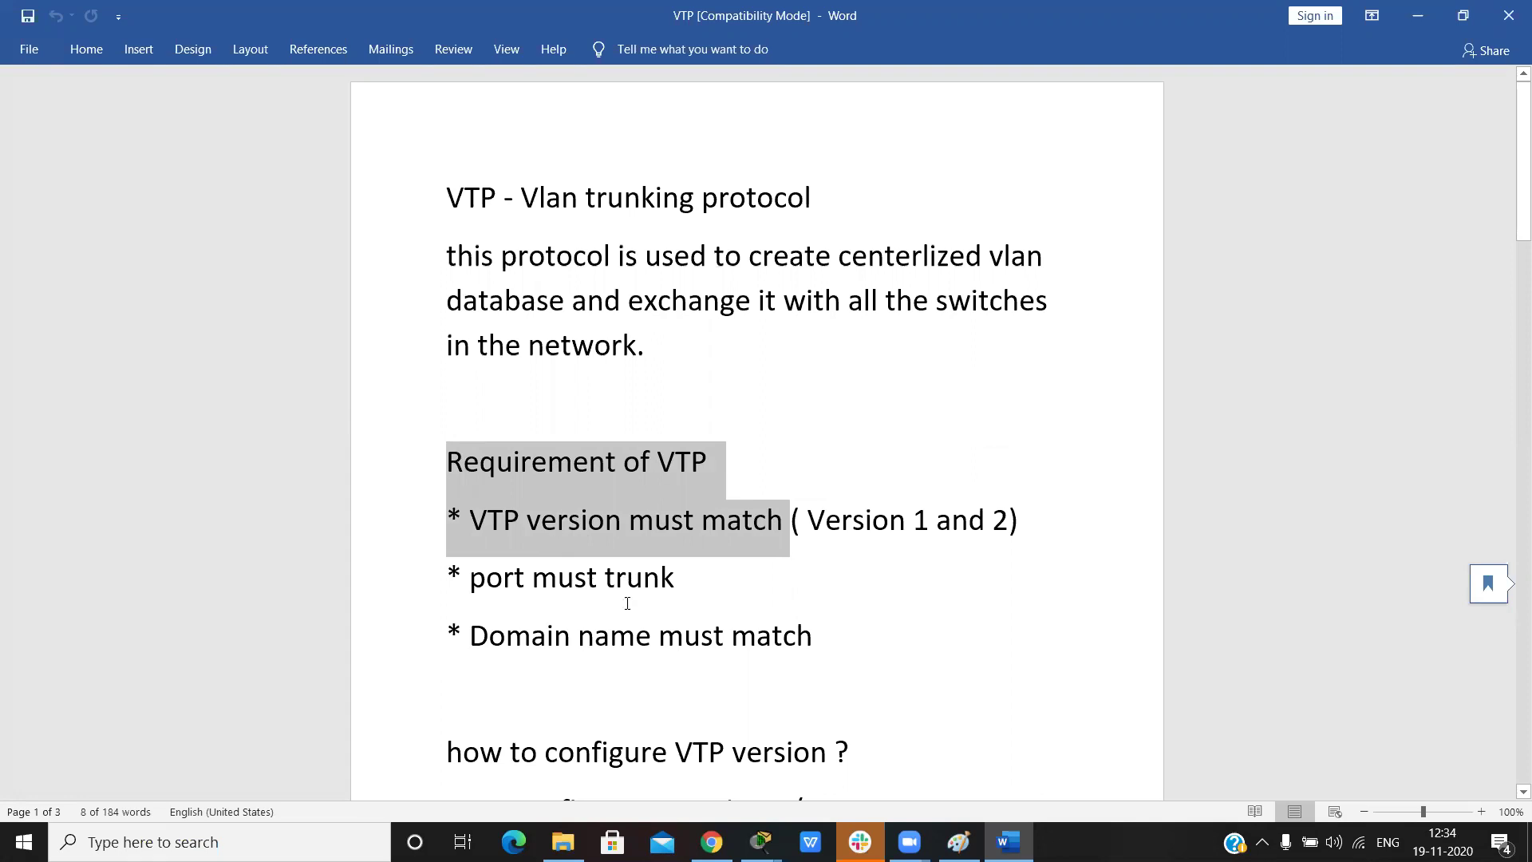
drag(677, 577, 444, 566)
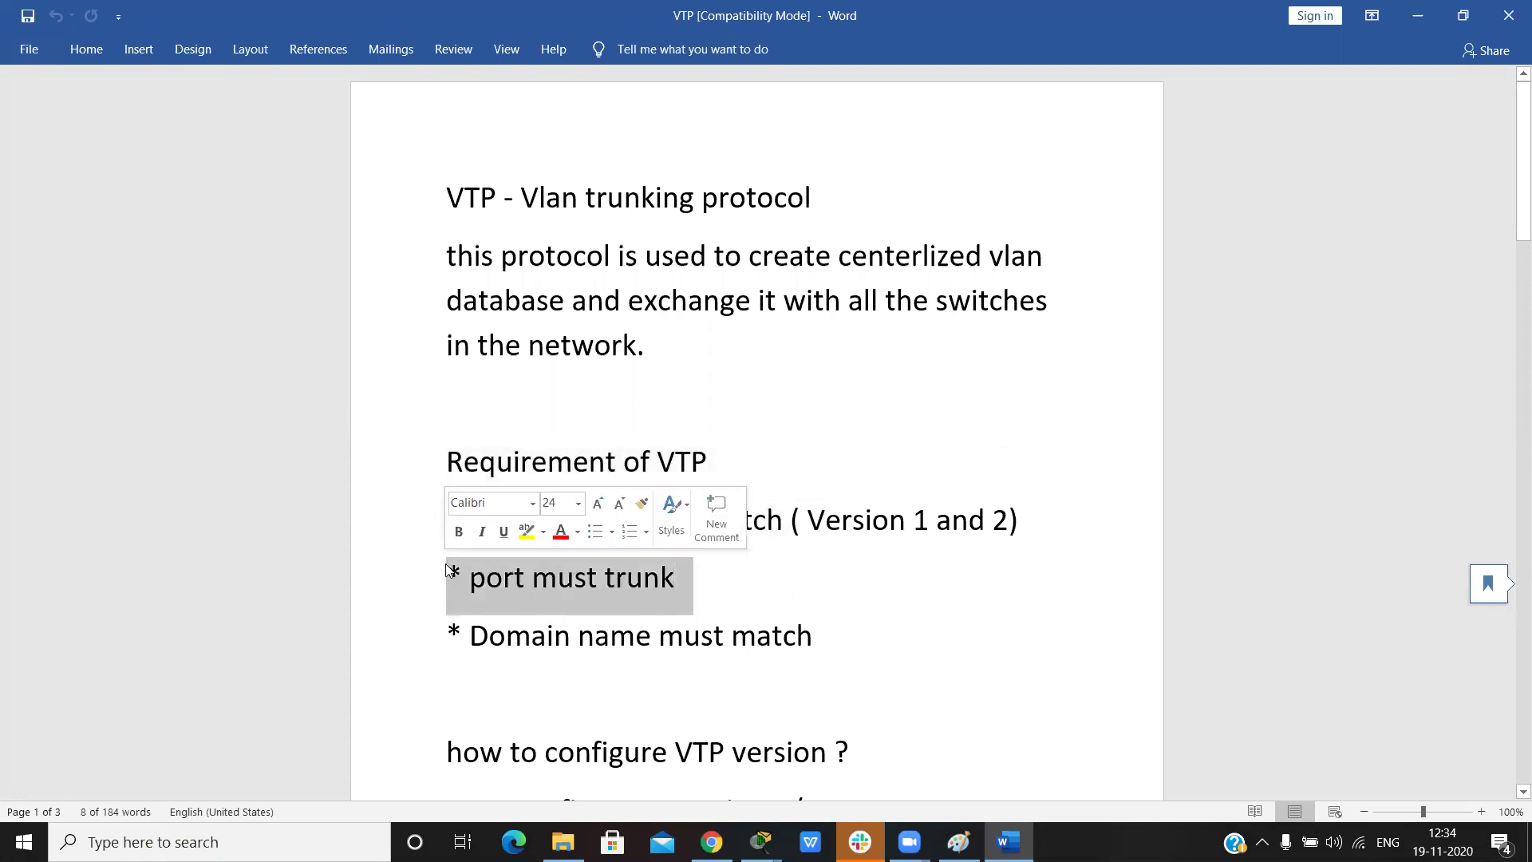
drag(820, 647, 550, 646)
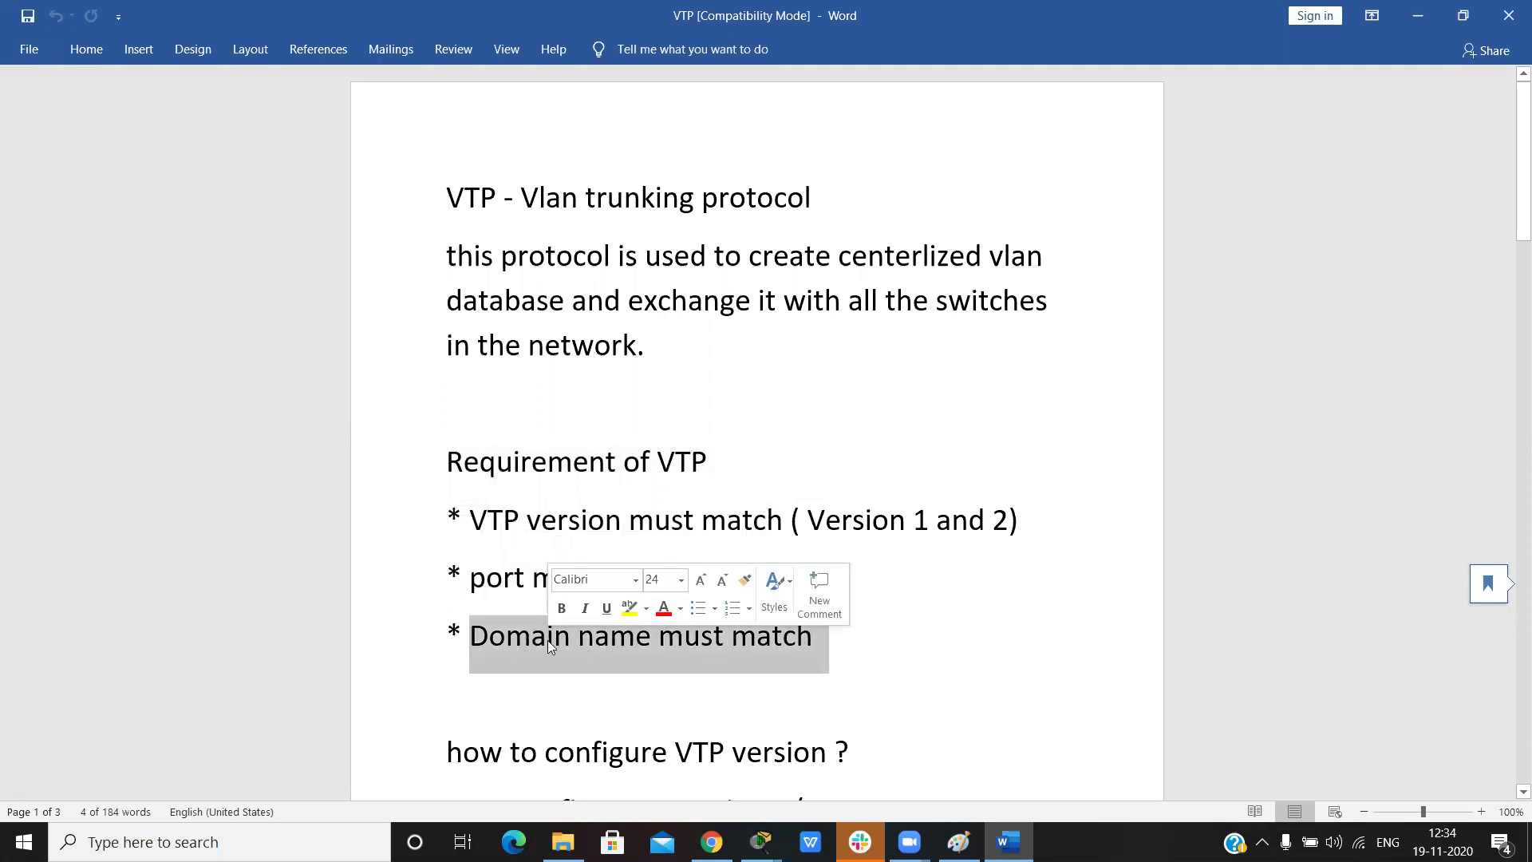
key(Down)
key(Down)
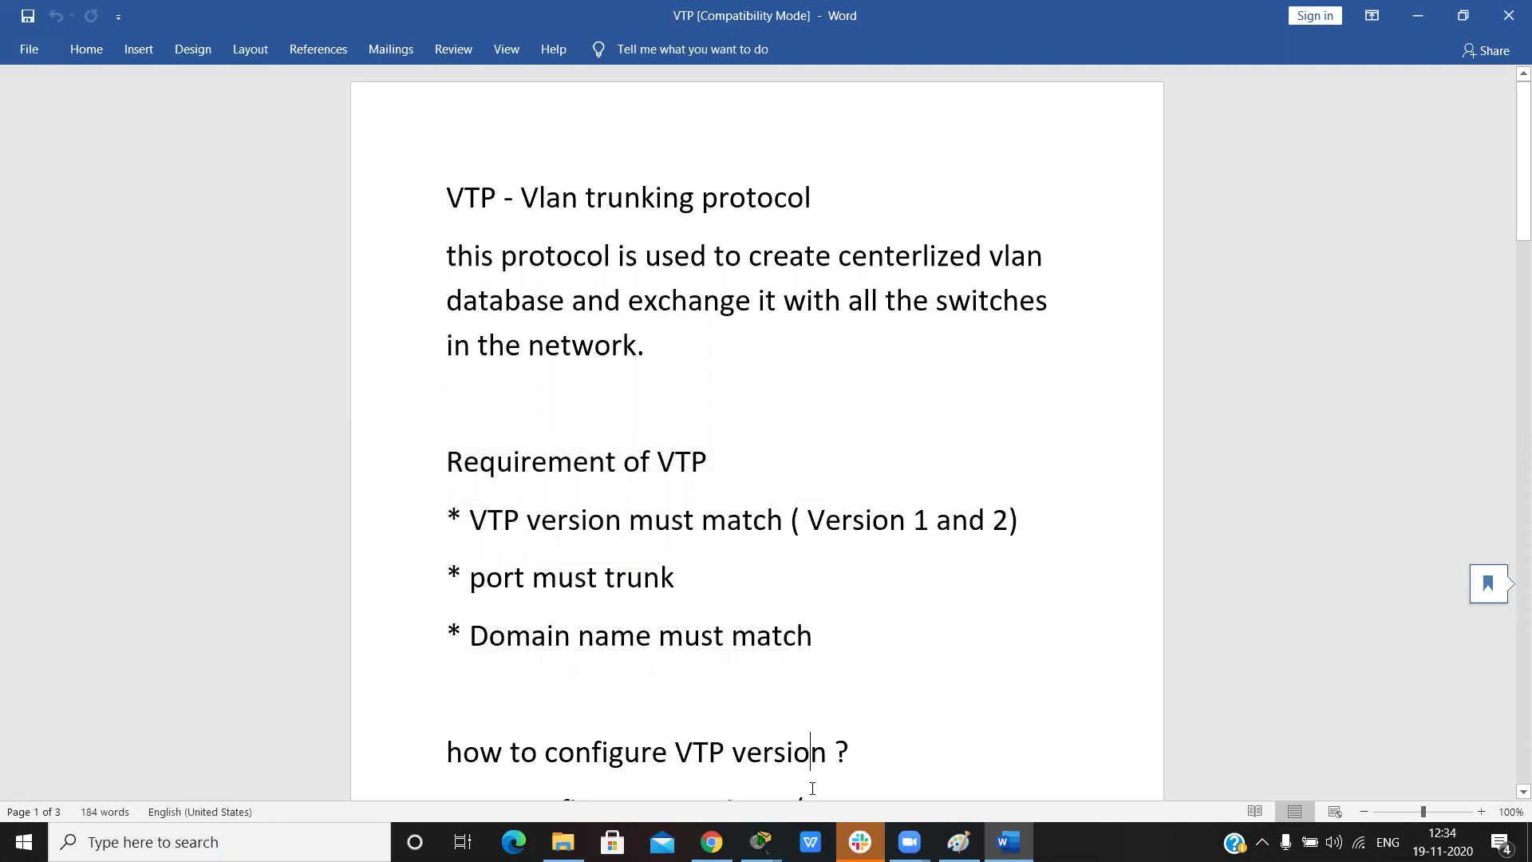
key(Down)
key(Down)
key(Down)
key(Down)
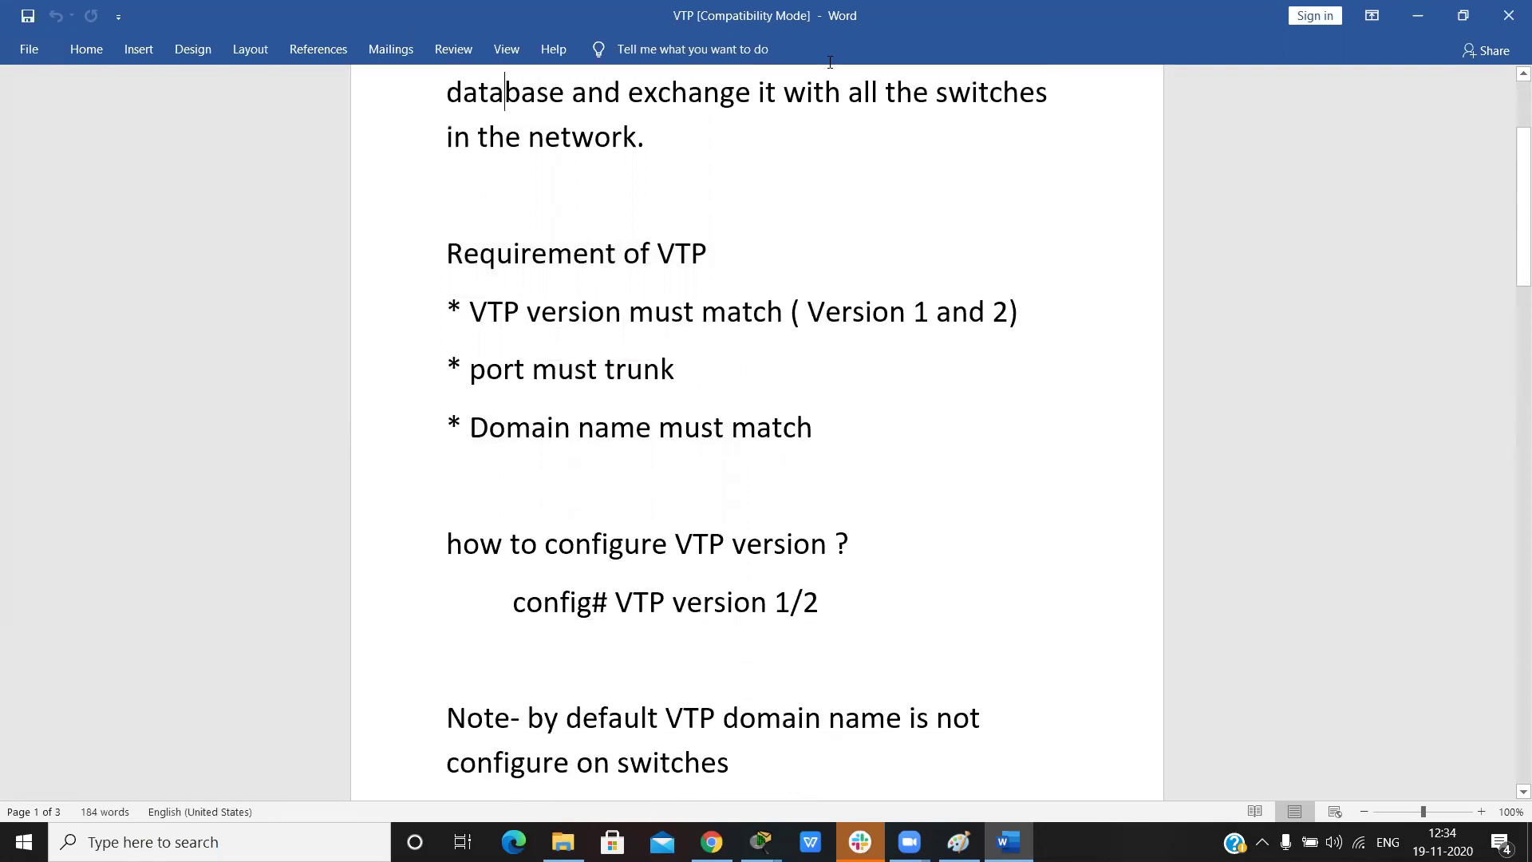
drag(500, 106, 844, 151)
click(943, 661)
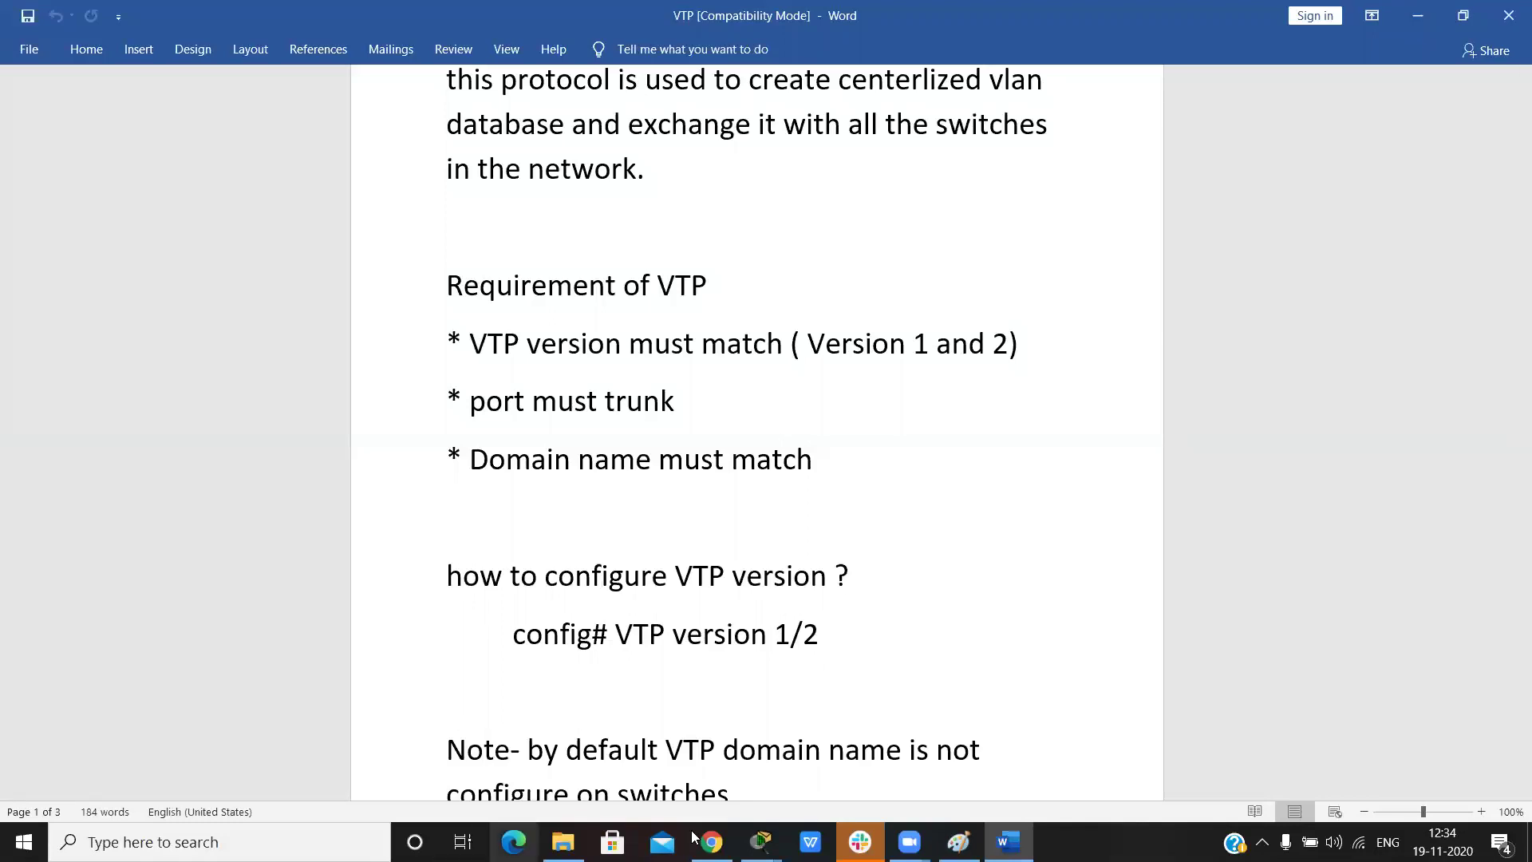
Switch to Switch0's CLI in Packet Tracer, display the VTP status and highlight the value of the VTP version
mouse_move(760, 840)
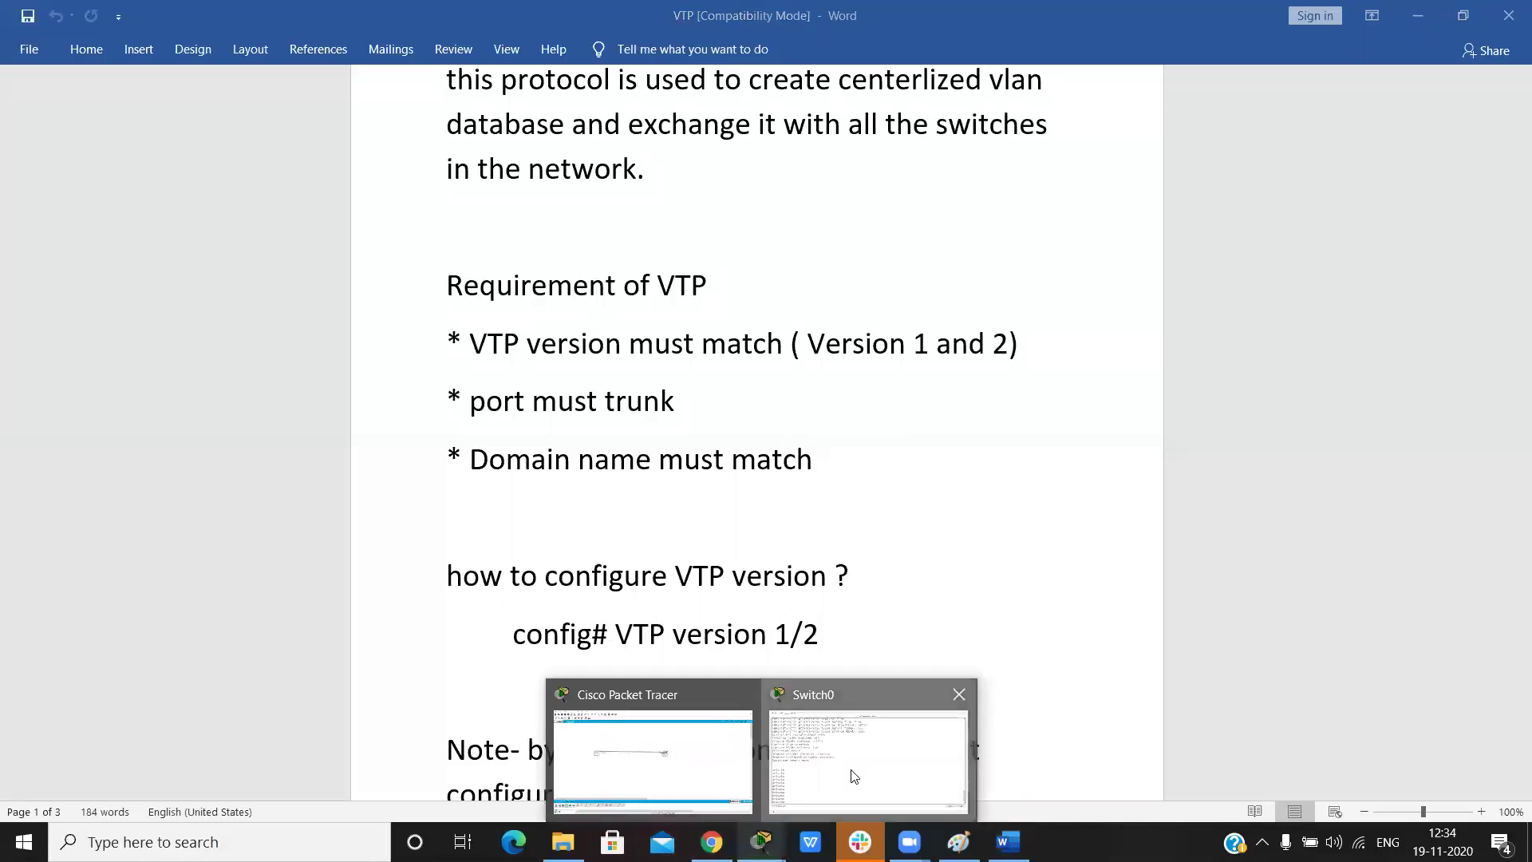
key(alt+Tab)
key(Return)
text(show vt)
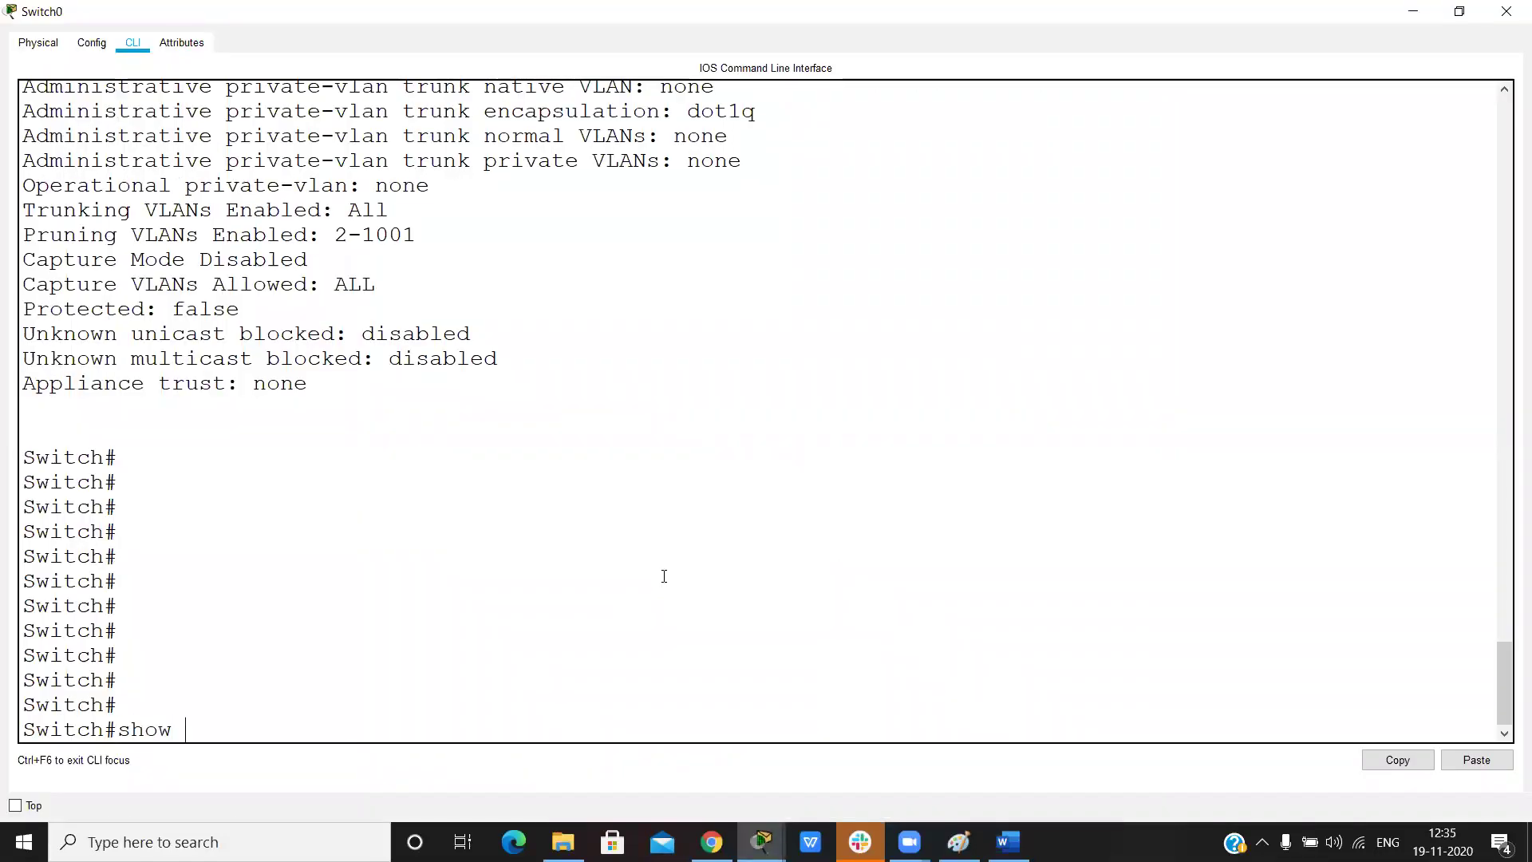
key(Tab)
text(st)
key(Tab)
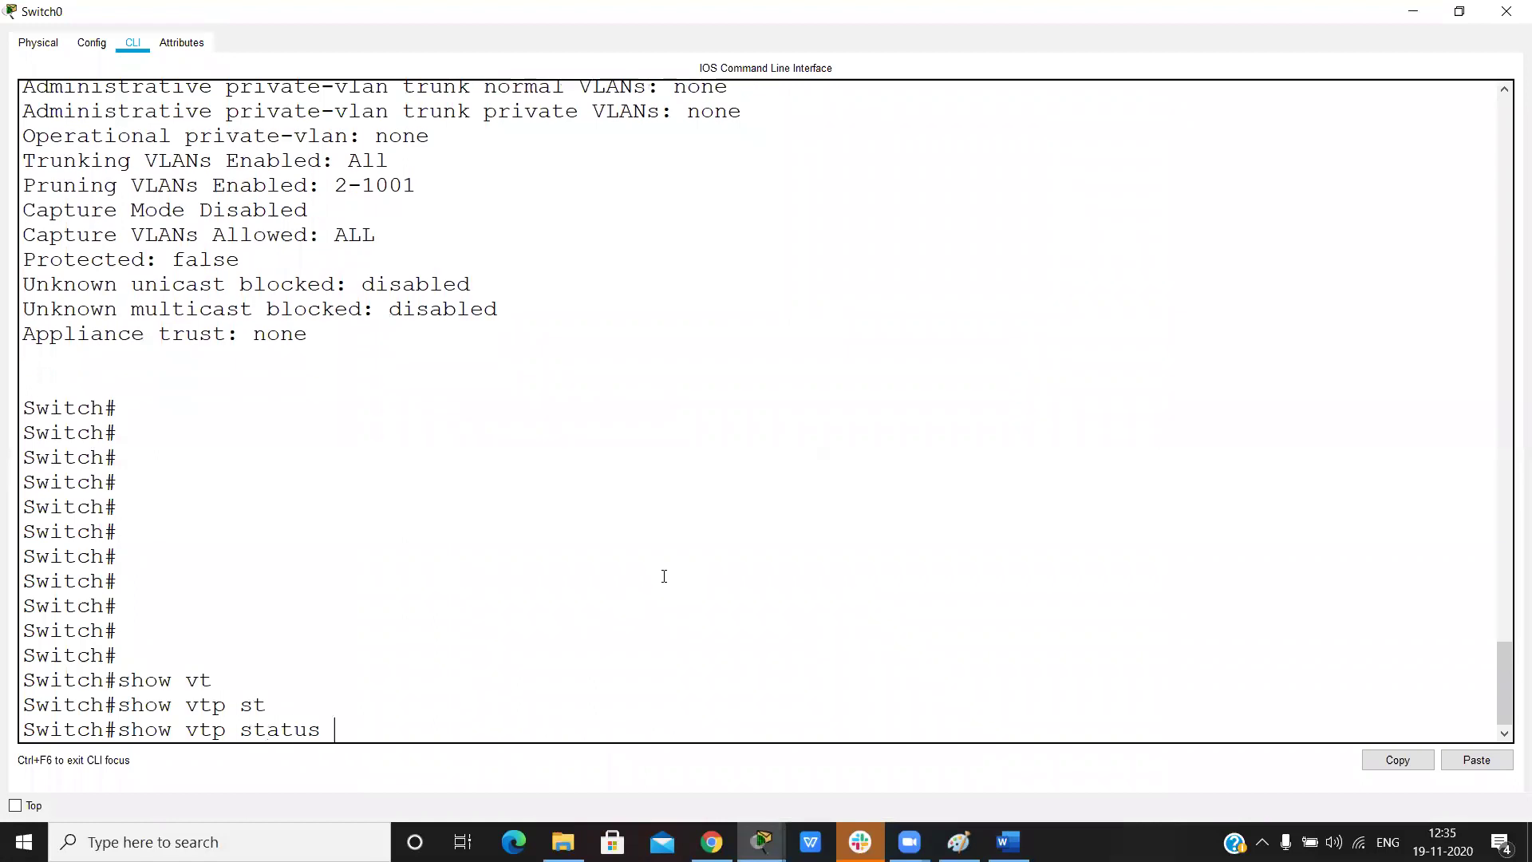
key(Return)
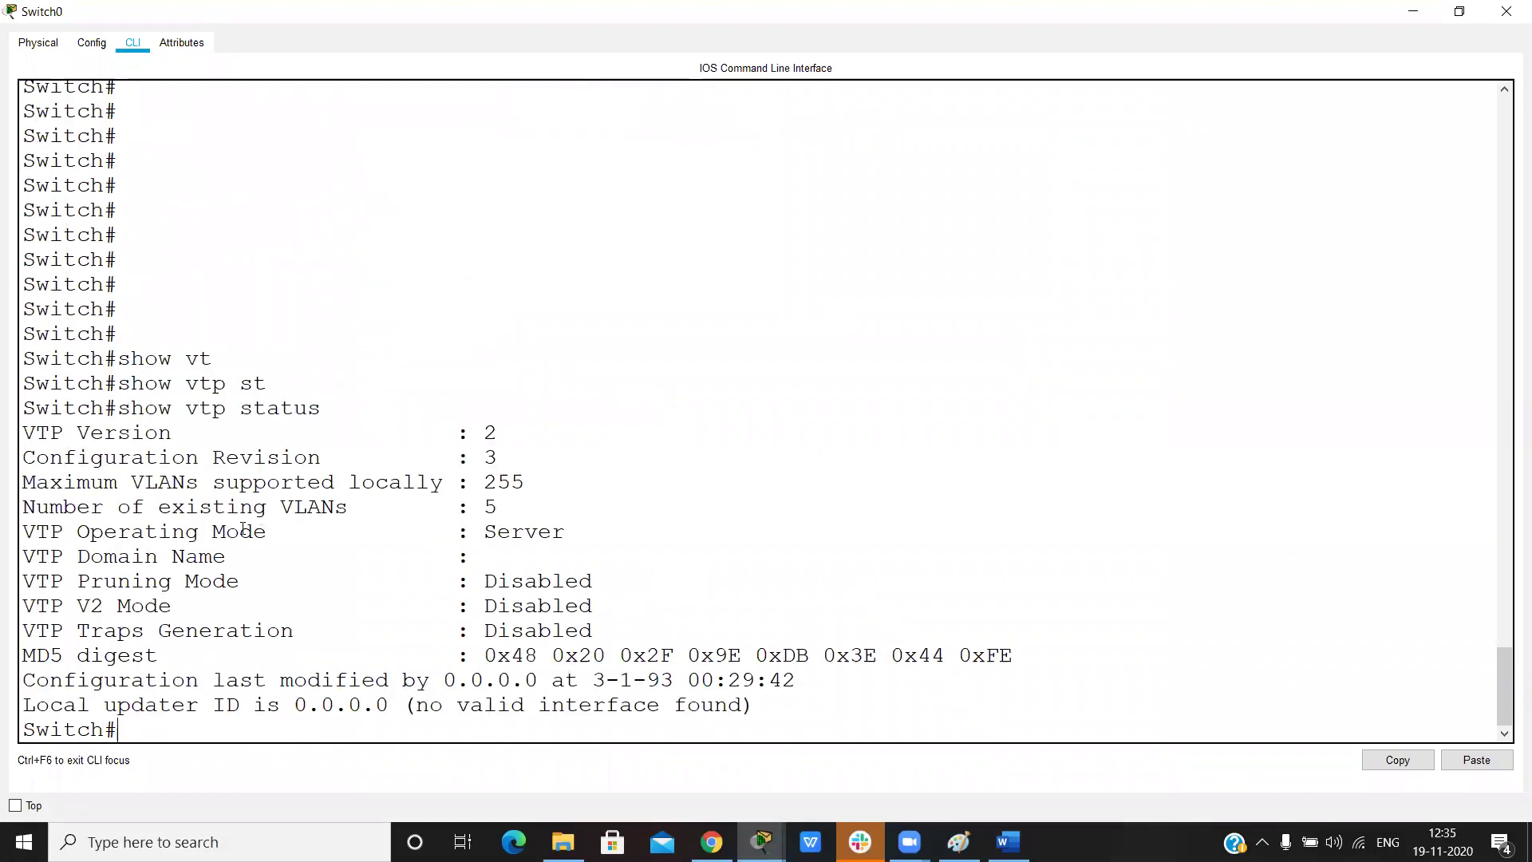
drag(227, 430, 576, 431)
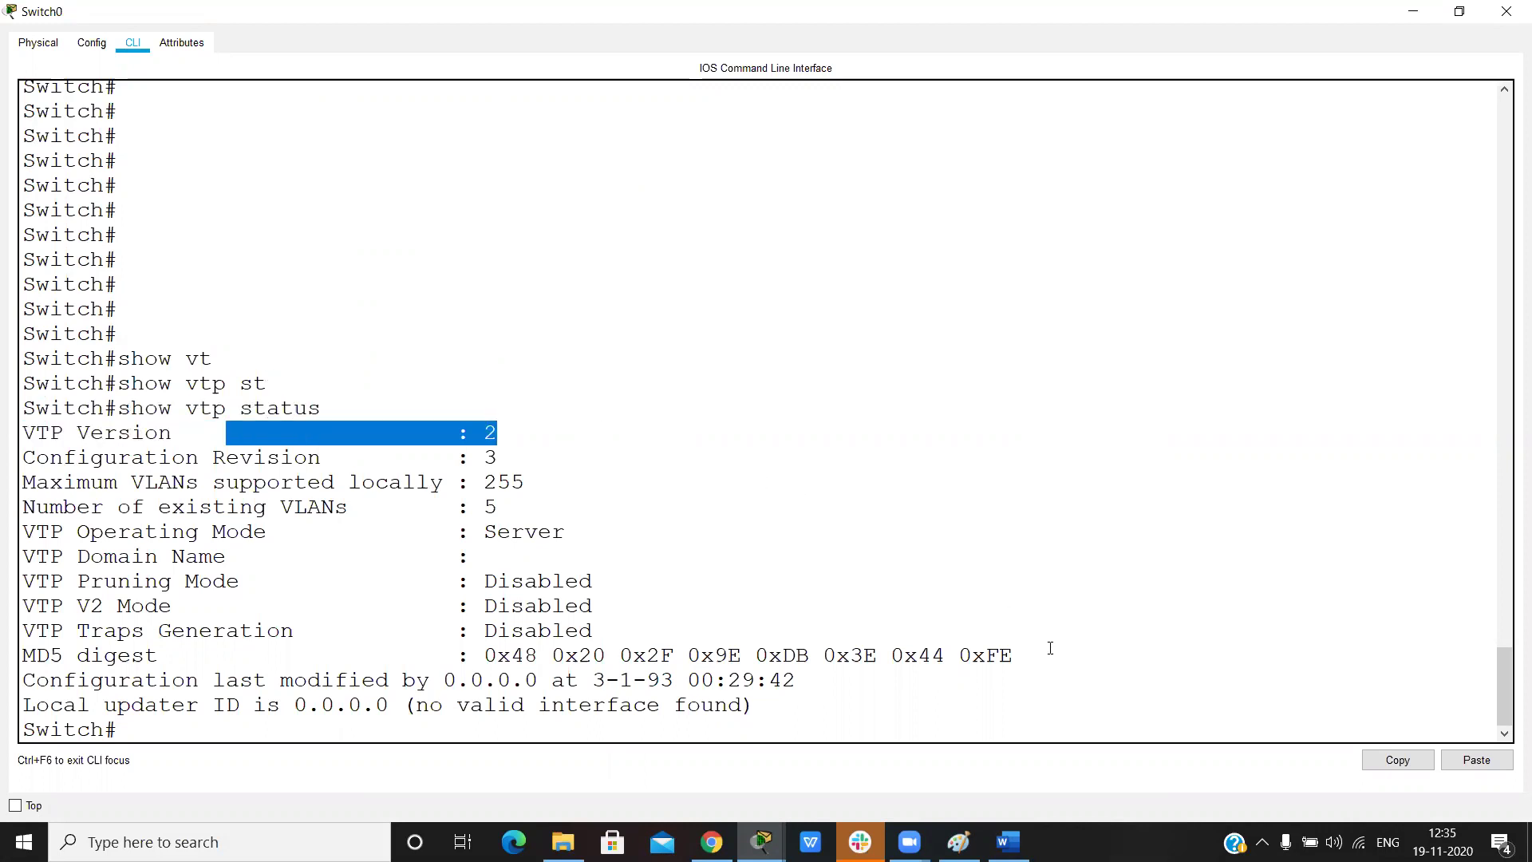
Clear the highlight, add blank prompt lines and enter global configuration mode on Switch0
click(1128, 705)
key(Return)
key(Return)
key(Return)
key(Return)
key(Return)
key(Return)
key(Return)
key(Return)
text(conf)
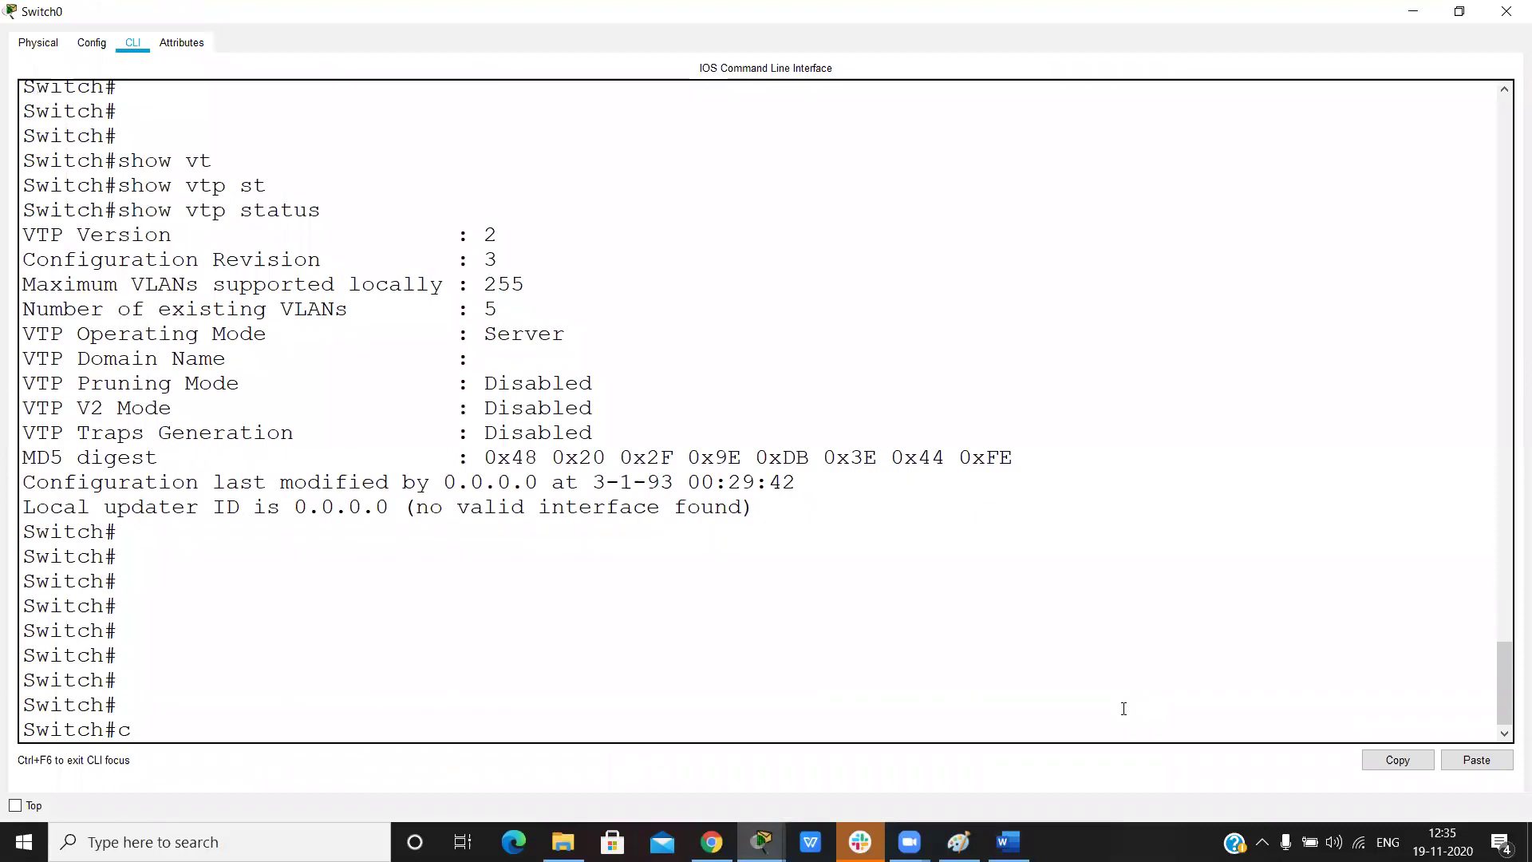
key(Return)
key(Return)
key(Return)
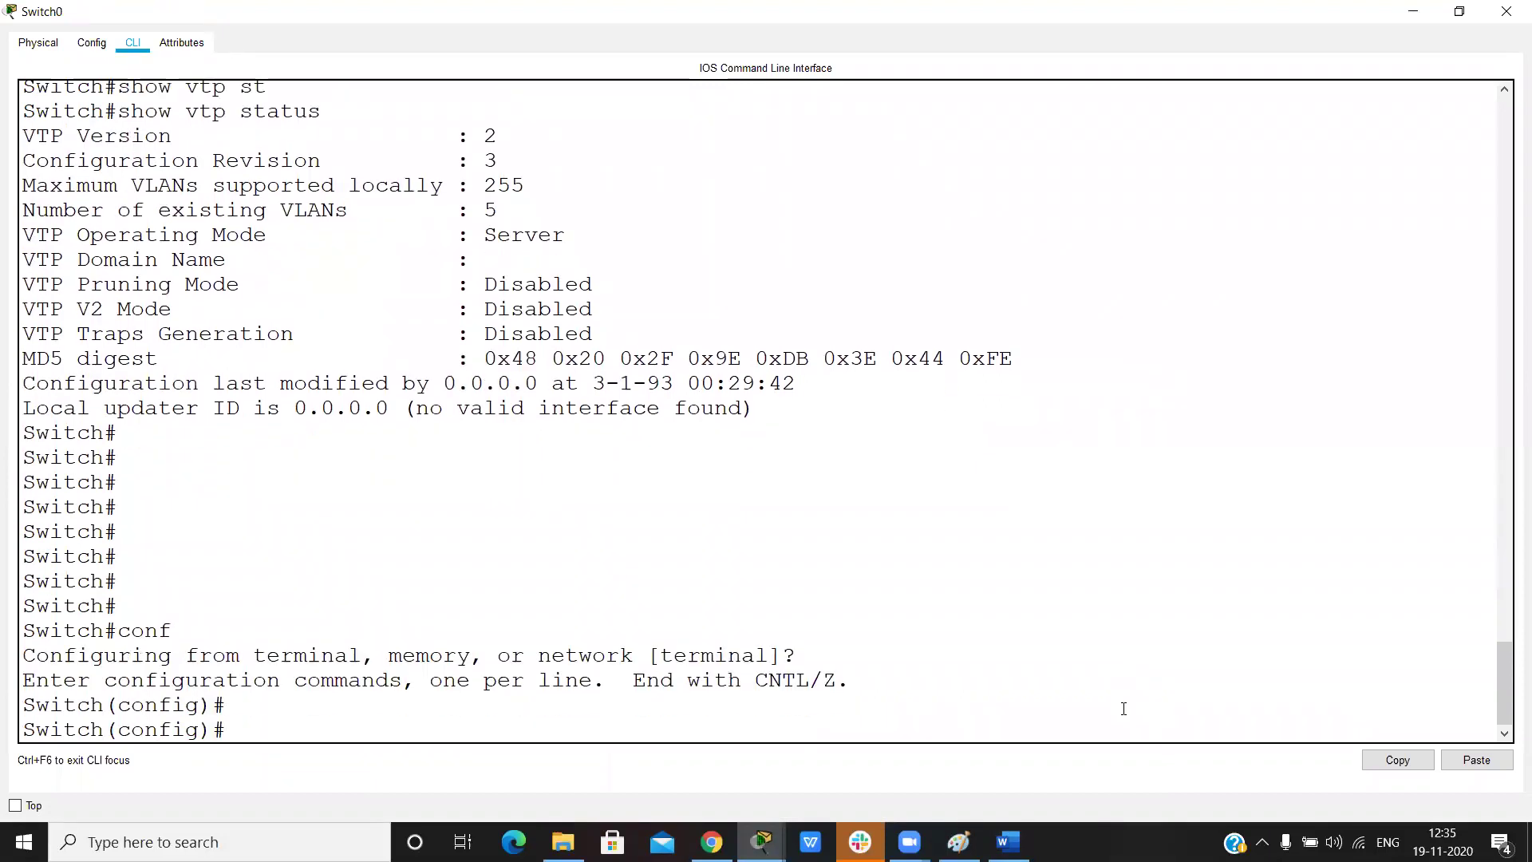
Try to set the VTP version to 1 on Switch0 and highlight the switch's response
text(ver)
key(Tab)
key(BackSpace)
key(BackSpace)
key(BackSpace)
text(vt)
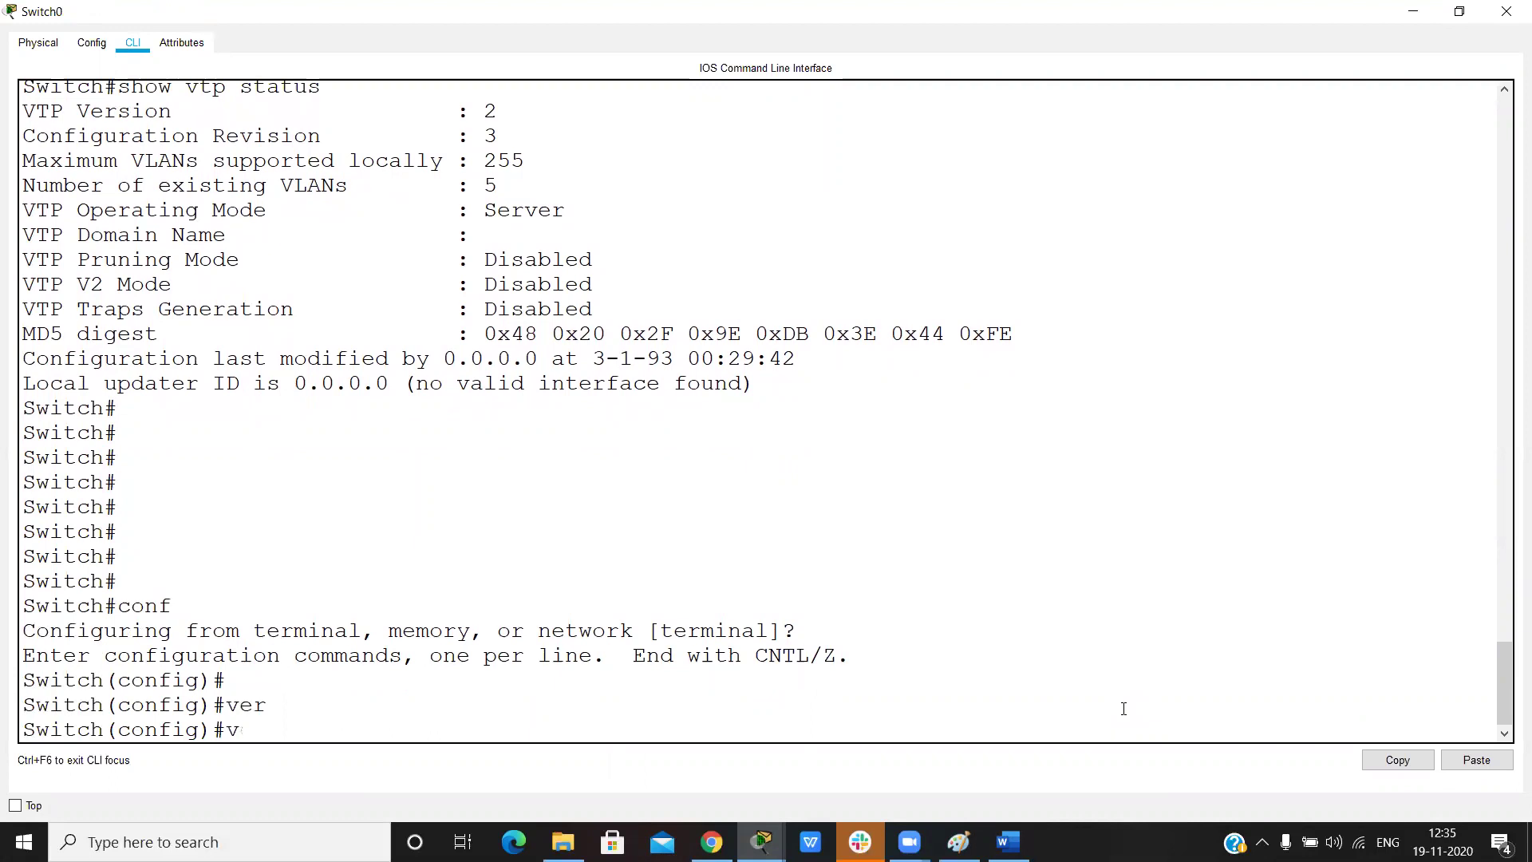
key(Tab)
text(ver)
key(Tab)
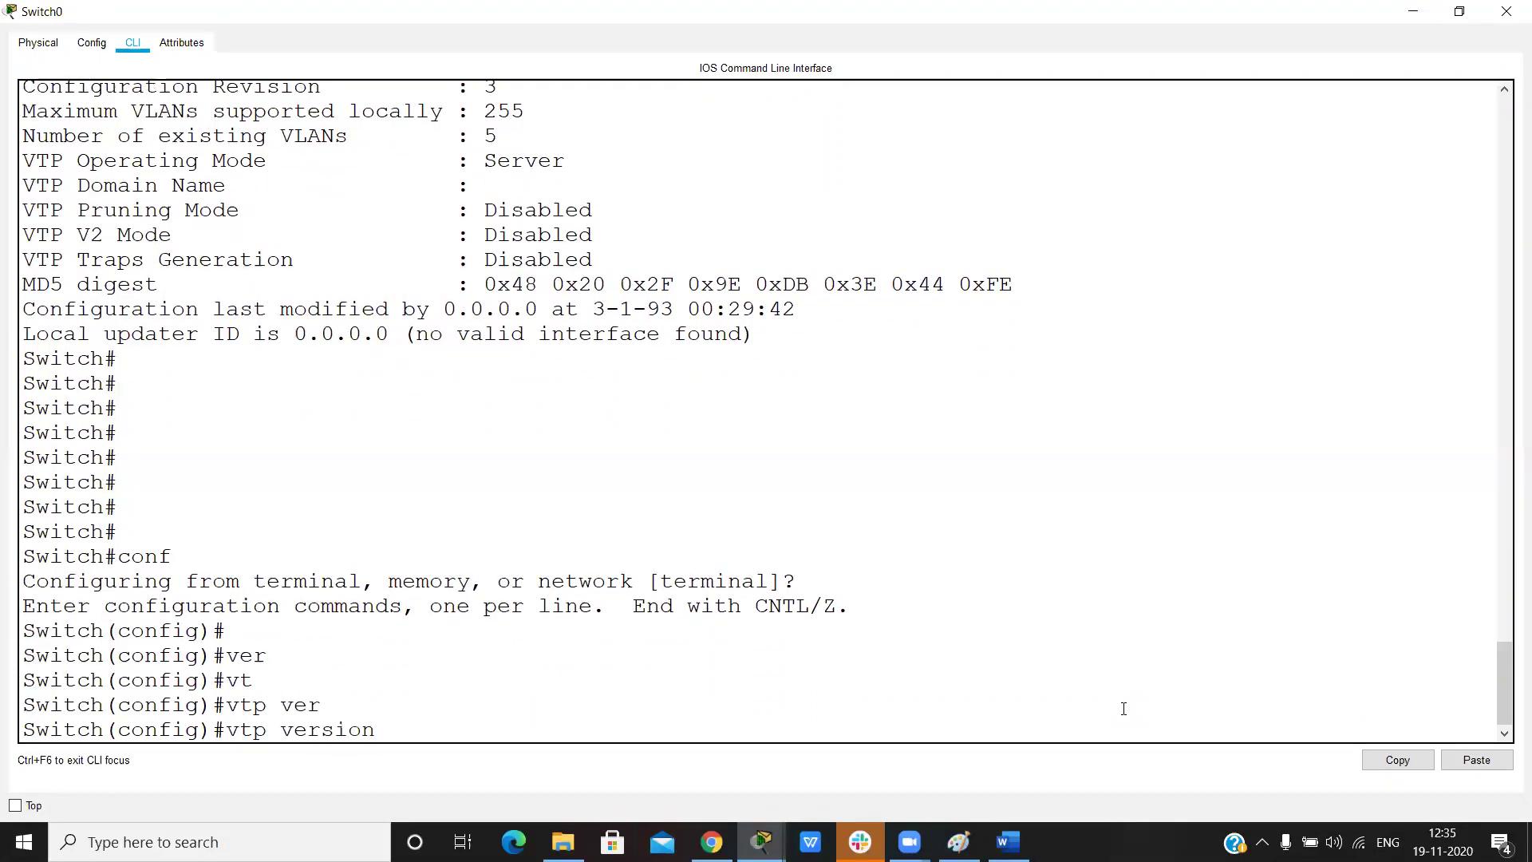
text(1)
key(Return)
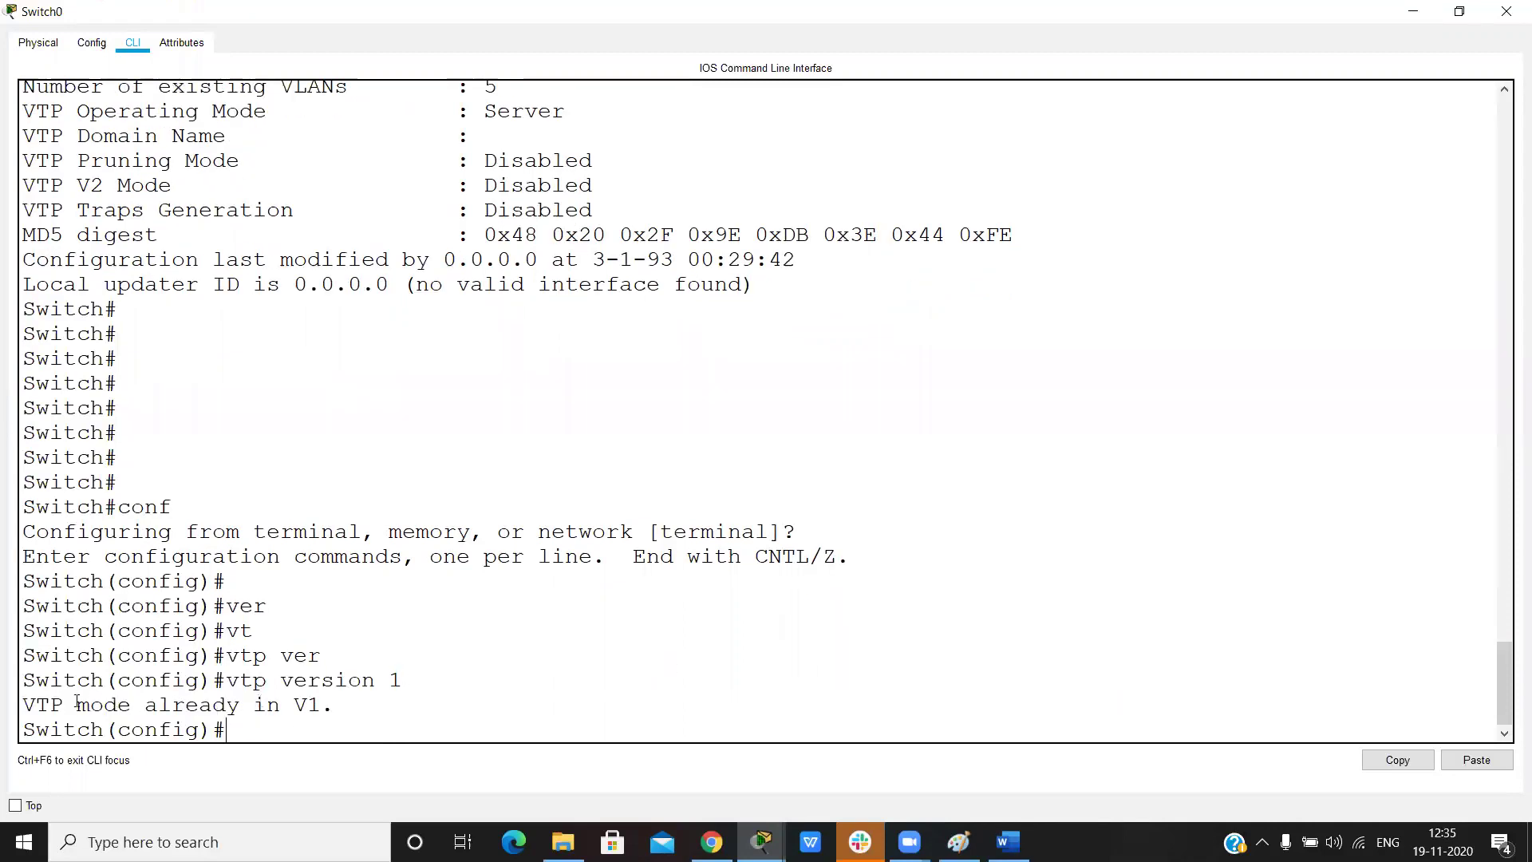
drag(46, 705, 313, 733)
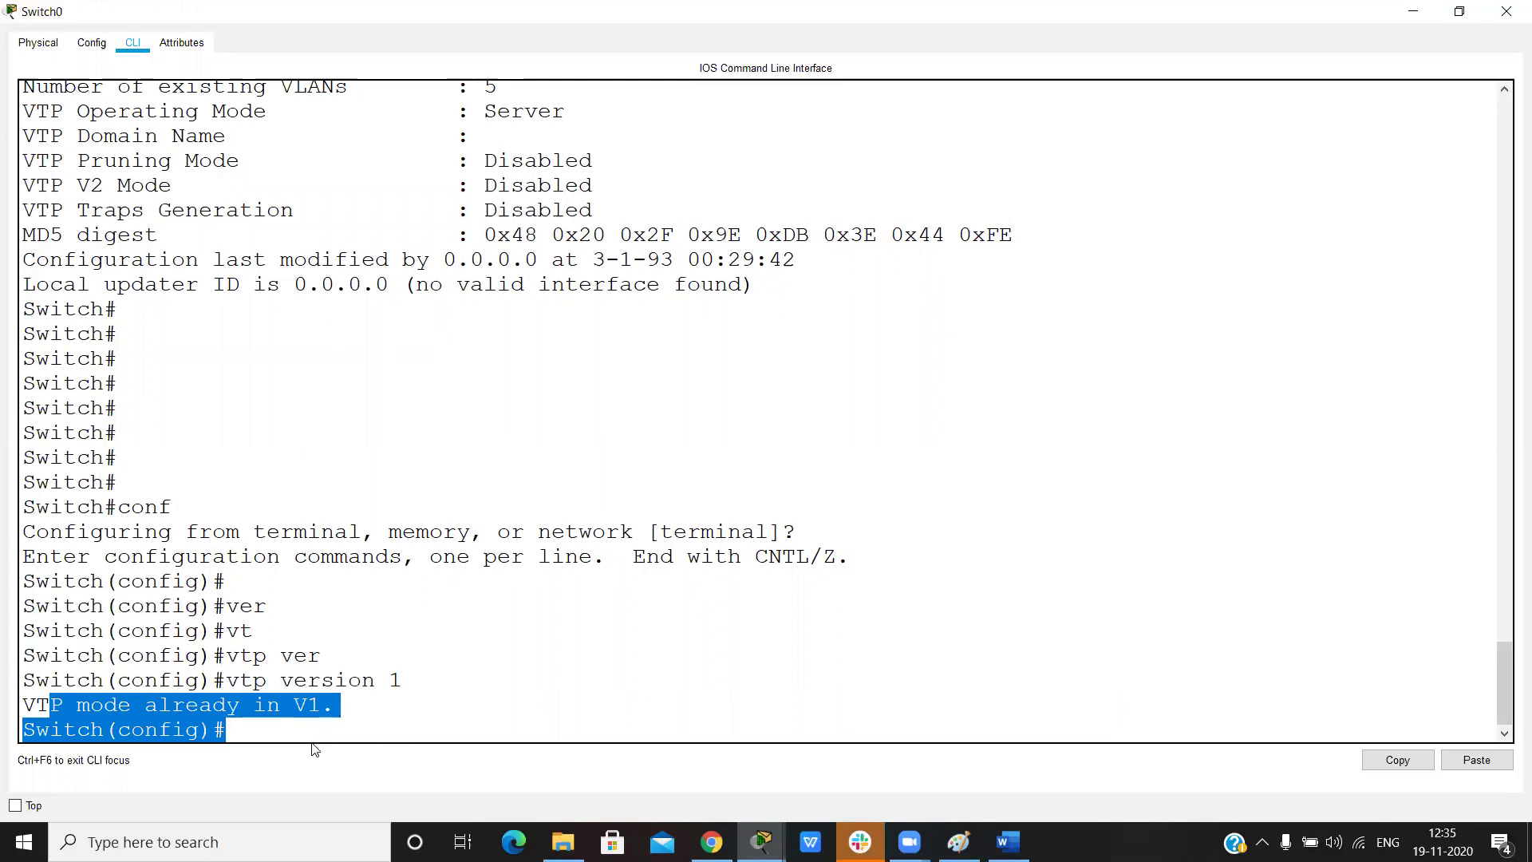
Set the VTP version to 2 on Switch0
key(Return)
key(Return)
text(vt)
key(Tab)
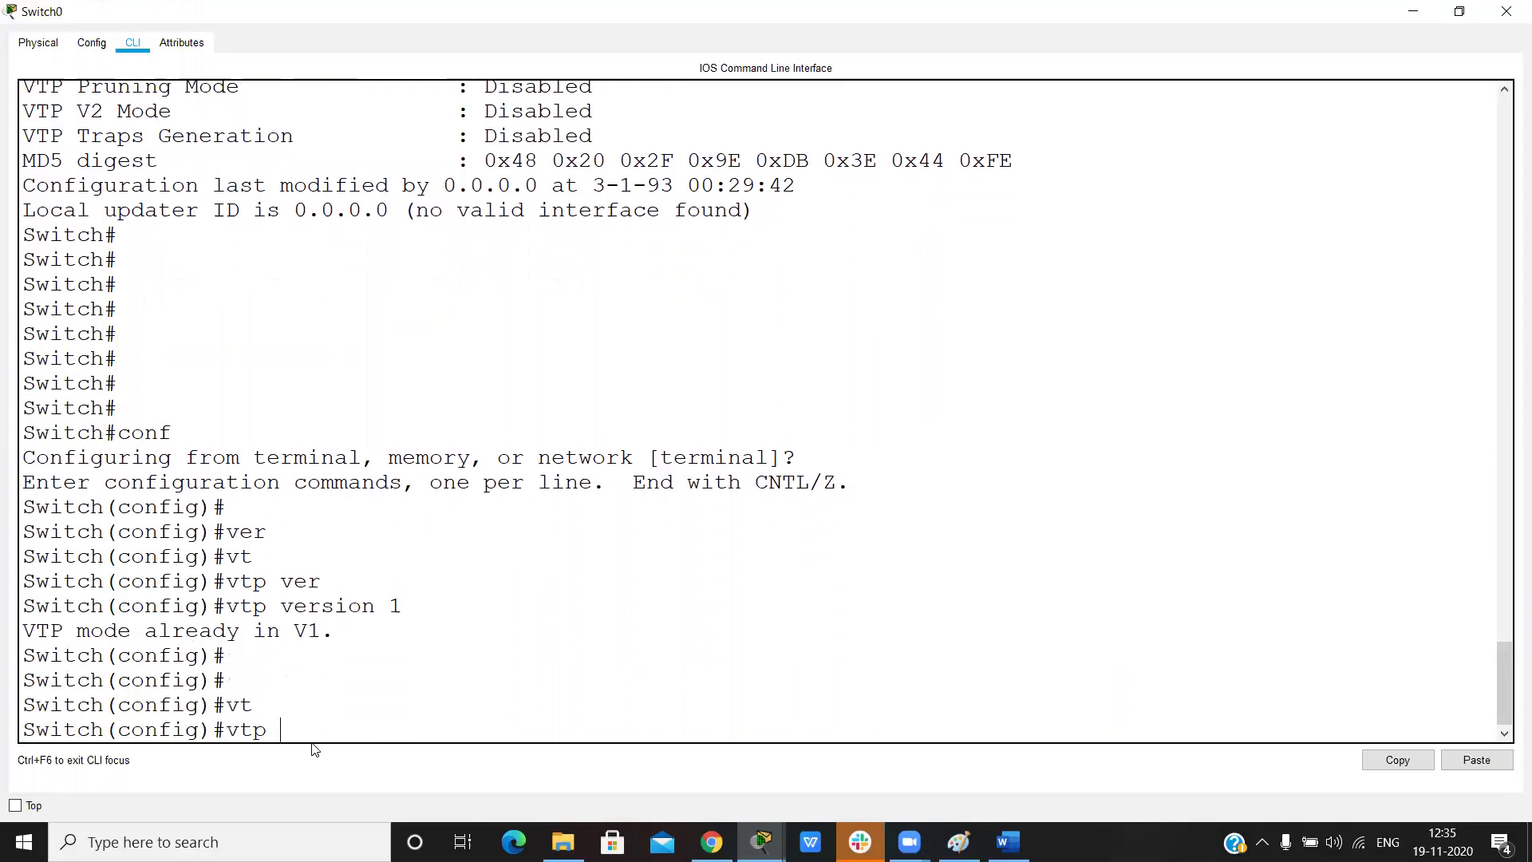
text(ver)
key(Tab)
text(2)
key(Return)
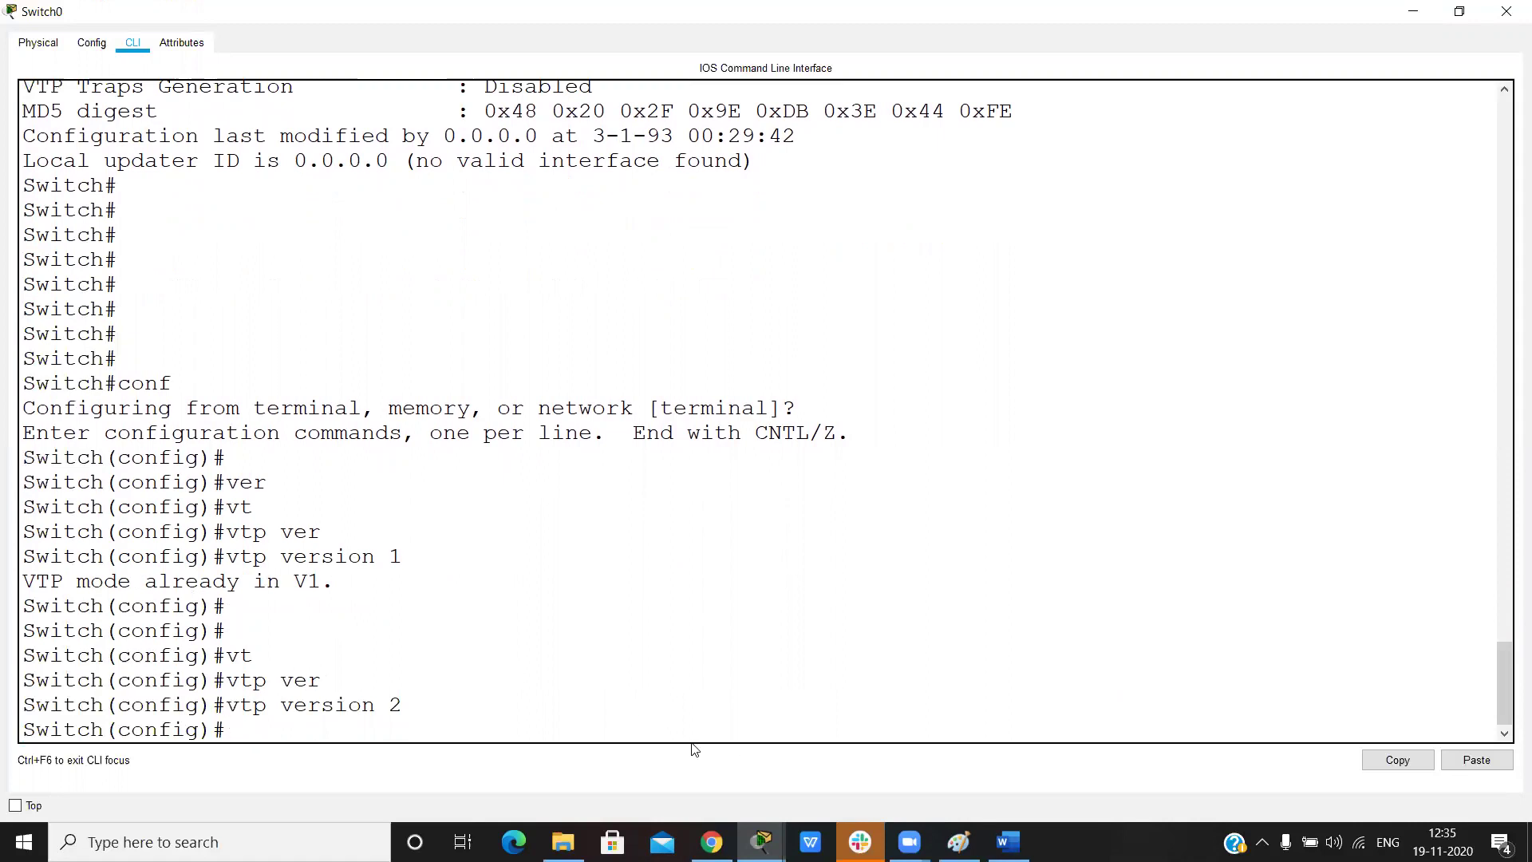
Highlight the VTP domain name field in the earlier status output and set Switch0's VTP domain to craw
scroll(557, 473, up, 5)
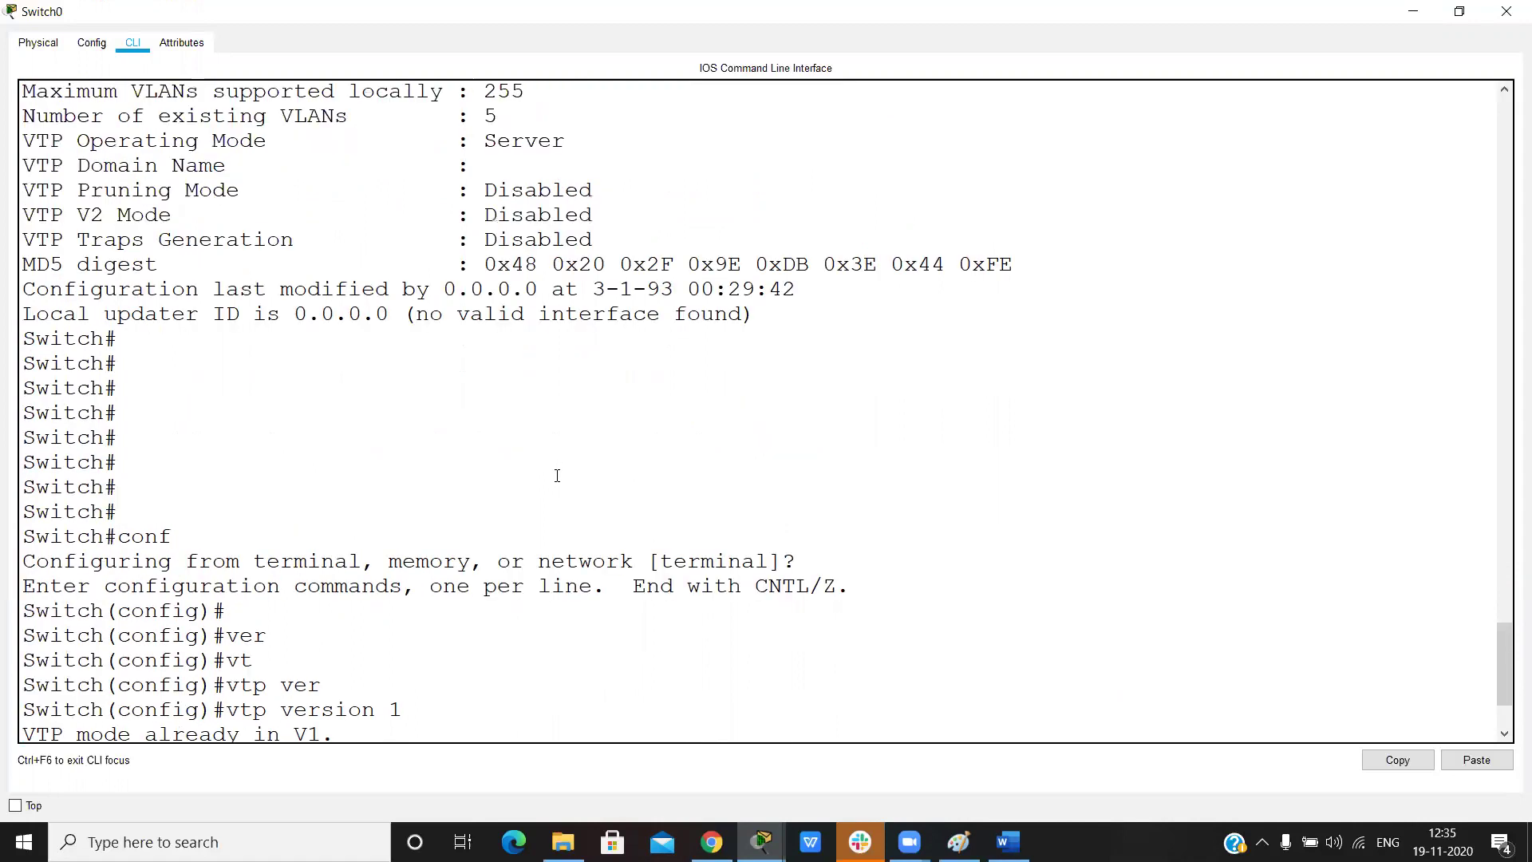
drag(361, 375, 483, 376)
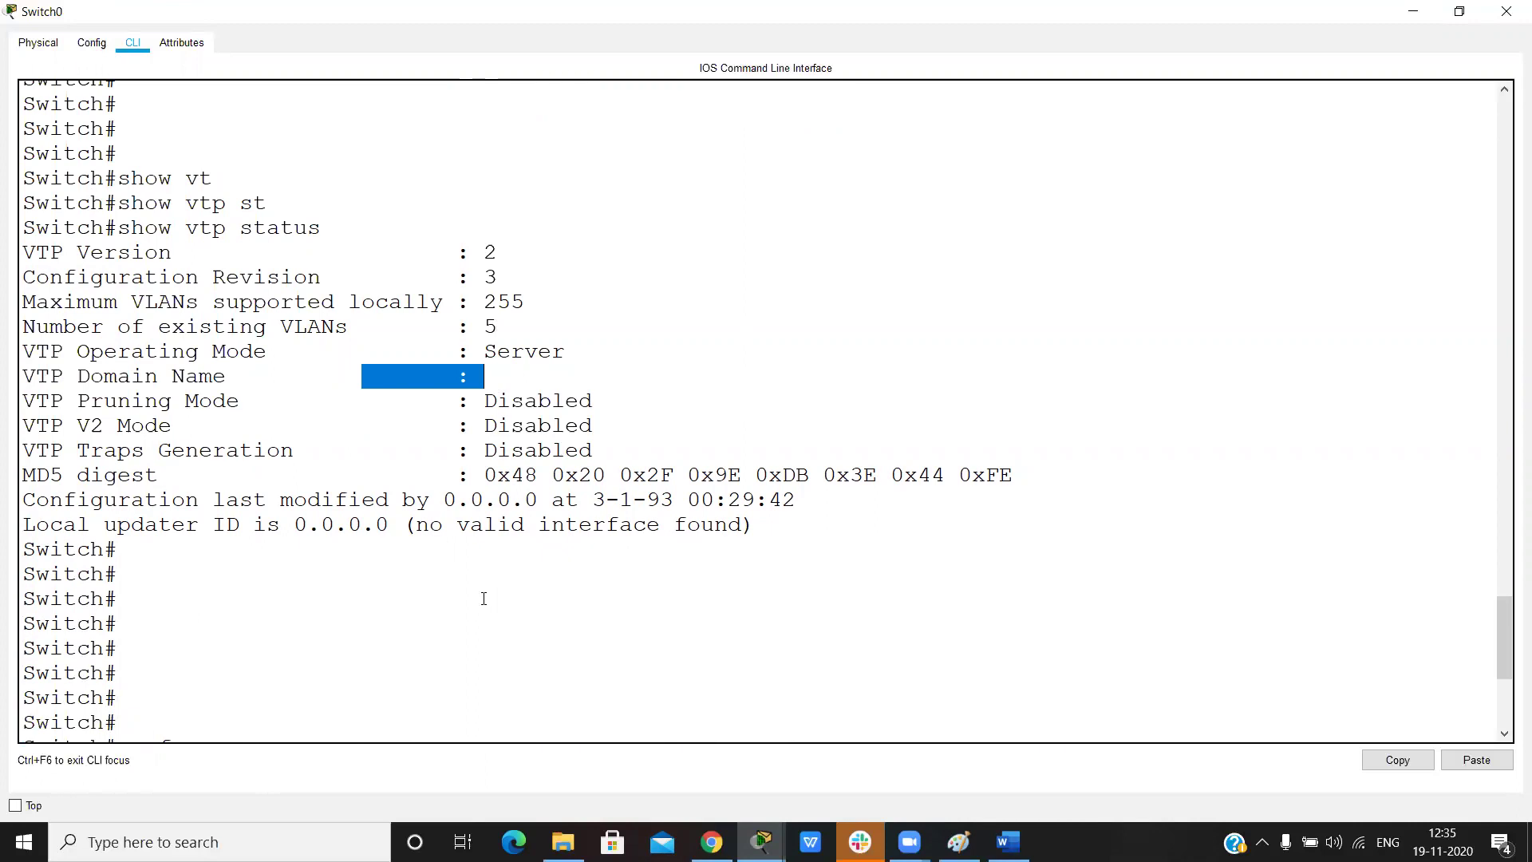
key(Return)
key(Return)
key(Return)
text(vt)
key(Tab)
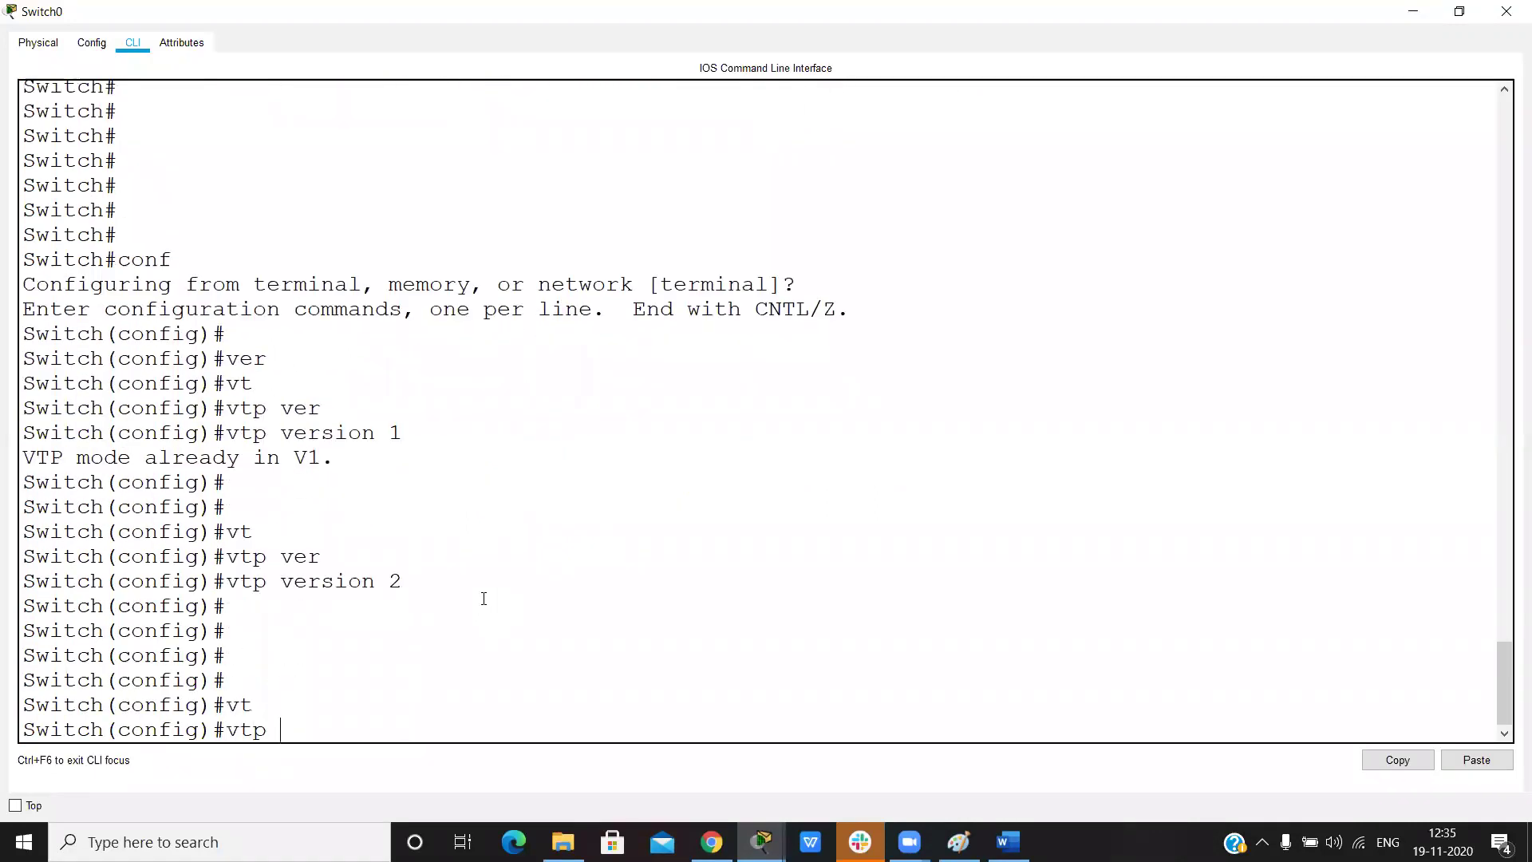
text(d)
text(o)
key(Tab)
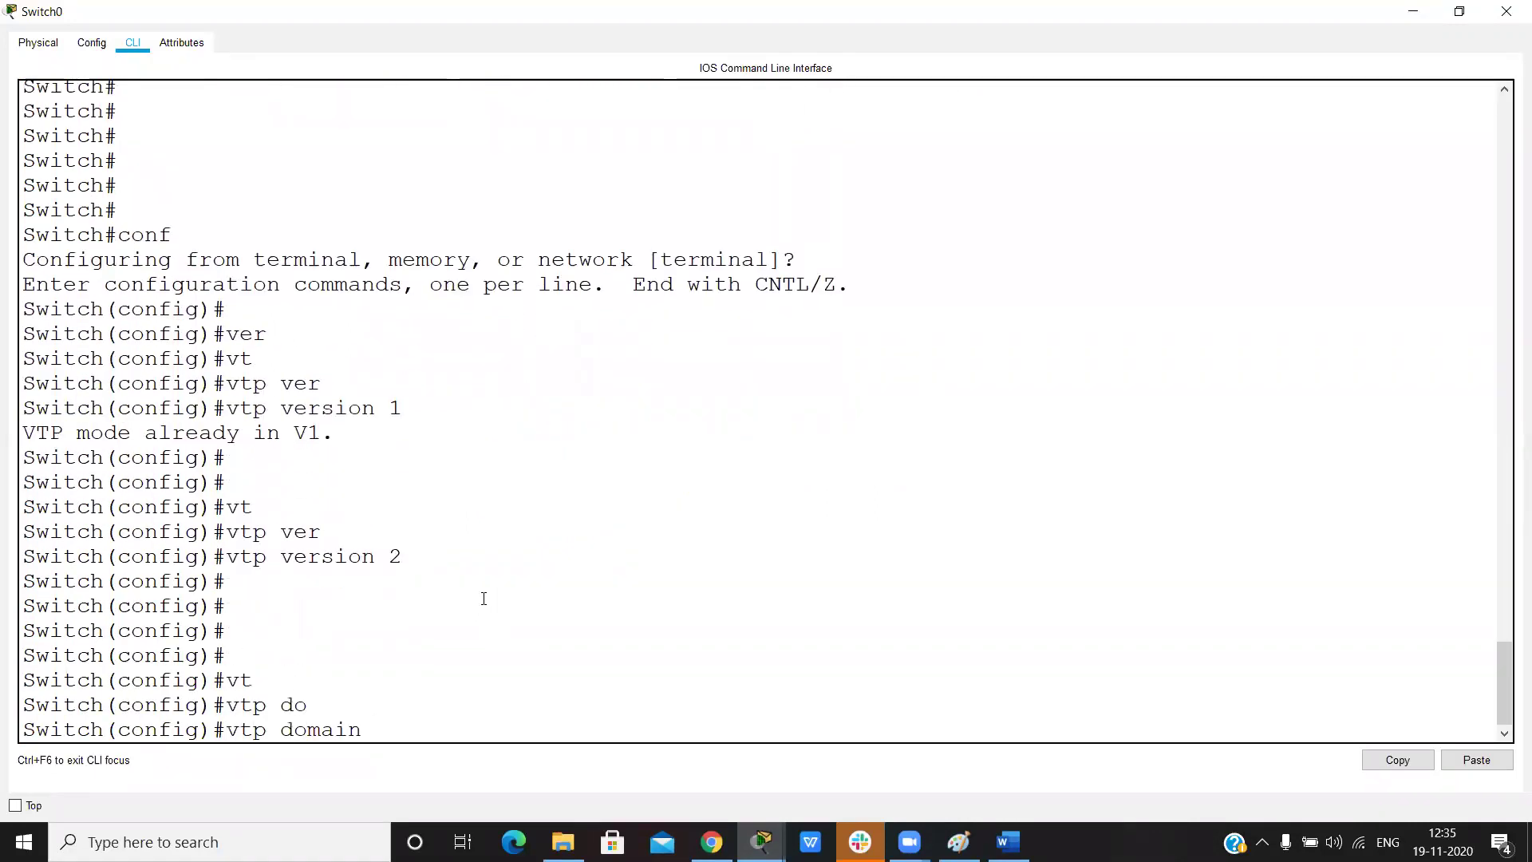
text(craw)
key(Return)
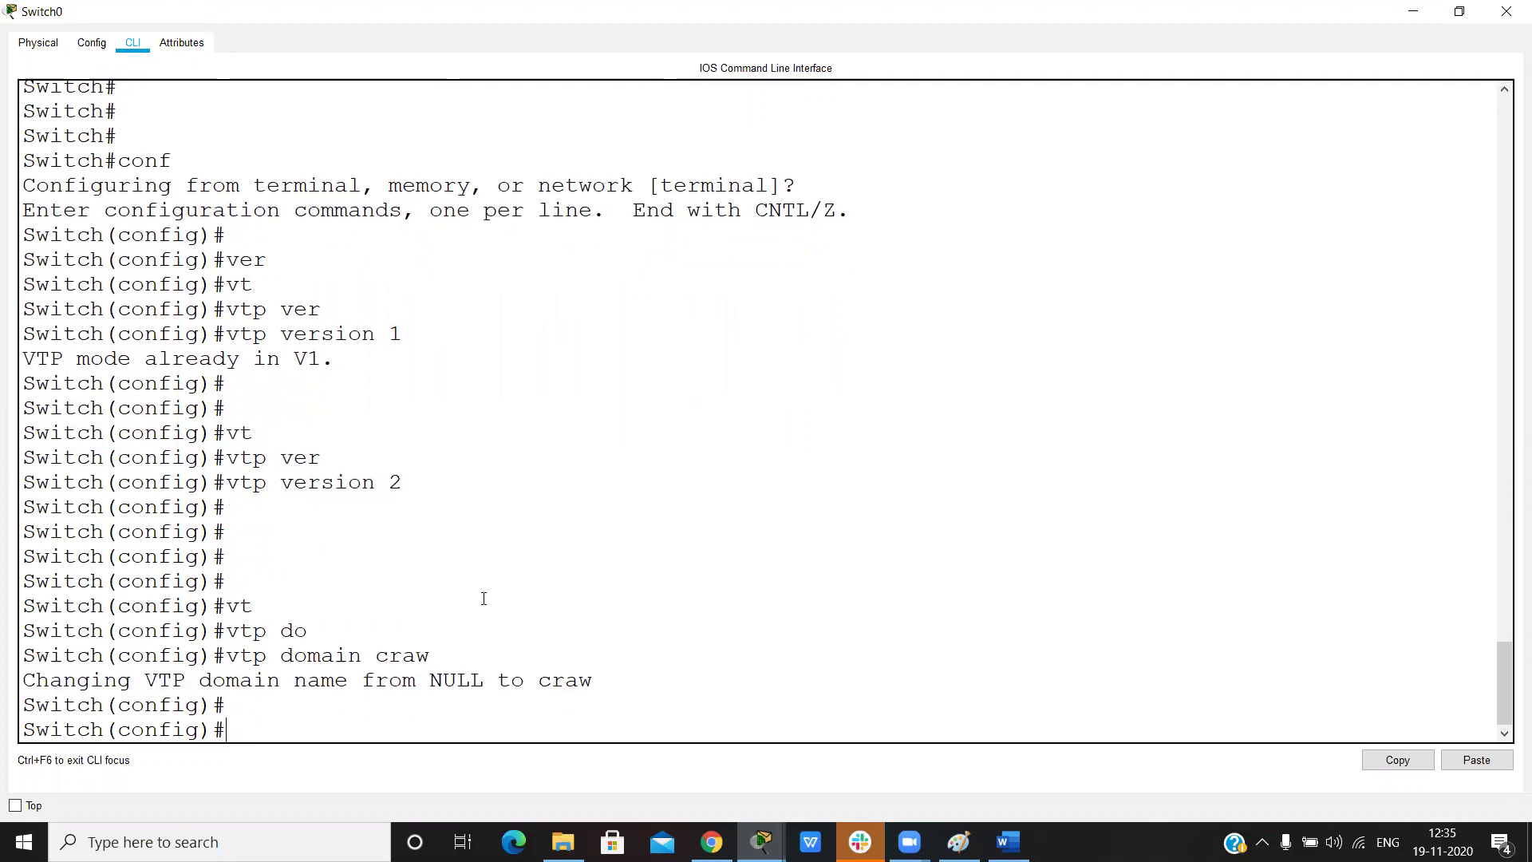
Display the VTP status of Switch0 from global configuration mode
text(doshow)
key(BackSpace)
key(BackSpace)
key(BackSpace)
key(BackSpace)
key(BackSpace)
text(show vtp statu)
key(Return)
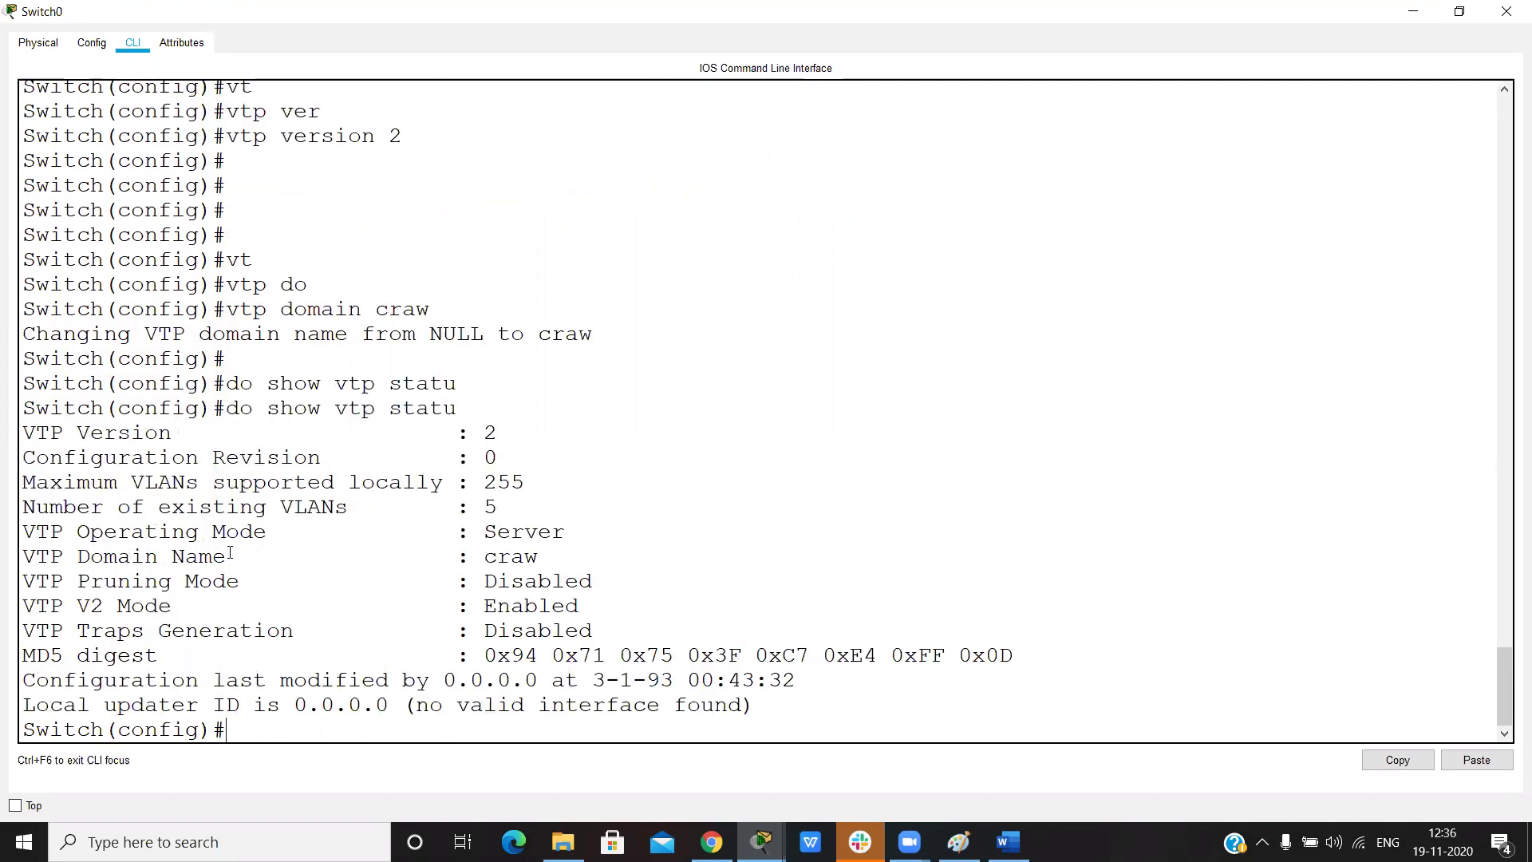
Highlight the VTP domain name value in the status output, clear the highlight and add blank prompt lines
drag(367, 561, 628, 571)
click(625, 571)
key(Return)
key(Return)
key(Return)
key(Return)
key(Return)
key(Return)
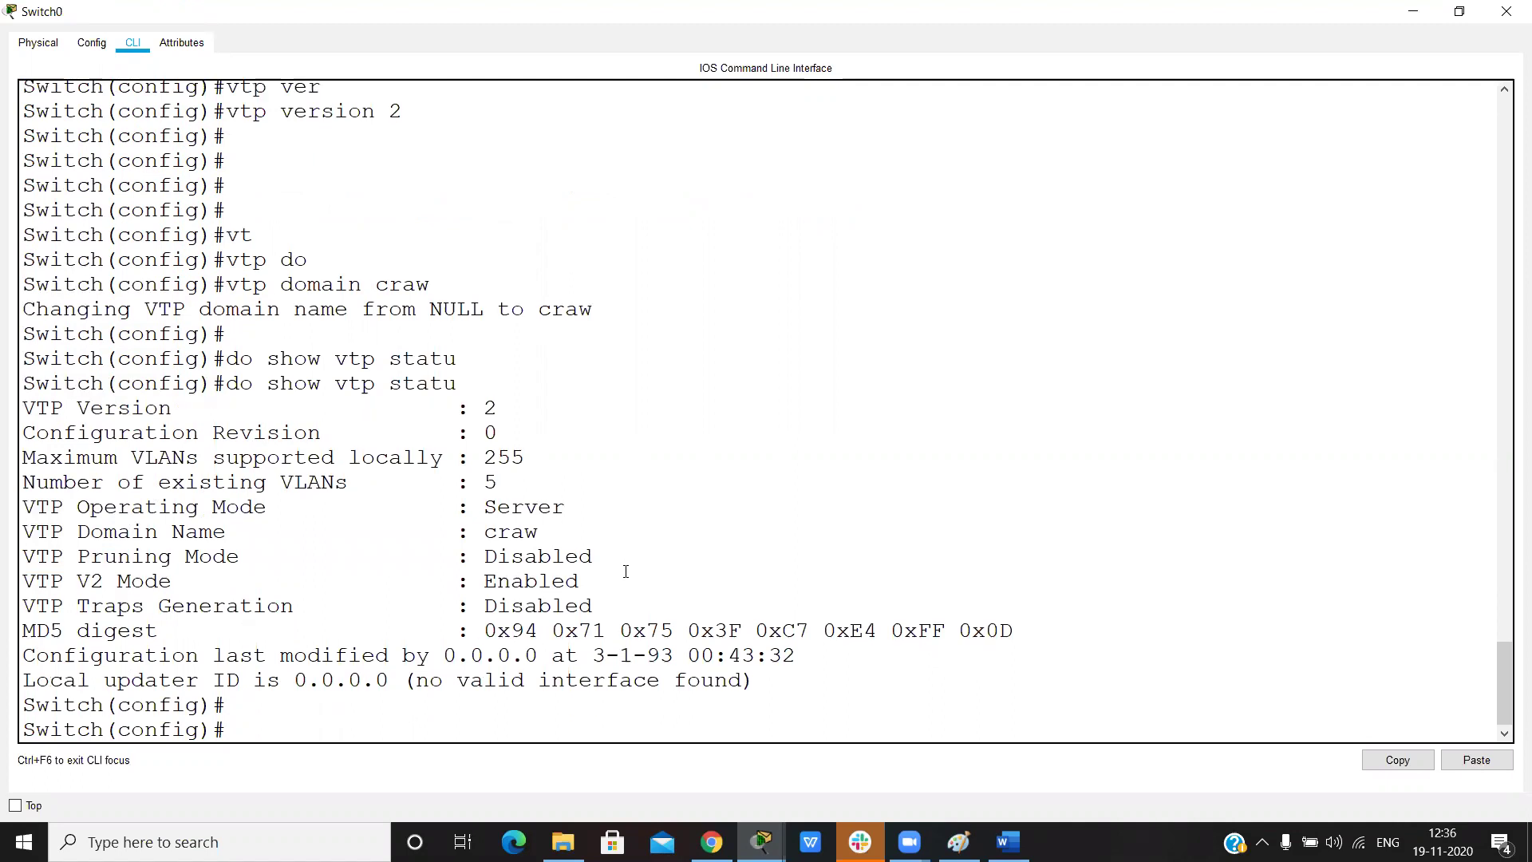
key(Return)
key(Return)
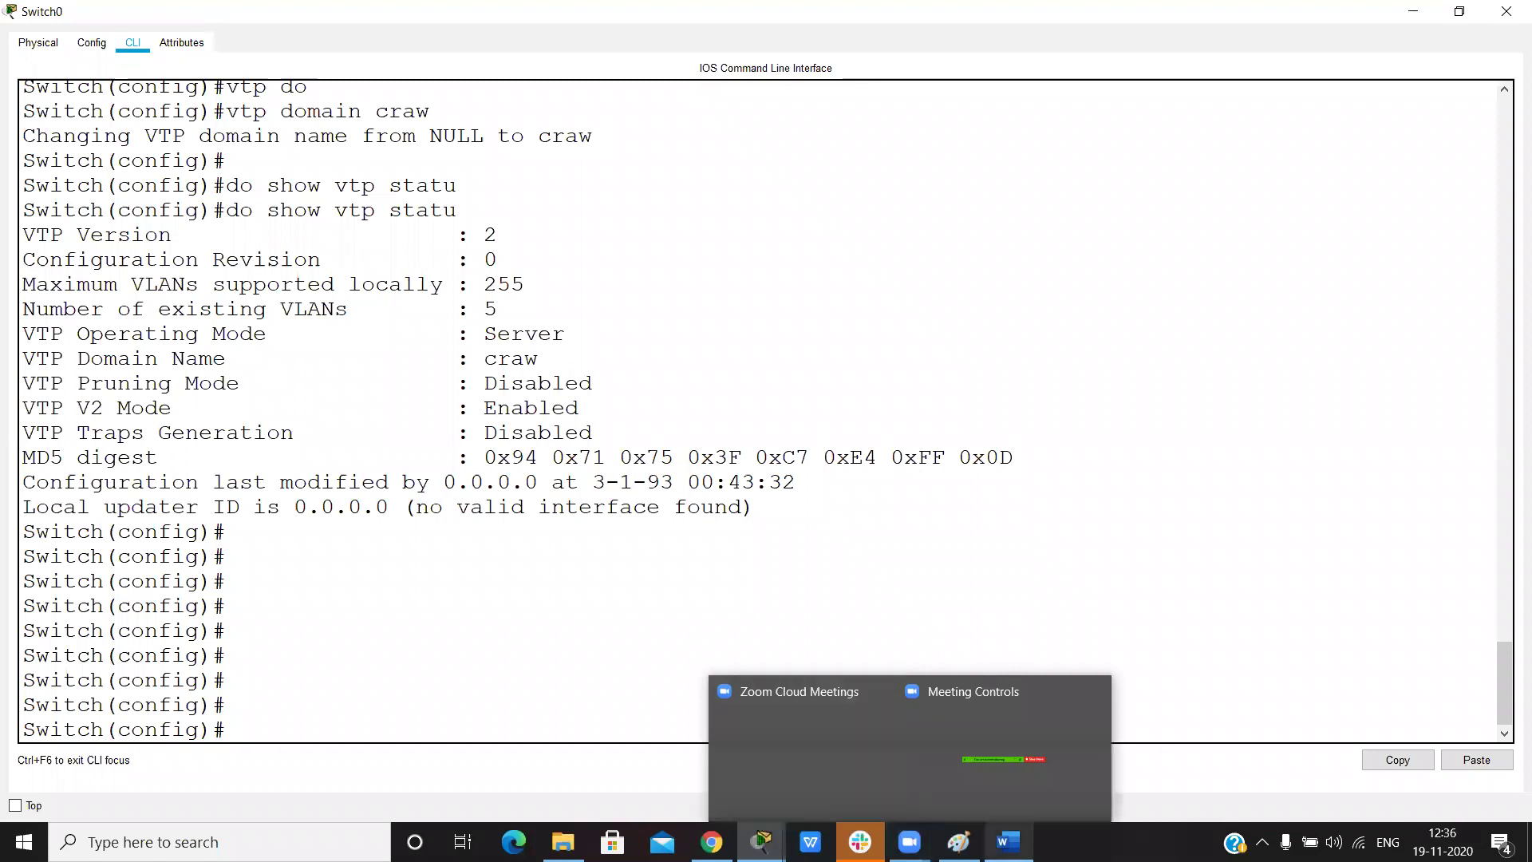
Switch to the VTP notes in Word and highlight the rule that the domain name must be the same and case sensitive
mouse_move(1008, 839)
click(1011, 801)
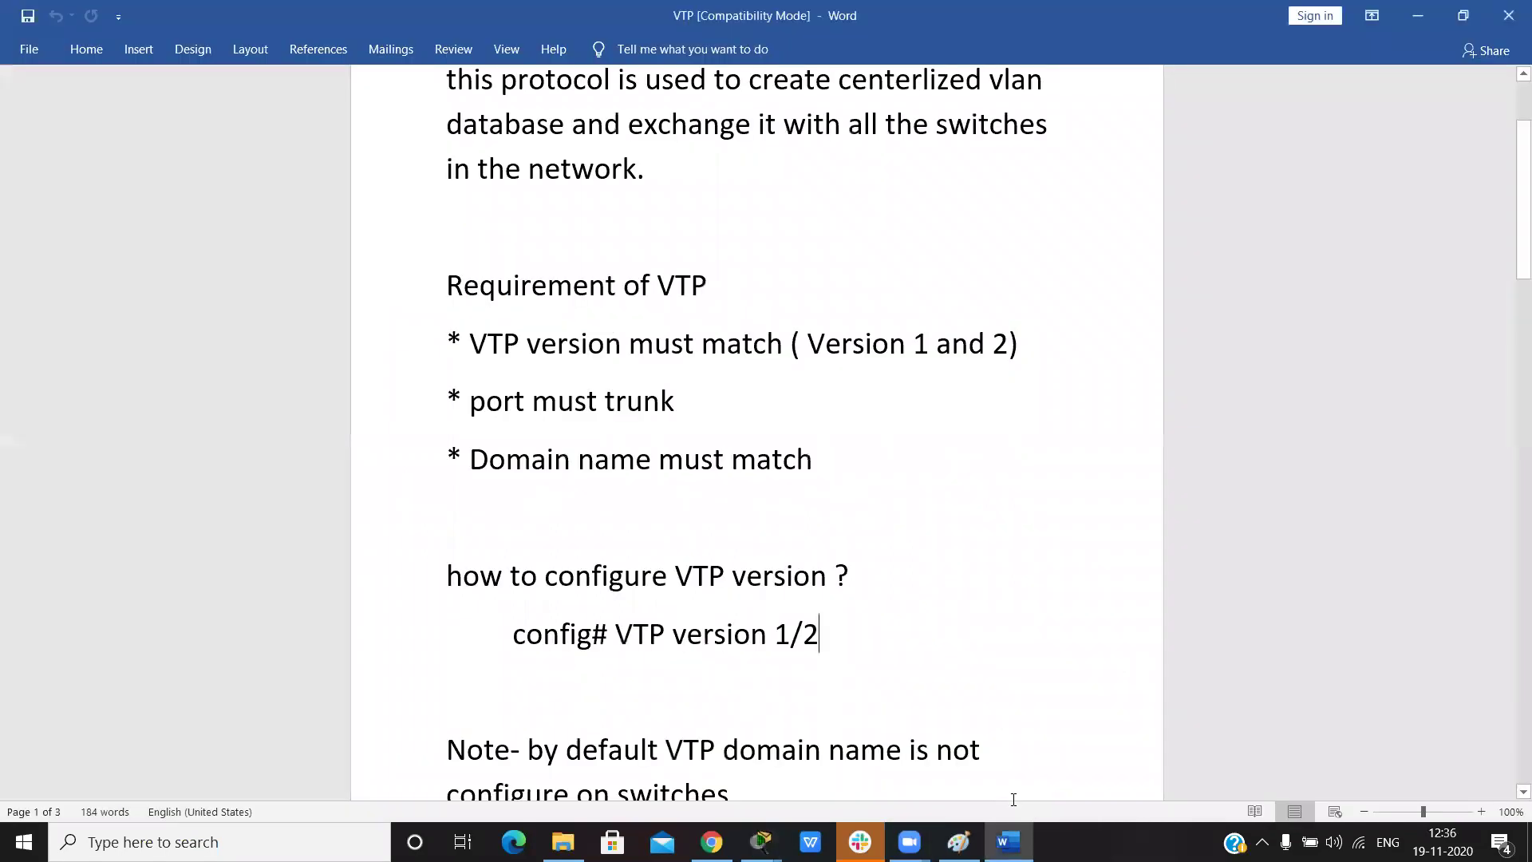
scroll(1013, 799, down, 10)
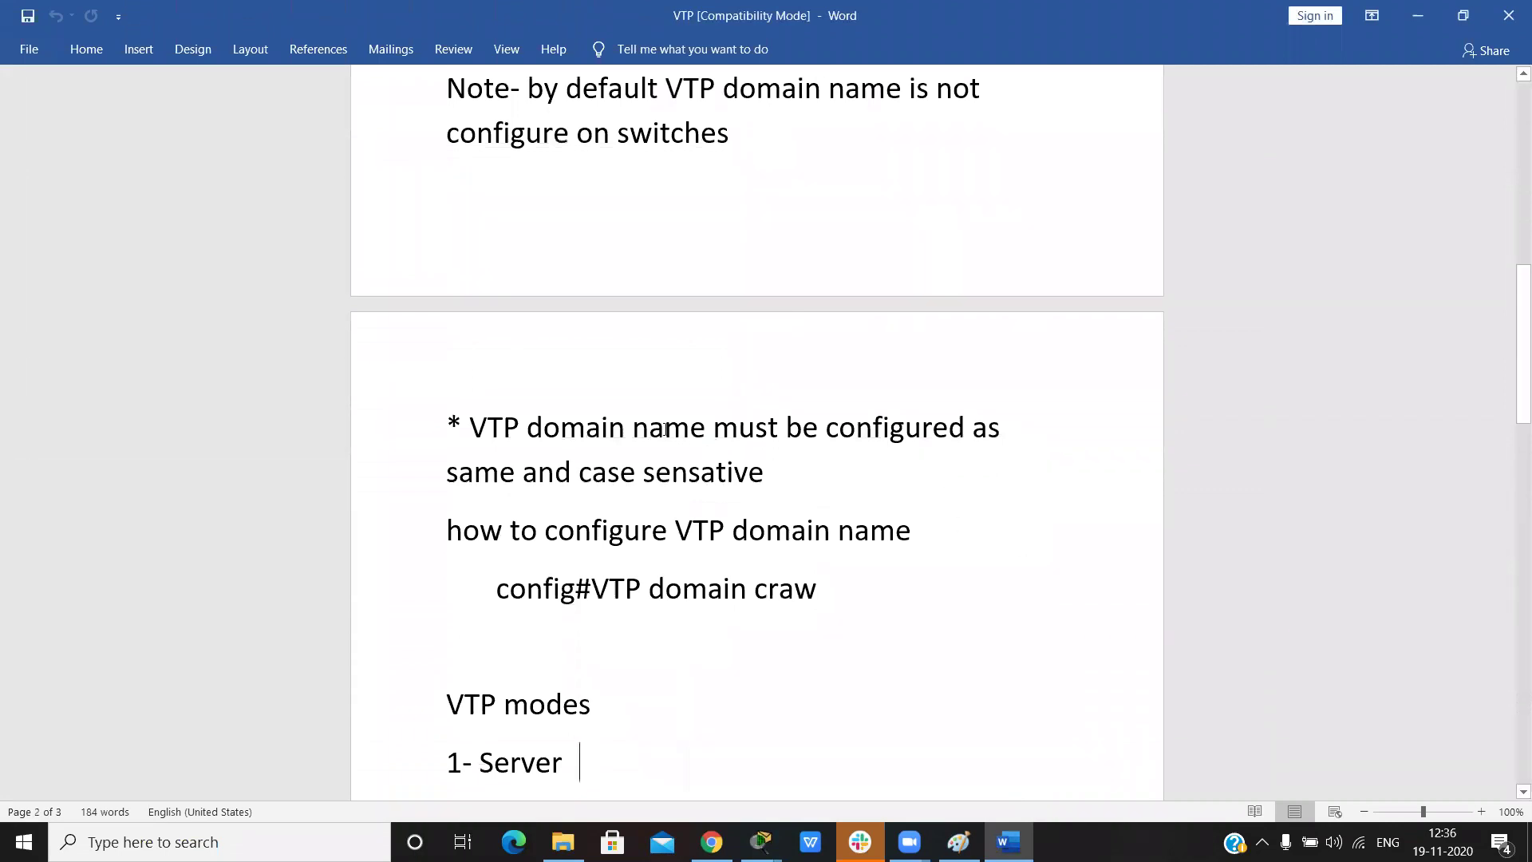
drag(632, 427, 994, 490)
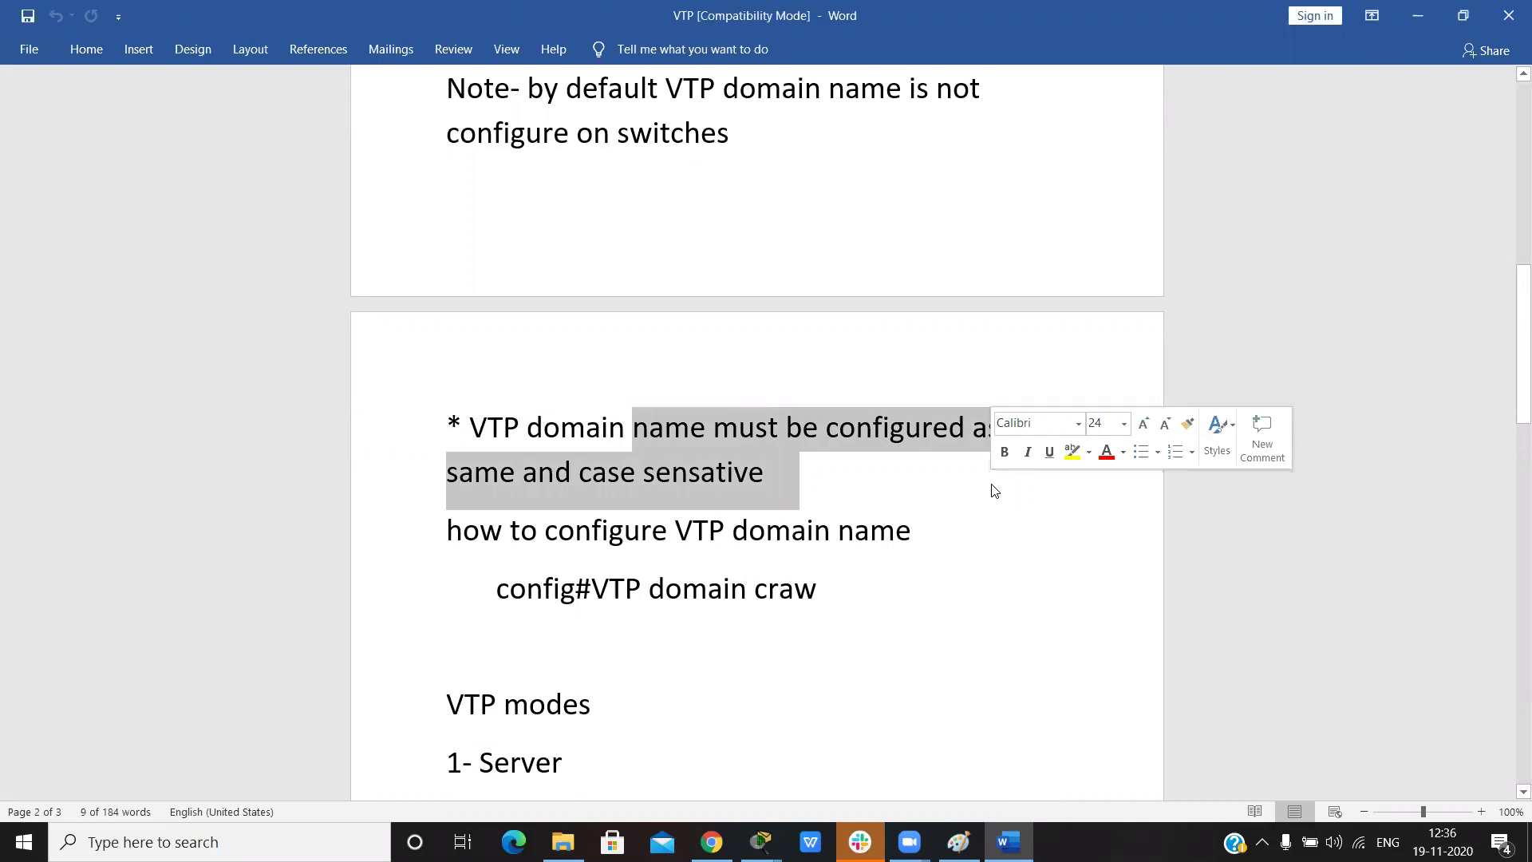
Go on to the VTP modes notes and highlight the default server mode line and the Server and Client descriptions
key(Down)
key(Down)
key(Down)
key(Down)
key(Down)
key(Down)
key(Down)
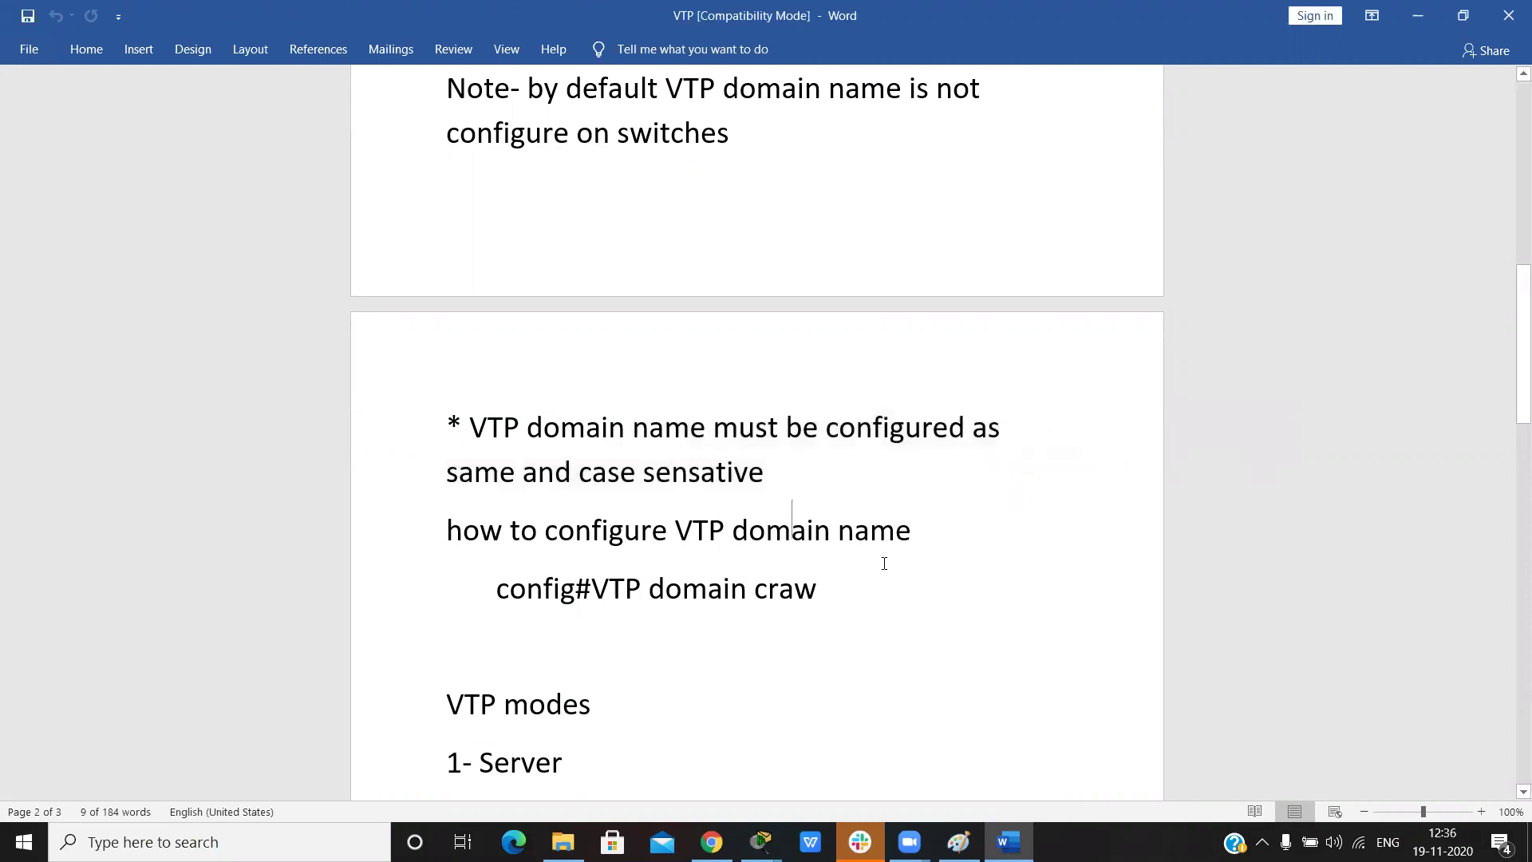
key(Down)
key(Down)
key(Down)
key(Down)
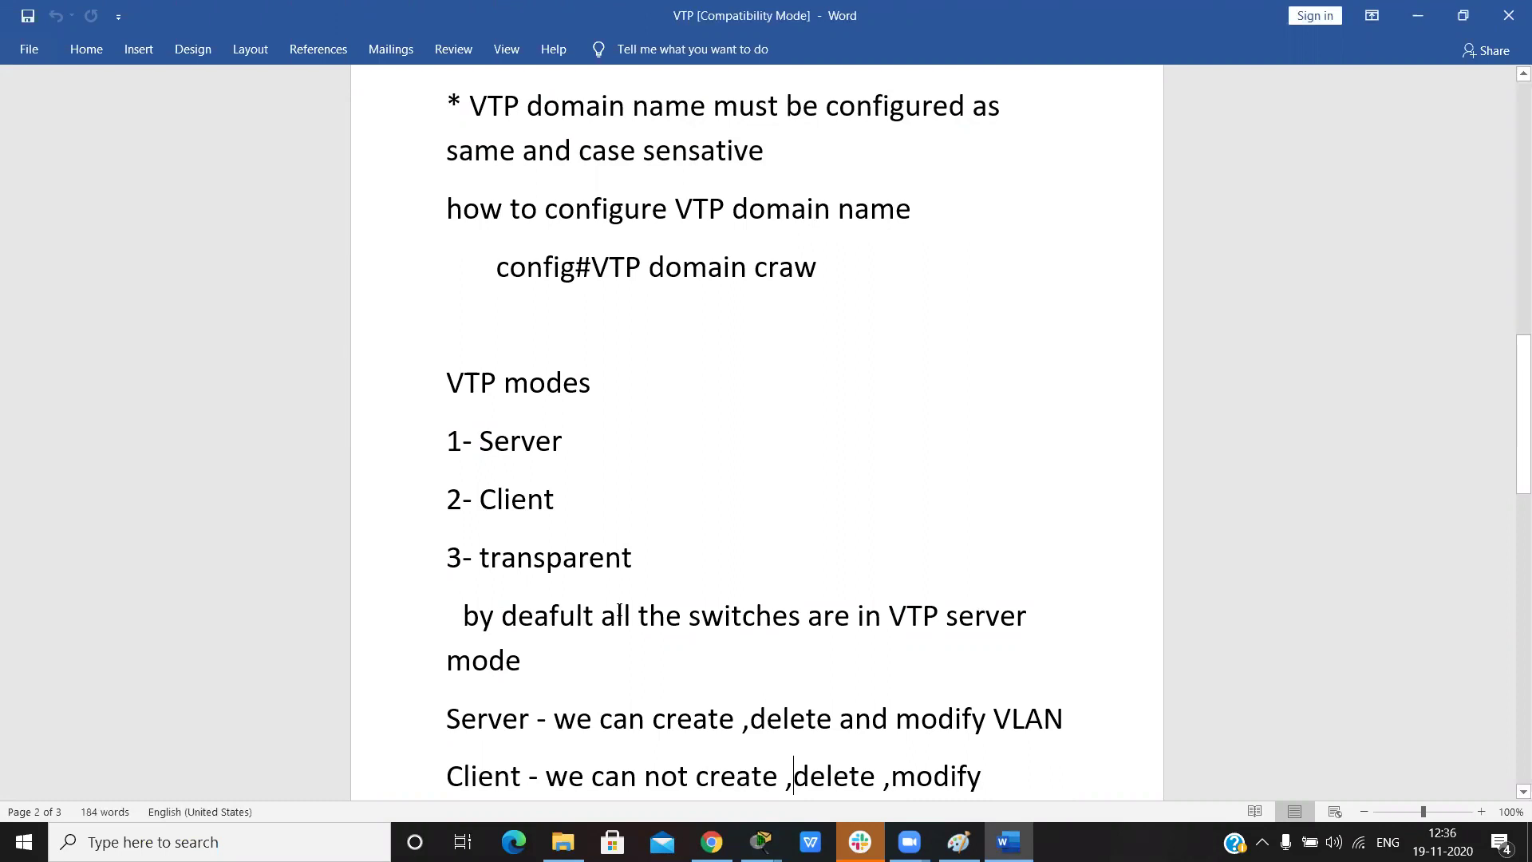
drag(618, 614, 880, 619)
click(862, 686)
drag(600, 718, 890, 778)
click(1028, 781)
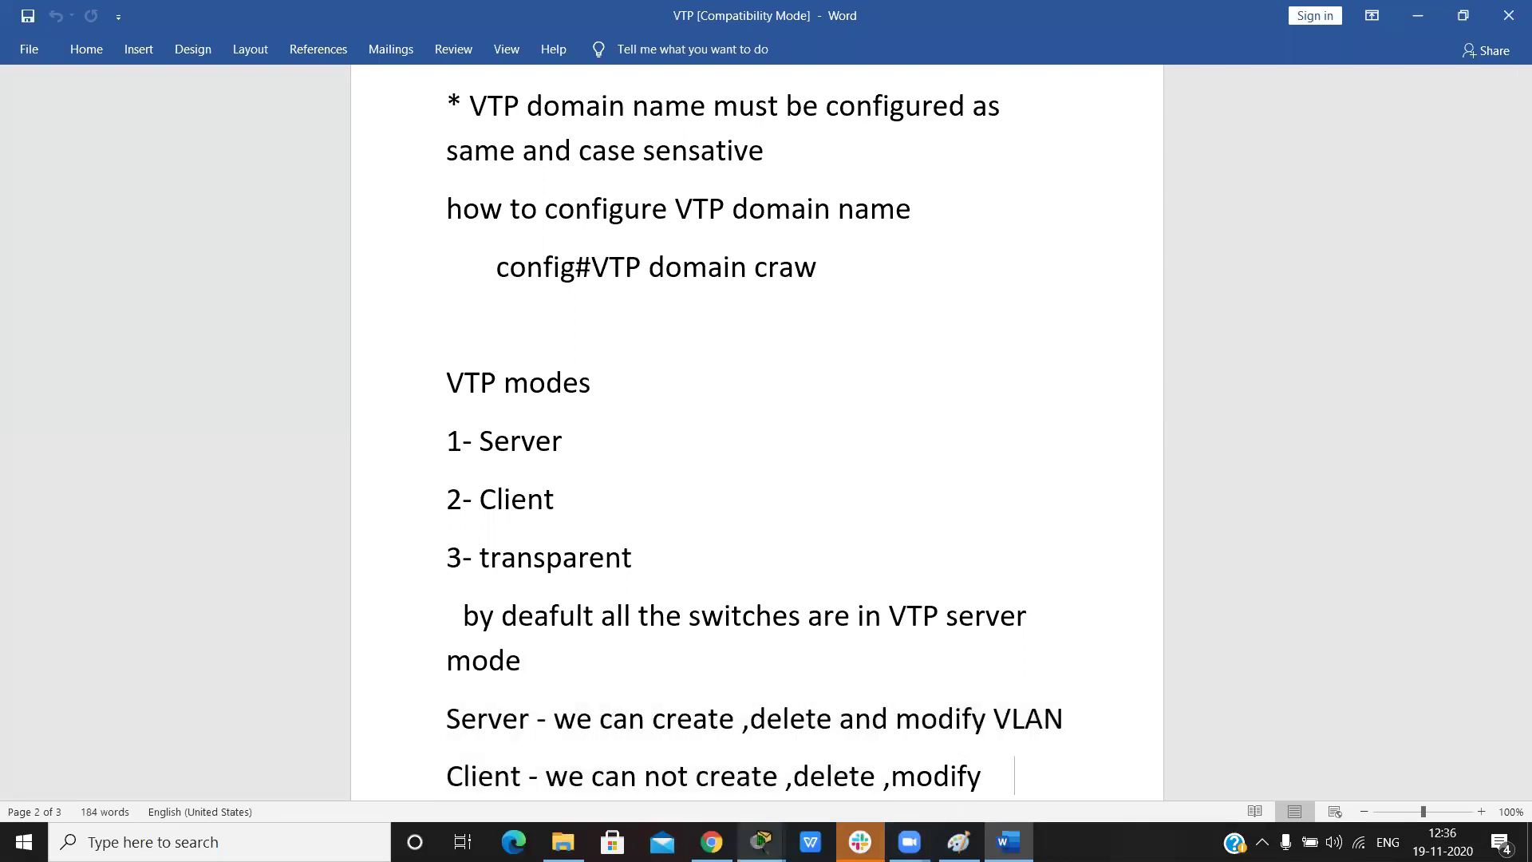
Switch to Packet Tracer, open Switch1's command line, and bring Switch0's command line back in a maximized window
mouse_move(762, 842)
click(691, 764)
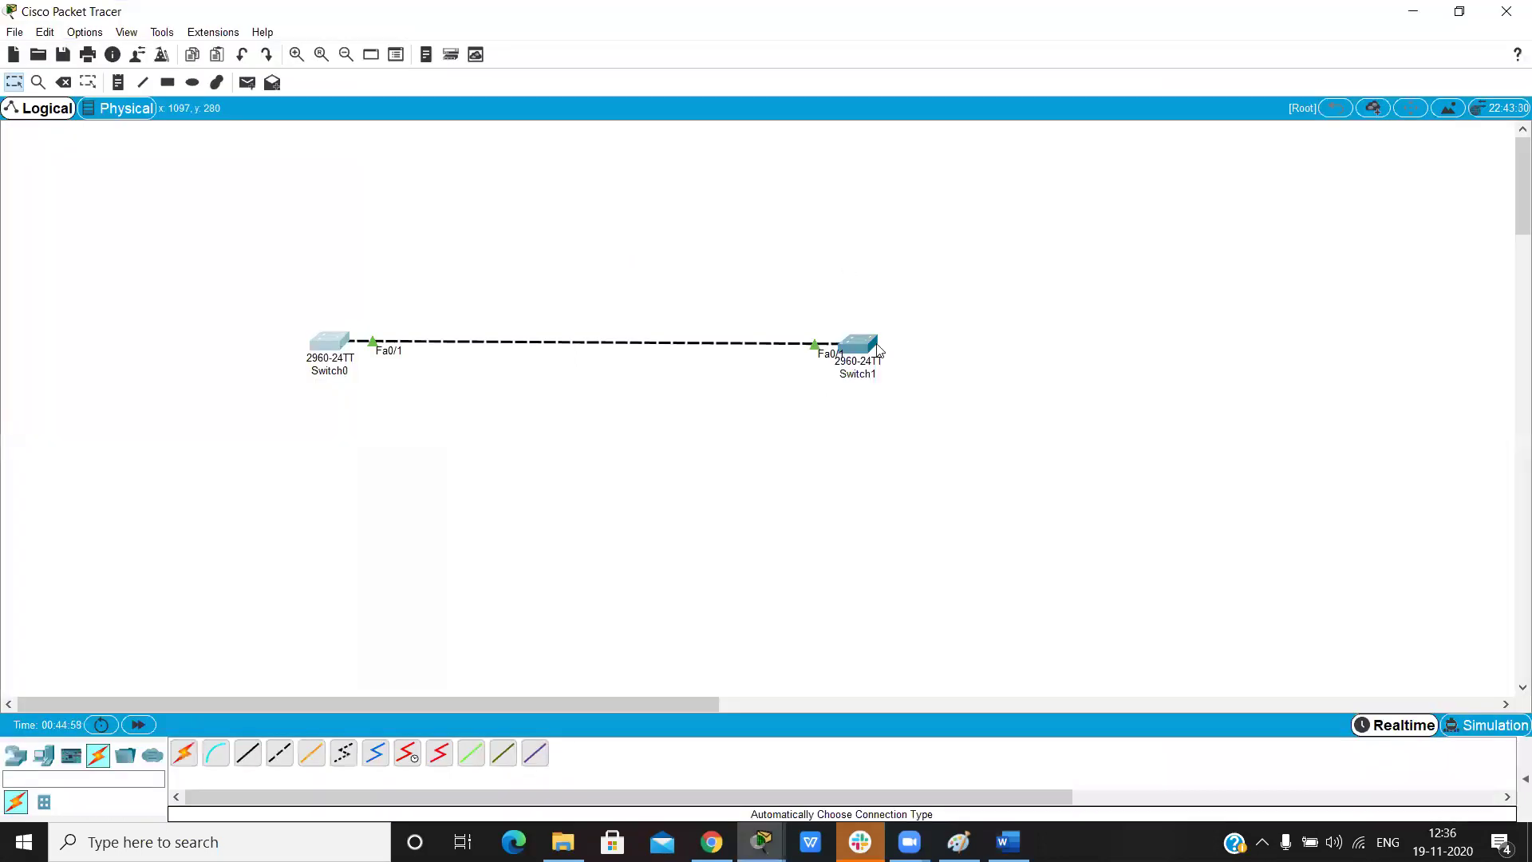
click(338, 342)
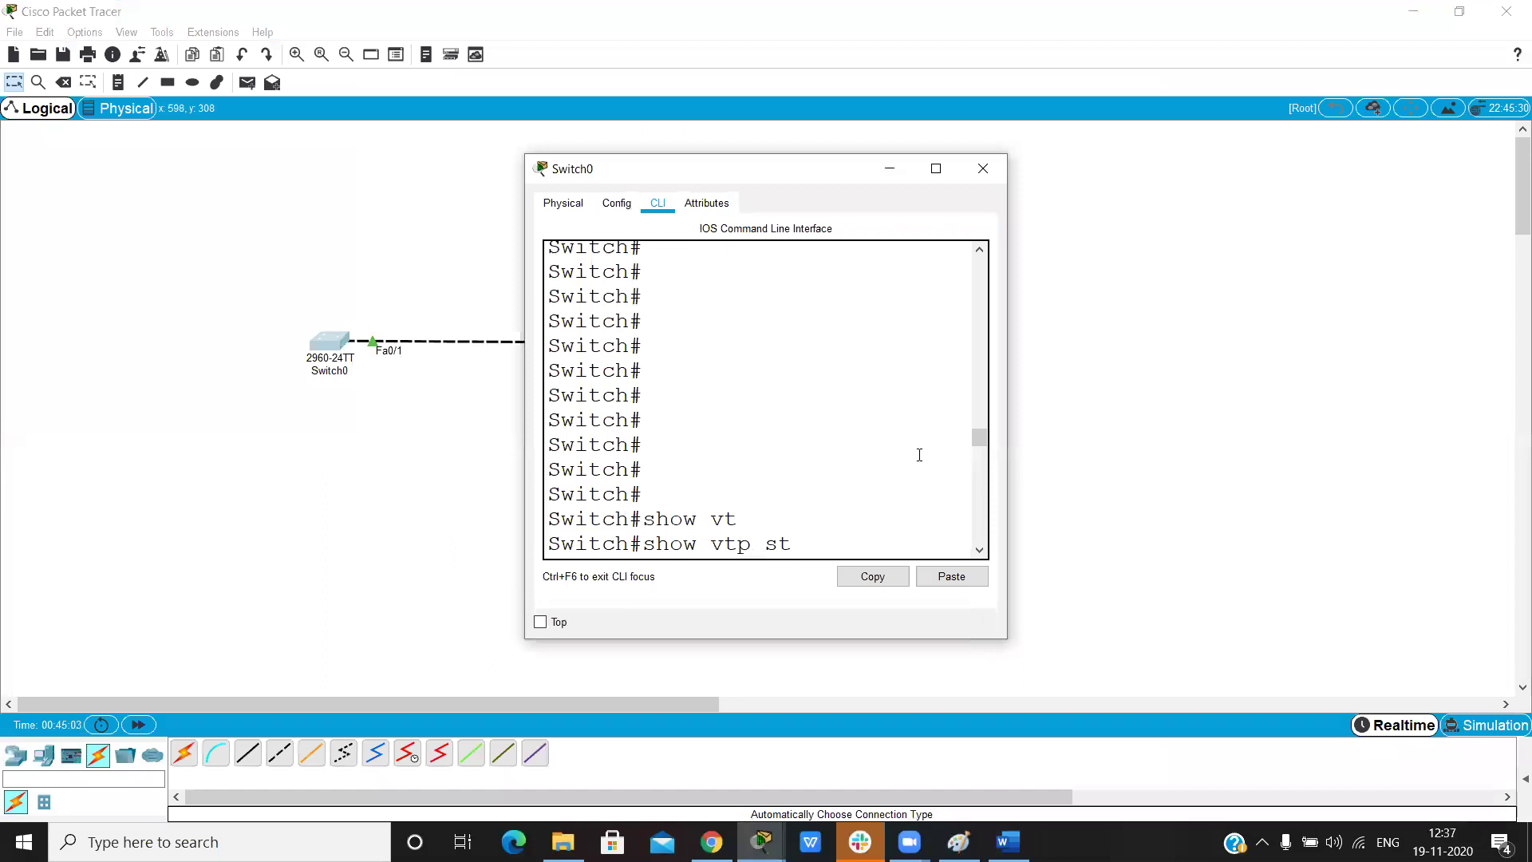
click(892, 172)
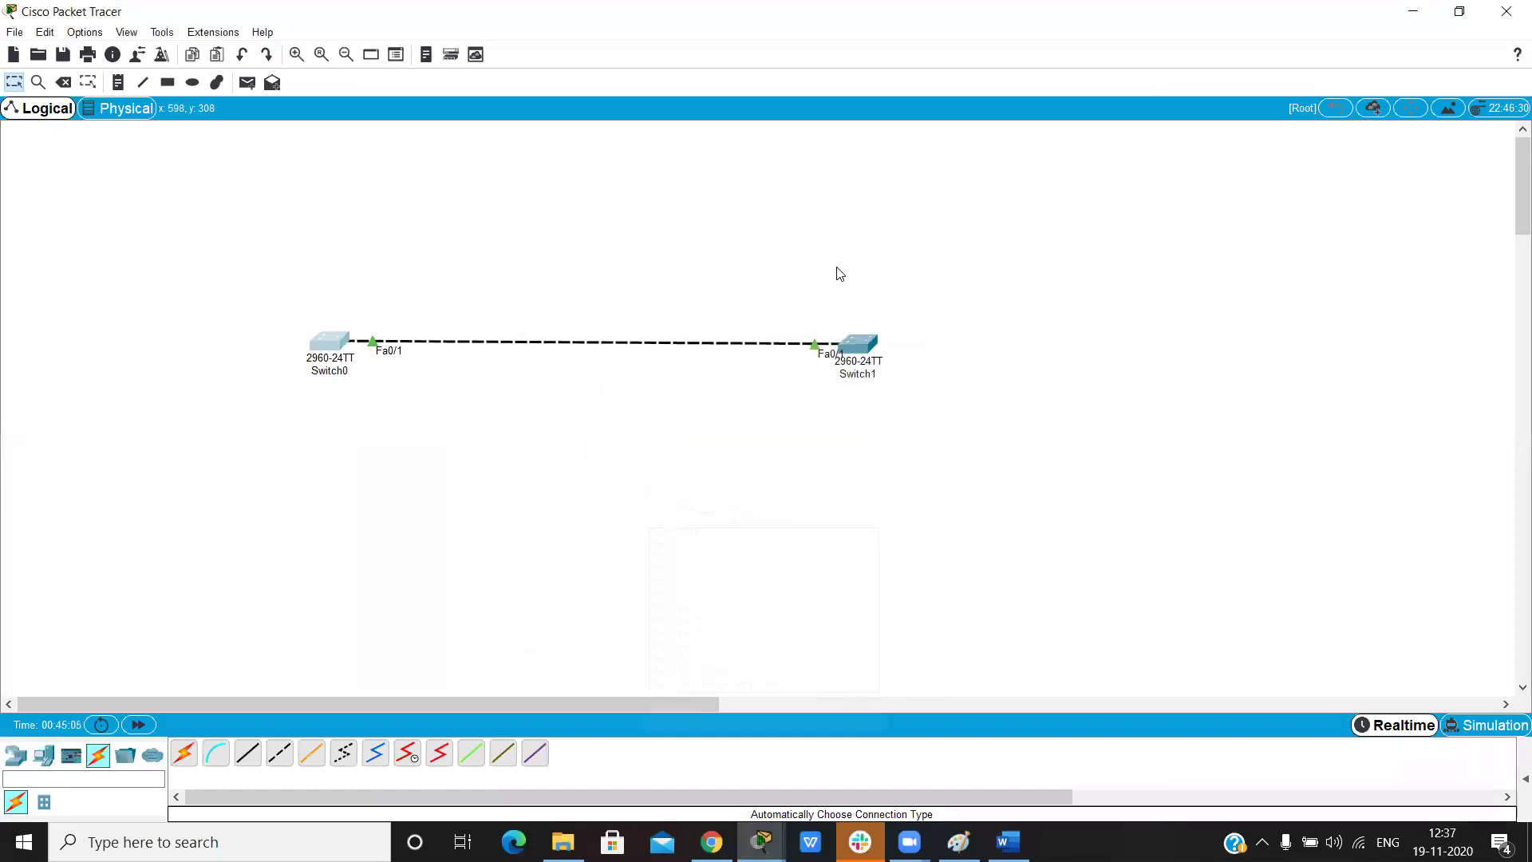
click(850, 345)
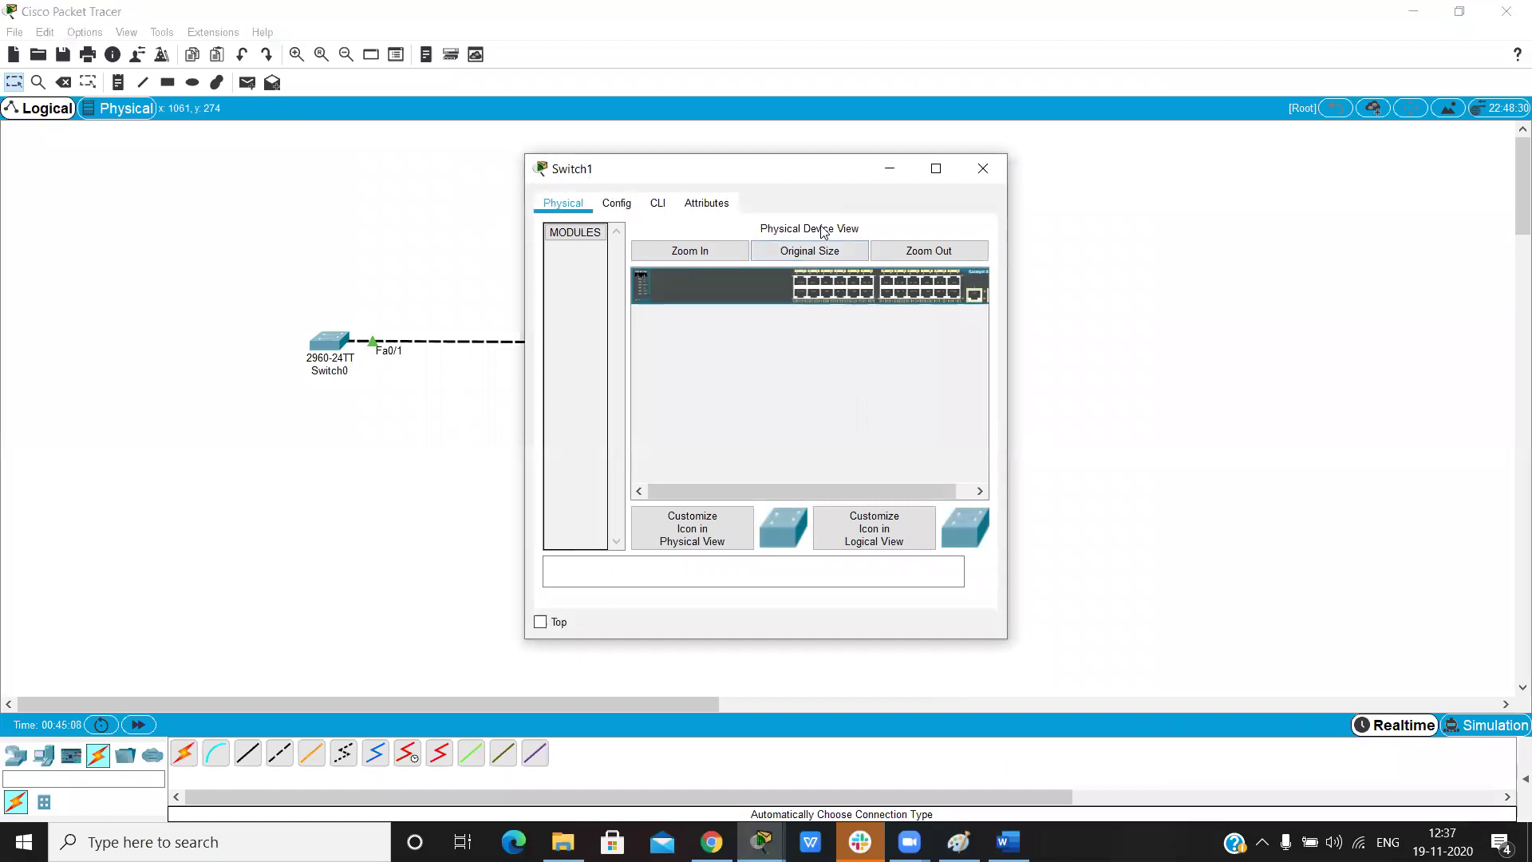
click(655, 204)
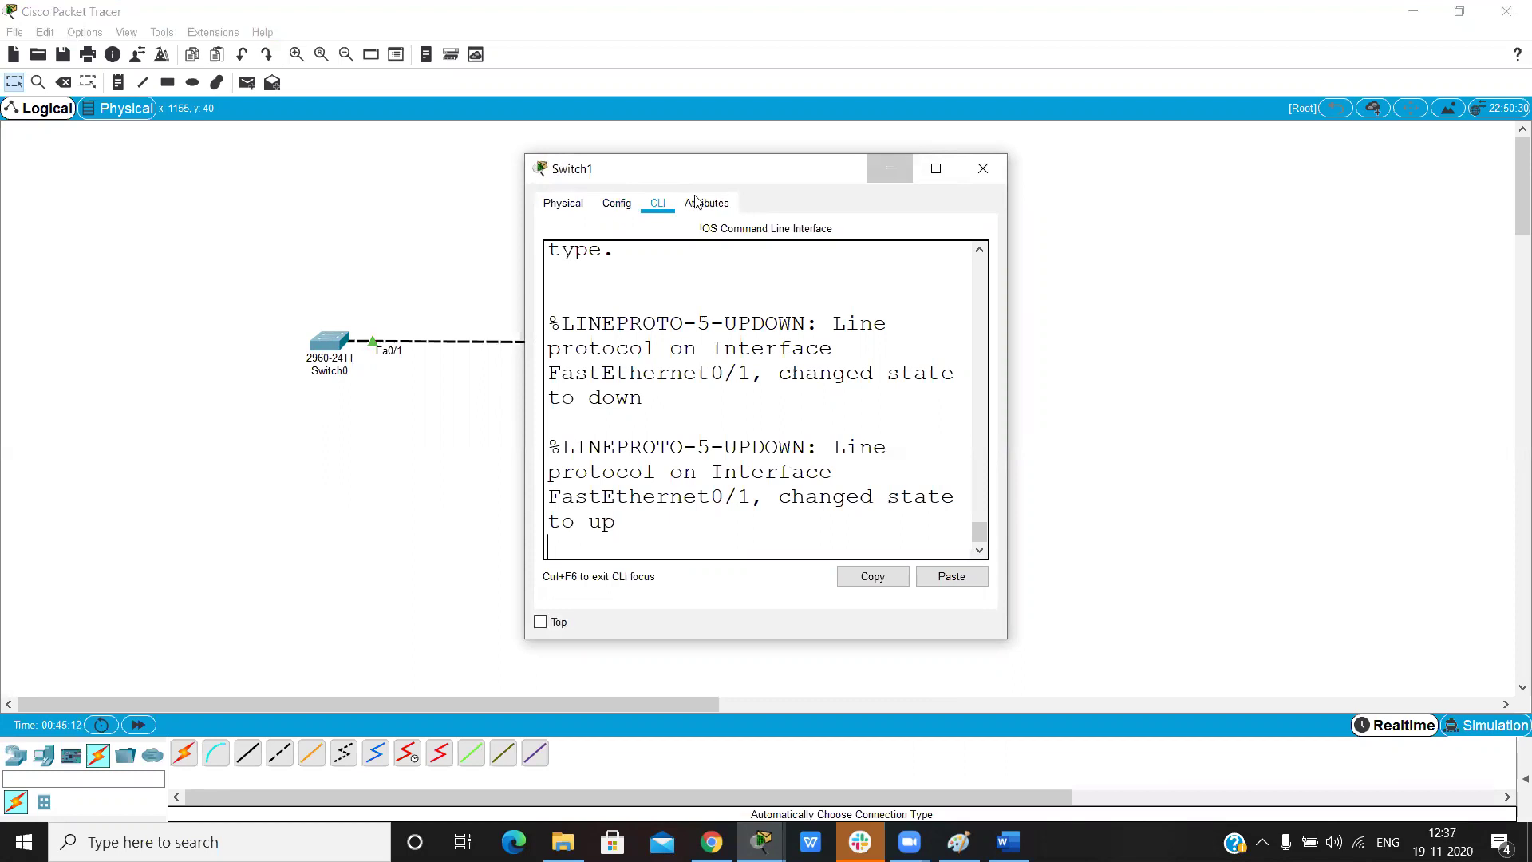
click(329, 341)
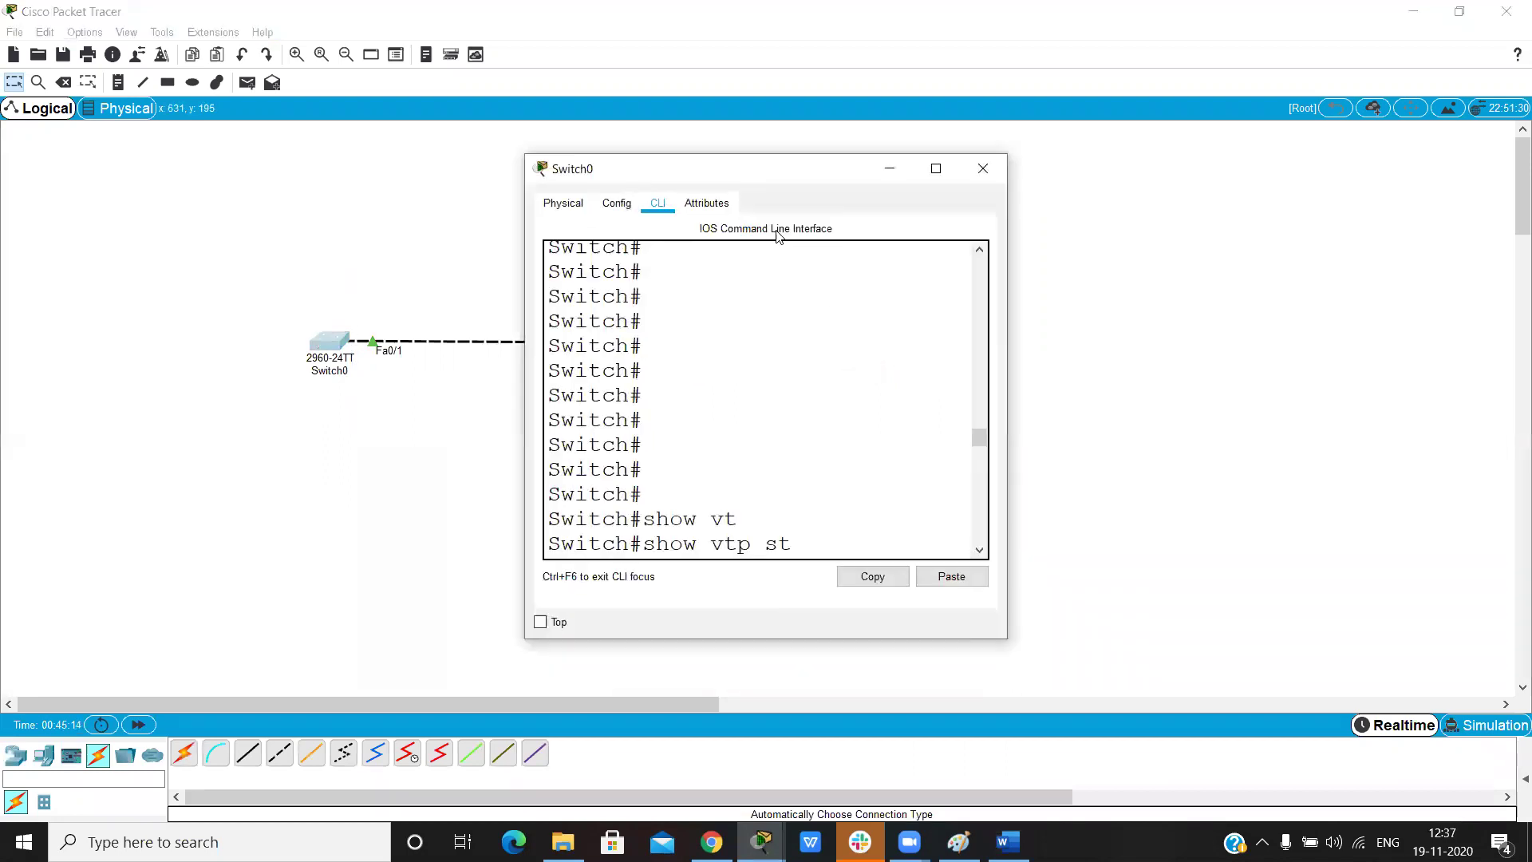
click(936, 168)
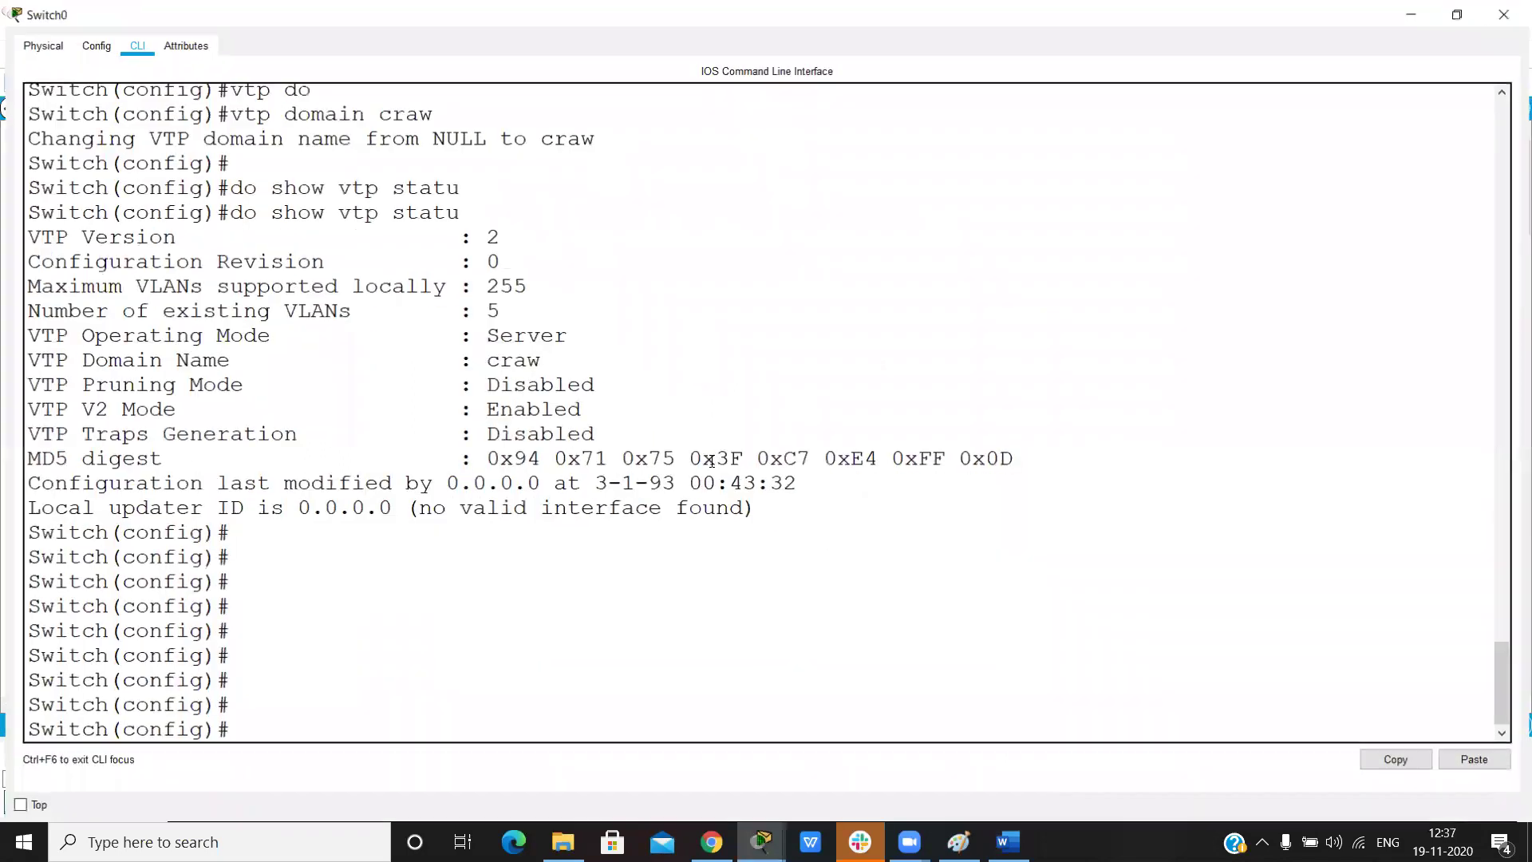
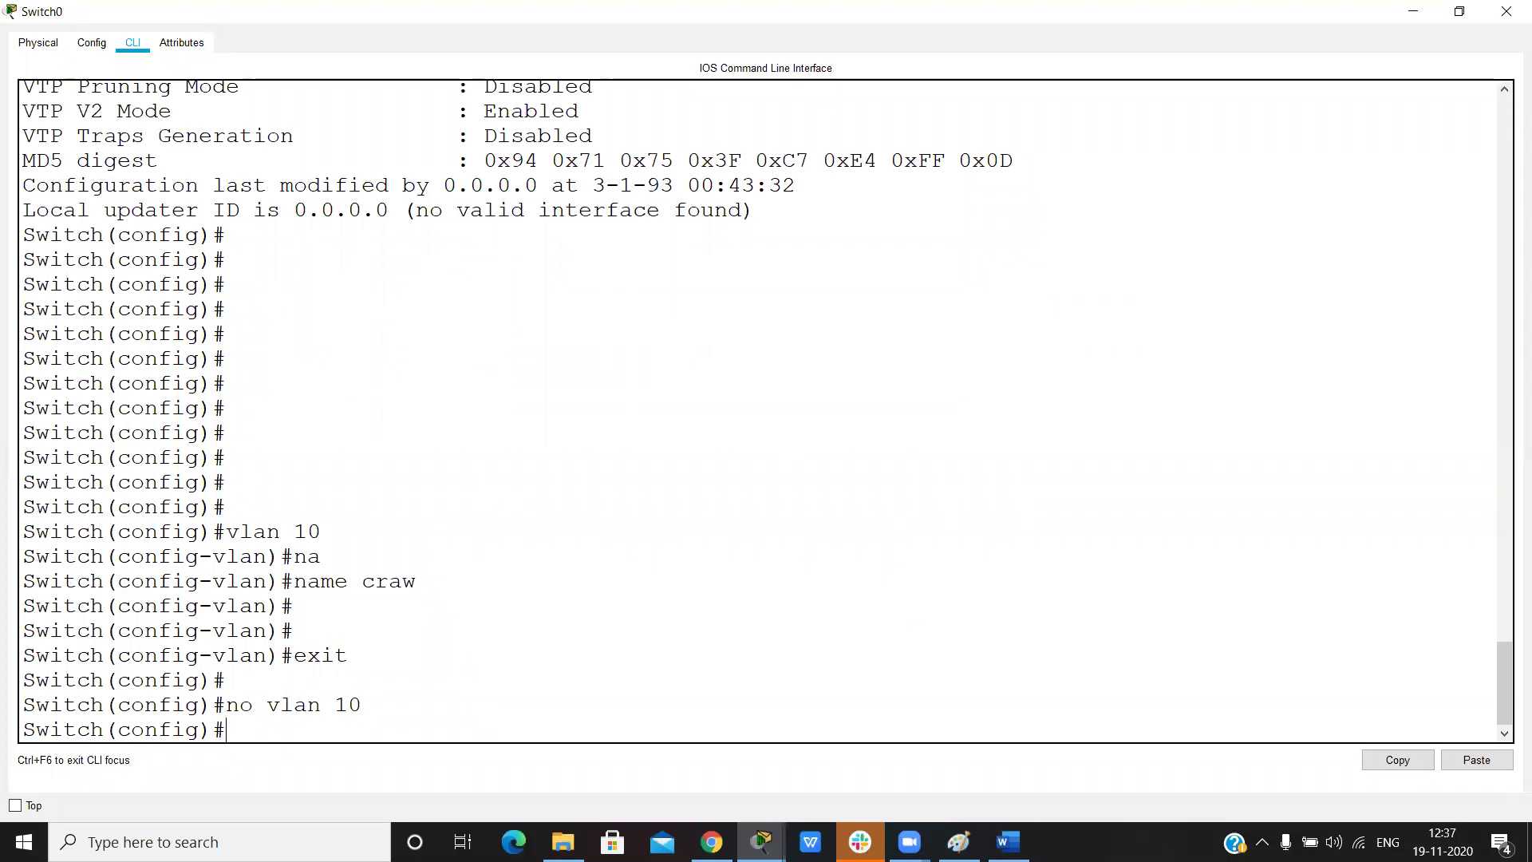
Review the Server and Client mode descriptions in the Word notes and return to Switch0's command line
click(1016, 767)
click(600, 719)
scroll(600, 719, down, 5)
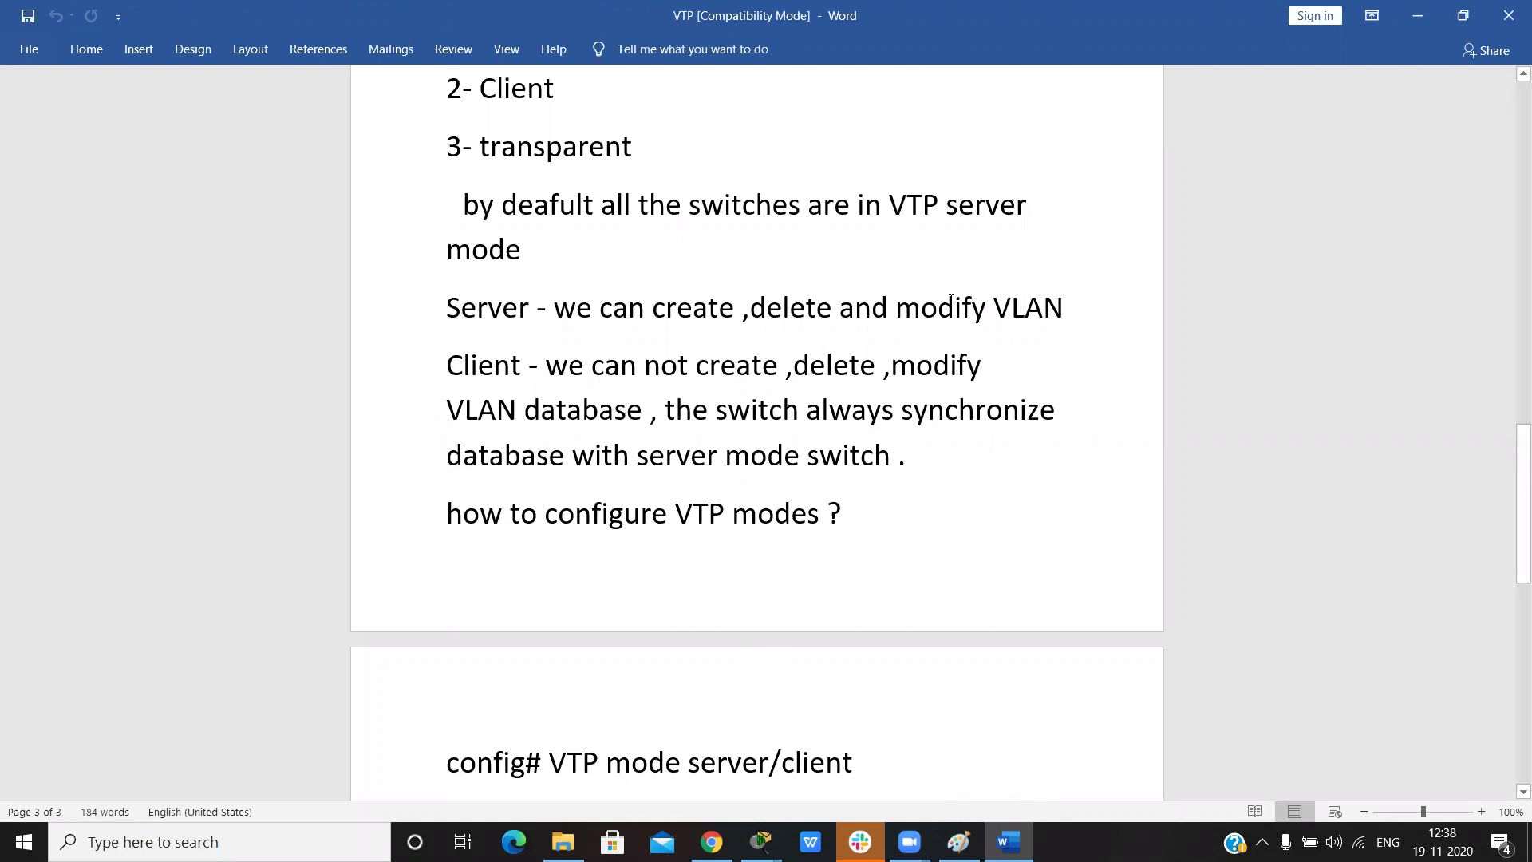
click(1426, 19)
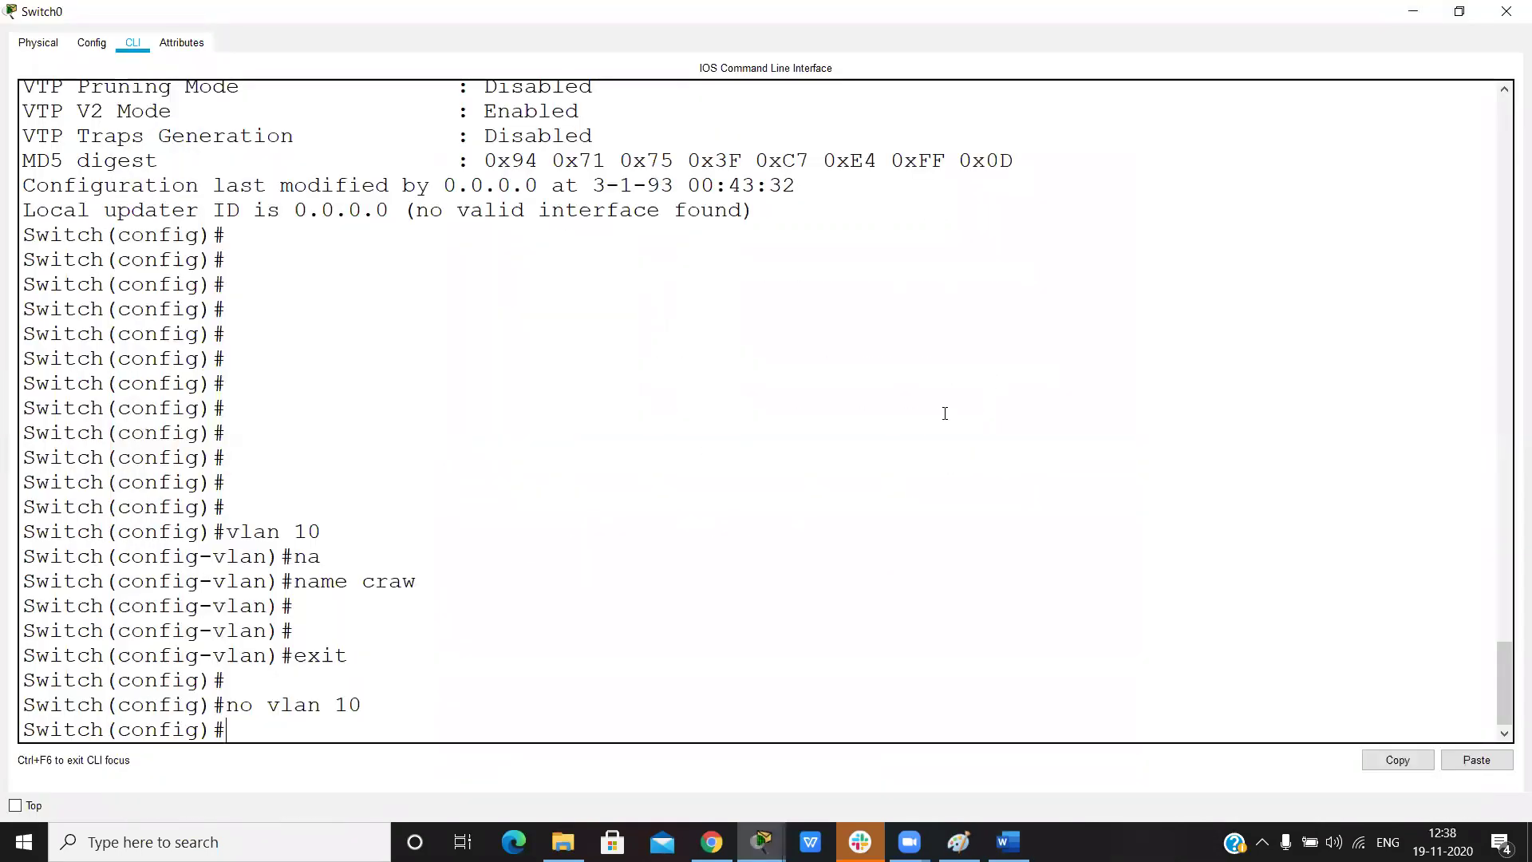
Add blank prompt lines and set Switch0's VTP mode to client
key(Return)
key(Return)
key(Return)
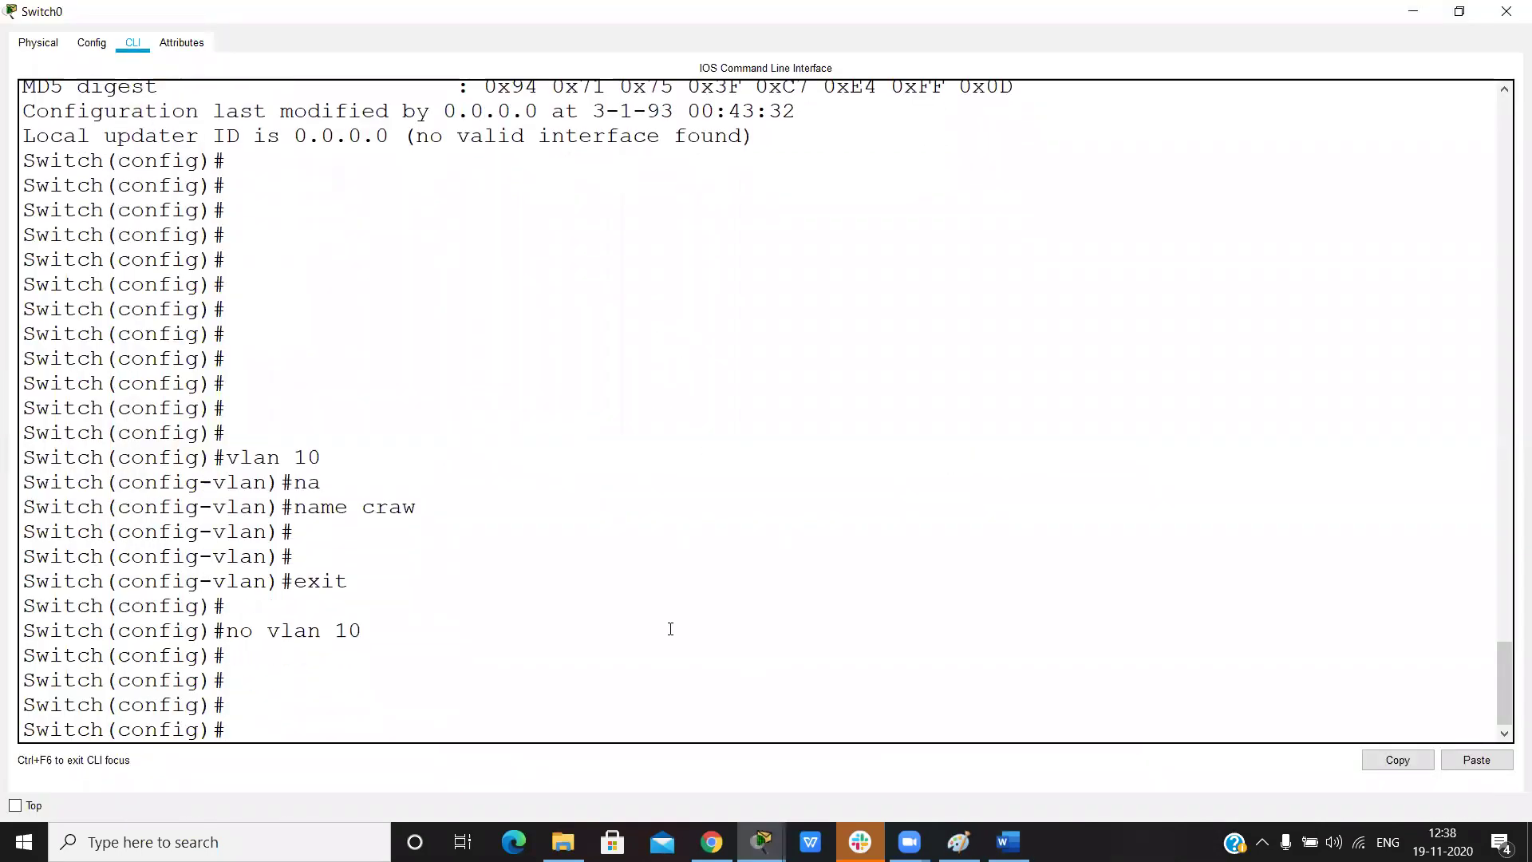
text(vet)
key(BackSpace)
key(BackSpace)
text(t)
key(Tab)
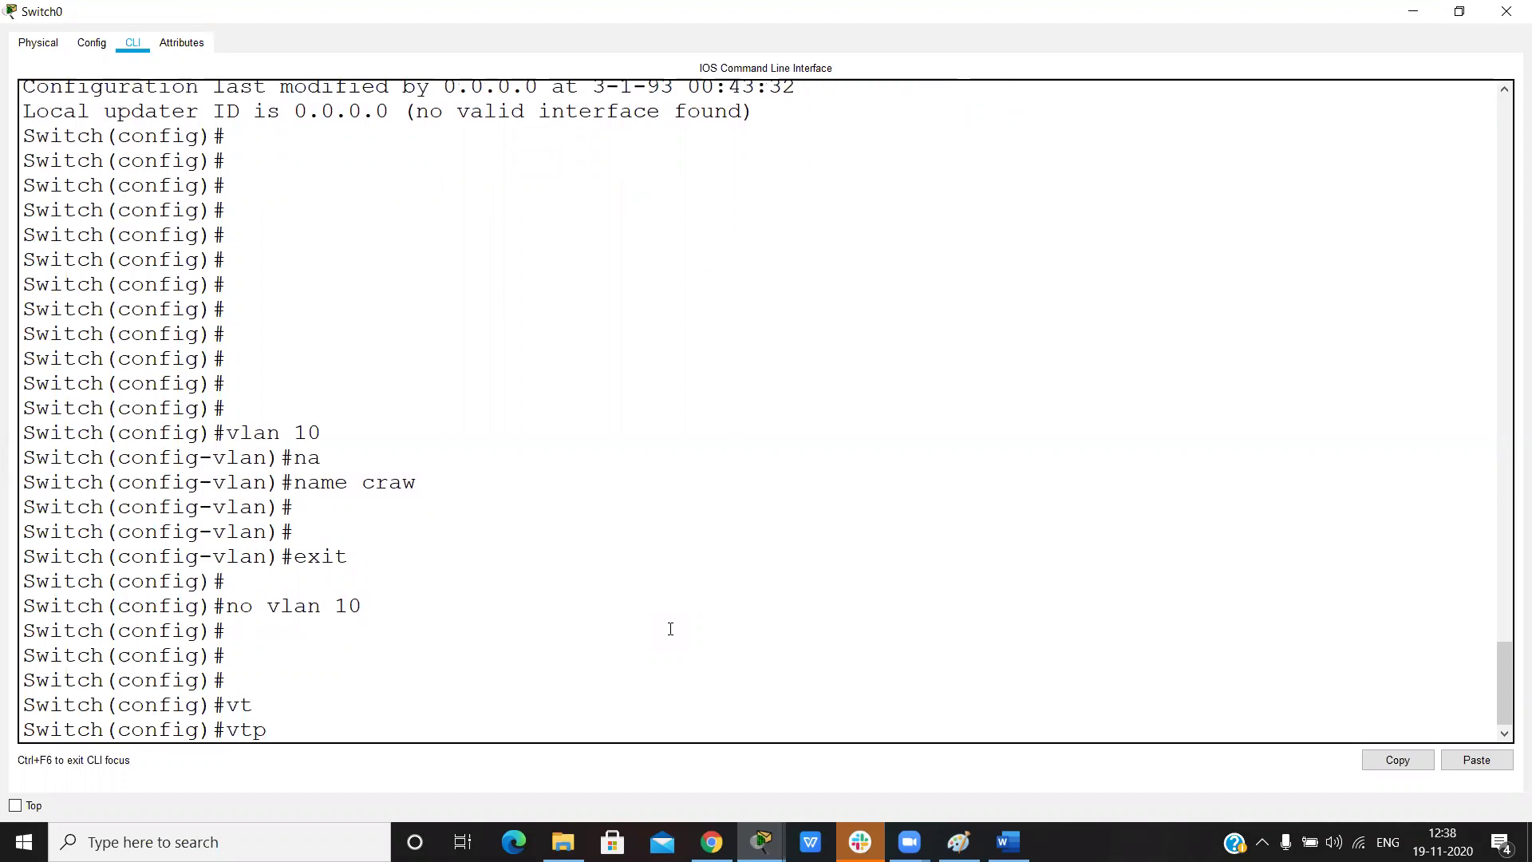
text(mo)
key(Tab)
text(cl)
key(Tab)
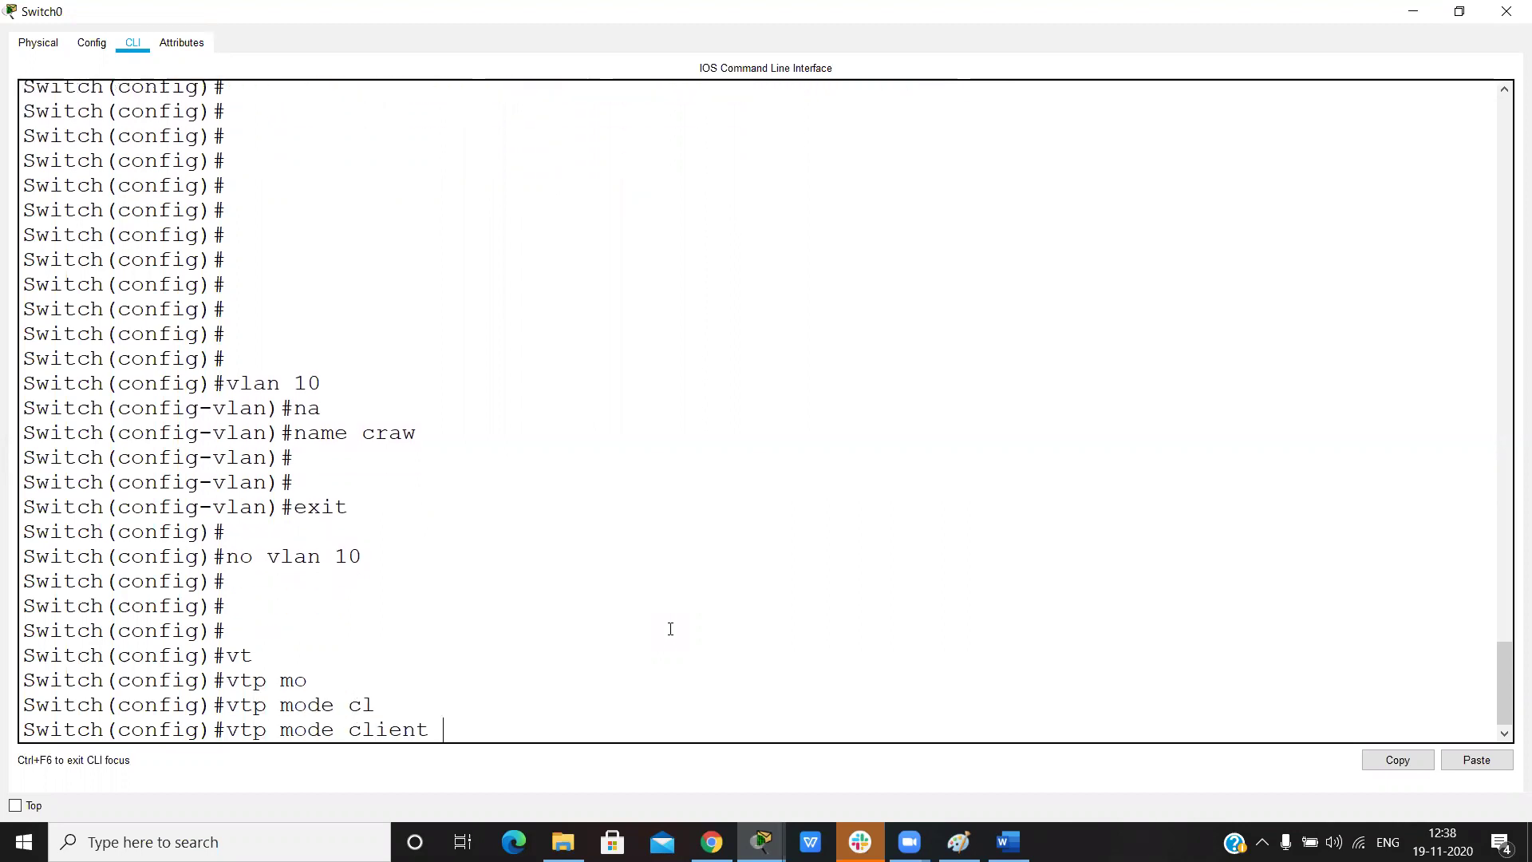
key(Return)
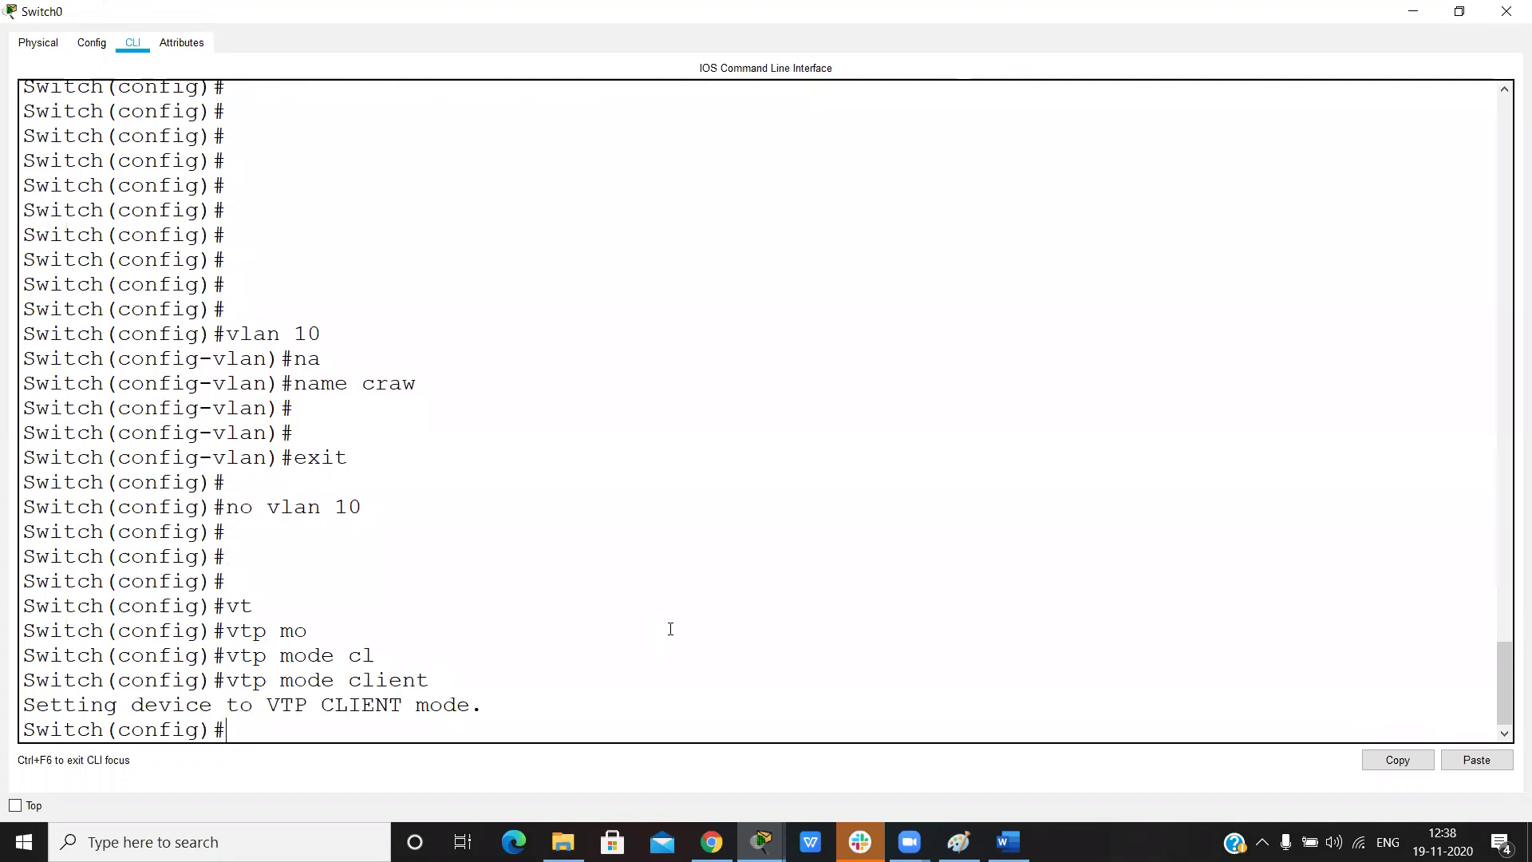
Try to create VLAN 10 on Switch0 in client mode, highlight the switch's response and add blank prompt lines
text(vlan 10)
key(Return)
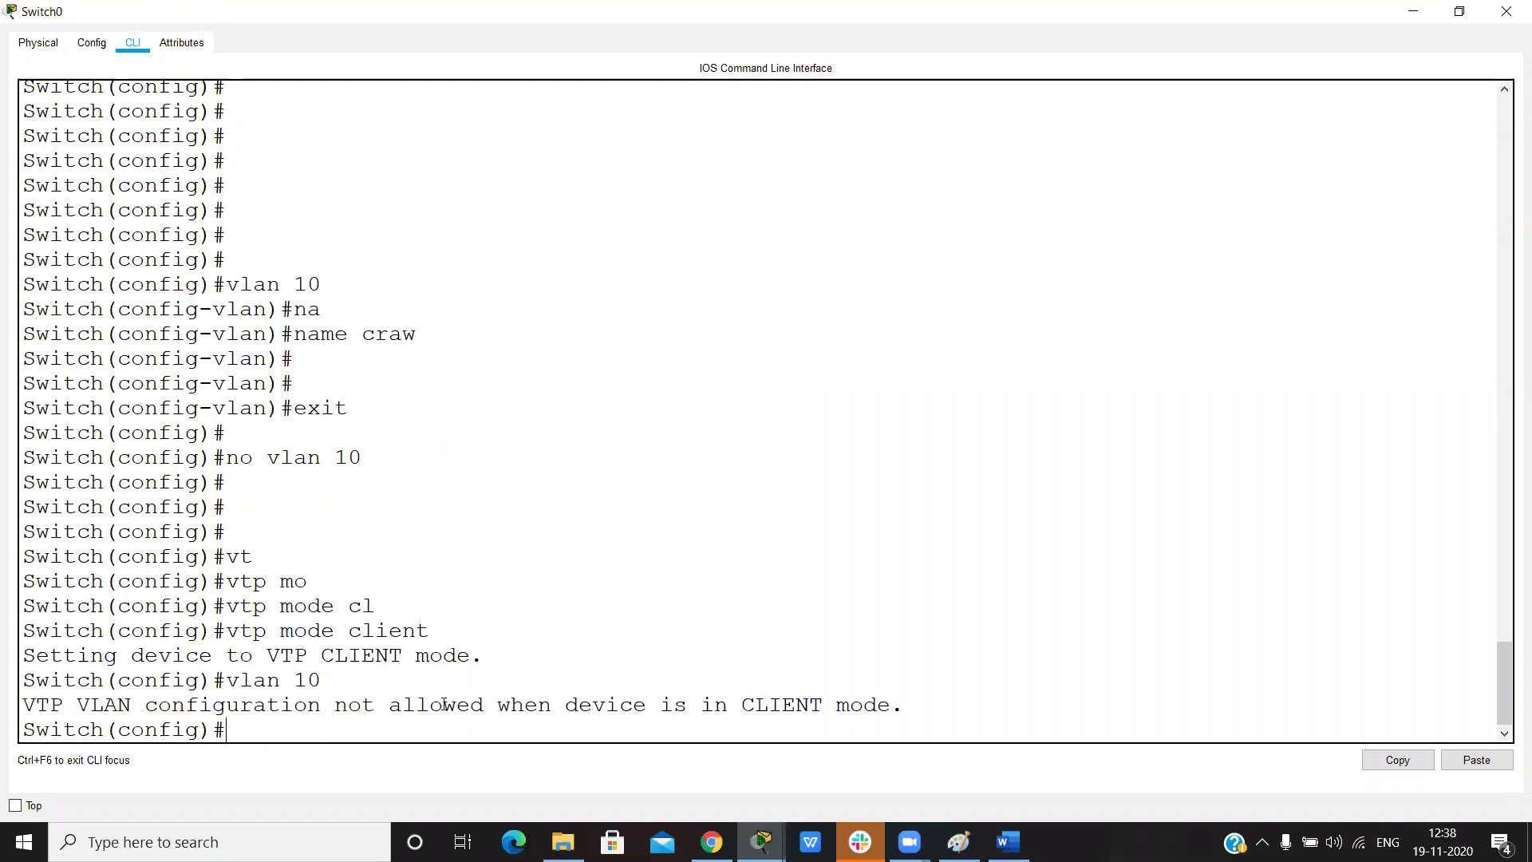
drag(54, 704, 389, 691)
click(511, 710)
drag(942, 710, 541, 705)
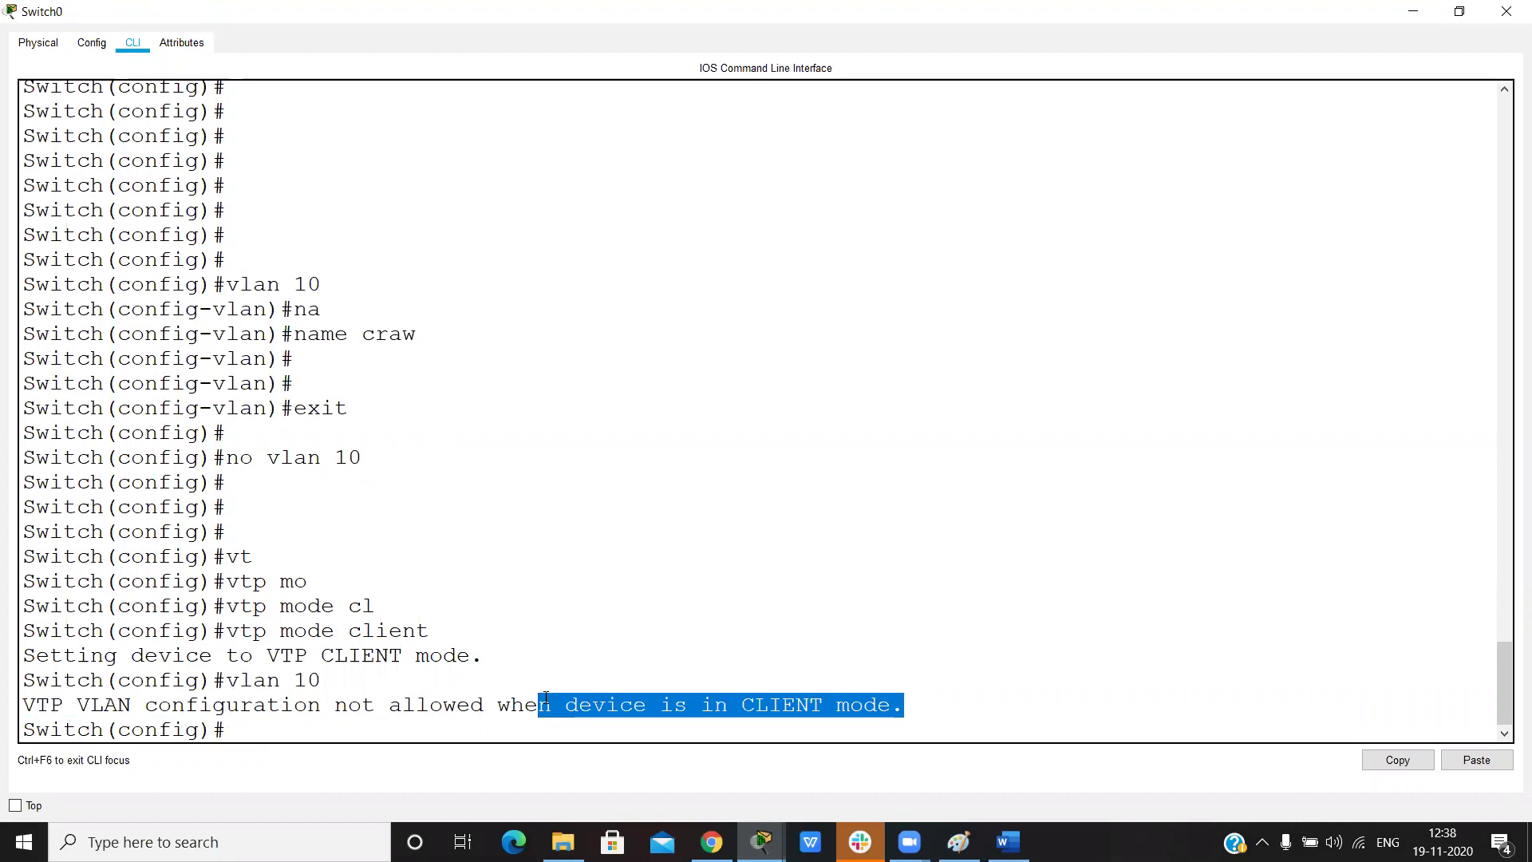
key(Return)
key(Return)
key(Return)
key(Return)
key(Return)
key(Return)
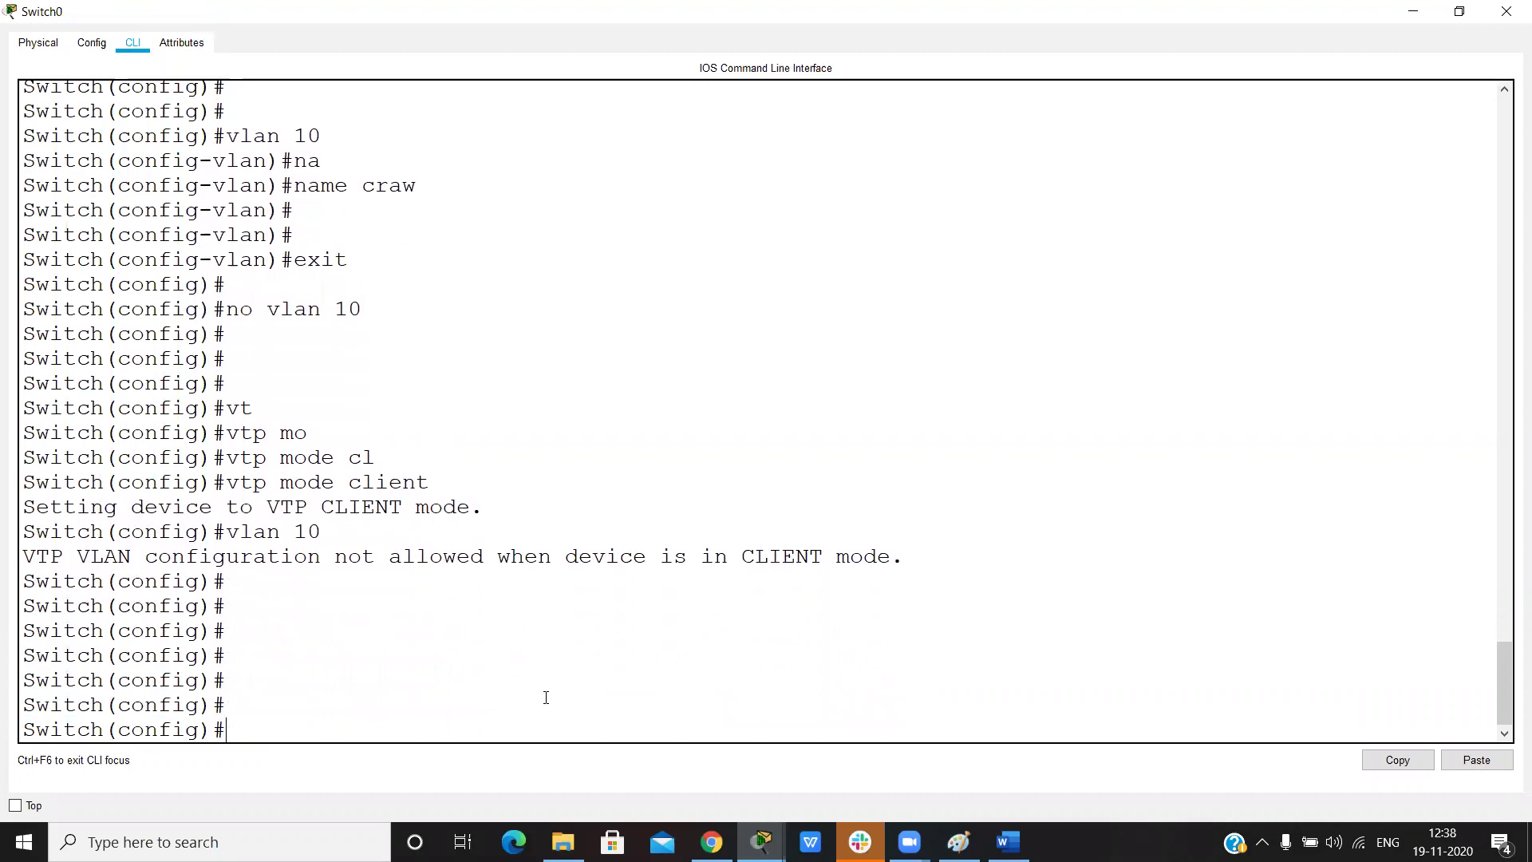
Begin a VTP command on Switch0, and switch to the Word notes to read the VTP mode configuration section
text(vt)
mouse_move(1008, 839)
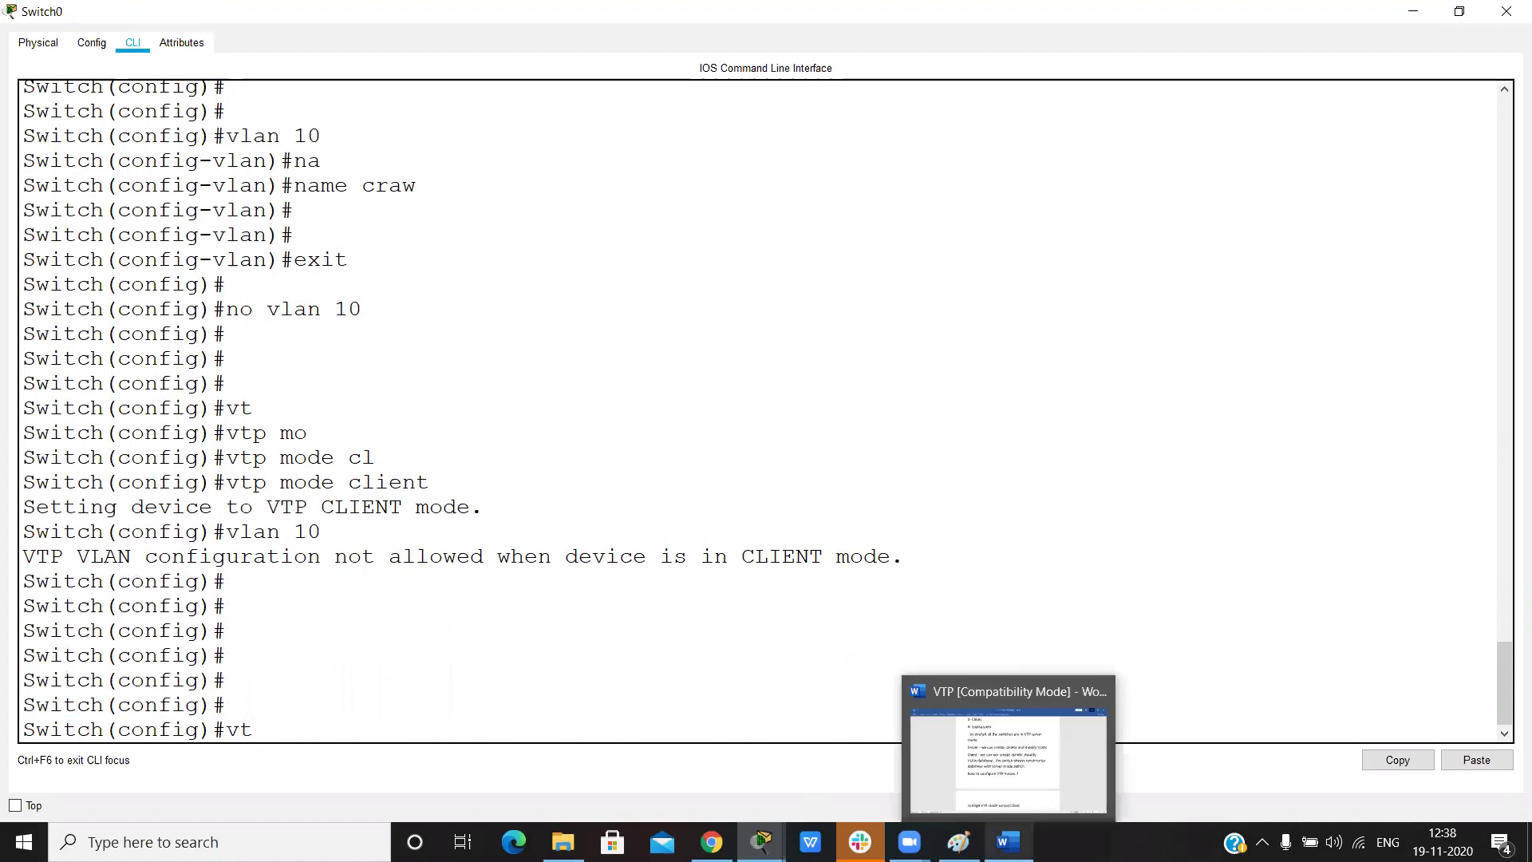
click(1009, 786)
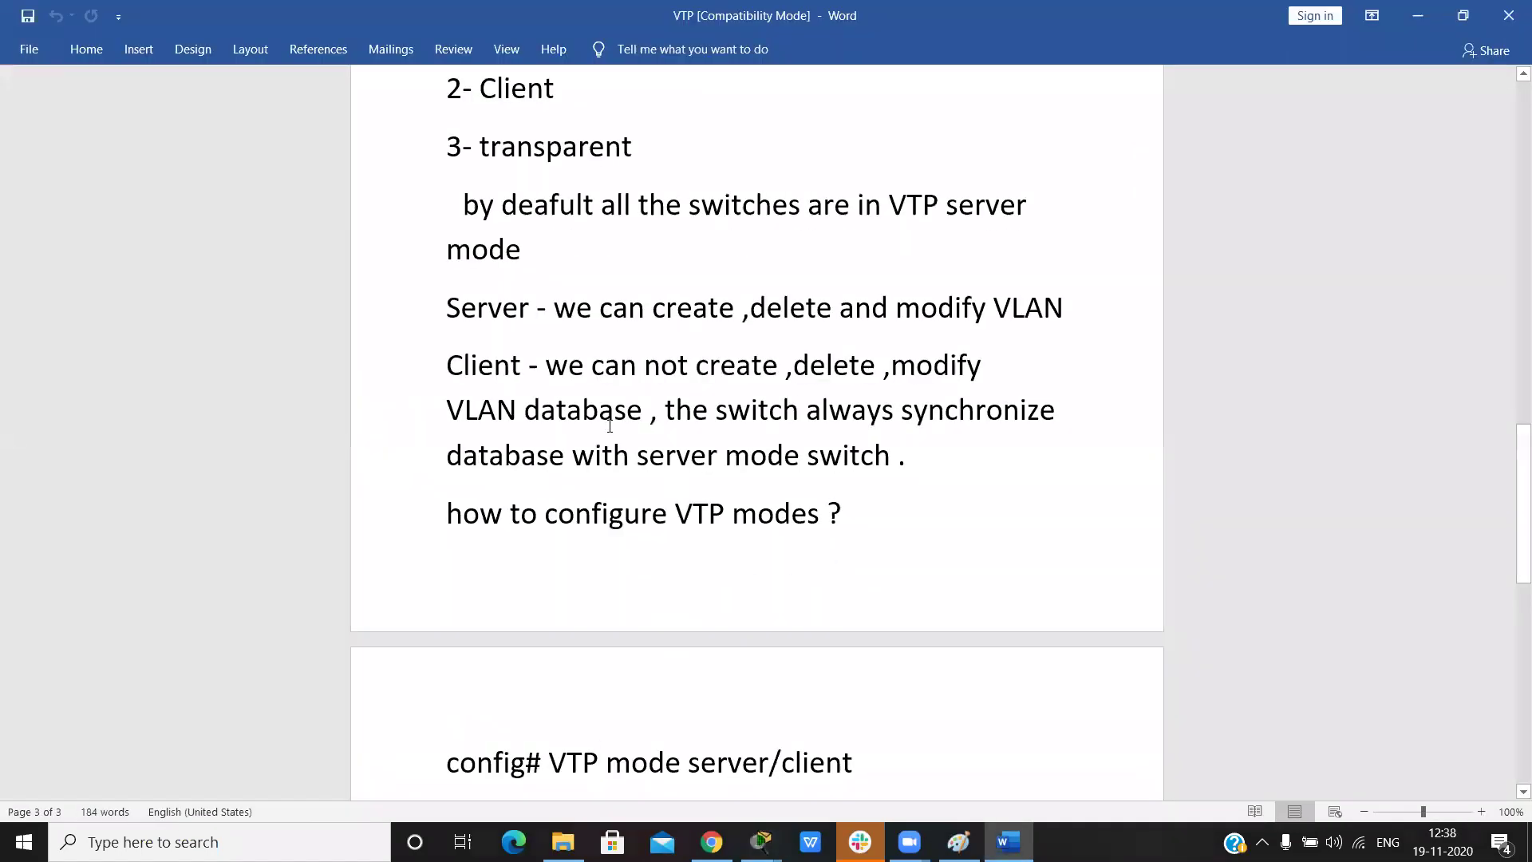
scroll(626, 644, down, 3)
scroll(626, 648, down, 2)
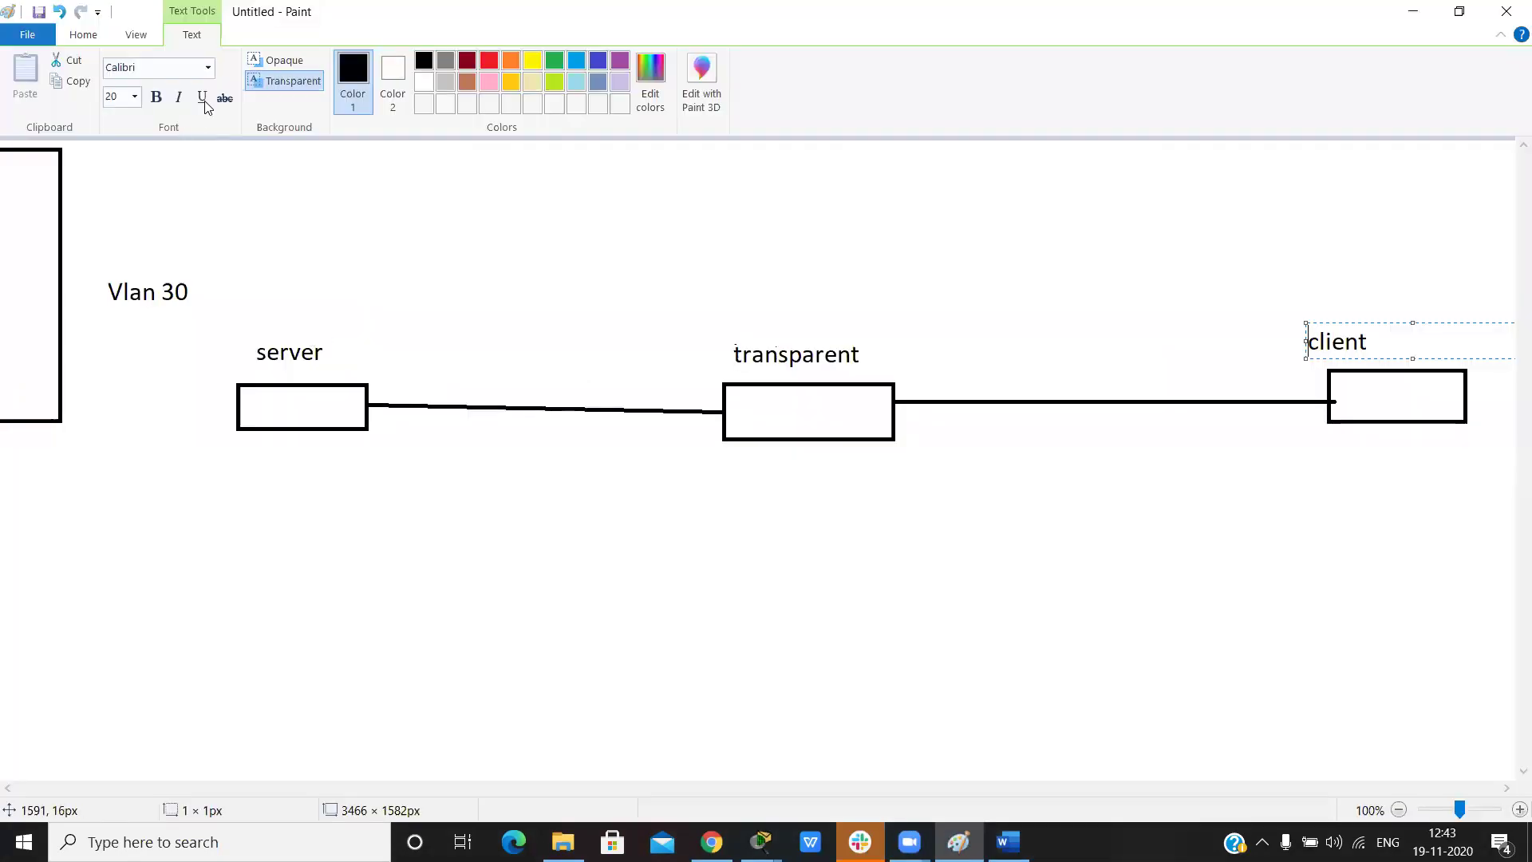
Draw two arrows below the links in the diagram, one from server towards transparent and one from transparent towards client
click(87, 35)
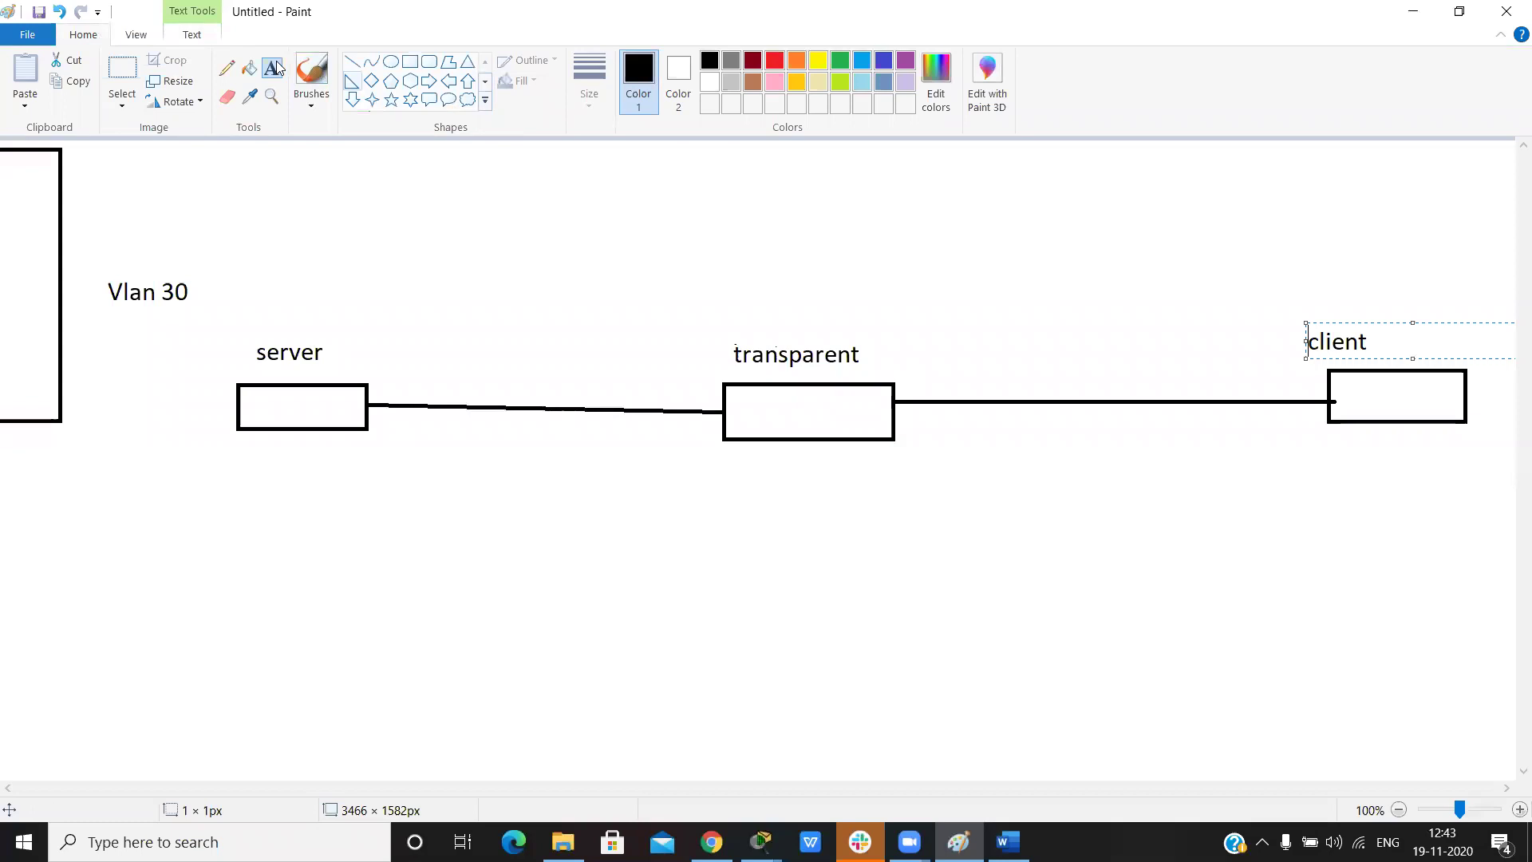
click(352, 61)
mouse_move(379, 450)
mouse_down()
mouse_move(691, 450)
mouse_move(668, 434)
mouse_move(691, 452)
mouse_move(1070, 506)
mouse_move(1070, 432)
mouse_move(1046, 428)
mouse_move(1072, 432)
mouse_up()
click(734, 474)
click(722, 489)
click(1074, 500)
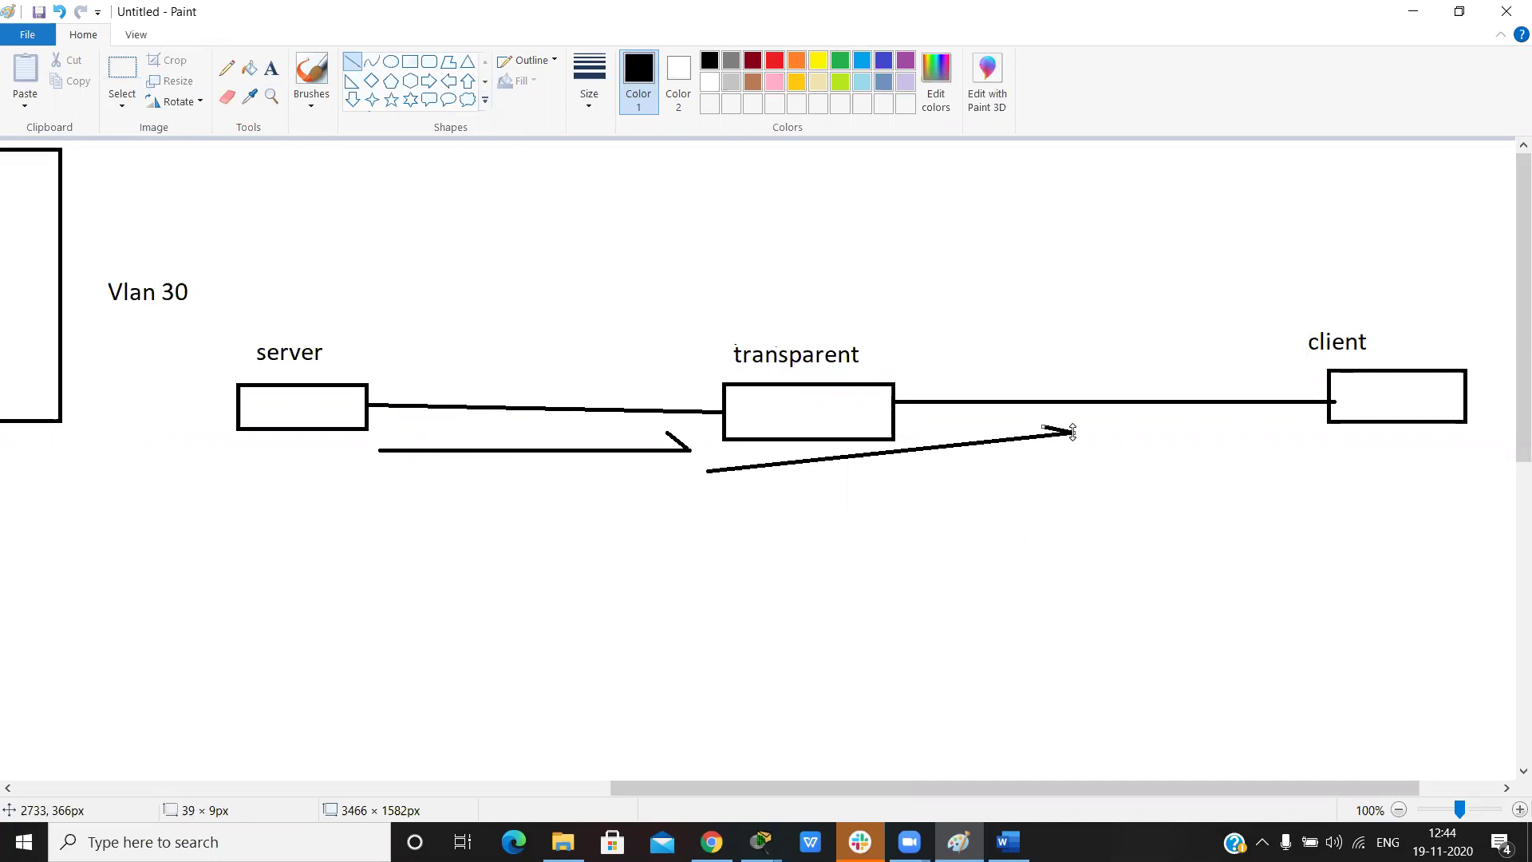
click(1066, 549)
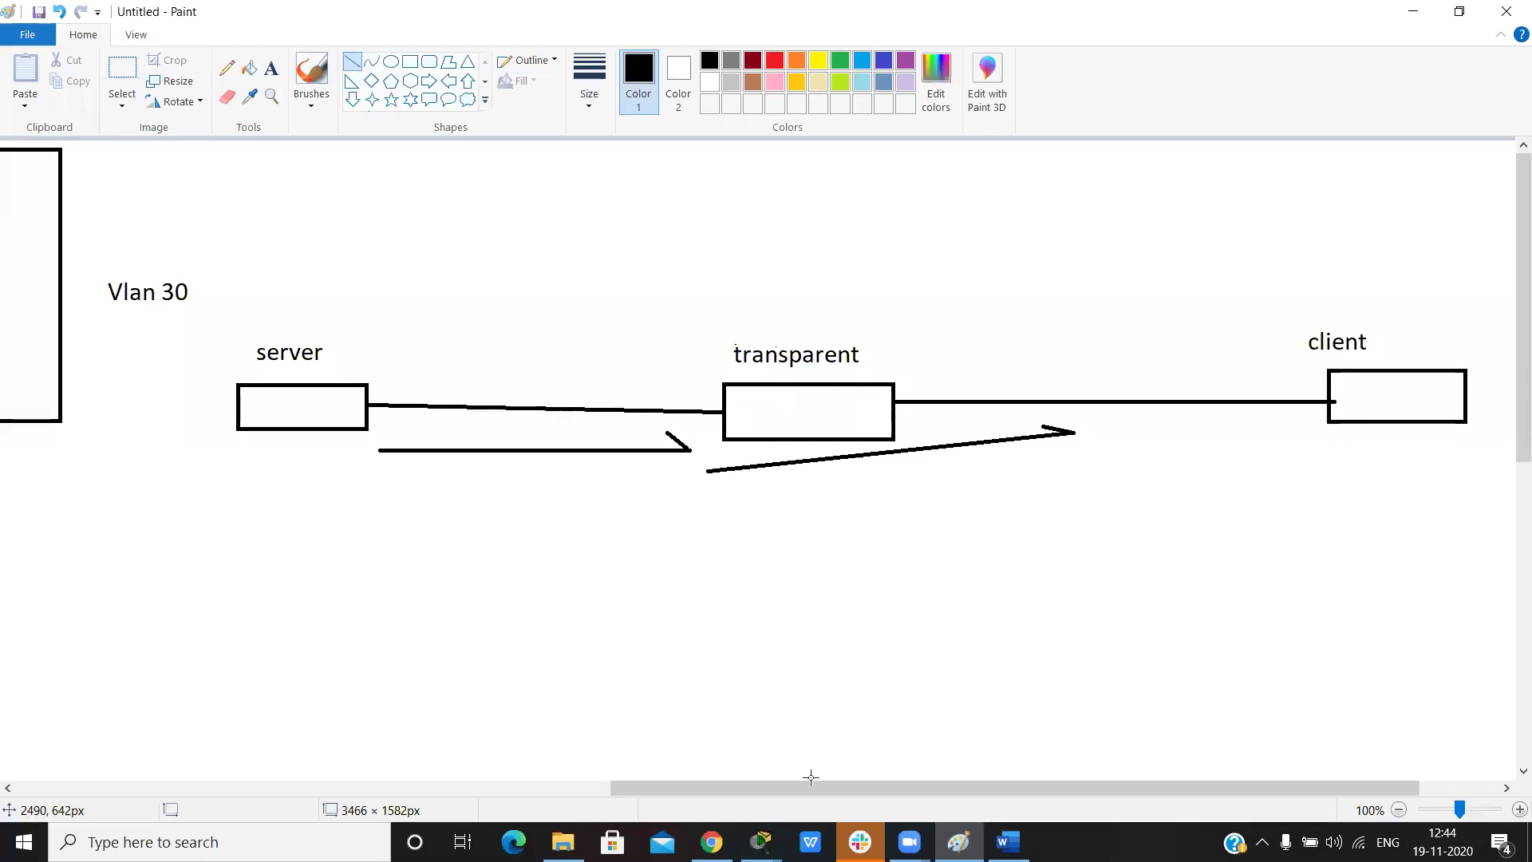
Switch to Switch1's command line in Packet Tracer and minimize its window again
mouse_move(762, 842)
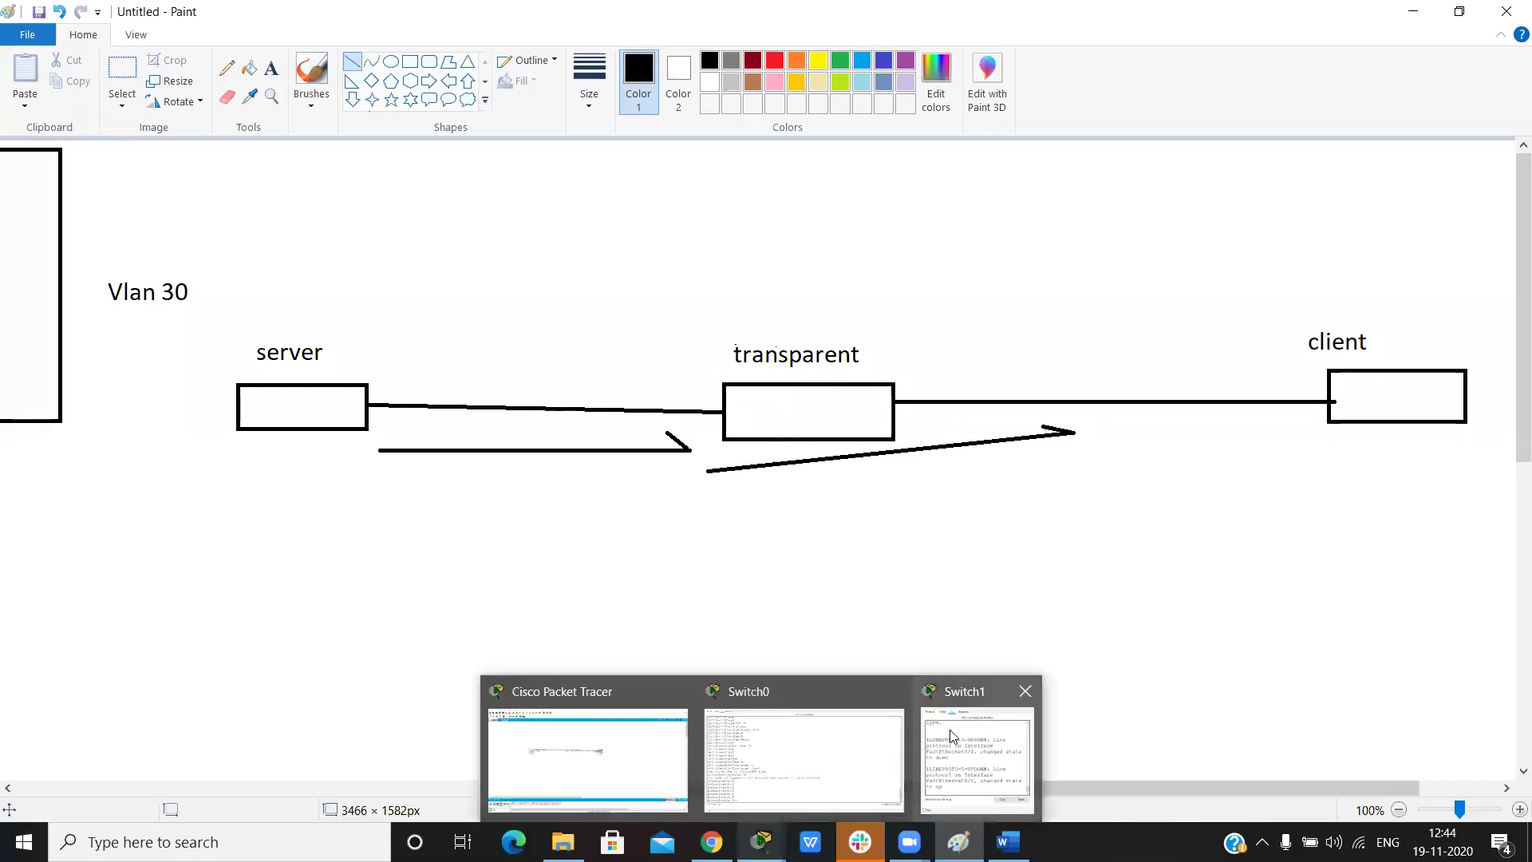
click(948, 731)
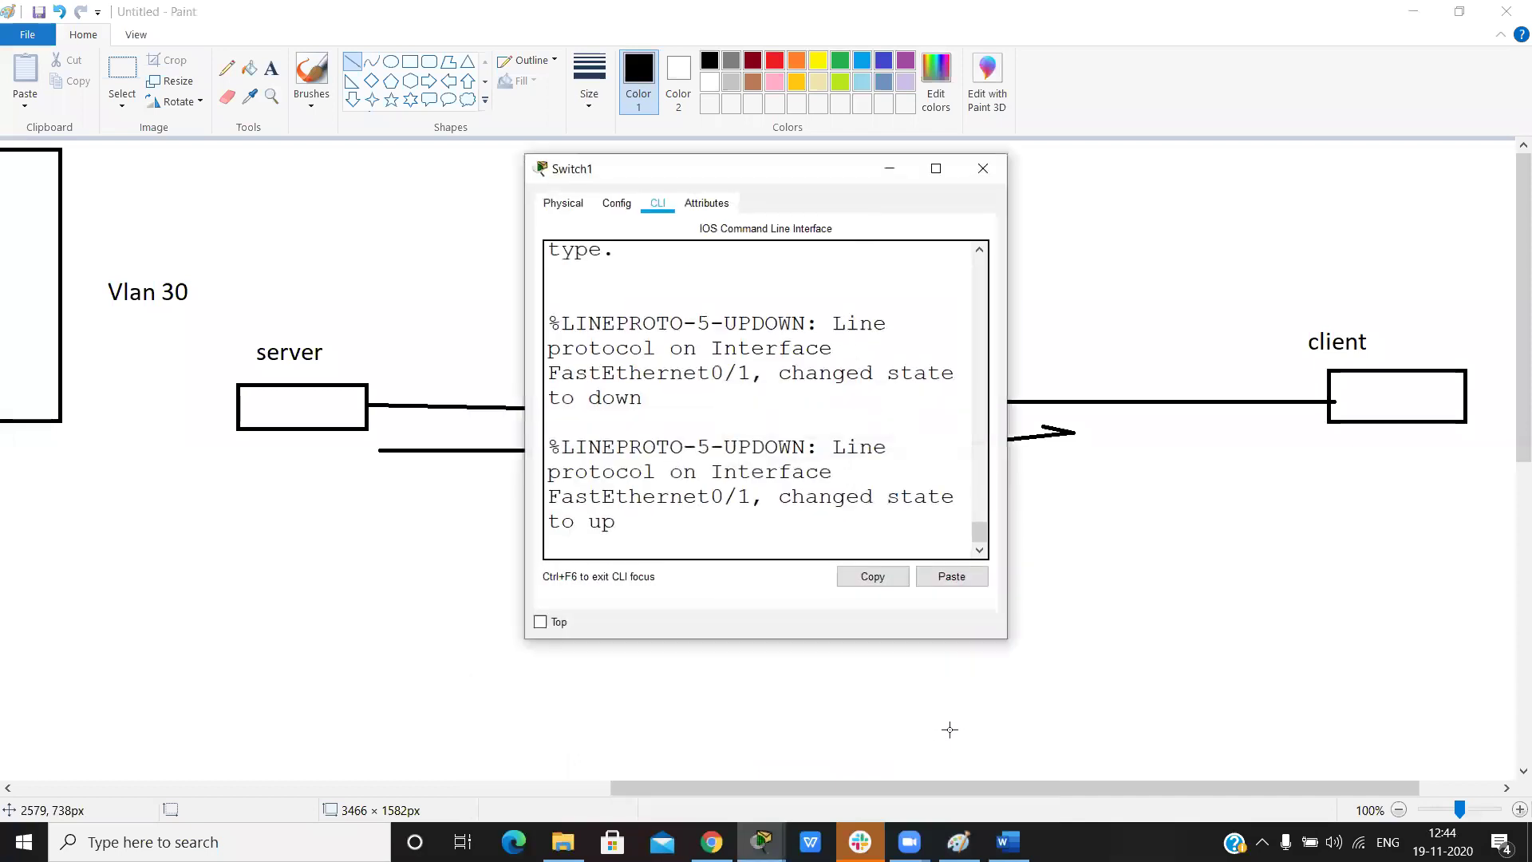
click(890, 169)
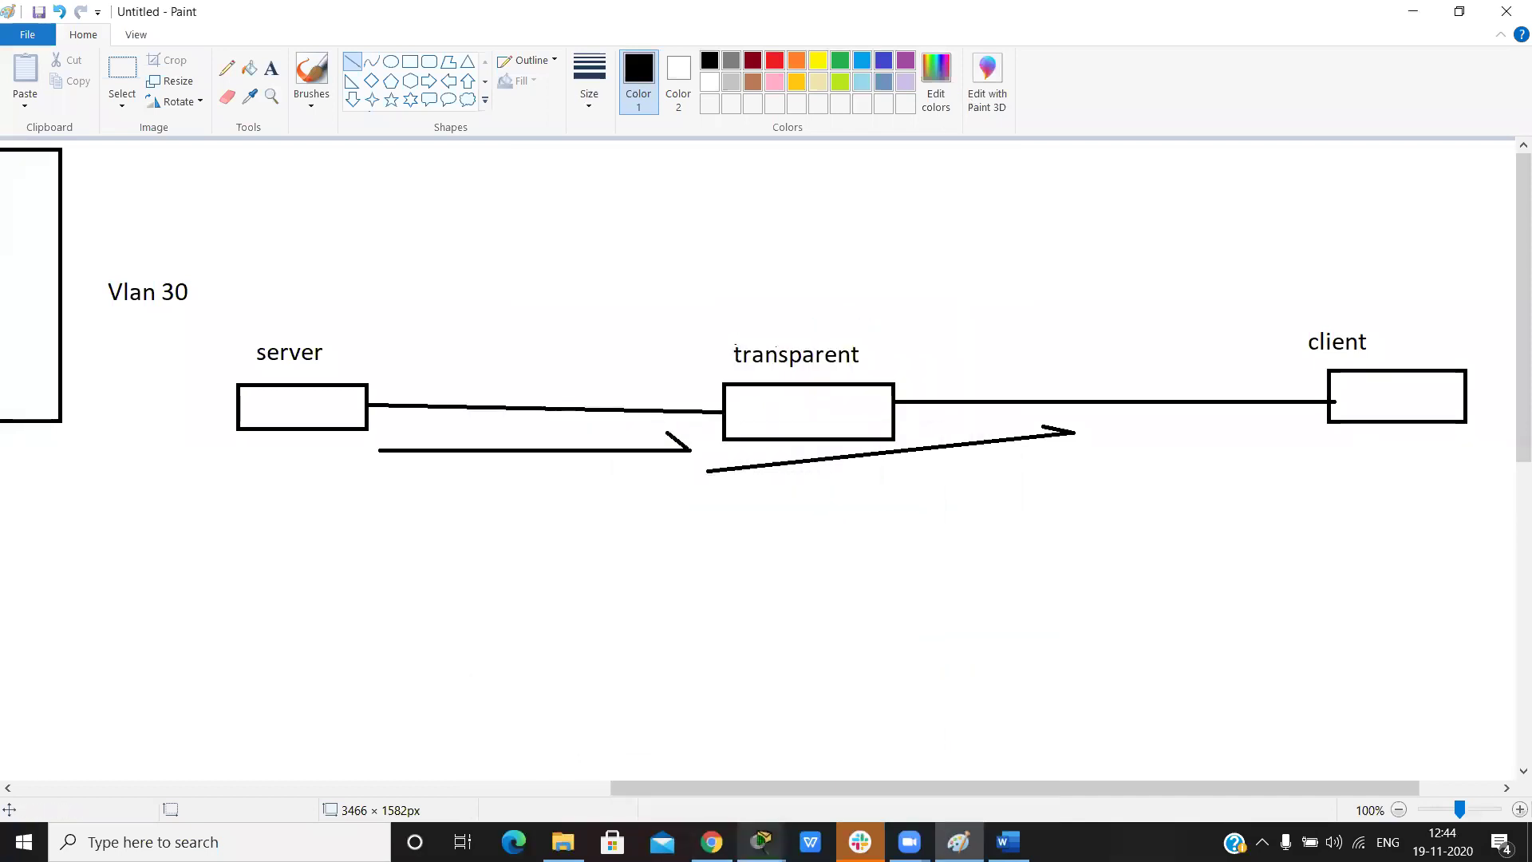
Switch to Switch0's command line in Packet Tracer and clear the incomplete VTP command with blank prompt lines
click(762, 842)
click(604, 758)
mouse_move(752, 822)
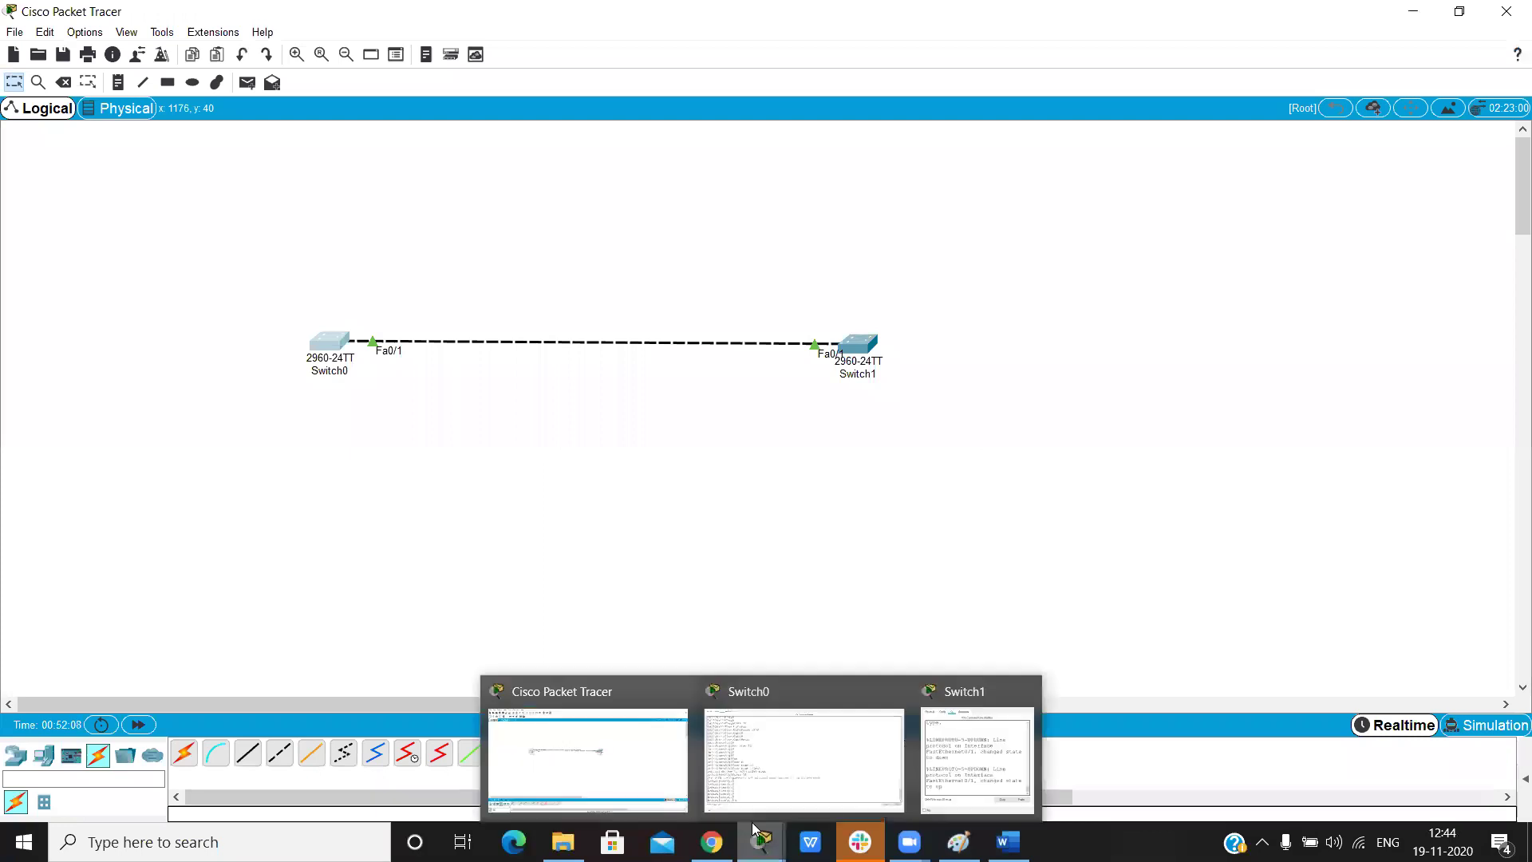
click(773, 748)
key(Return)
key(Return)
key(Return)
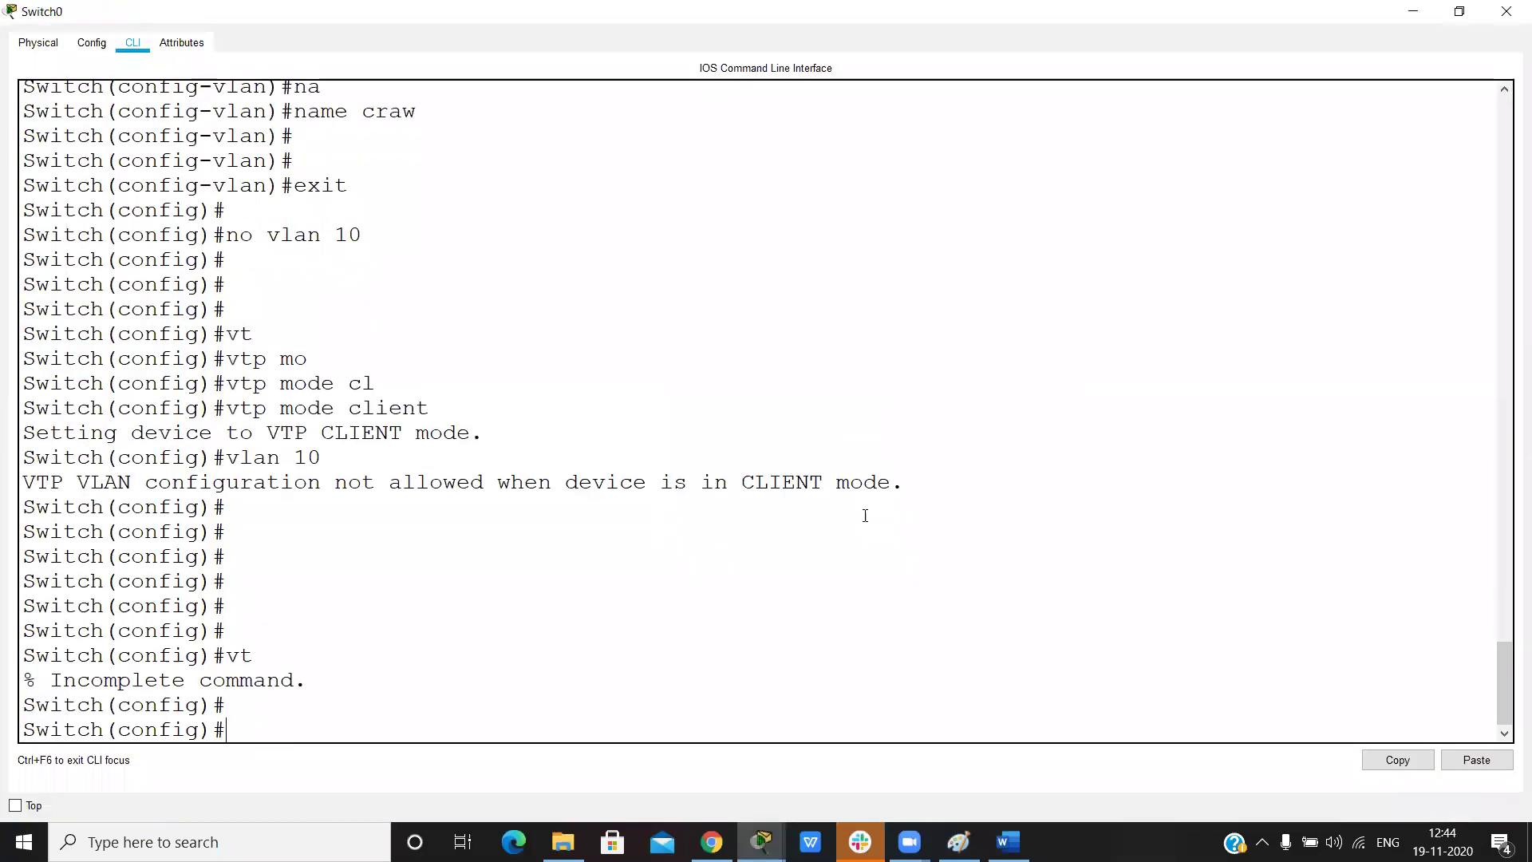
Set Switch0's VTP mode to transparent from global configuration mode
text(vt)
key(Tab)
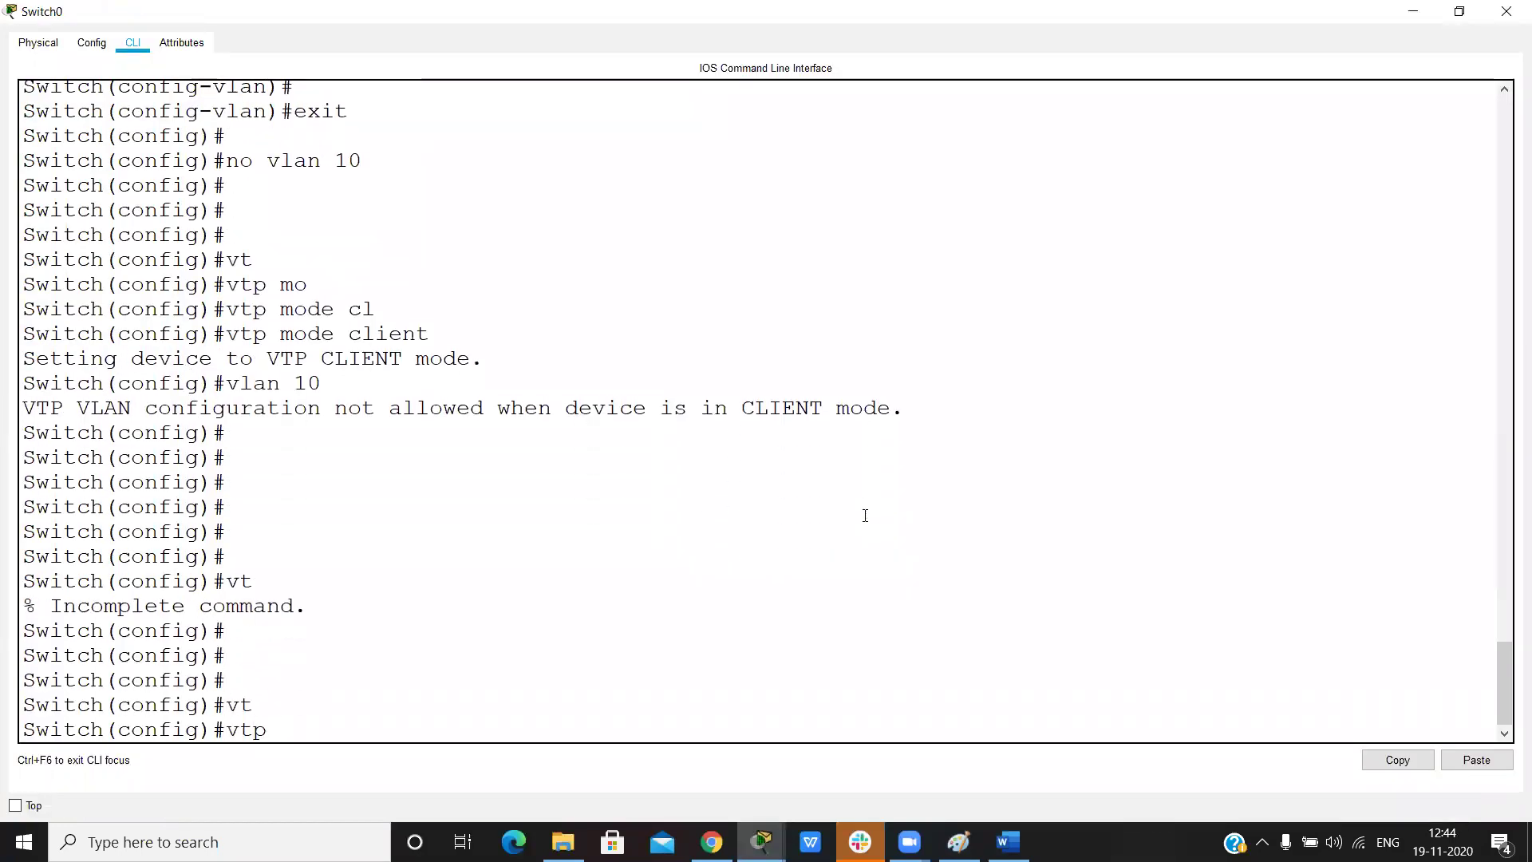
text(mo)
key(Tab)
text(tr)
key(Tab)
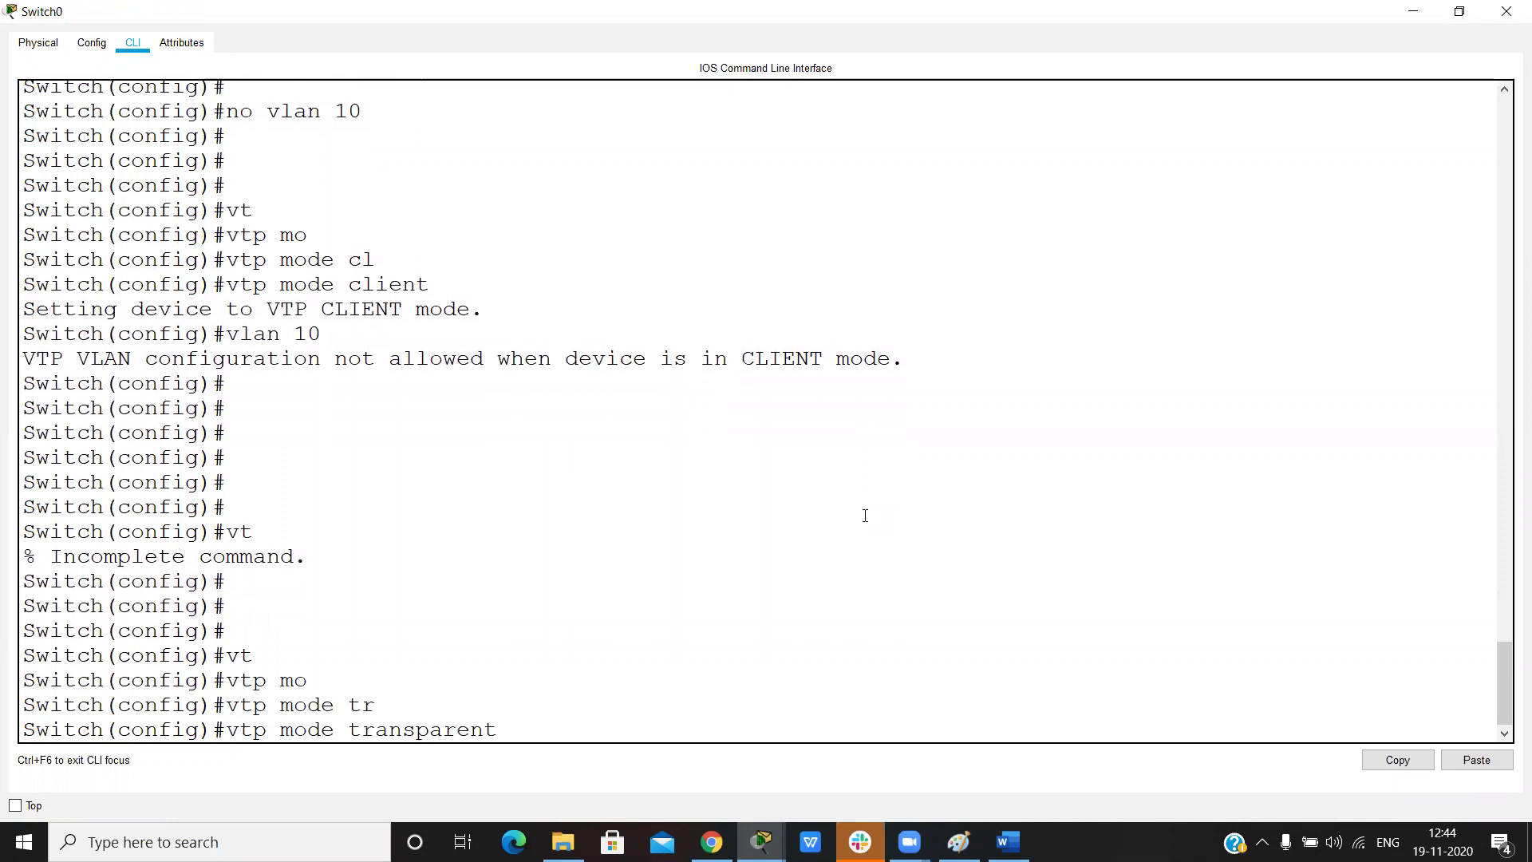
key(Return)
Create VLAN 10 on Switch0 in transparent mode, name it khsu, and exit to global configuration mode
text(vlan)
key(Return)
text(vlan 10)
key(Return)
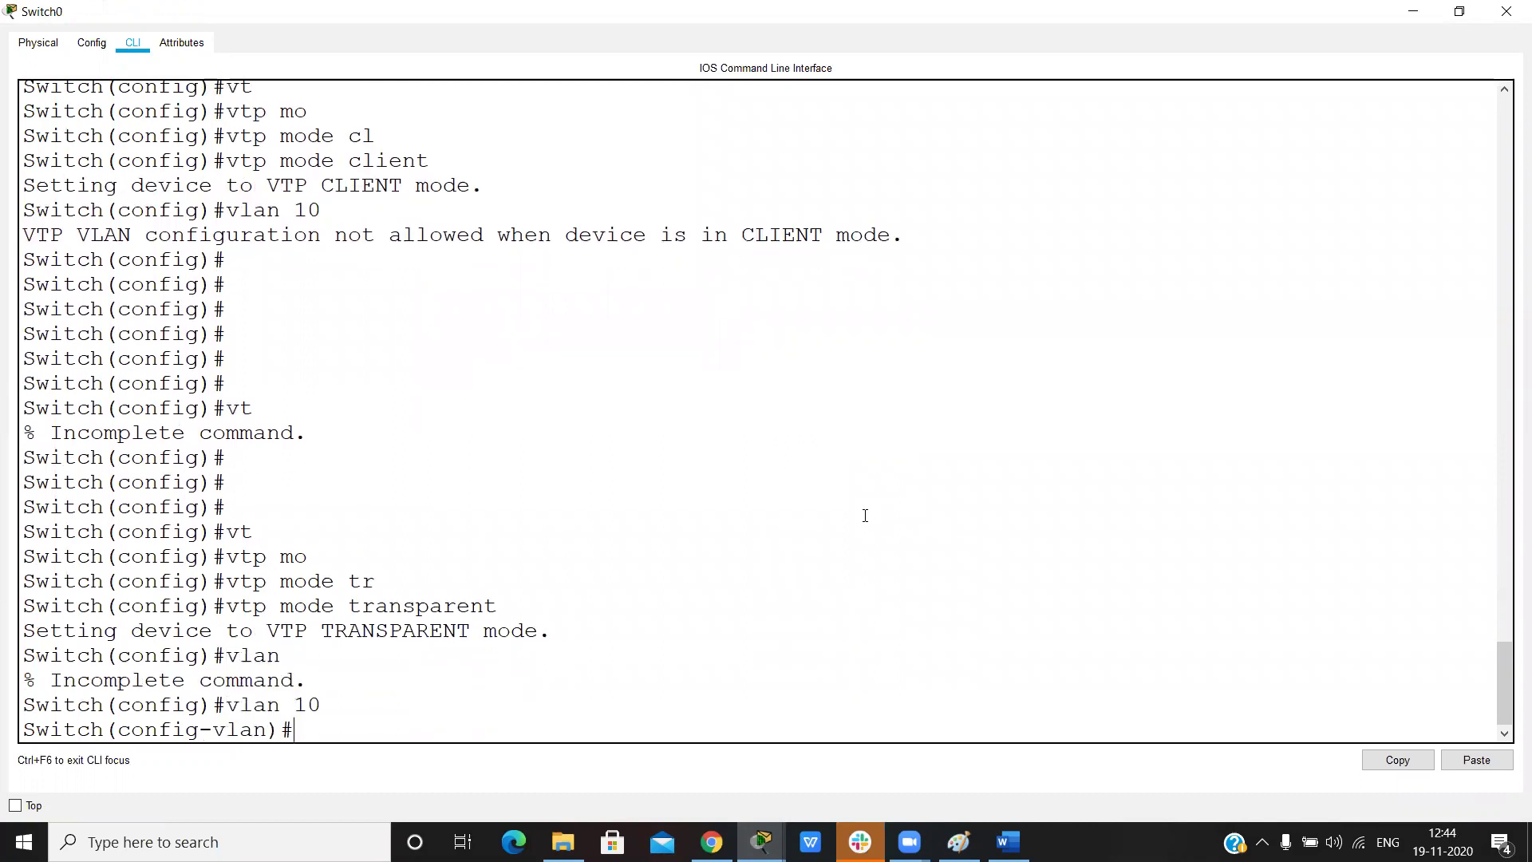
text(name khsu)
key(Return)
key(Return)
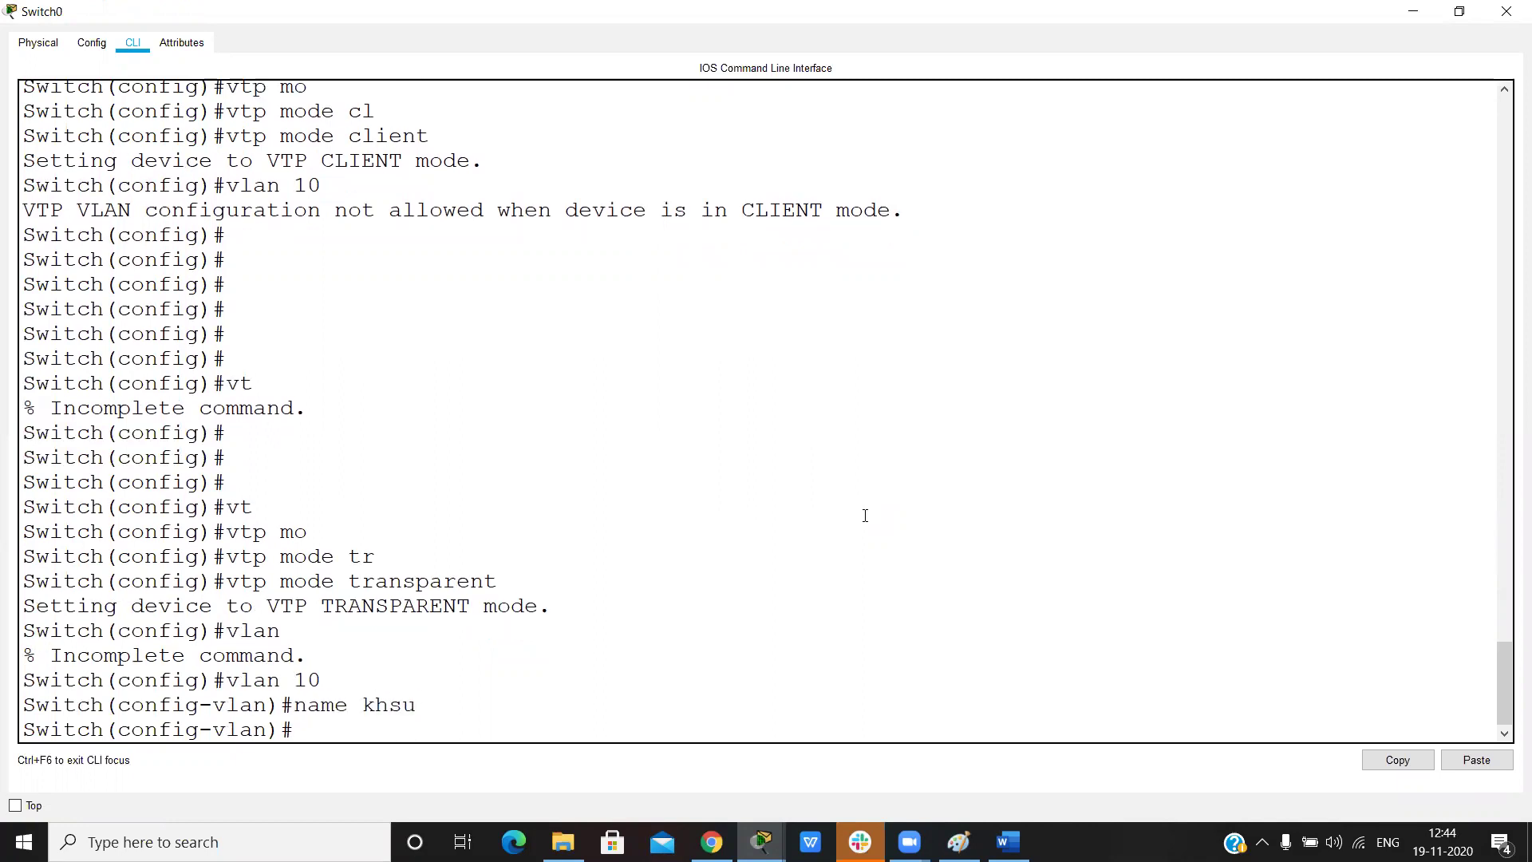
text(exit)
key(Return)
key(Return)
Delete VLAN 10 from Switch0
text(no)
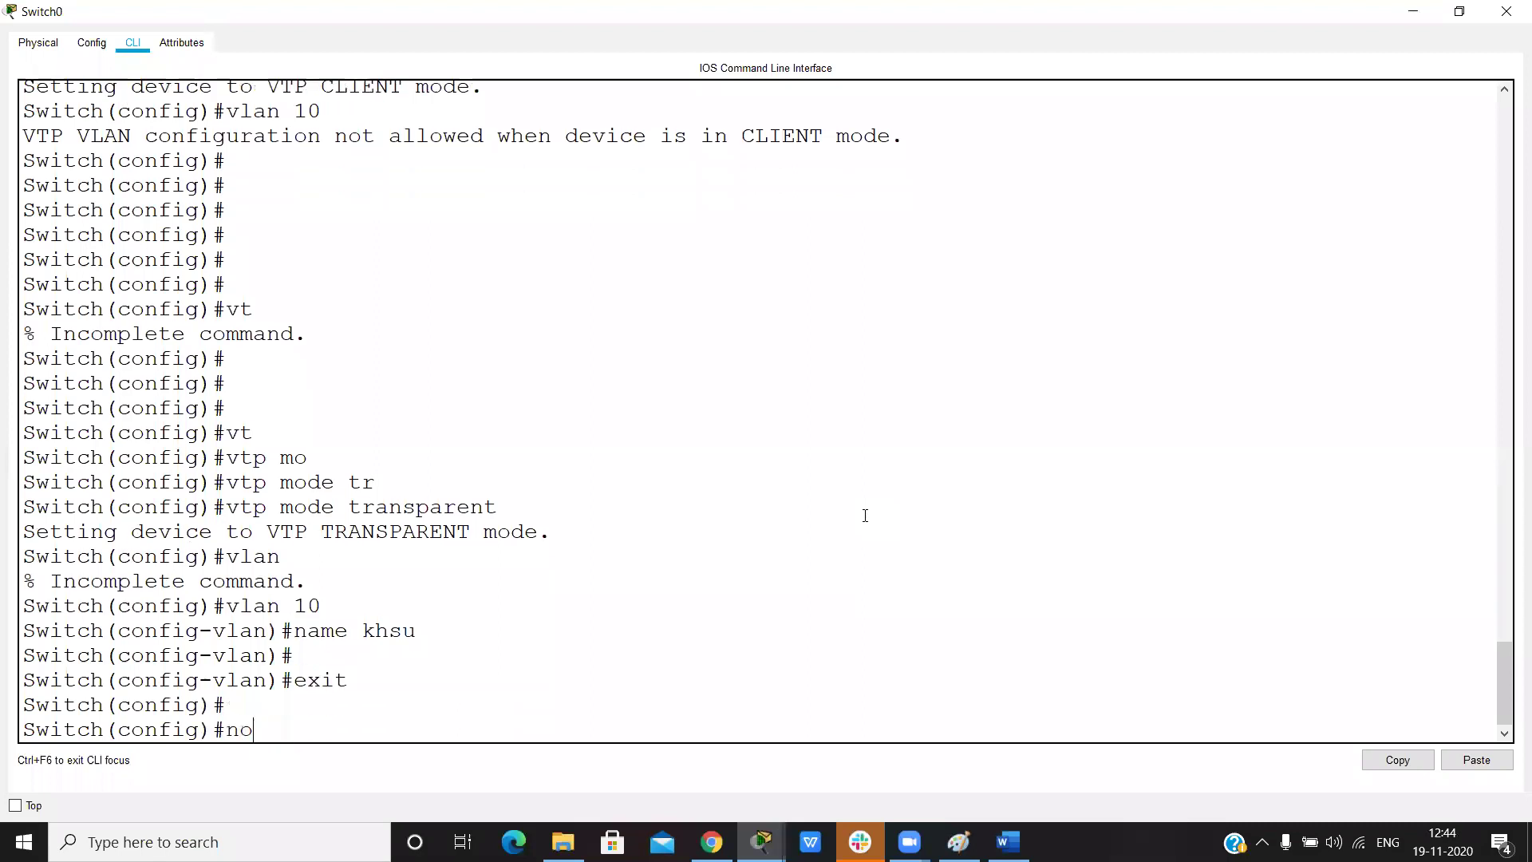
text( vlan 10)
key(Return)
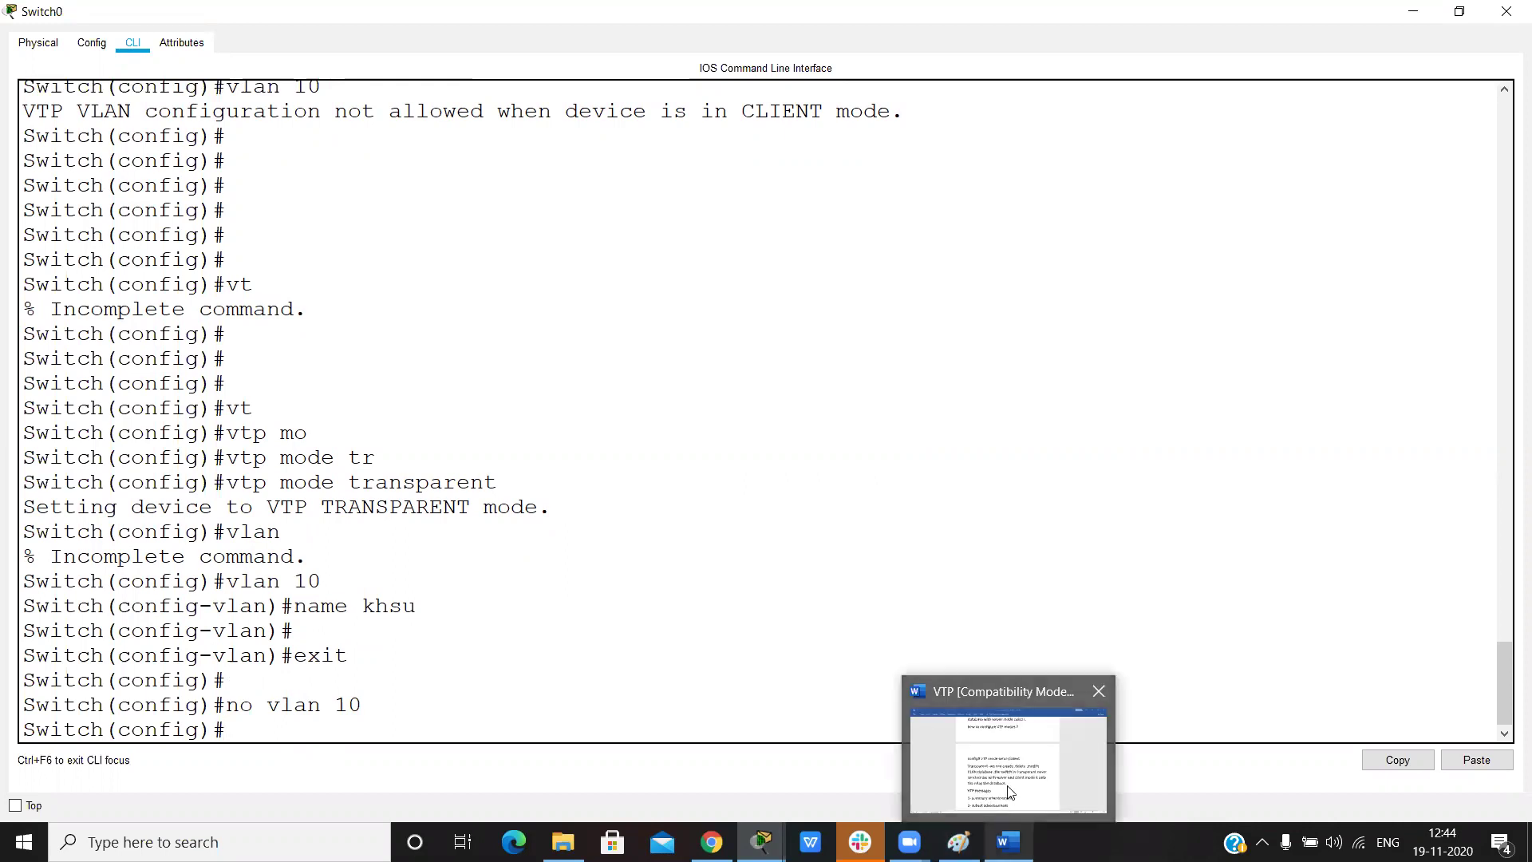
Switch to the VTP notes in Word to review the transparent mode and VTP messages sections
click(1010, 834)
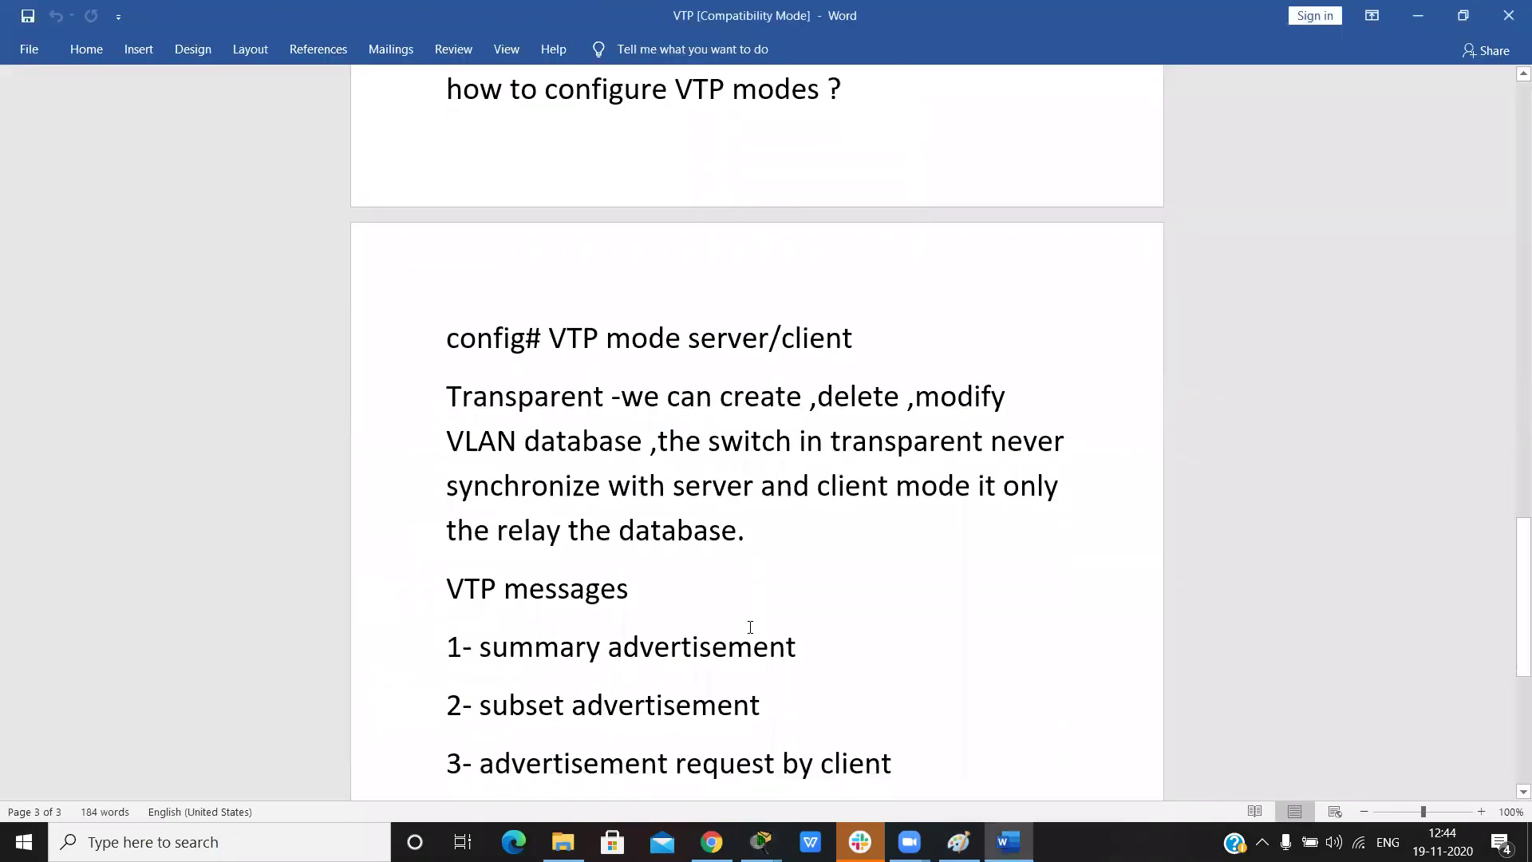